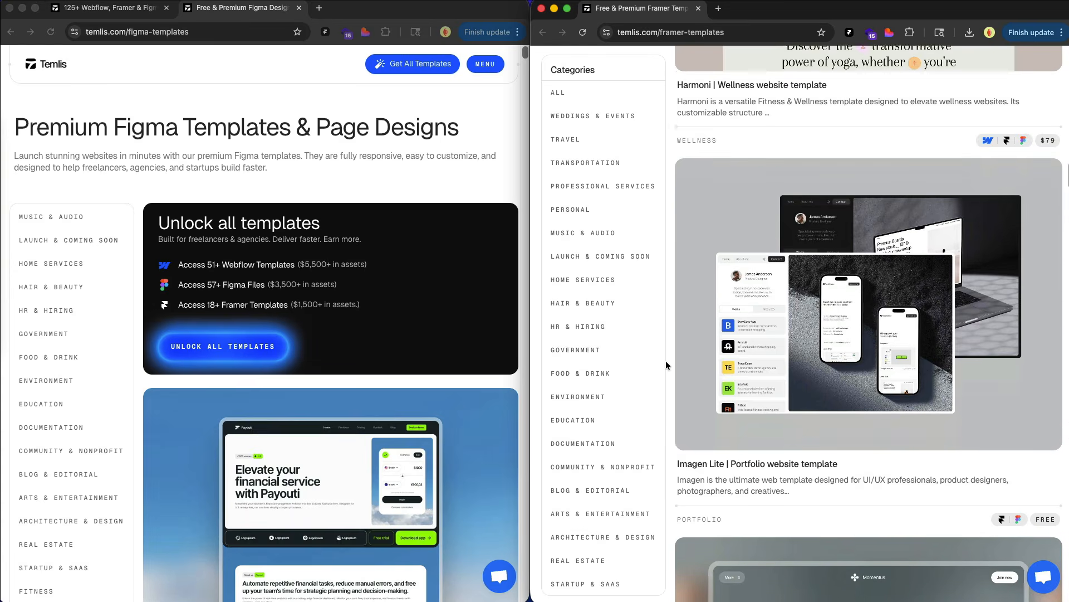
scroll(666, 360, down, 3)
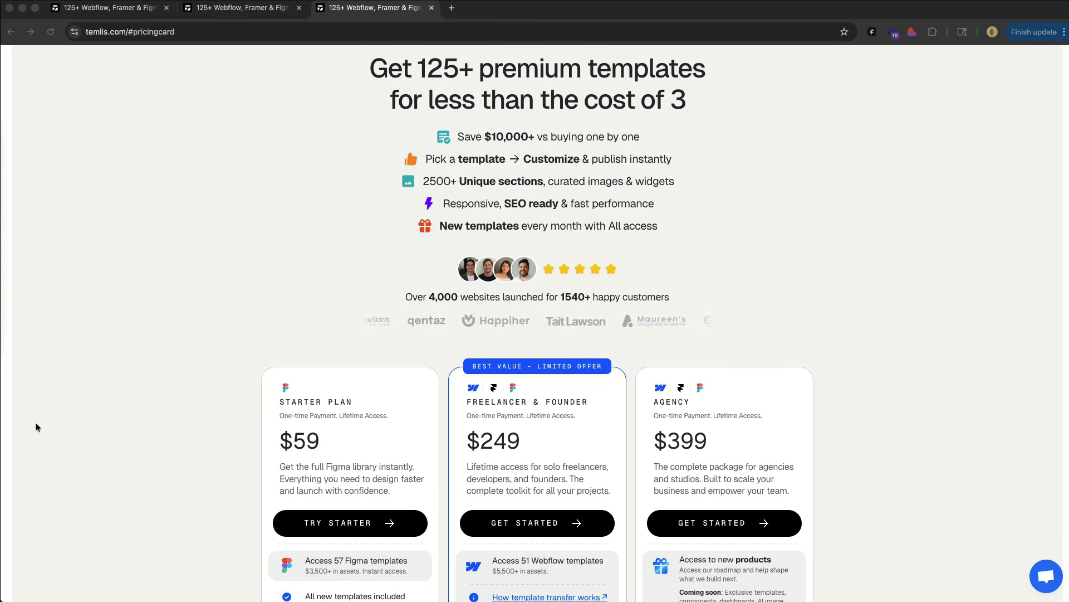
Scroll through the Starter, Freelancer & Founder, and Agency pricing cards to compare the plans.
scroll(35, 422, down, 3)
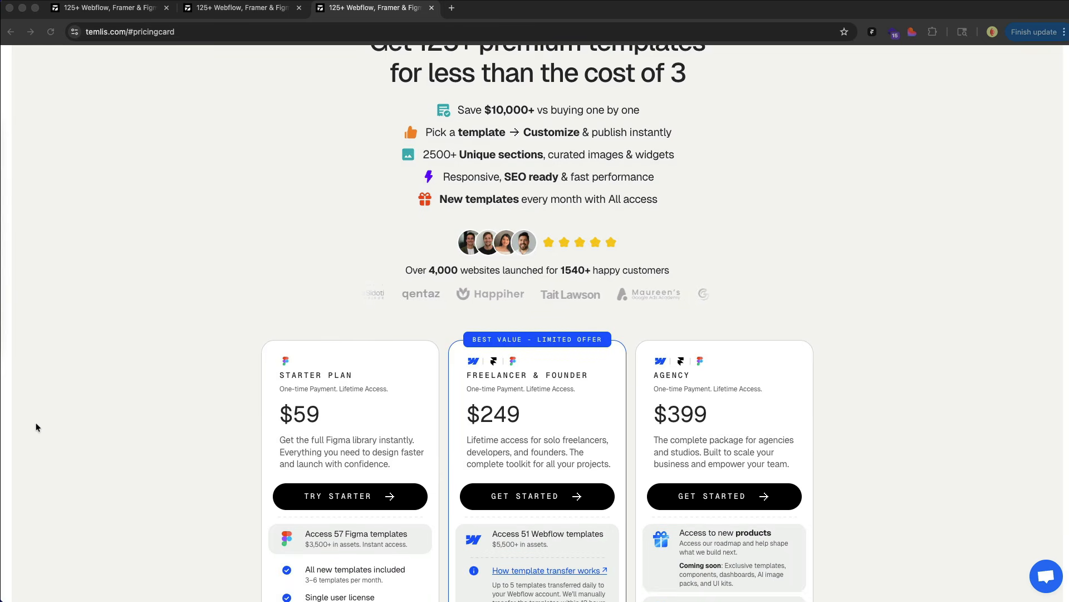
scroll(35, 426, down, 2)
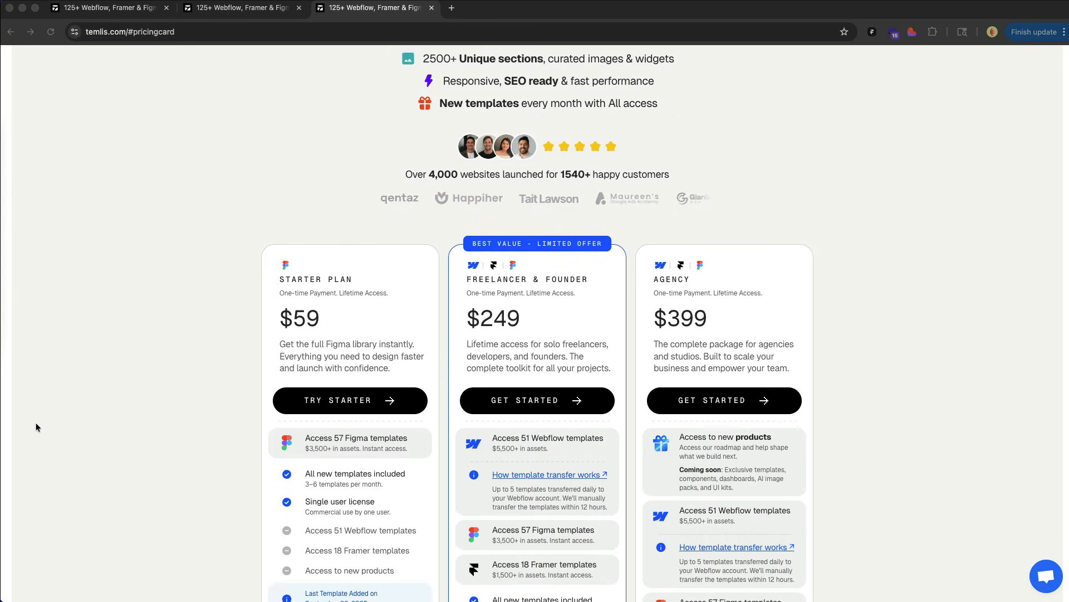
scroll(35, 427, down, 2)
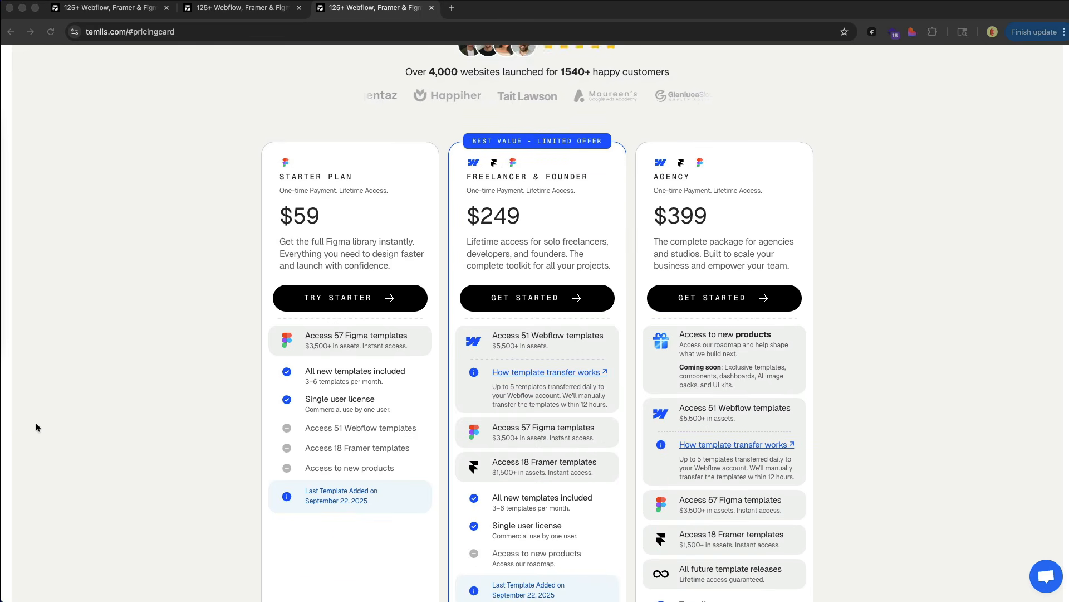
scroll(36, 427, down, 1)
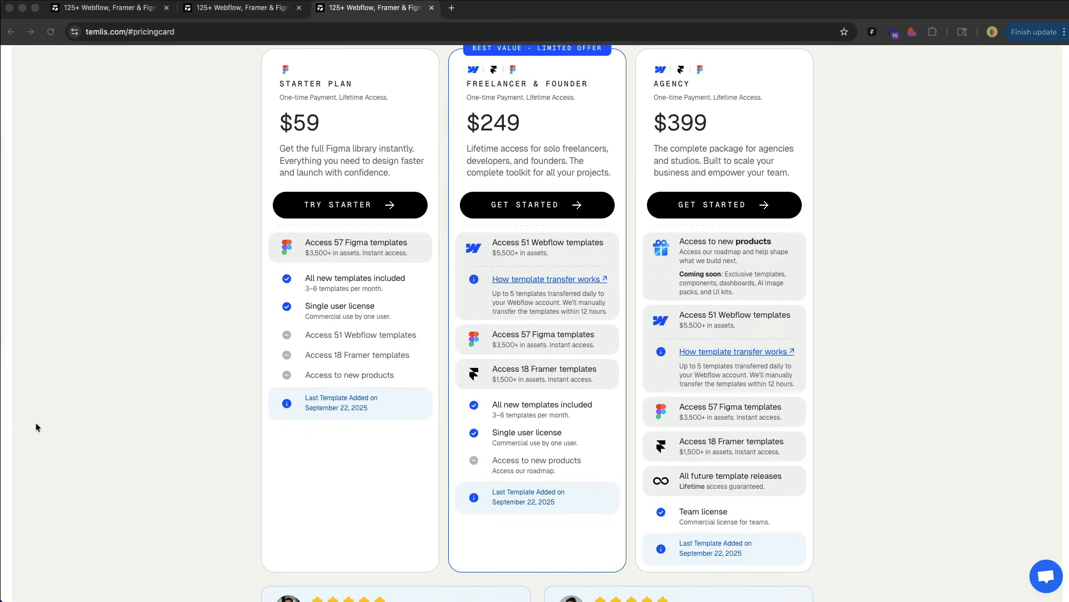
scroll(36, 426, up, 1)
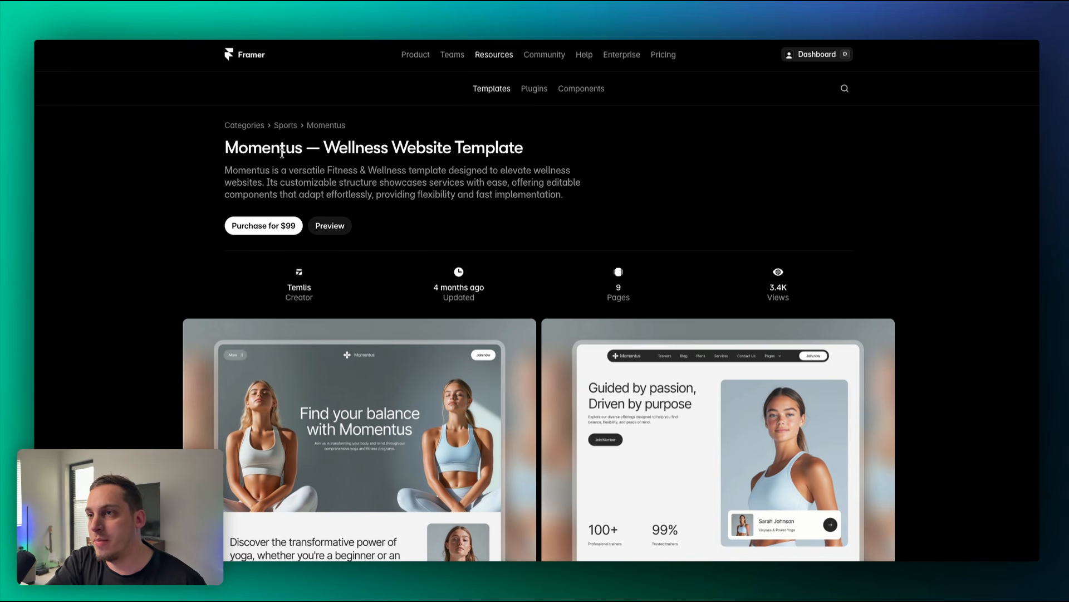
Purchase the Momentus template and copy it into a new project, 'Momentus (copy)'.
click(275, 228)
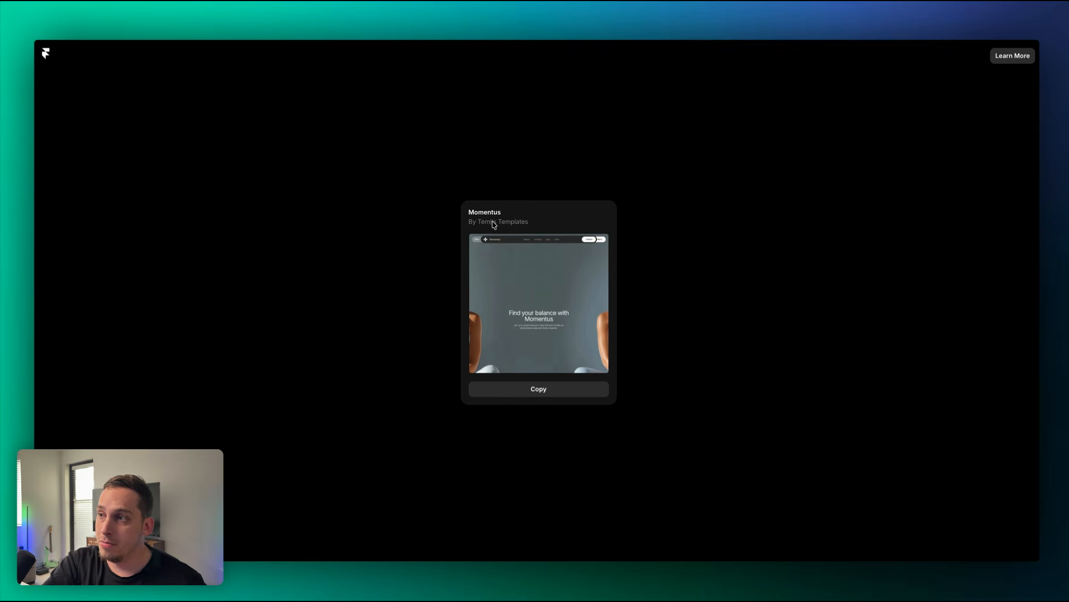
click(536, 389)
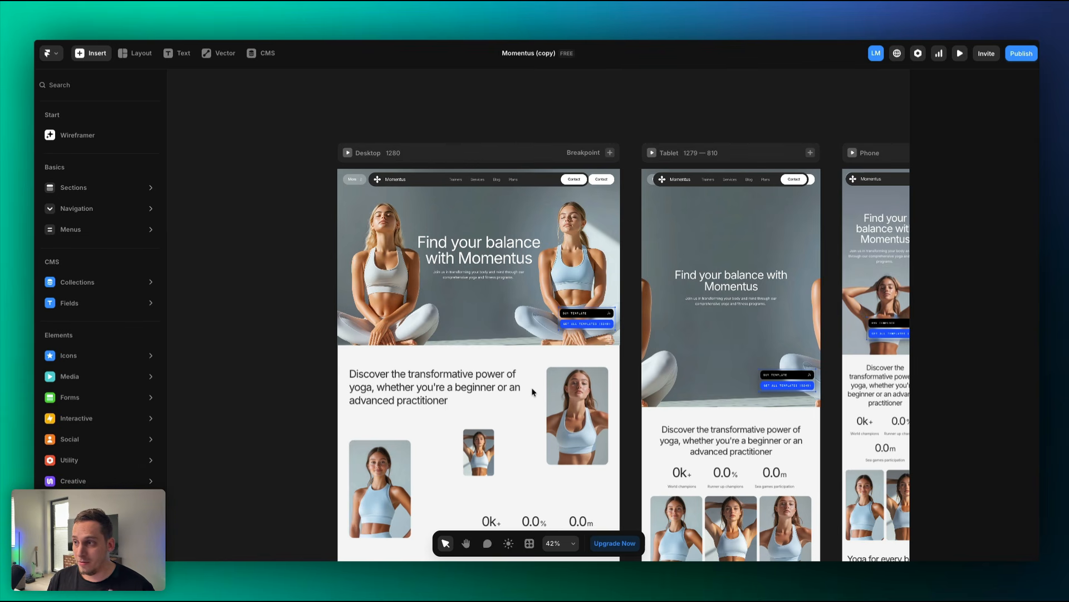
Close the Insert panel and start the Desktop breakpoint preview at 1280 × 902.
click(225, 288)
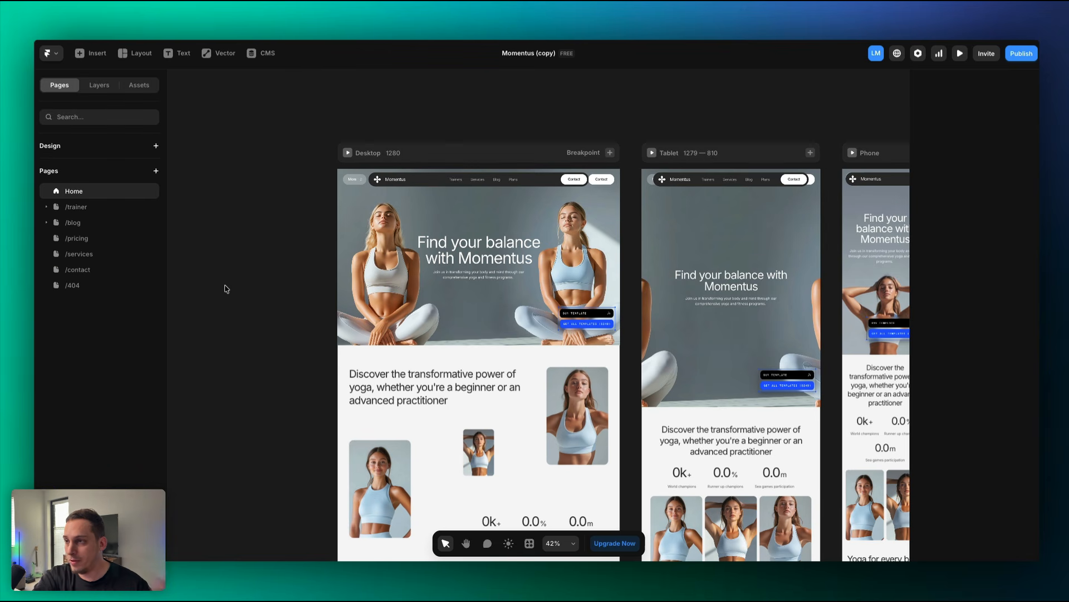
click(348, 154)
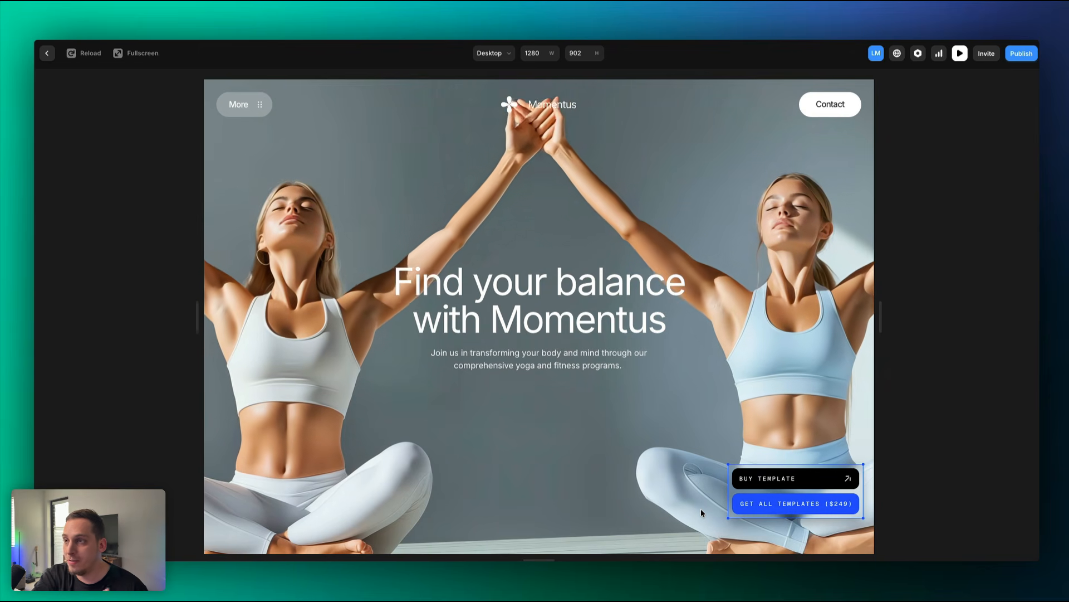
Scroll the home page preview from the 'Find your balance' hero down to the FAQ section.
scroll(702, 510, down, 5)
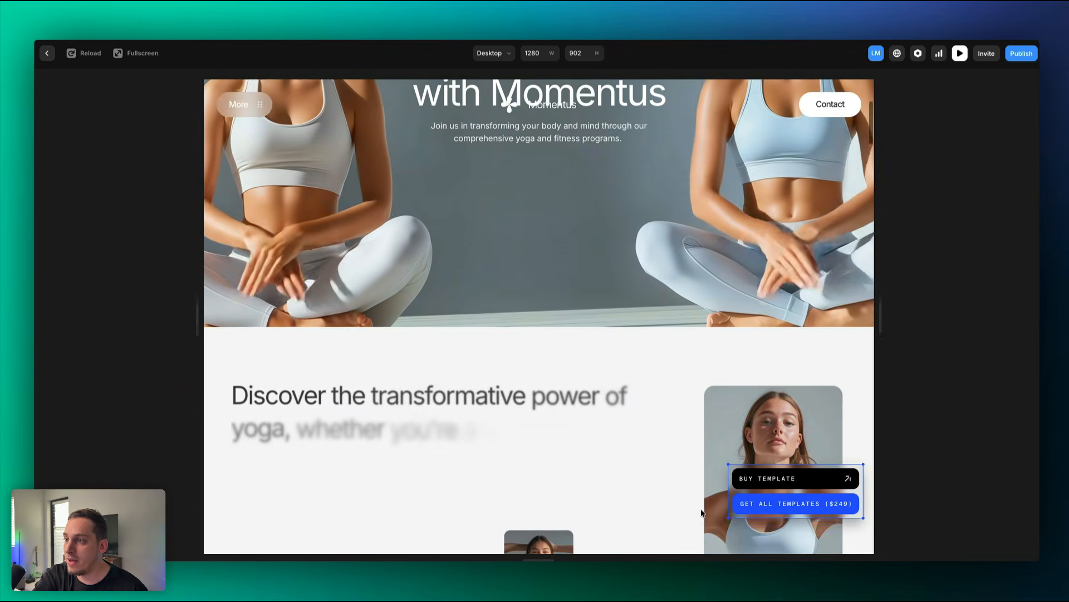
scroll(701, 510, down, 5)
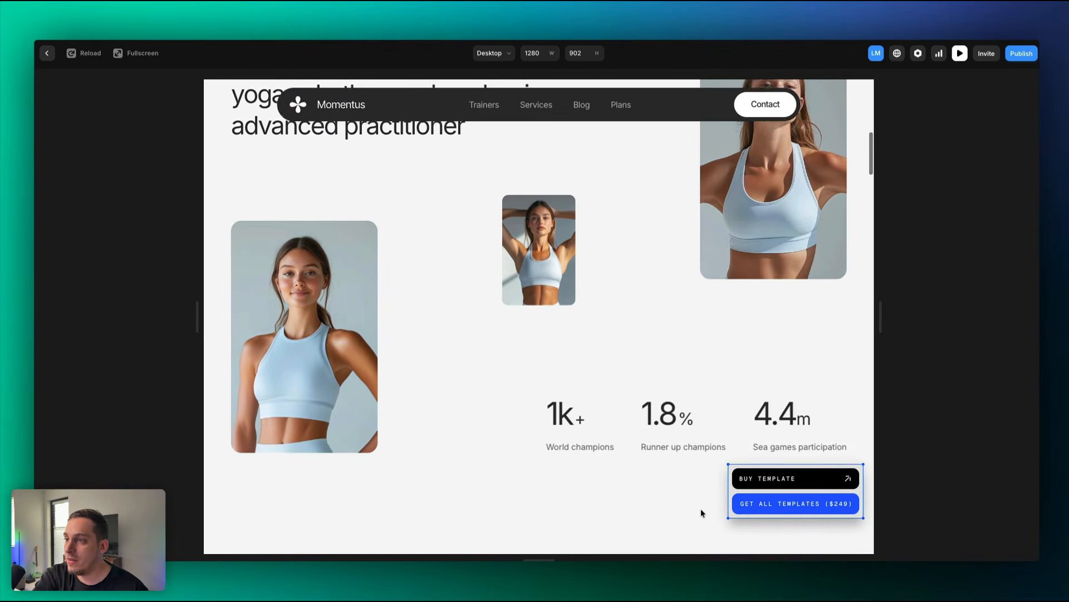
scroll(701, 509, down, 6)
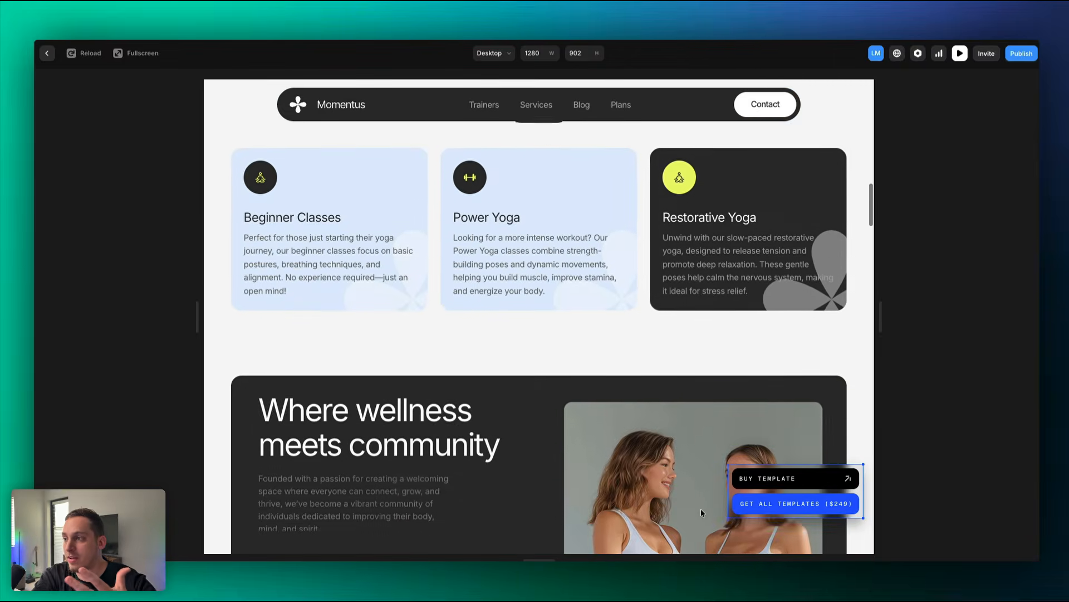
scroll(701, 512, down, 5)
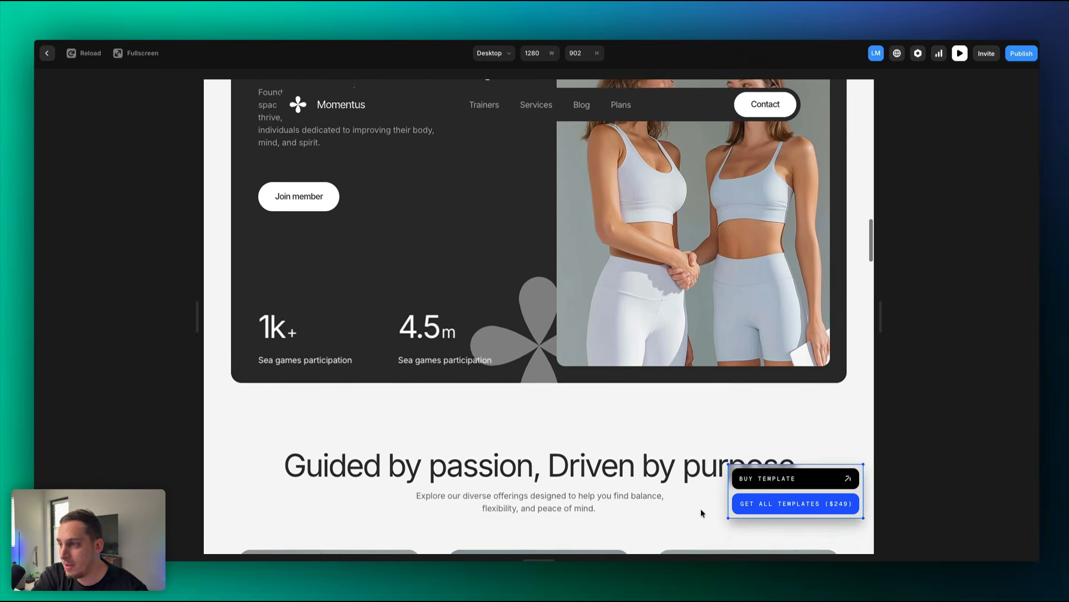
scroll(701, 512, down, 1)
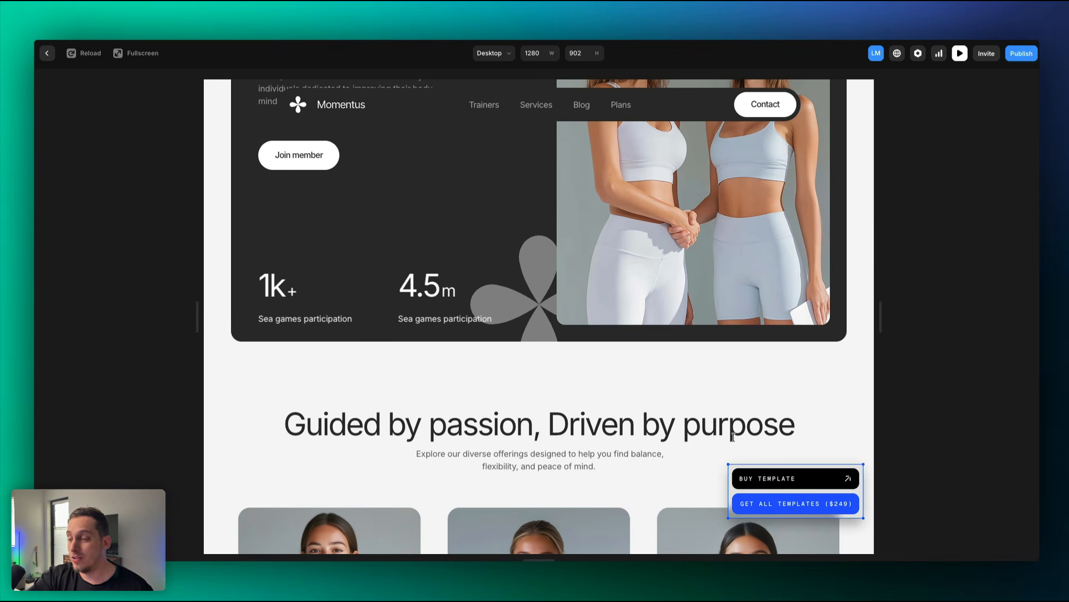
scroll(733, 437, down, 3)
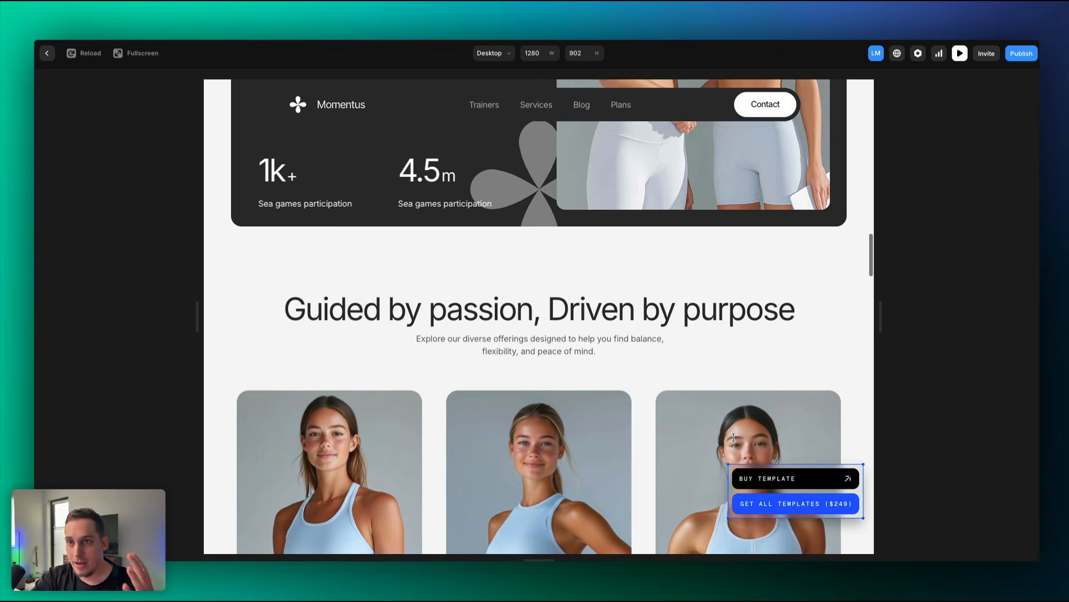
scroll(733, 437, down, 3)
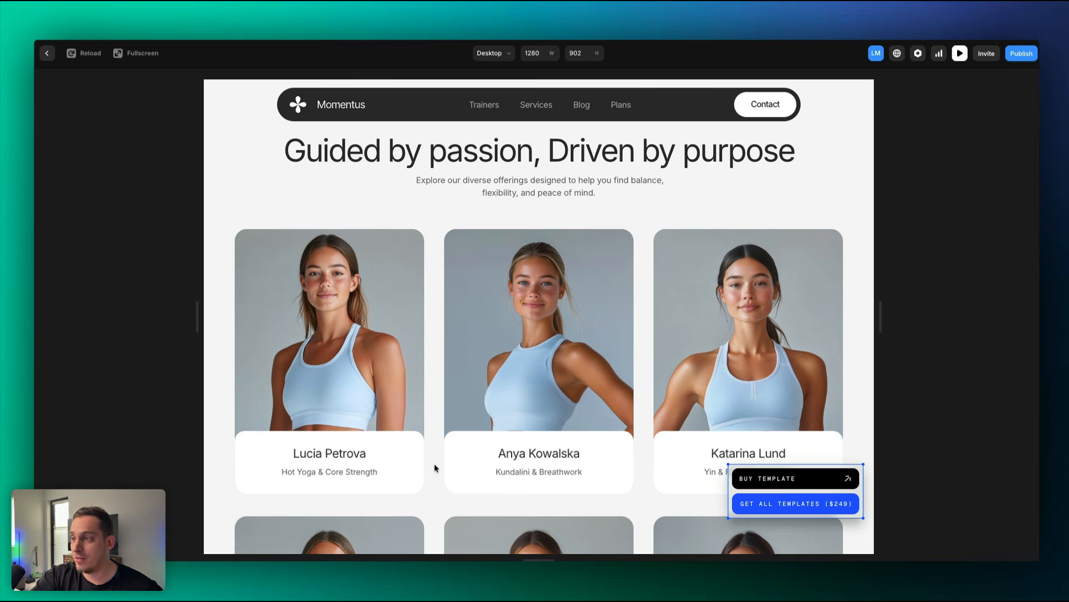
scroll(435, 467, down, 10)
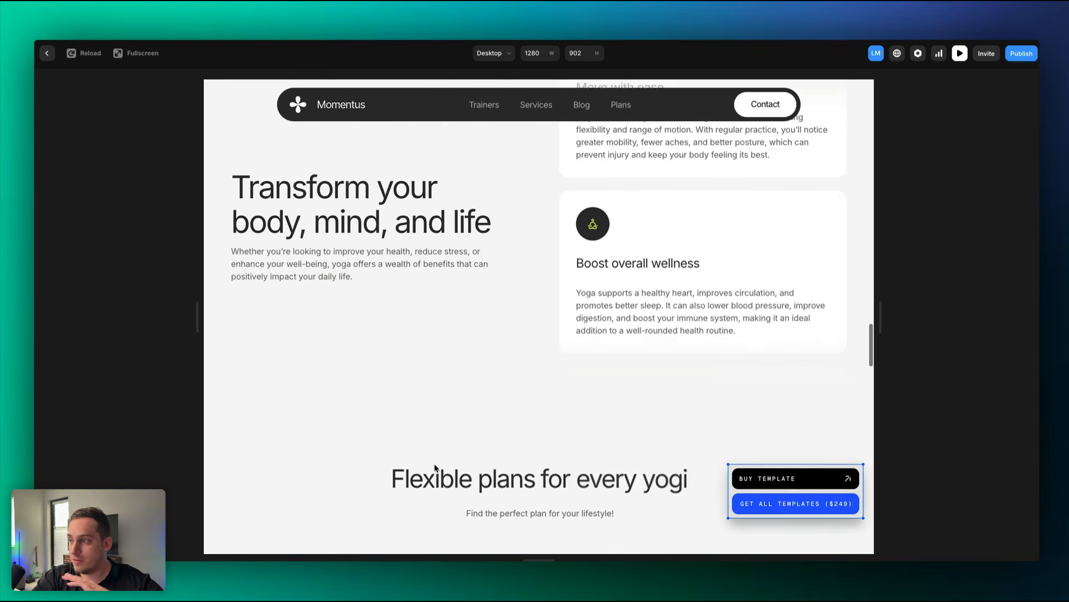
scroll(435, 466, down, 8)
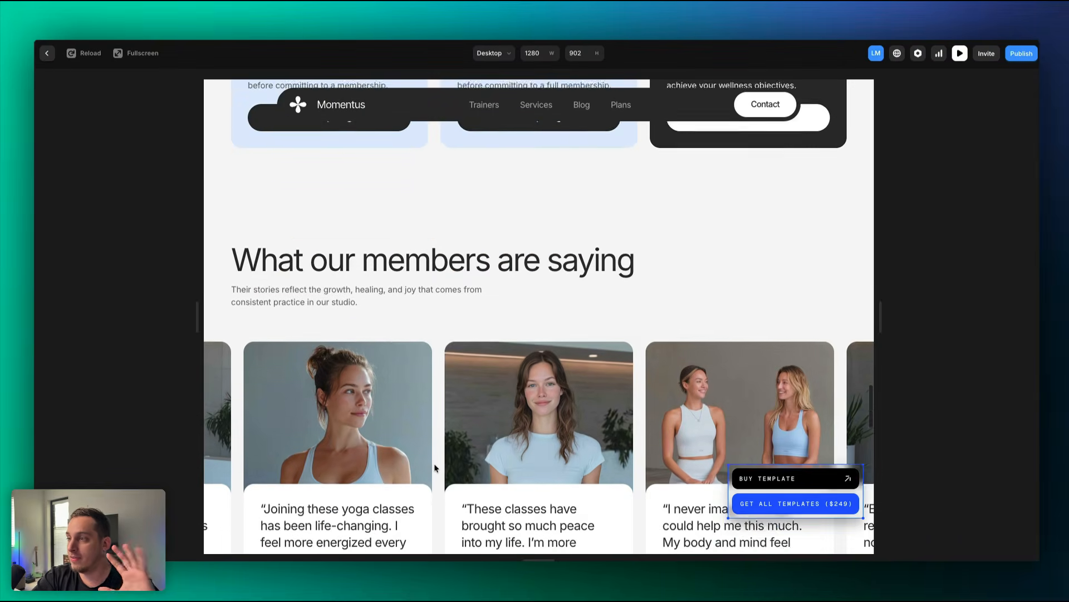
scroll(435, 467, down, 6)
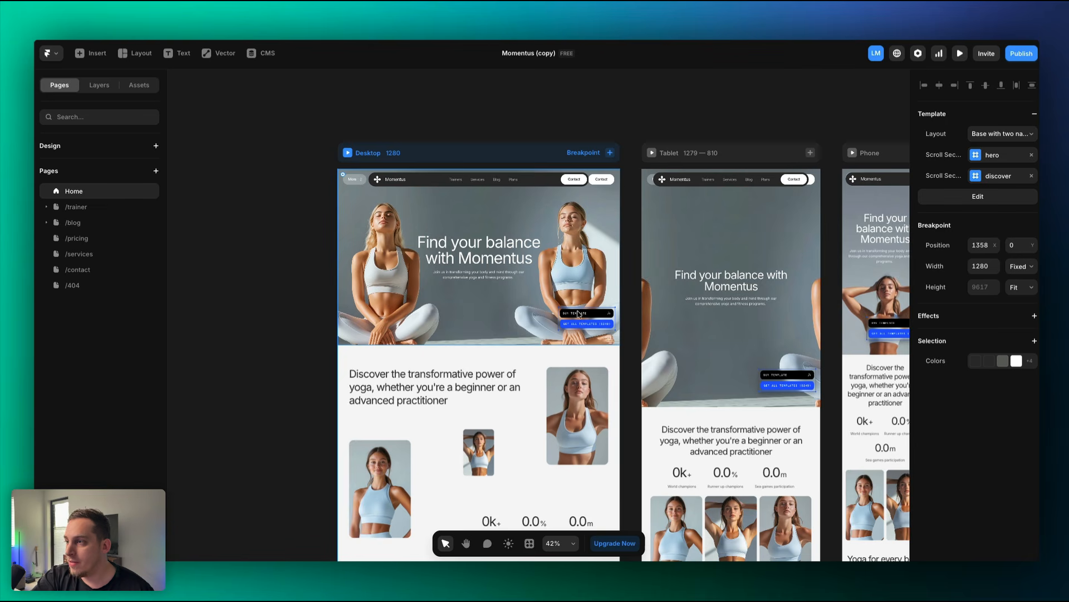
Select the Desktop breakpoint frame and open its 'Base with two navs' layout template.
scroll(579, 312, up, 6)
click(553, 354)
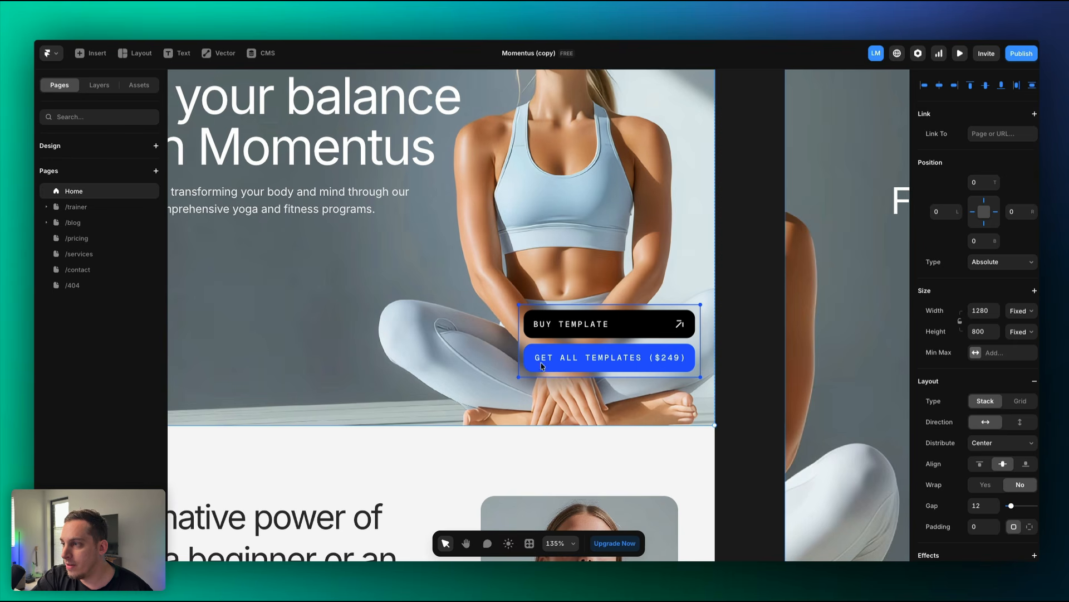
scroll(650, 330, down, 4)
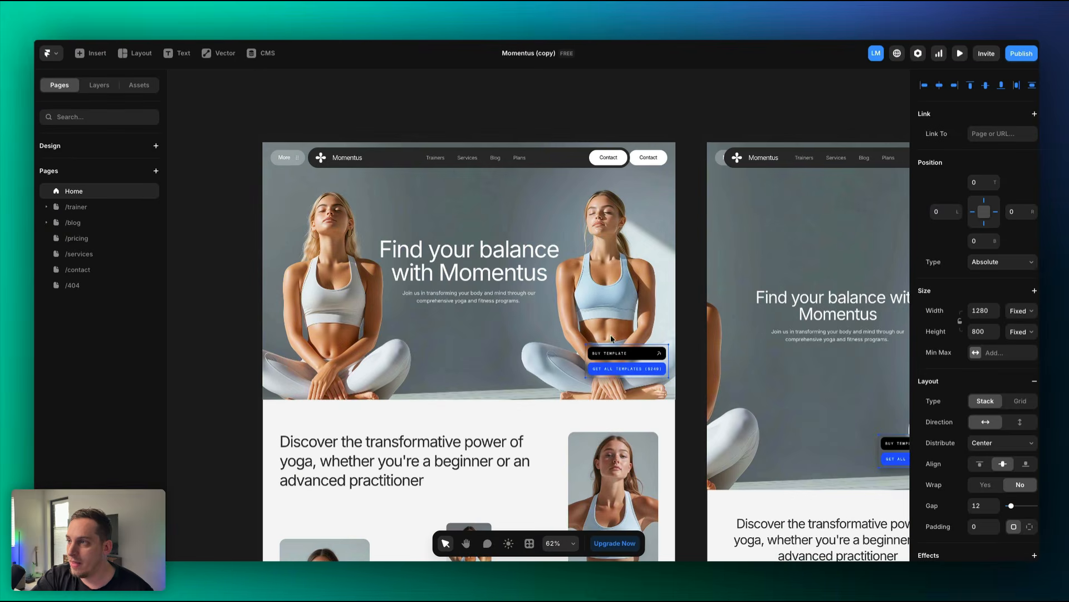
click(556, 157)
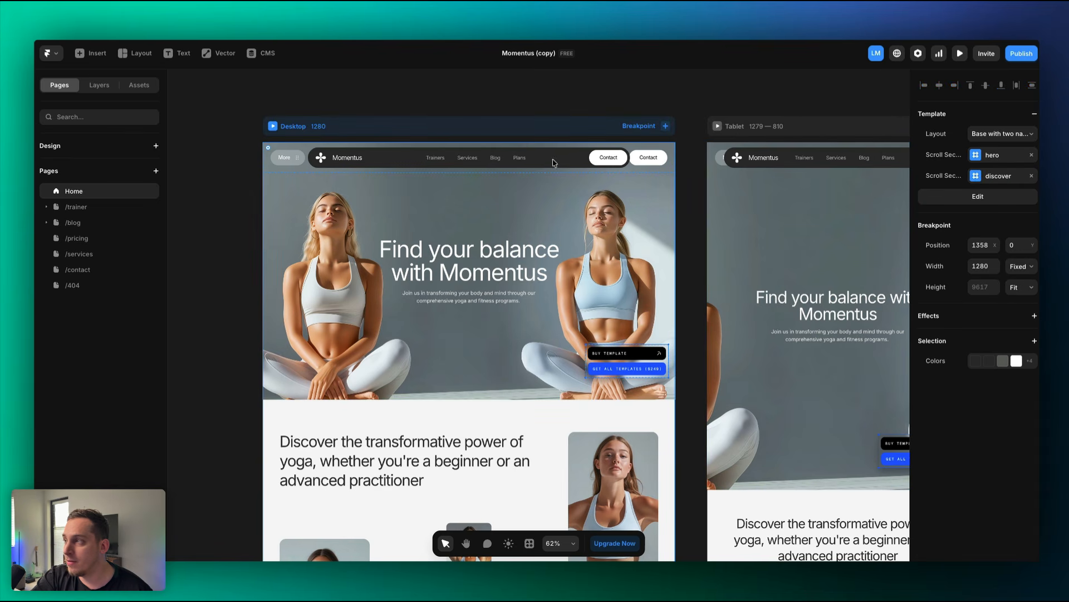
double_click(498, 161)
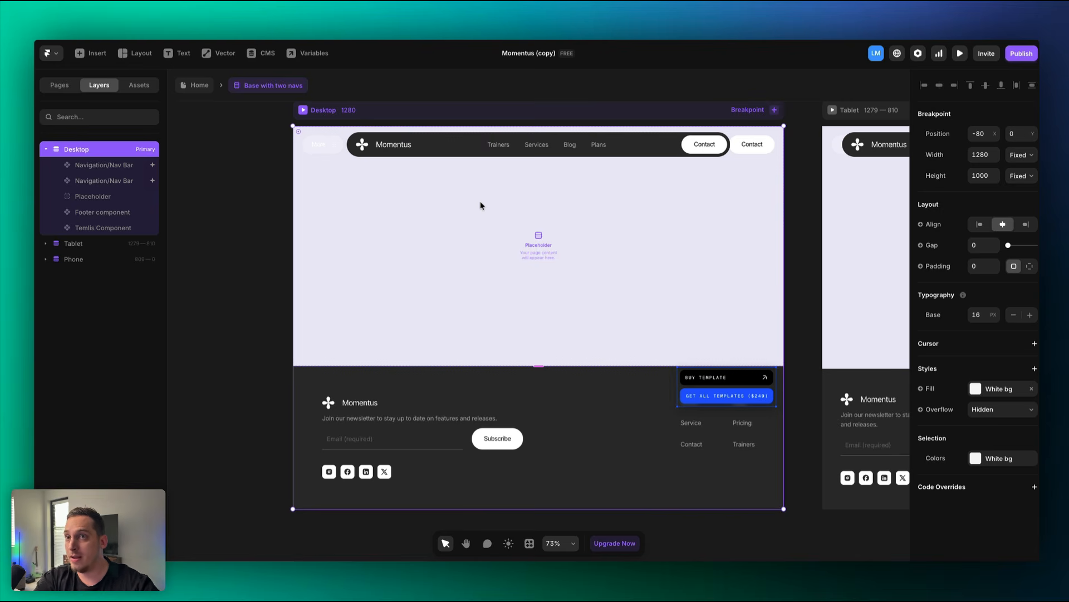
Delete the Temlis Component with the Buy Template buttons from the layout, then return to Home.
click(120, 178)
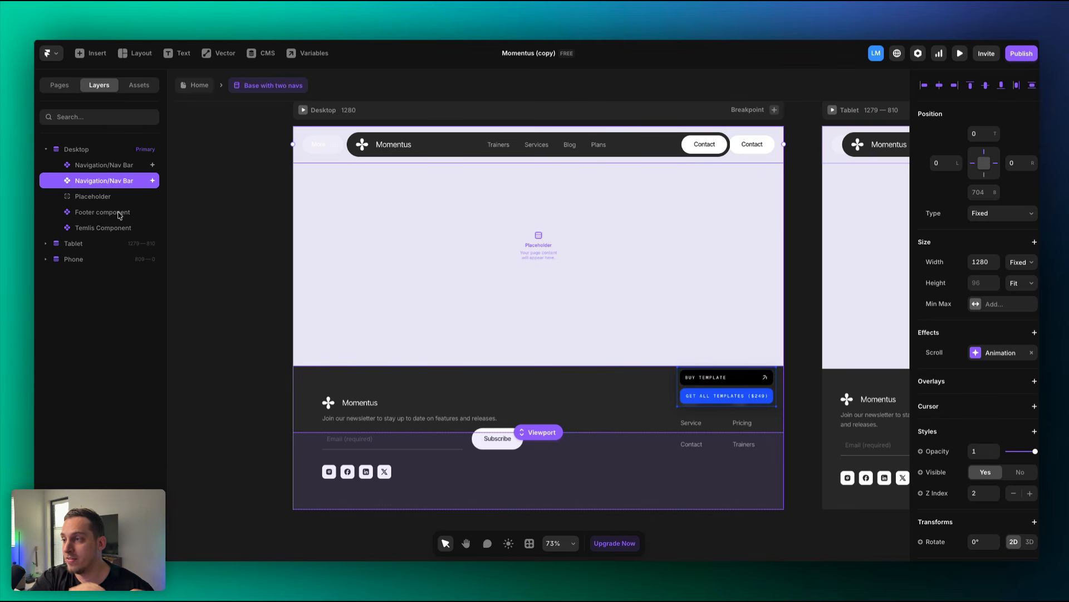
click(120, 215)
click(97, 230)
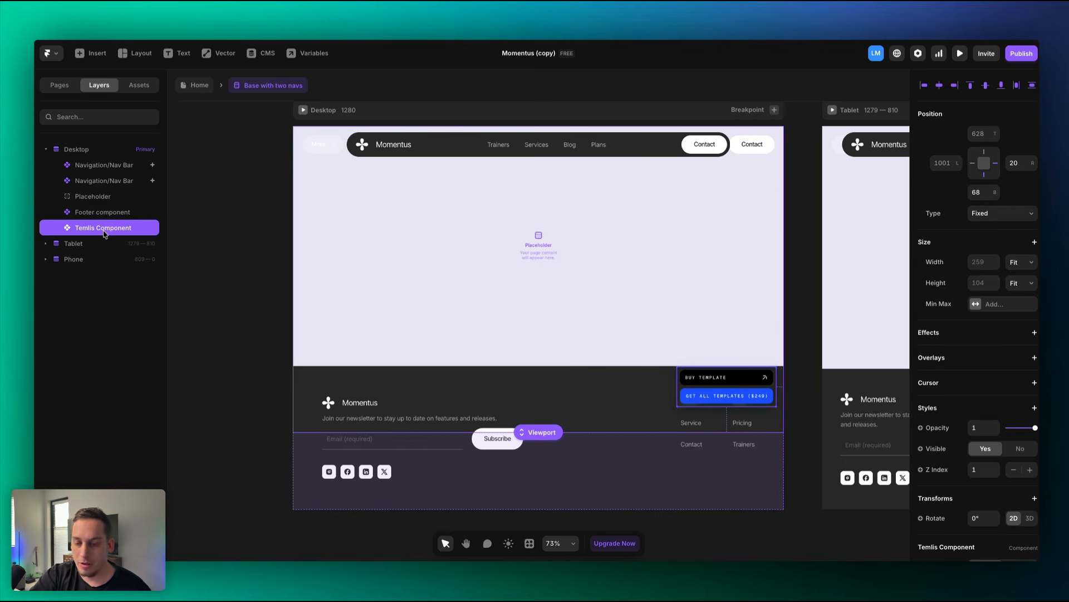
key(Delete)
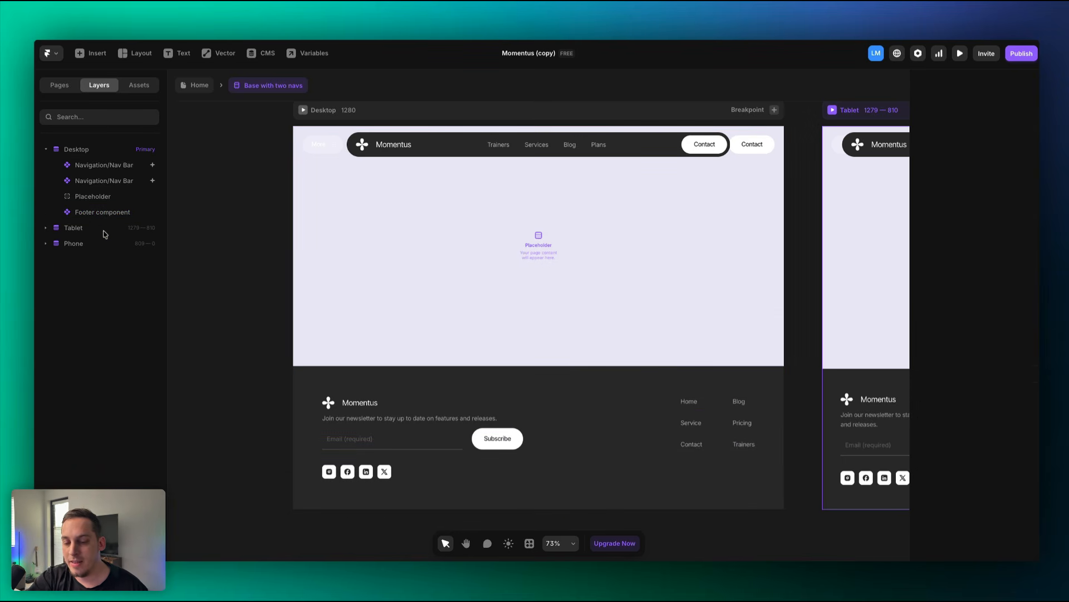
click(196, 85)
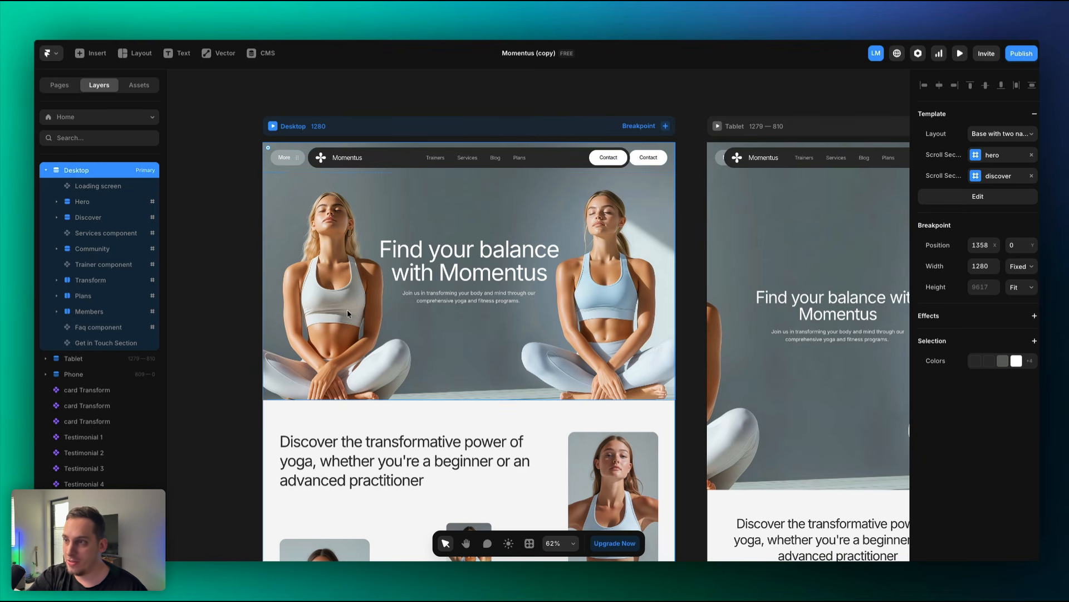
Preview the Desktop home page again and scroll through it.
click(274, 128)
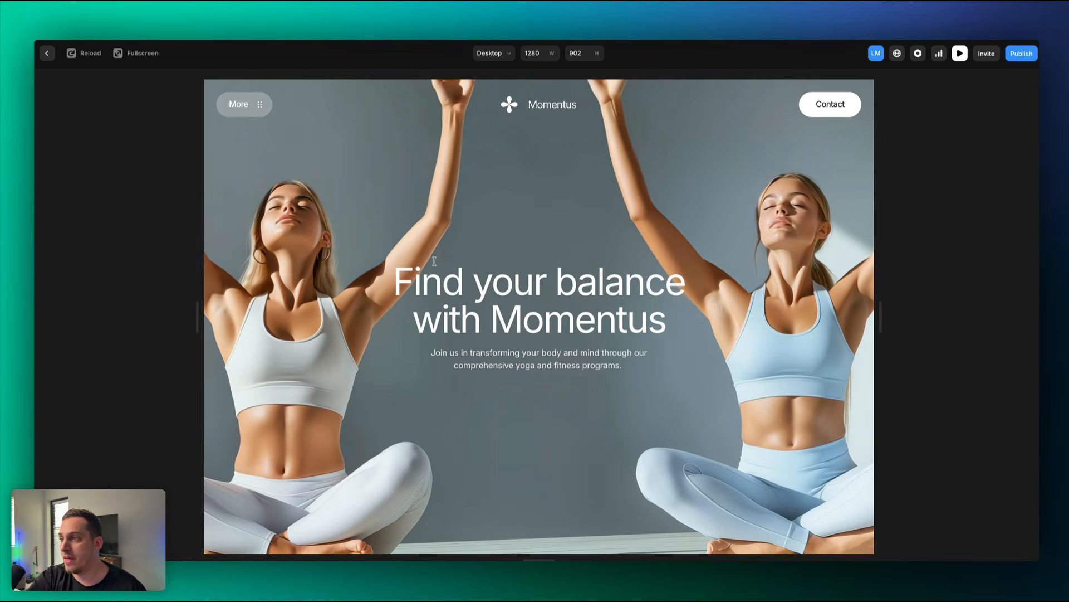
scroll(435, 261, down, 10)
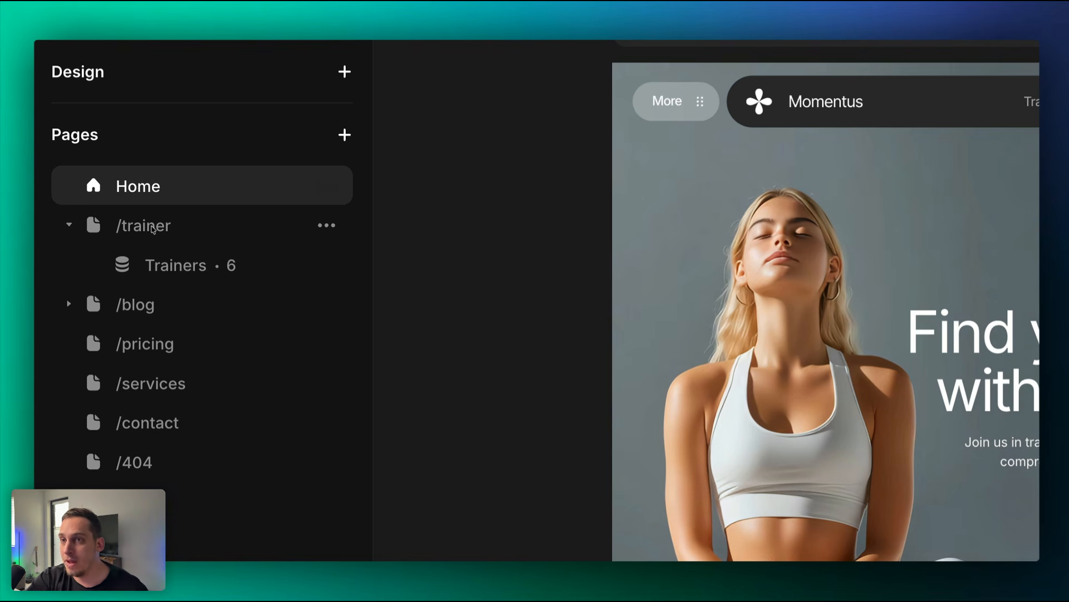
Rename the /trainer page to /team and the /blog page to /articles.
double_click(152, 229)
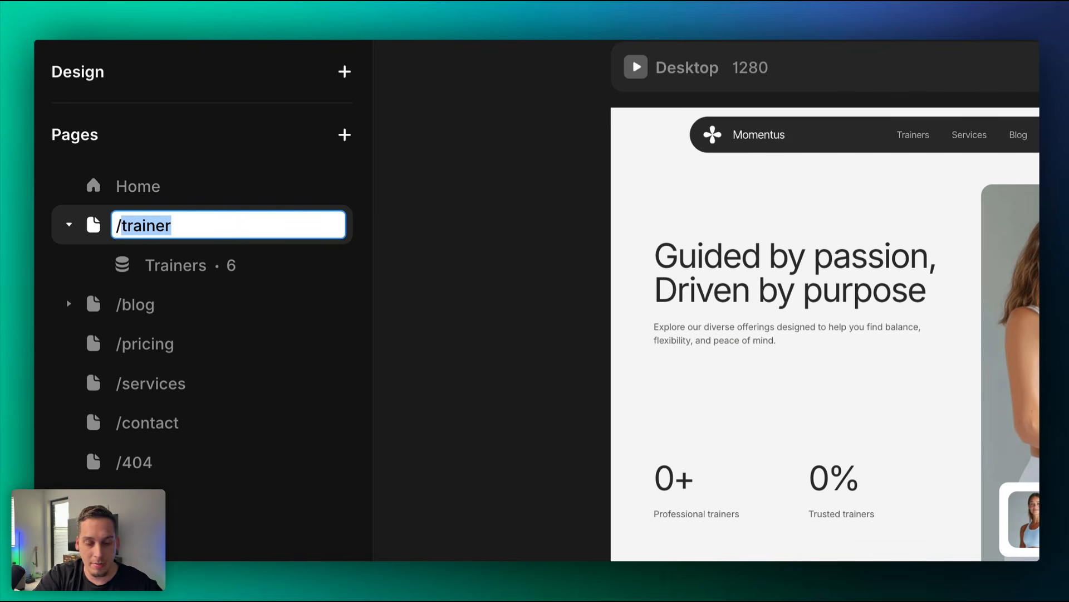
text(team)
click(162, 315)
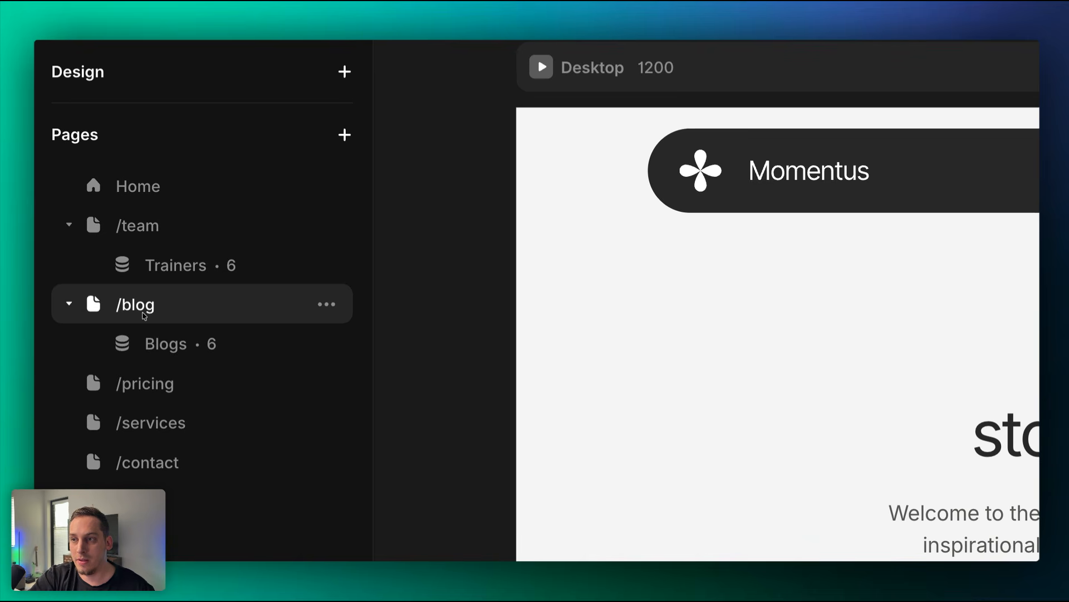
double_click(144, 316)
text(articles)
key(Return)
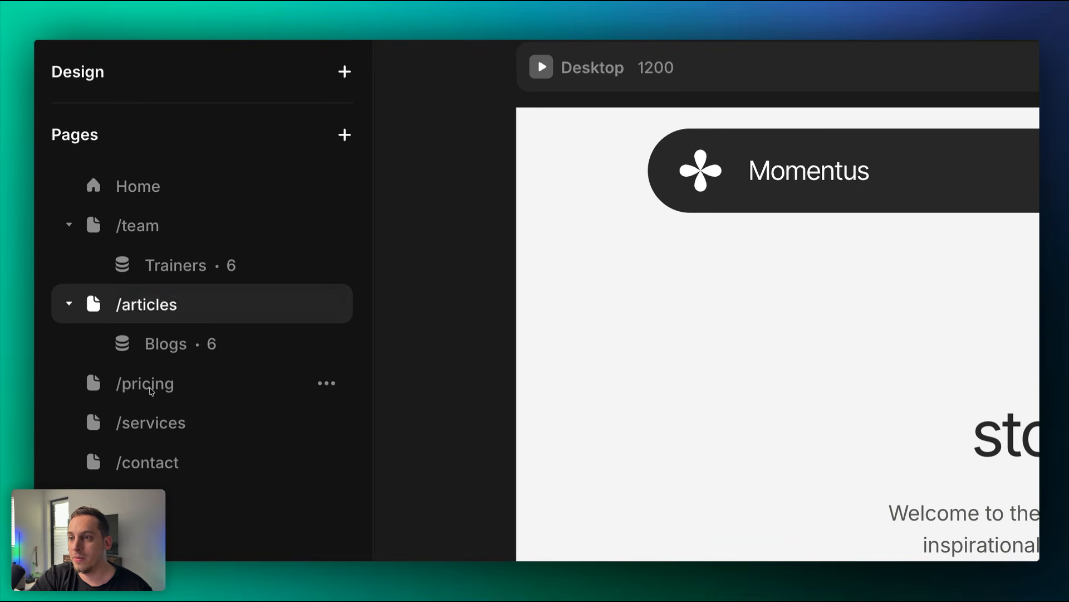
Look through the services, pricing and contact pages, then choose Rename for the Trainers detail page.
click(146, 415)
click(144, 391)
click(146, 453)
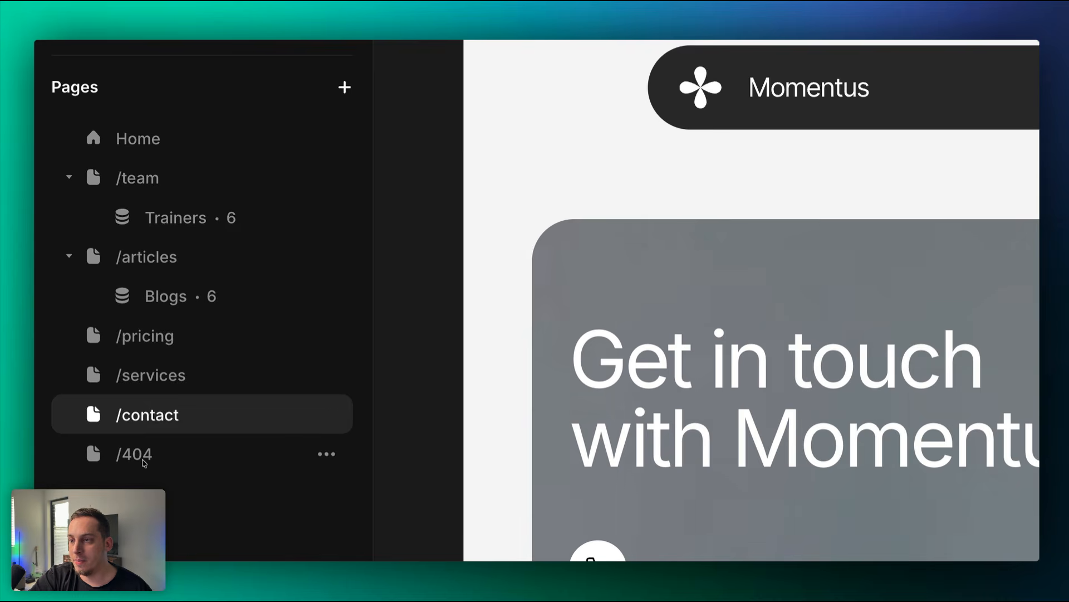
click(167, 222)
right_click(167, 221)
click(166, 224)
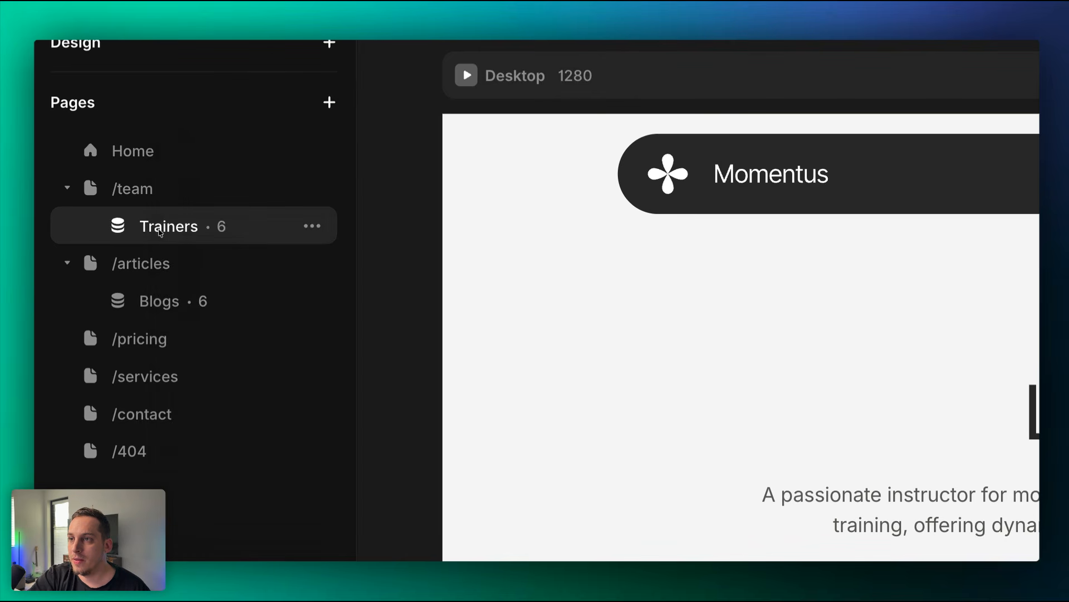
right_click(168, 229)
right_click(205, 227)
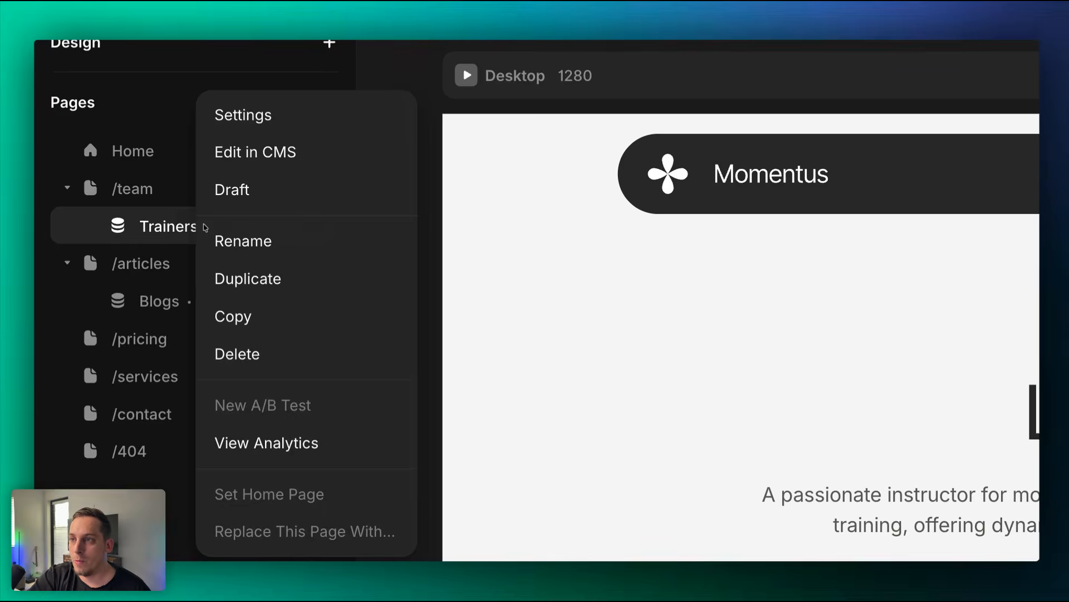
click(246, 240)
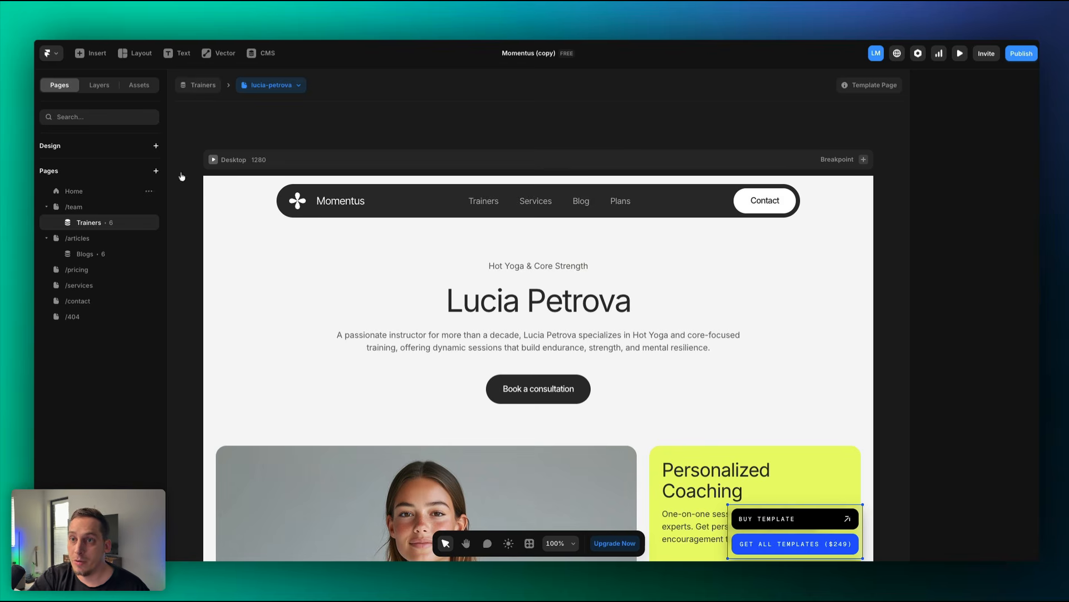
In the CMS table, rename the Trainers collection to Team, then go back to the canvas.
click(260, 55)
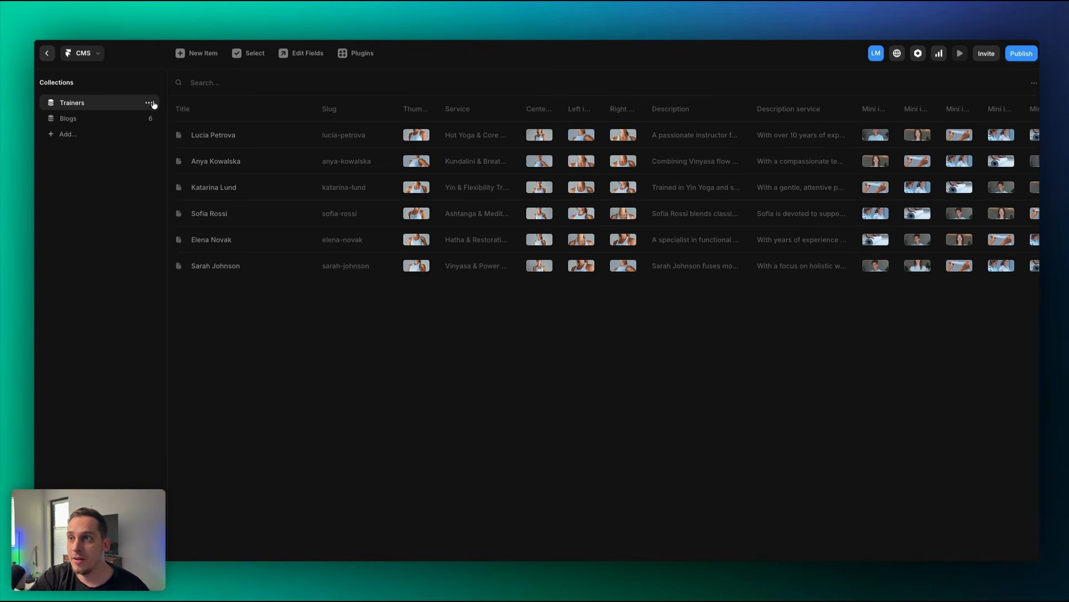
click(148, 103)
click(160, 151)
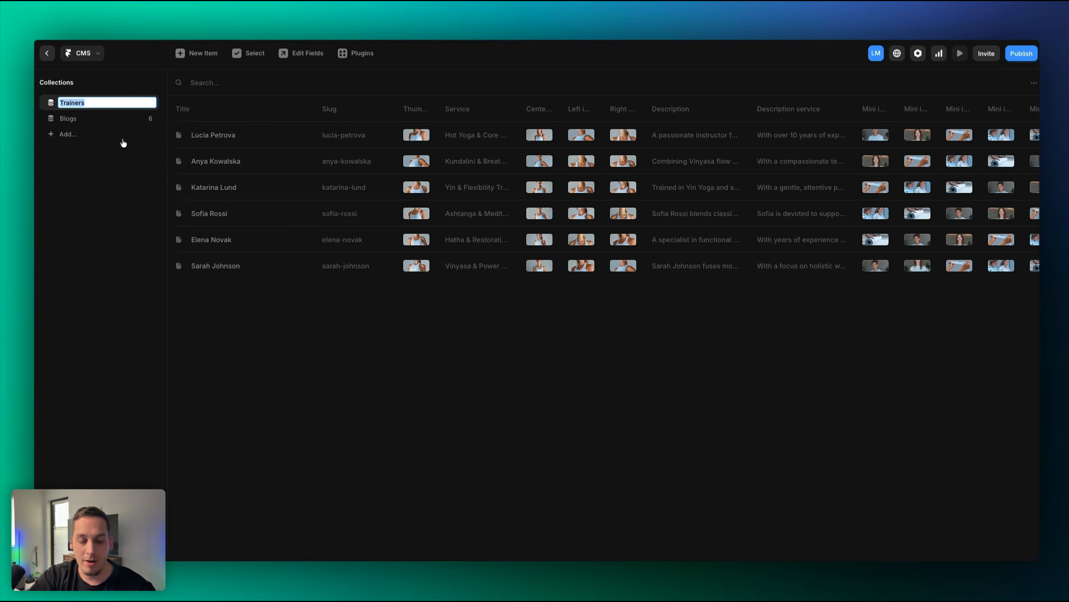
text(Team)
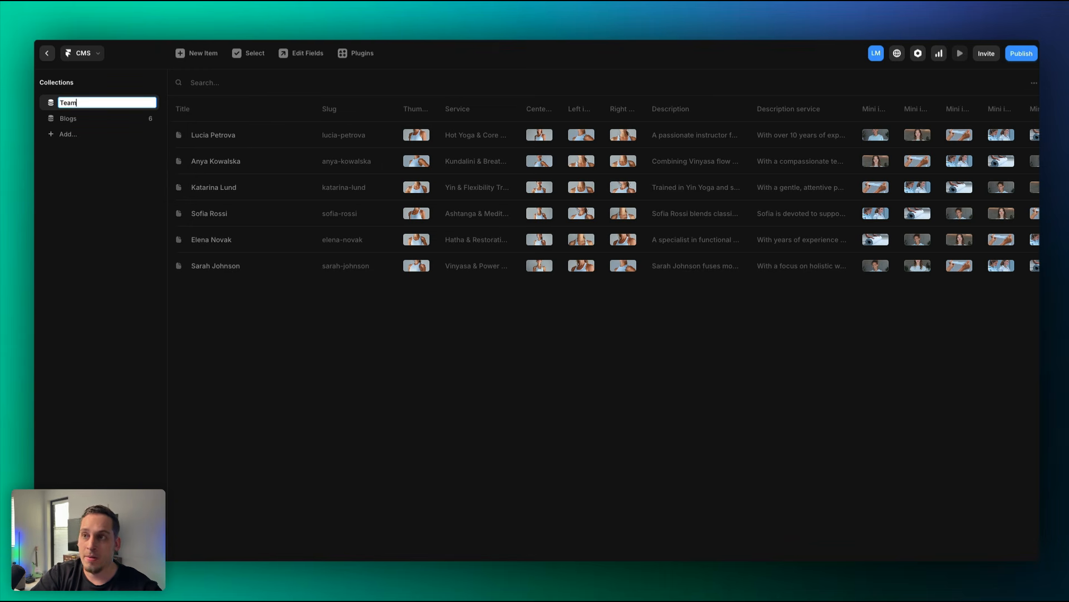
key(Return)
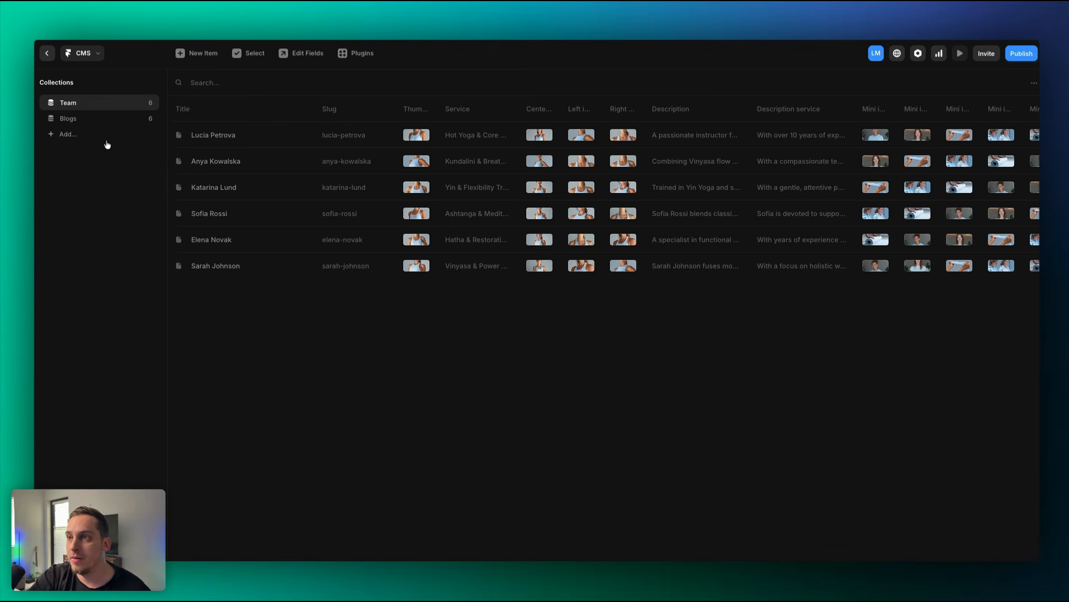
click(47, 55)
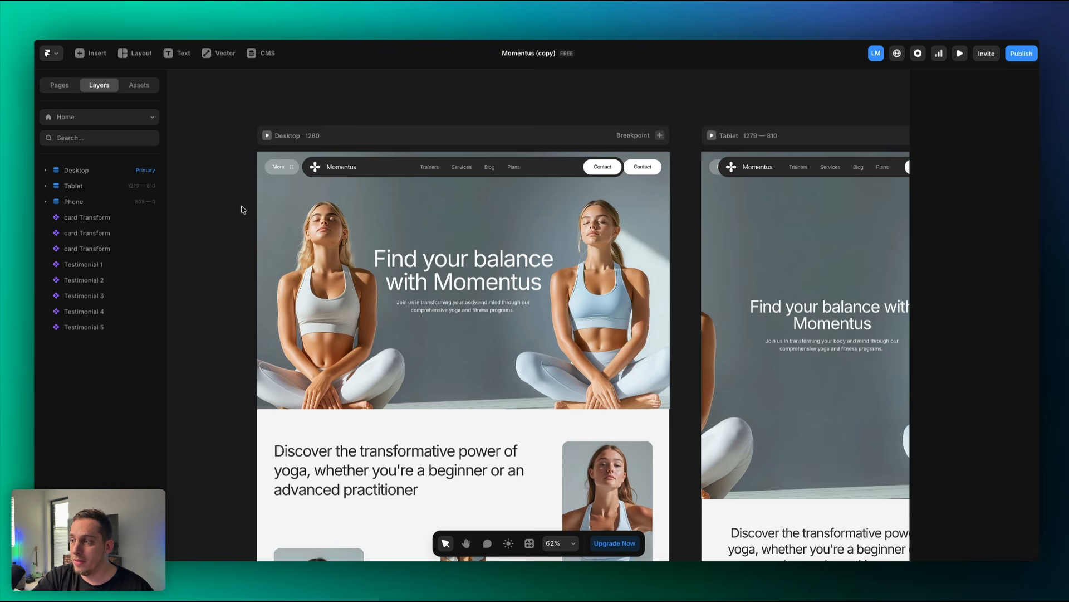
scroll(241, 210, down, 3)
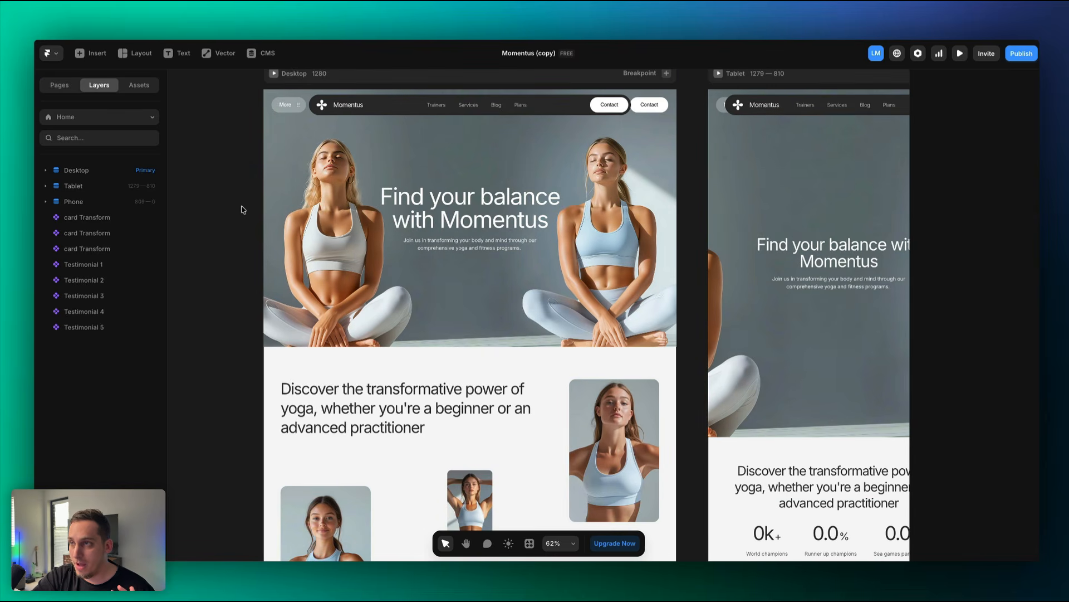
double_click(310, 110)
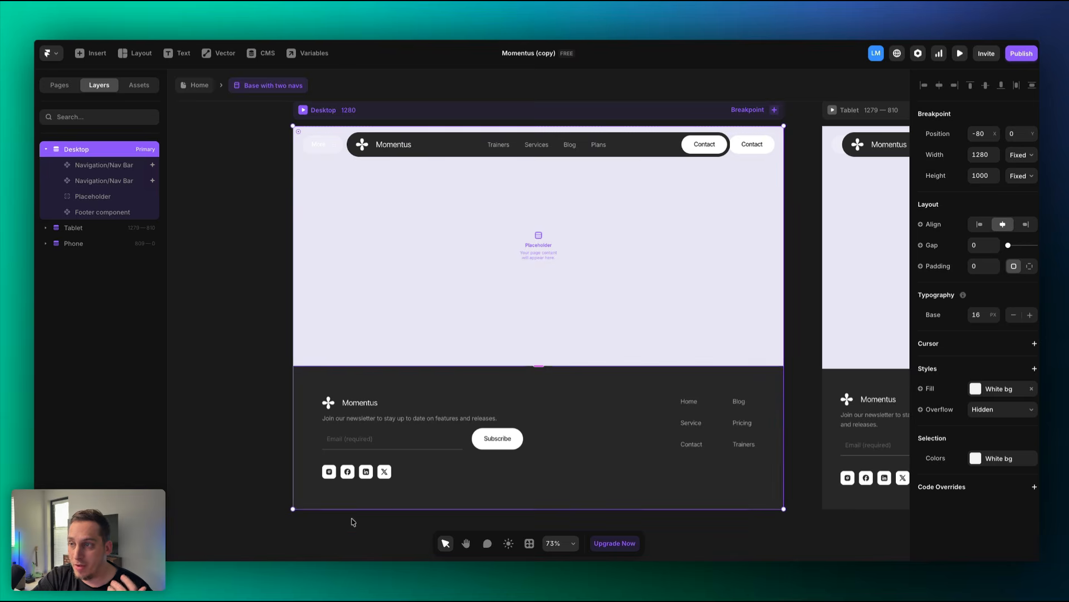
click(354, 498)
click(399, 155)
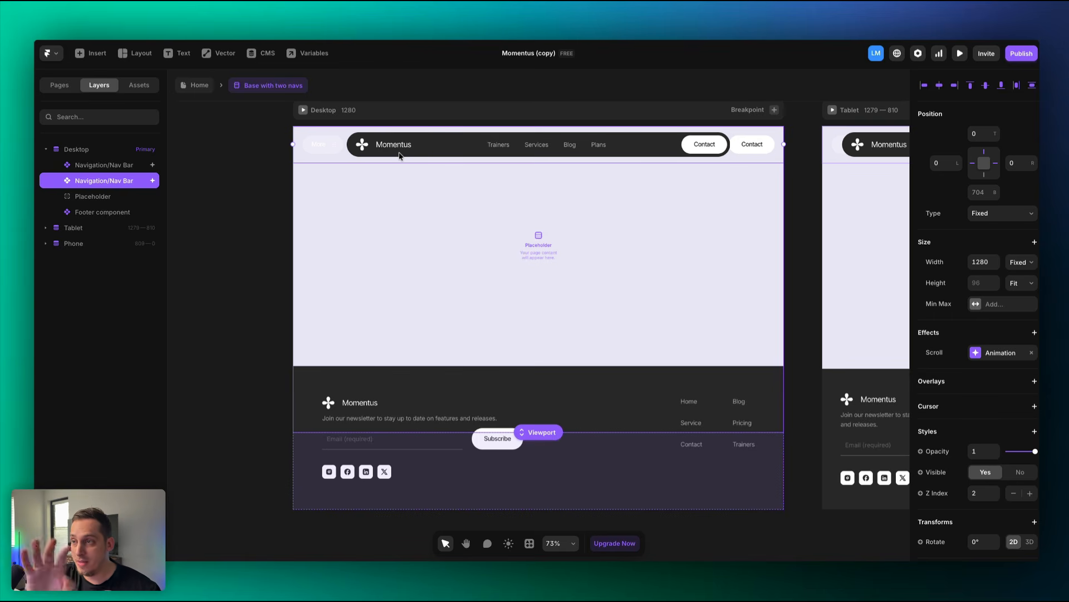
click(207, 83)
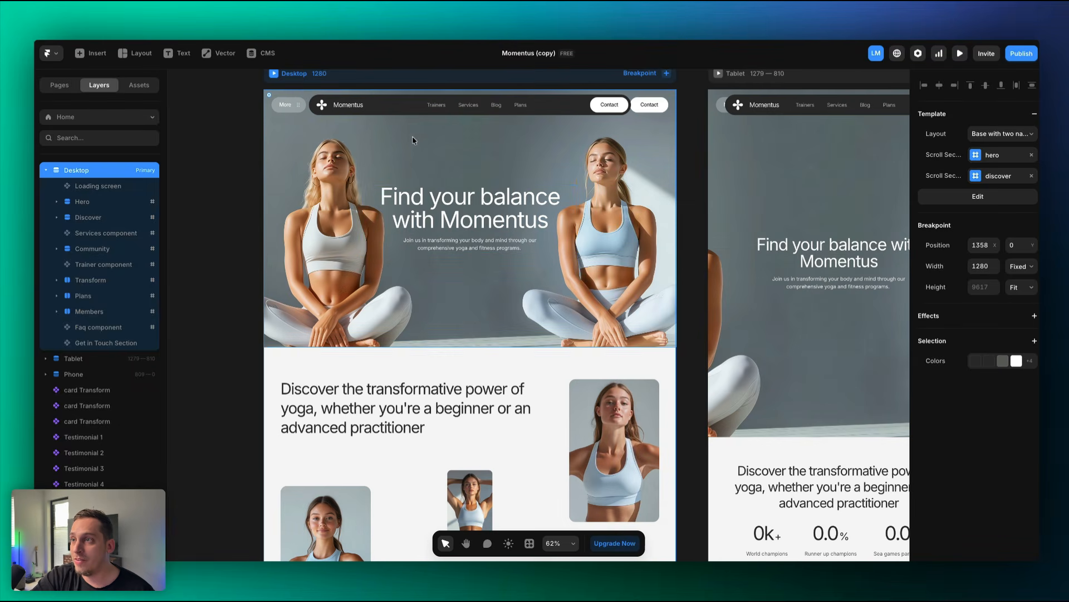
click(424, 218)
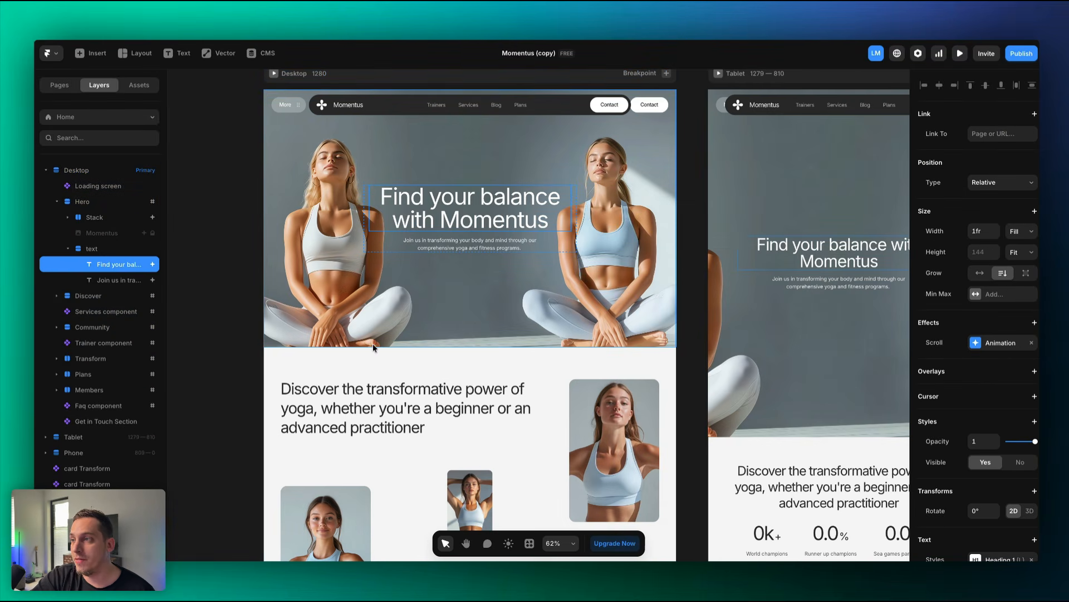
scroll(370, 327, down, 1)
scroll(371, 328, down, 1)
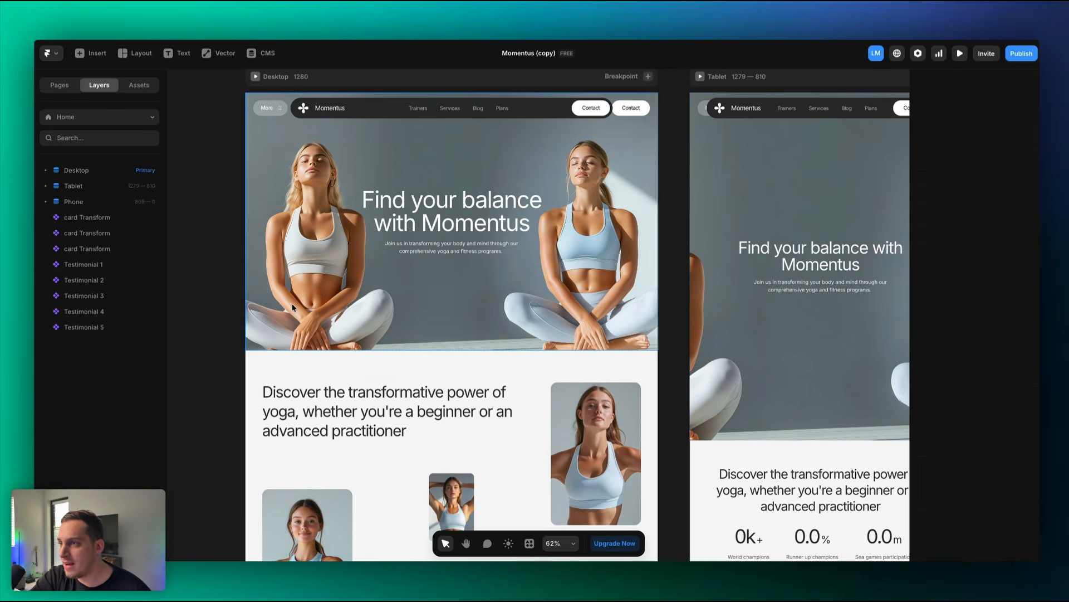
click(392, 270)
click(399, 227)
click(397, 247)
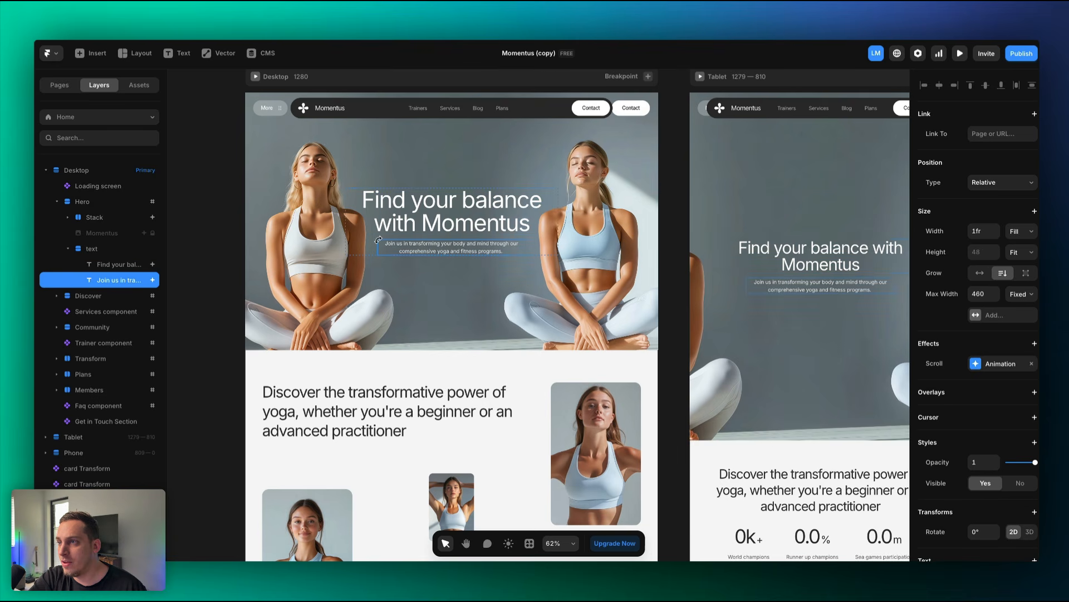
scroll(396, 245, up, 5)
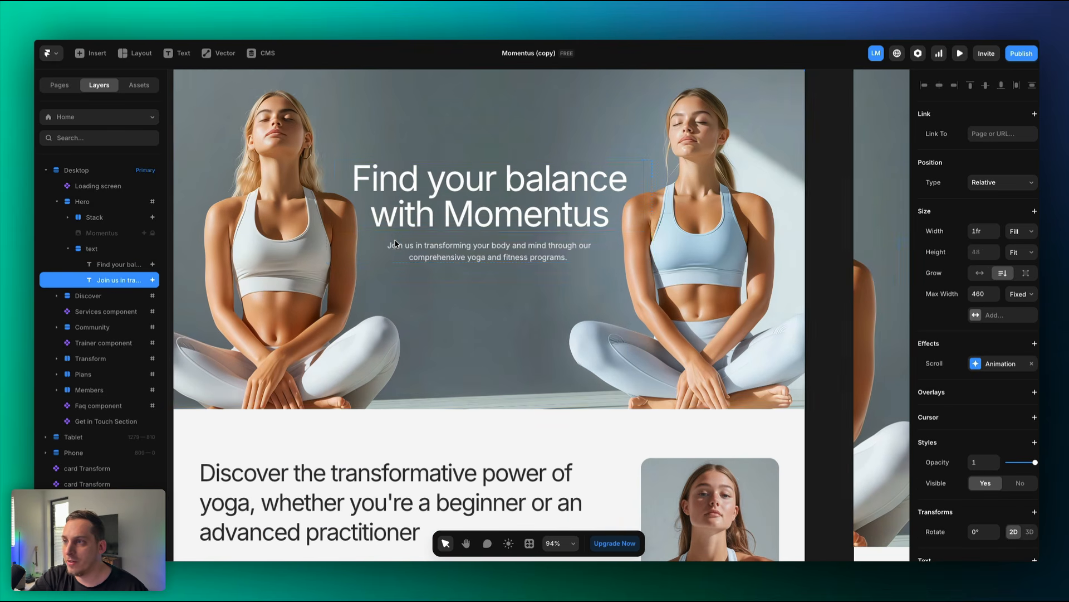
click(399, 222)
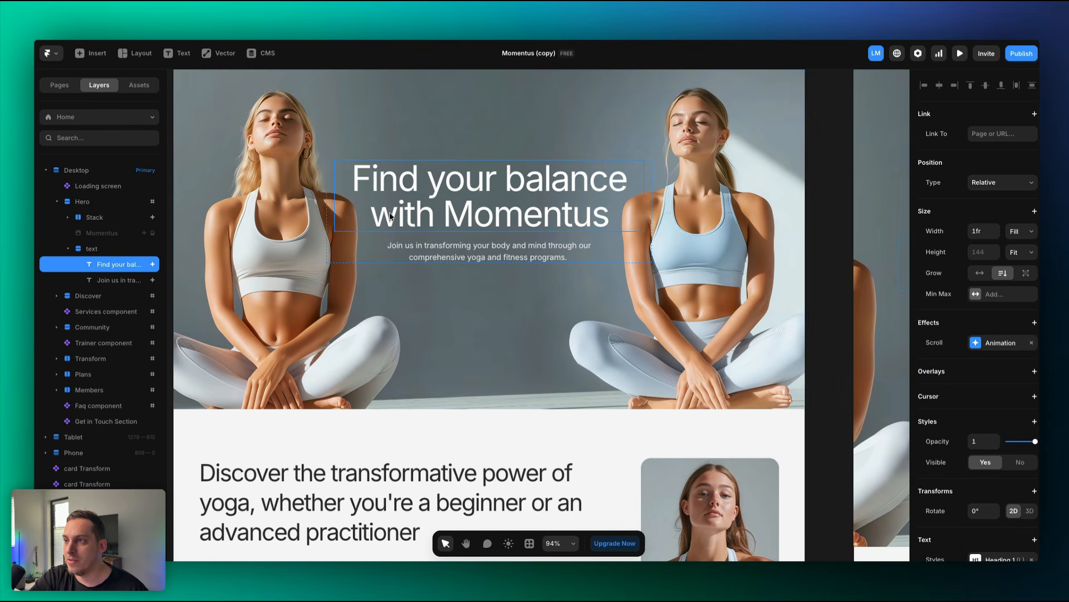
click(401, 296)
scroll(417, 267, down, 4)
click(411, 308)
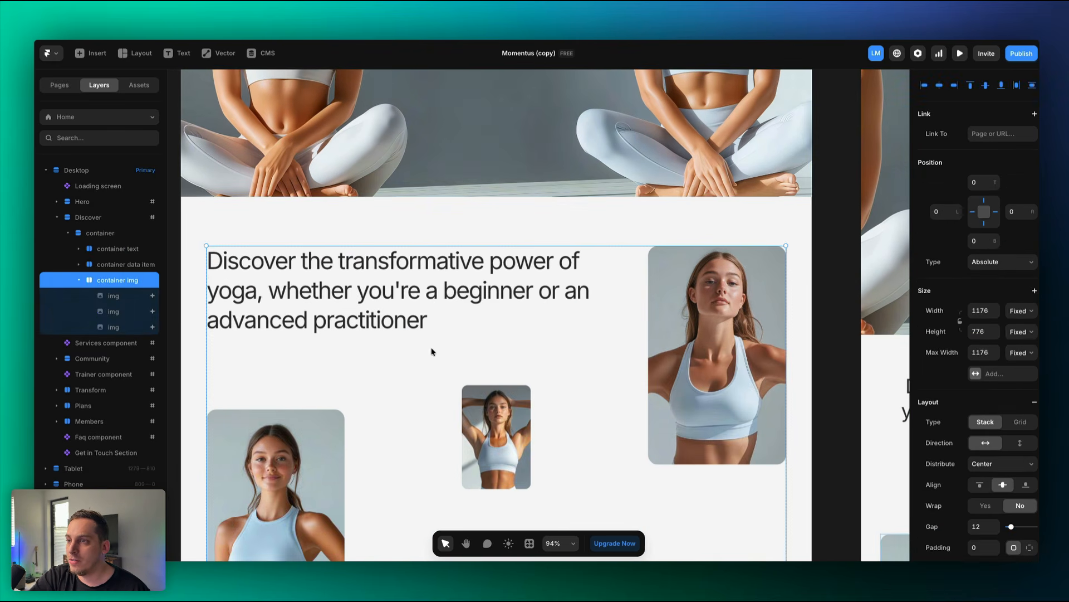
scroll(429, 346, down, 3)
scroll(502, 479, down, 3)
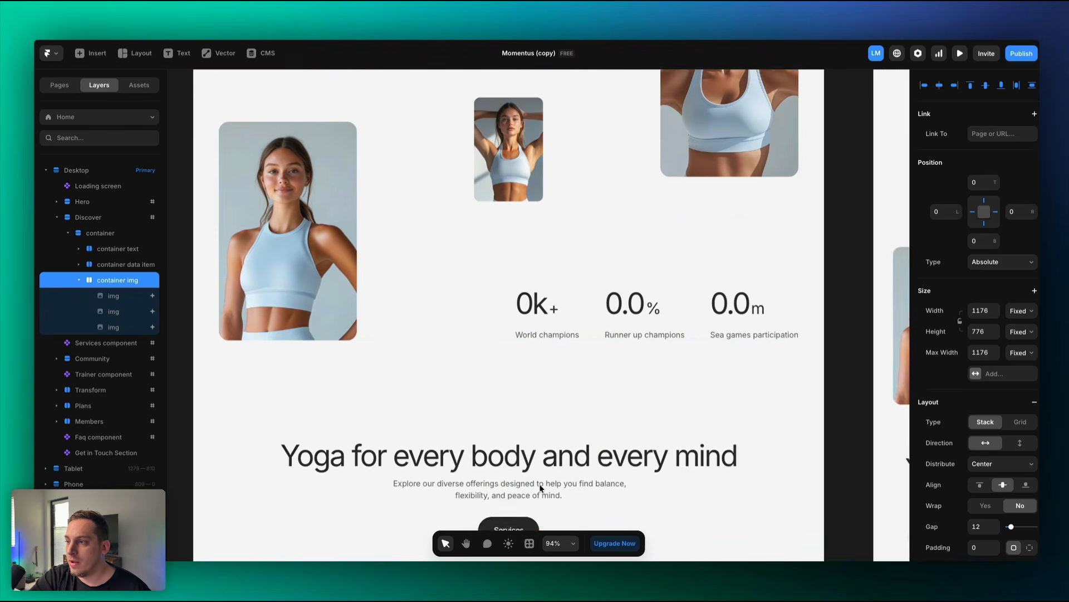
scroll(535, 457, down, 3)
click(493, 361)
scroll(535, 352, down, 1)
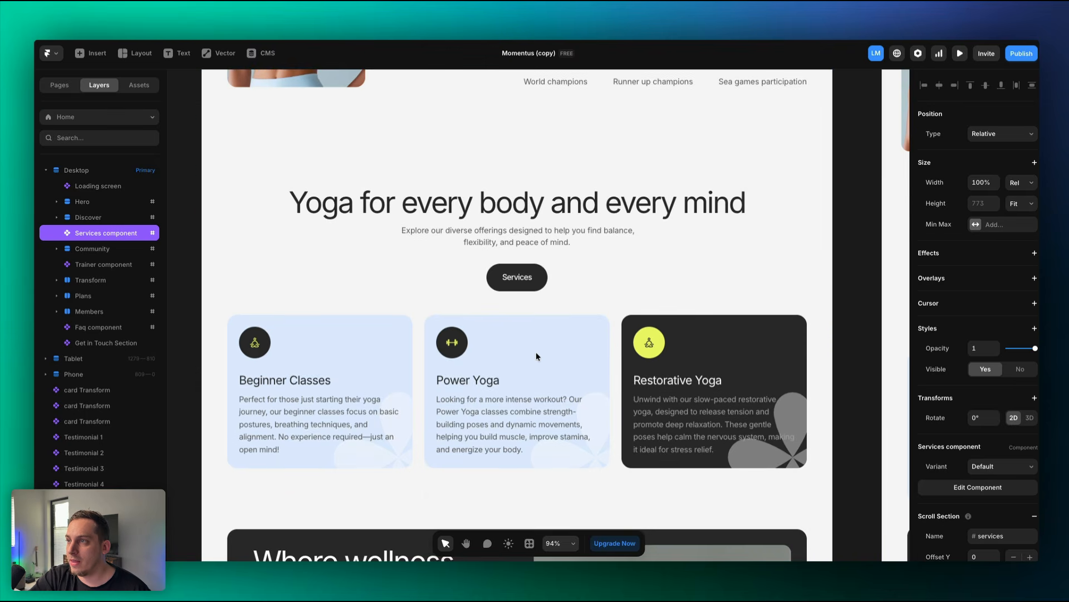
scroll(535, 352, down, 3)
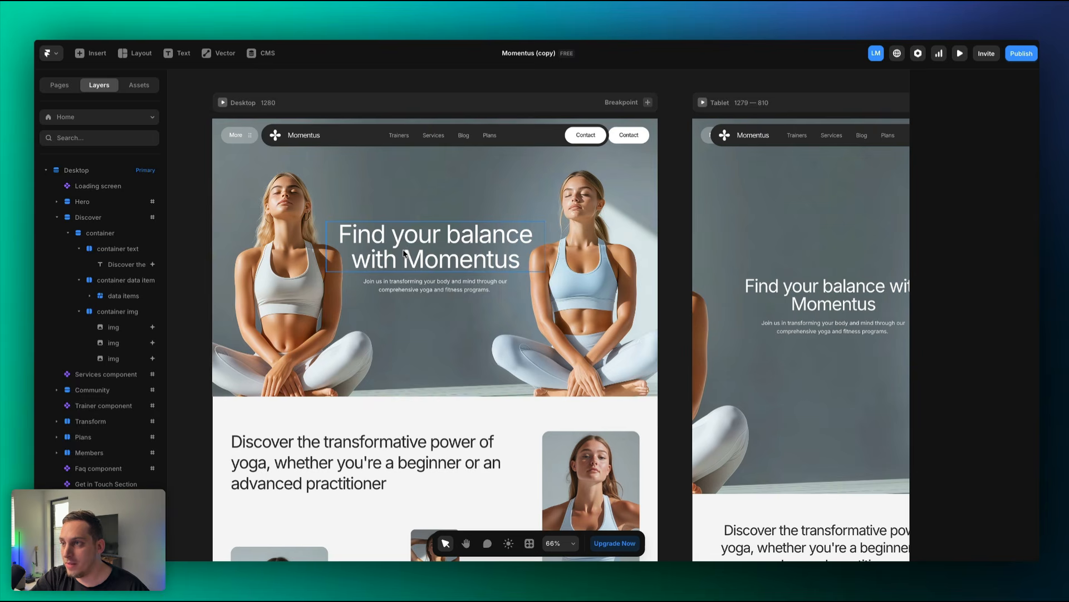
Replace 'Momentus' with 'Service' in the hero heading, then open the Services component.
click(403, 253)
double_click(403, 253)
double_click(395, 247)
double_click(425, 258)
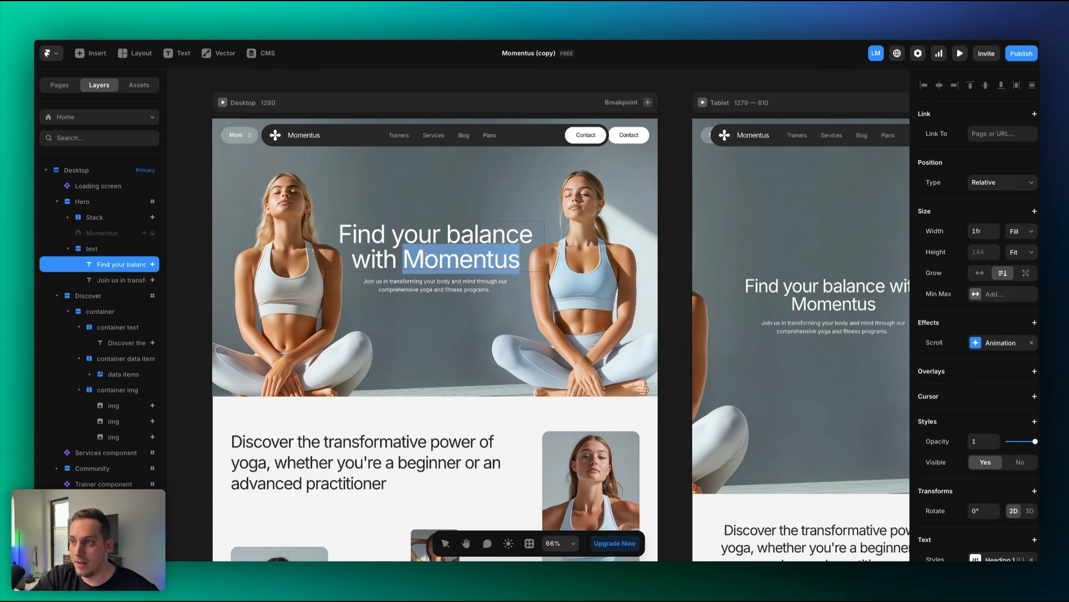
text(Servie)
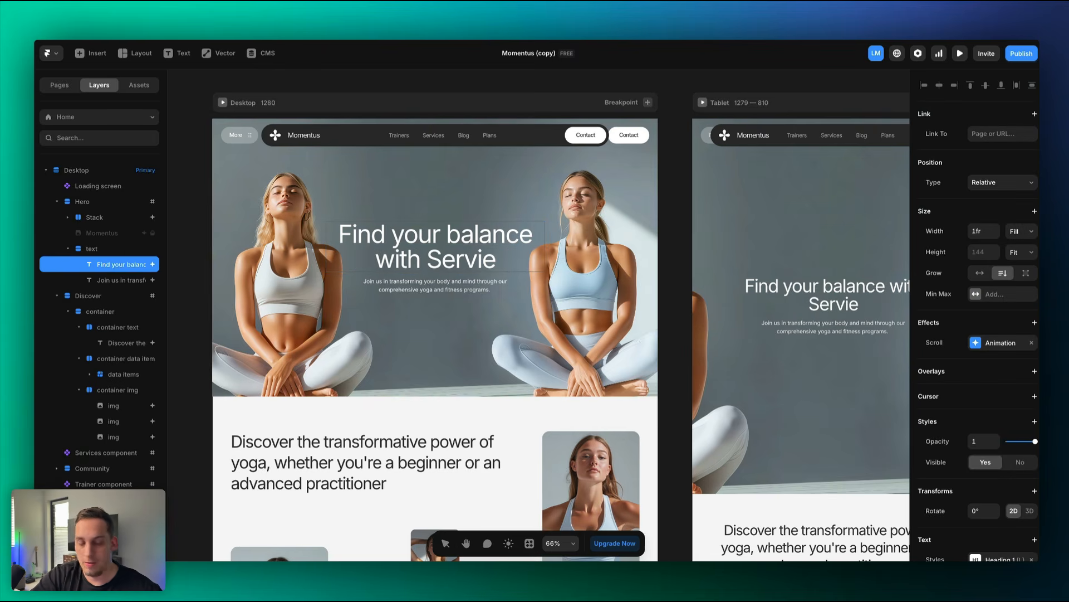
key(BackSpace)
text(ce)
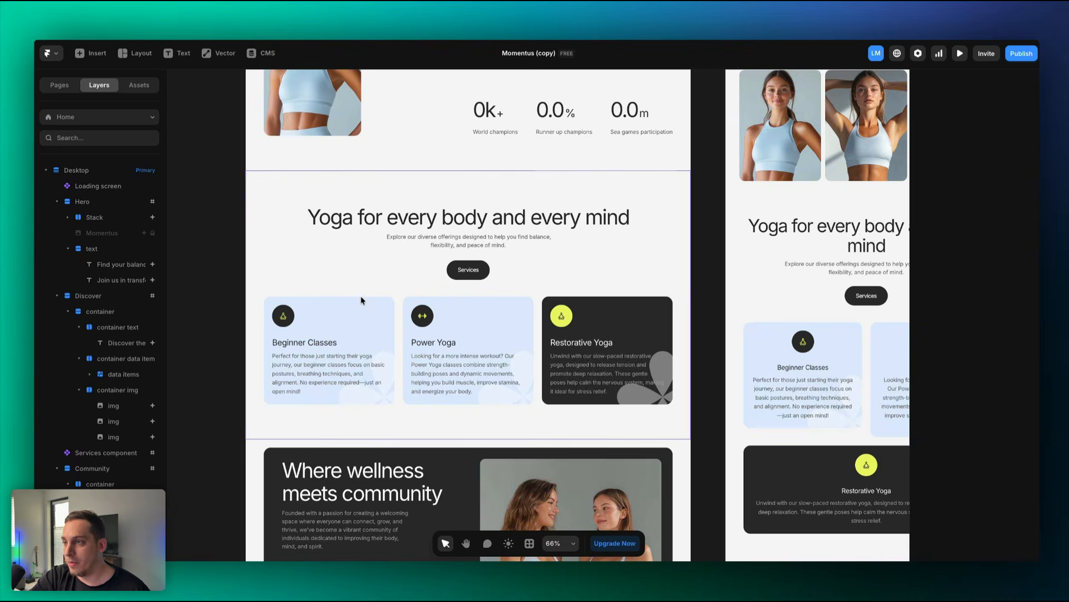
scroll(361, 298, up, 5)
double_click(360, 295)
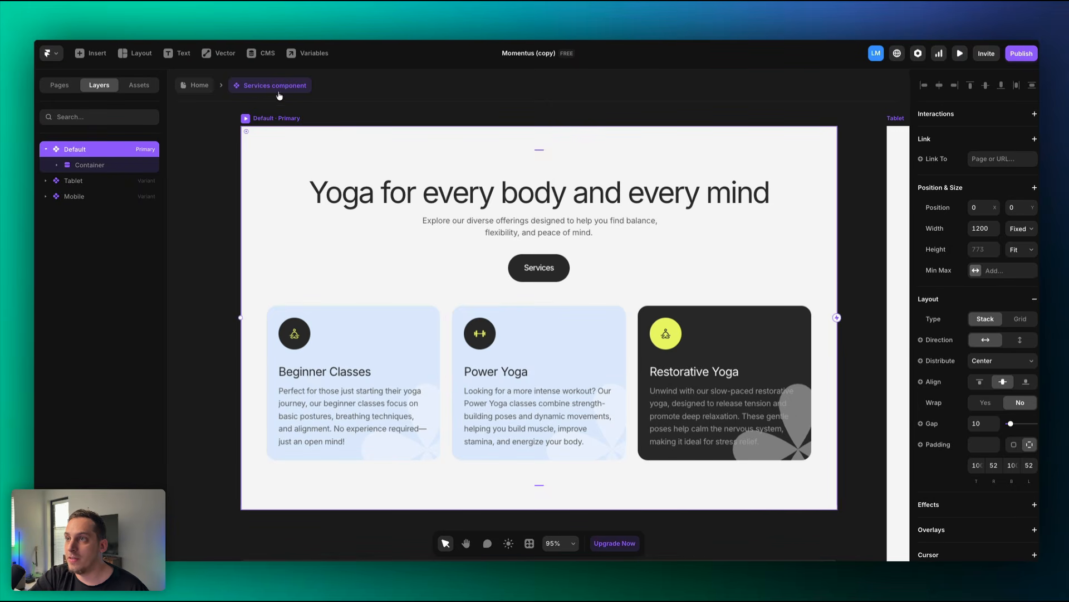
Select the yoga heading, paragraph and Beginner Classes card, then open the Service card component.
scroll(298, 214, right, 2)
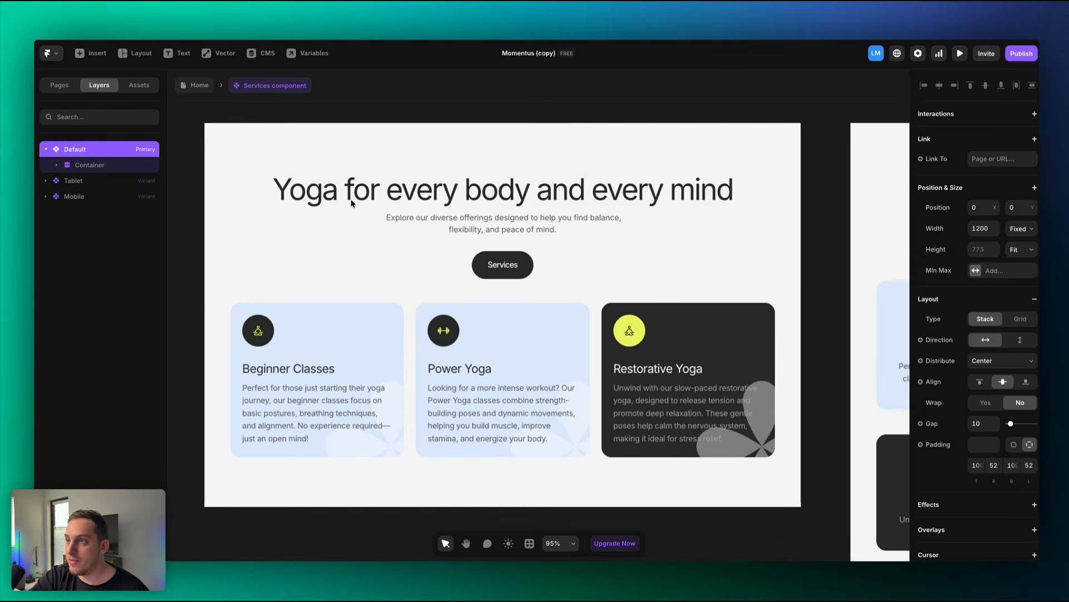
click(360, 201)
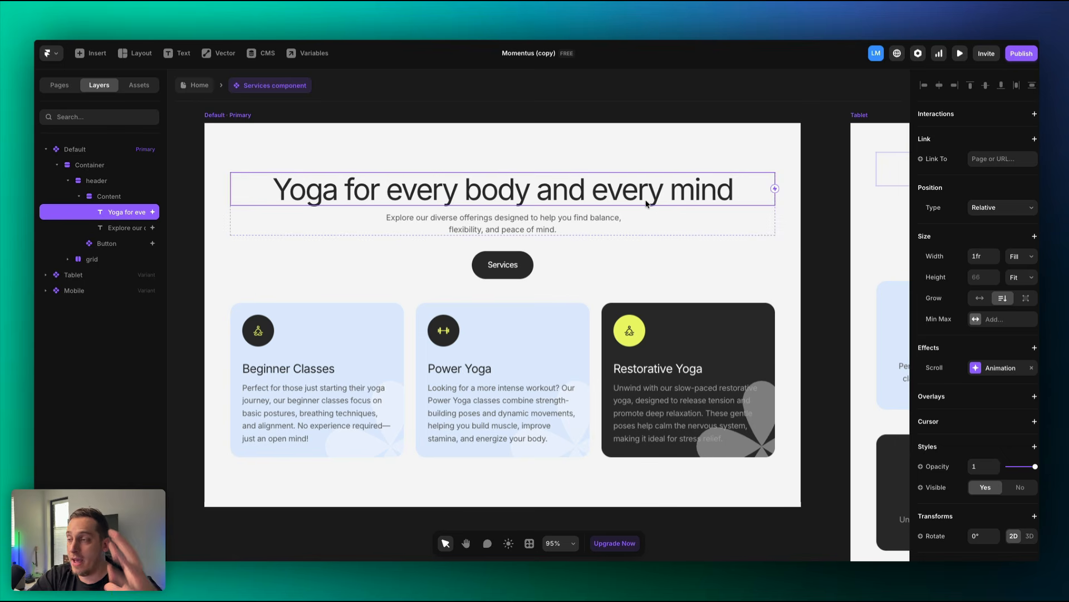
click(581, 222)
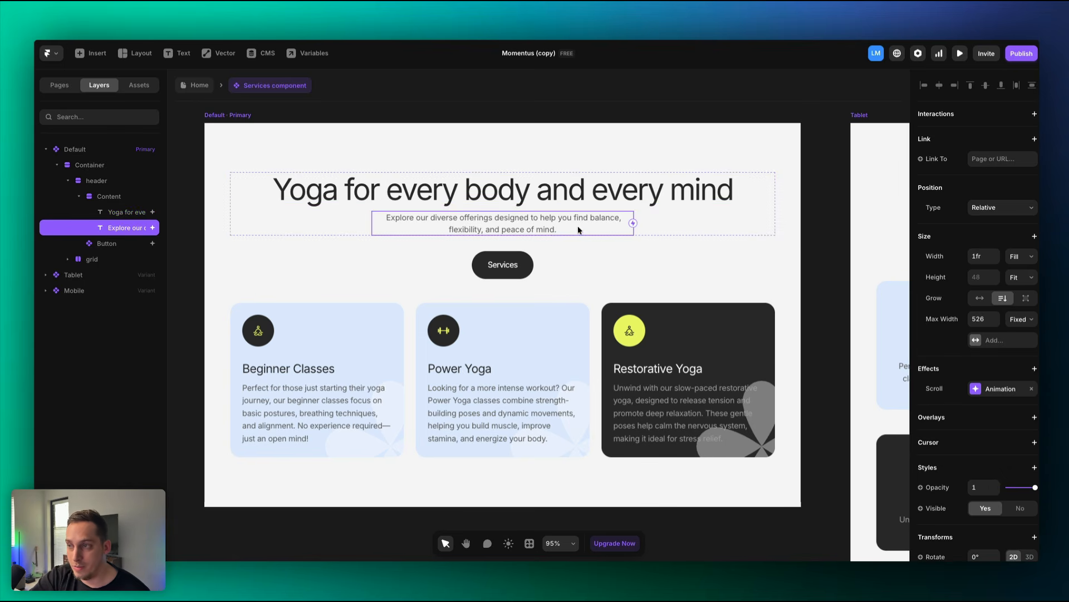
click(353, 365)
scroll(354, 364, down, 1)
scroll(355, 364, left, 1)
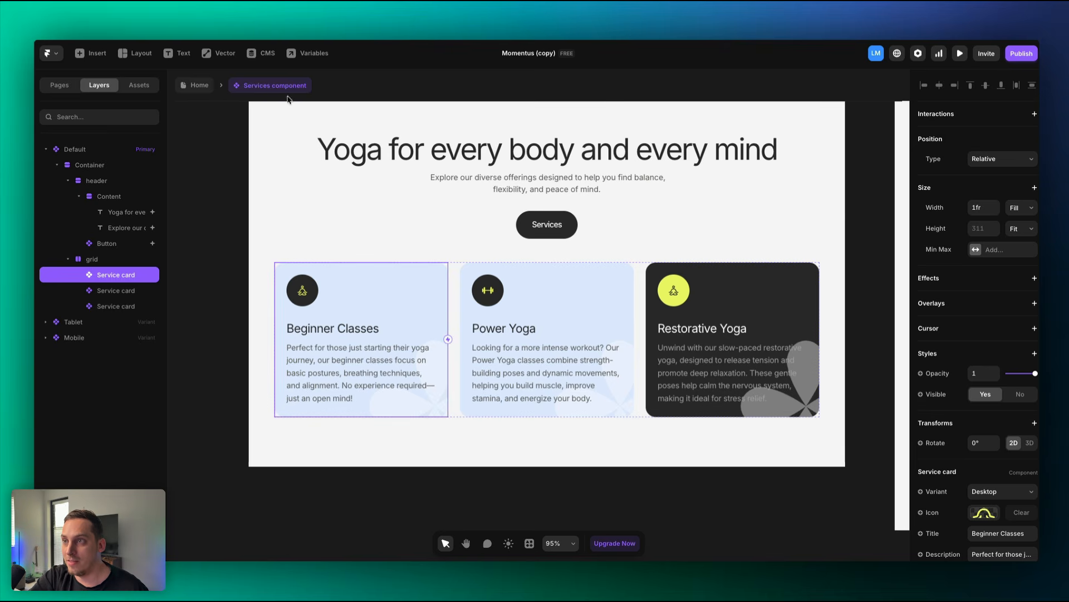
double_click(331, 337)
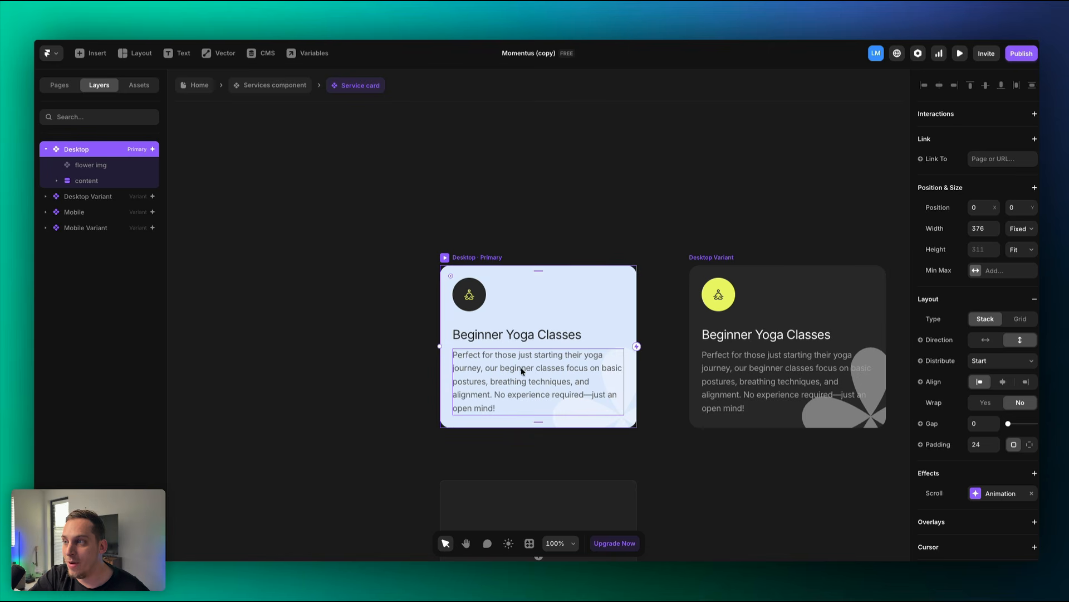
Back in Services, compare the Beginner Classes, Power Yoga and Restorative Yoga cards.
click(274, 87)
click(357, 382)
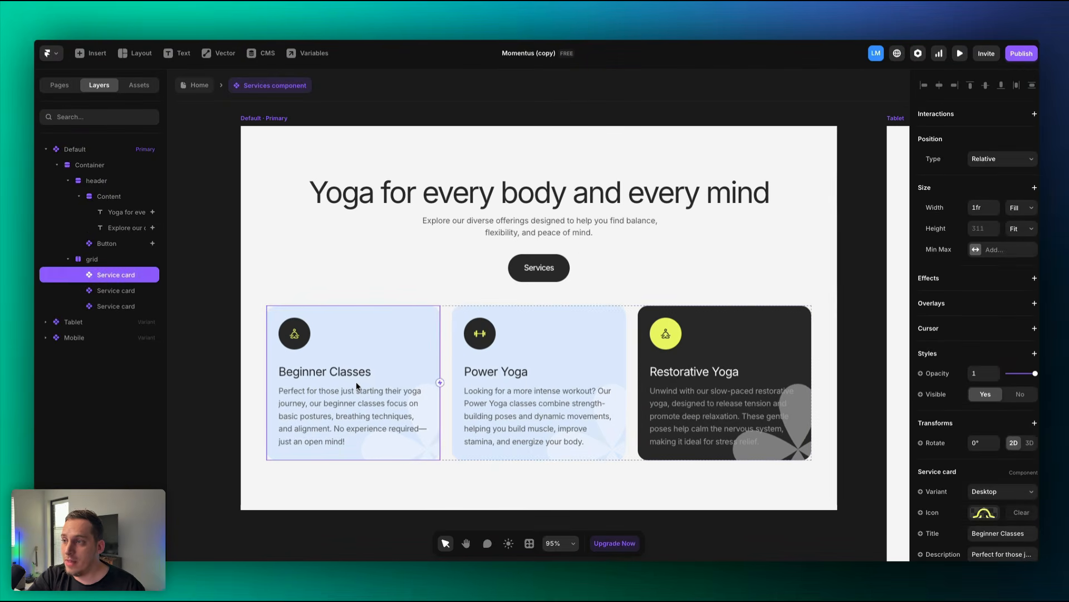
click(546, 391)
click(404, 391)
click(504, 392)
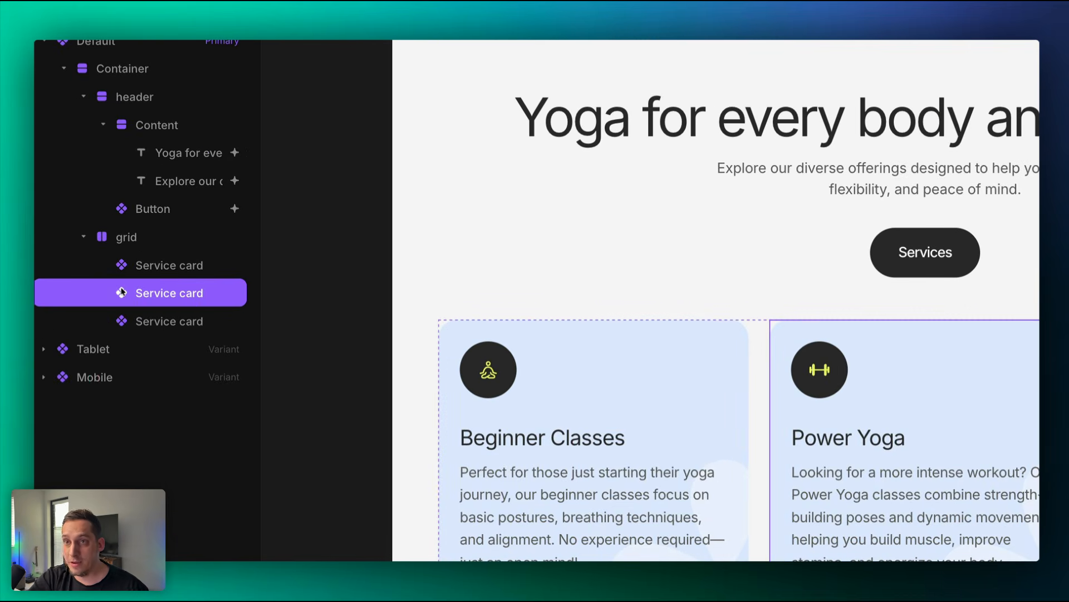
click(195, 265)
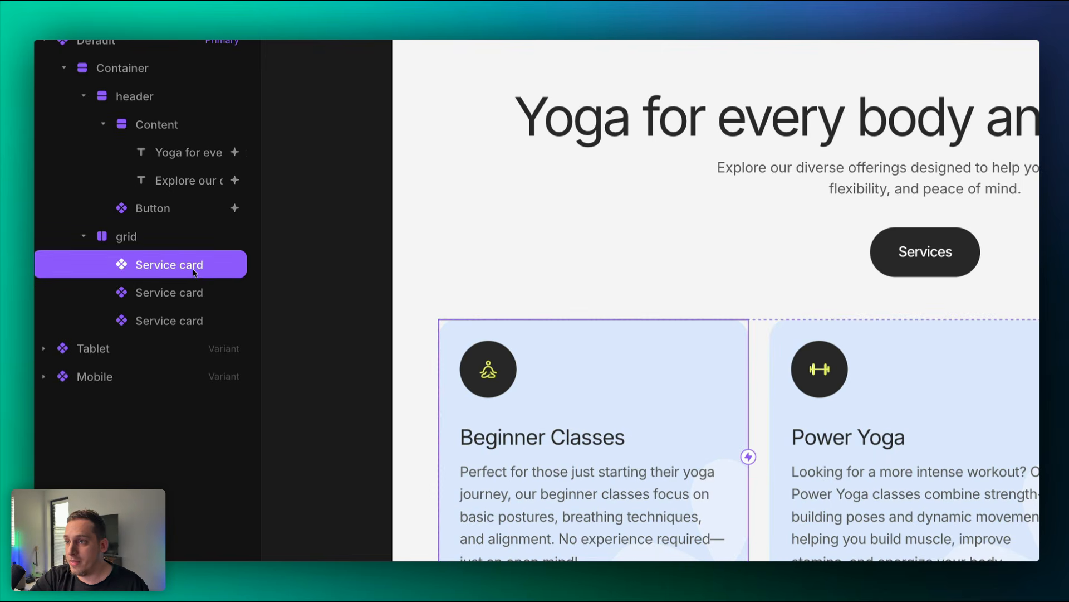
click(195, 294)
click(195, 322)
click(195, 264)
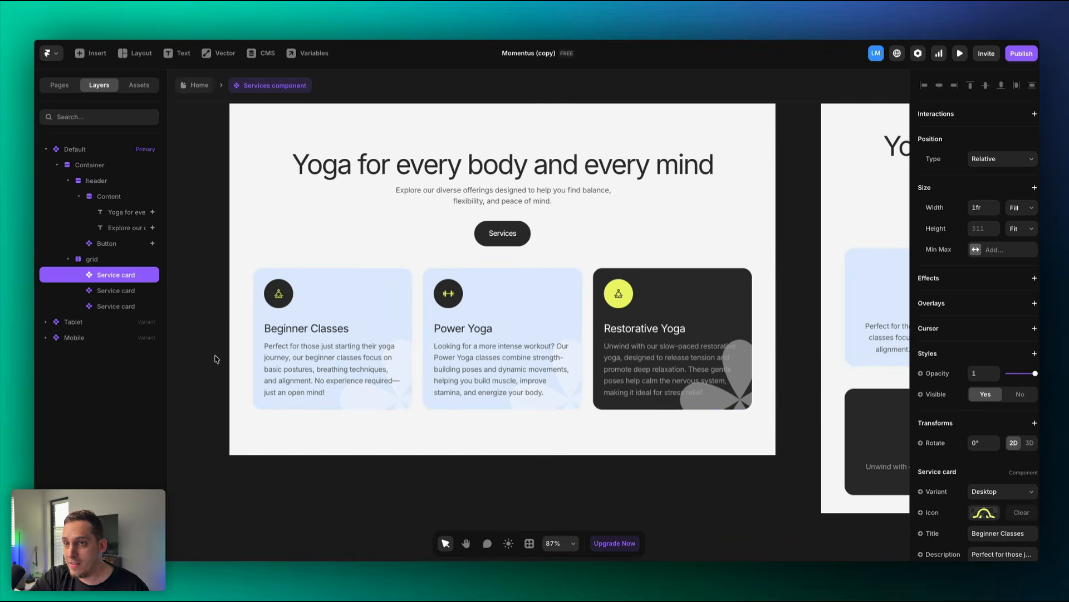
click(433, 357)
click(635, 354)
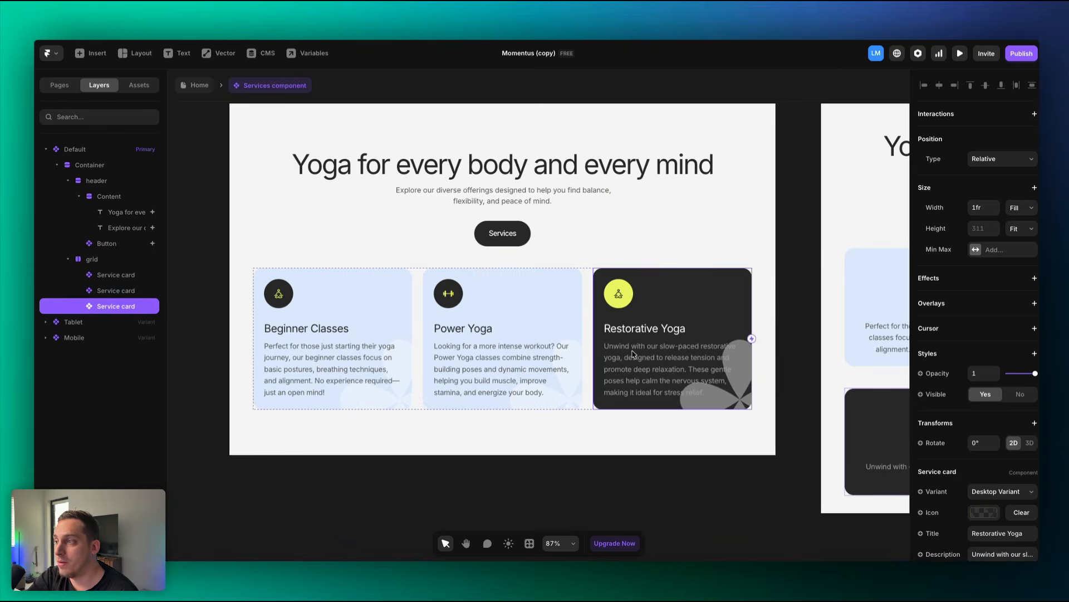
Reopen the Service card to inspect its dark and light Desktop variants.
double_click(634, 355)
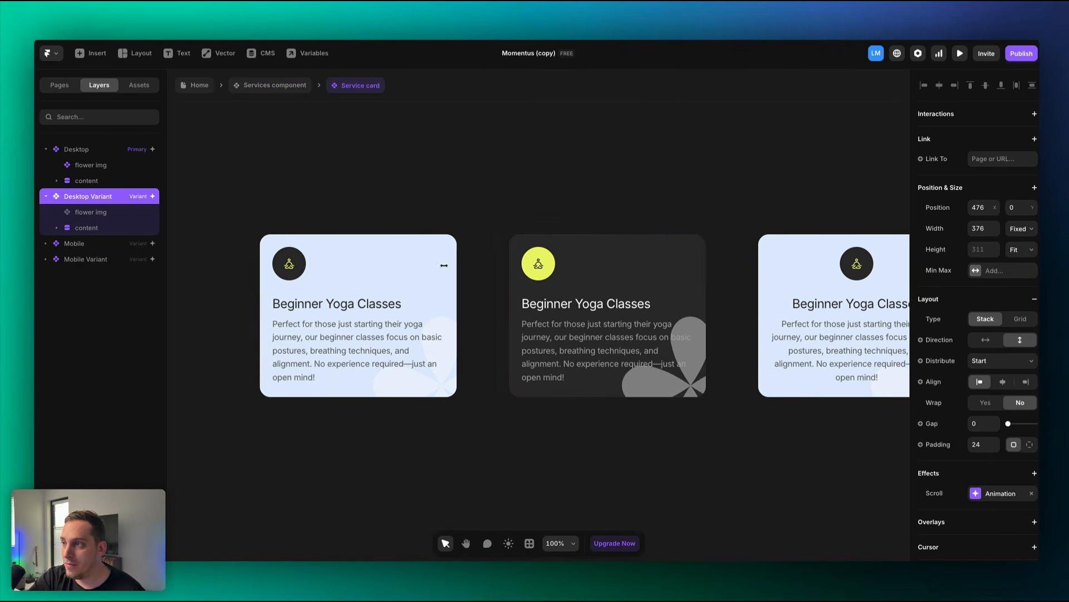
drag(489, 210, 702, 421)
click(316, 215)
drag(209, 177, 431, 368)
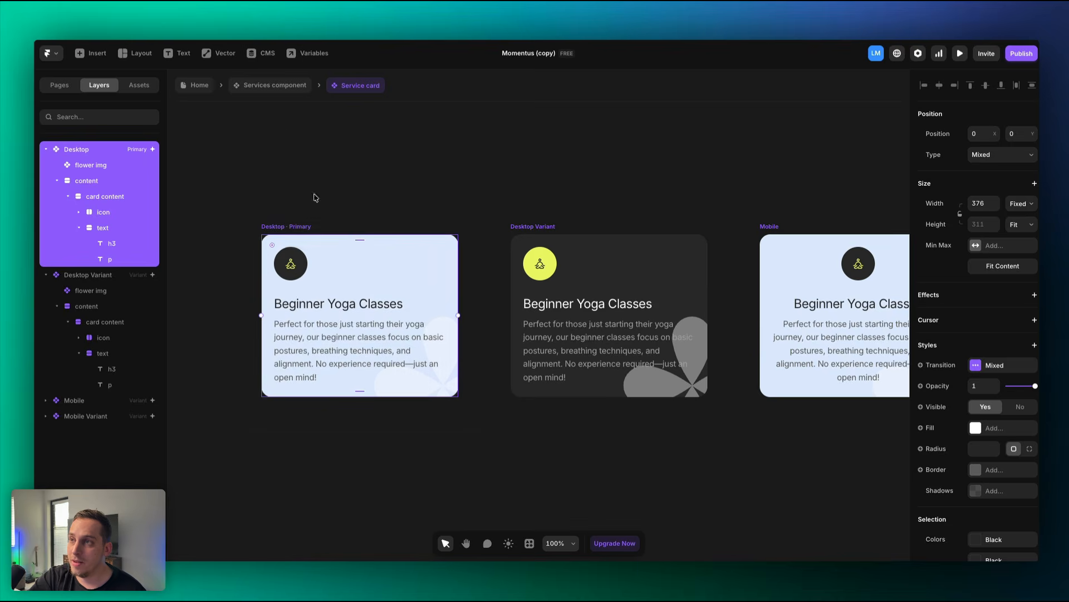
Return to the Services component and select the Beginner Classes card.
click(256, 88)
click(298, 306)
click(488, 340)
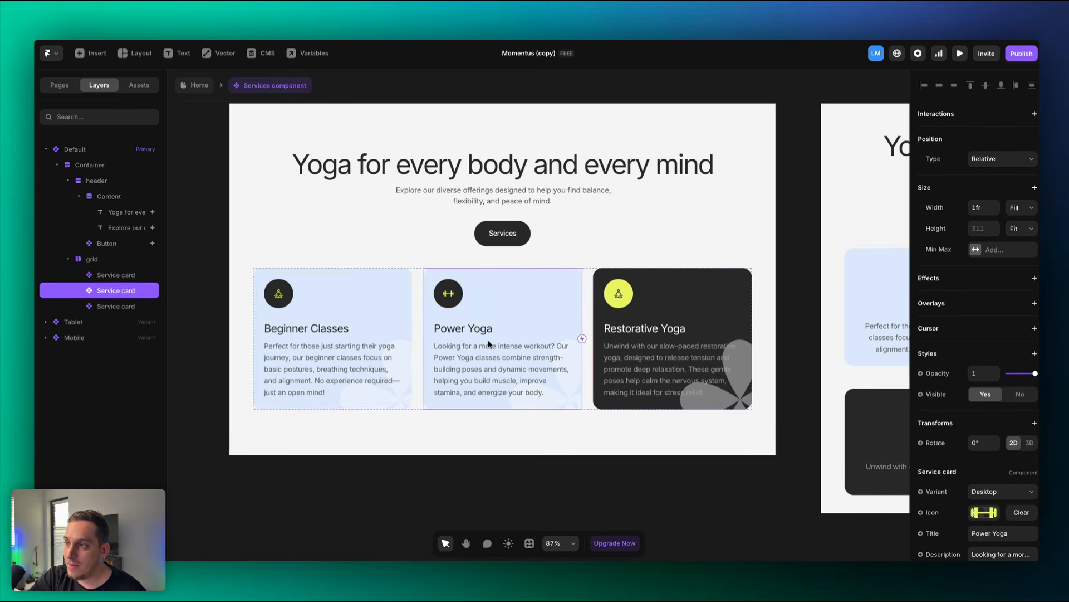
click(345, 340)
click(632, 339)
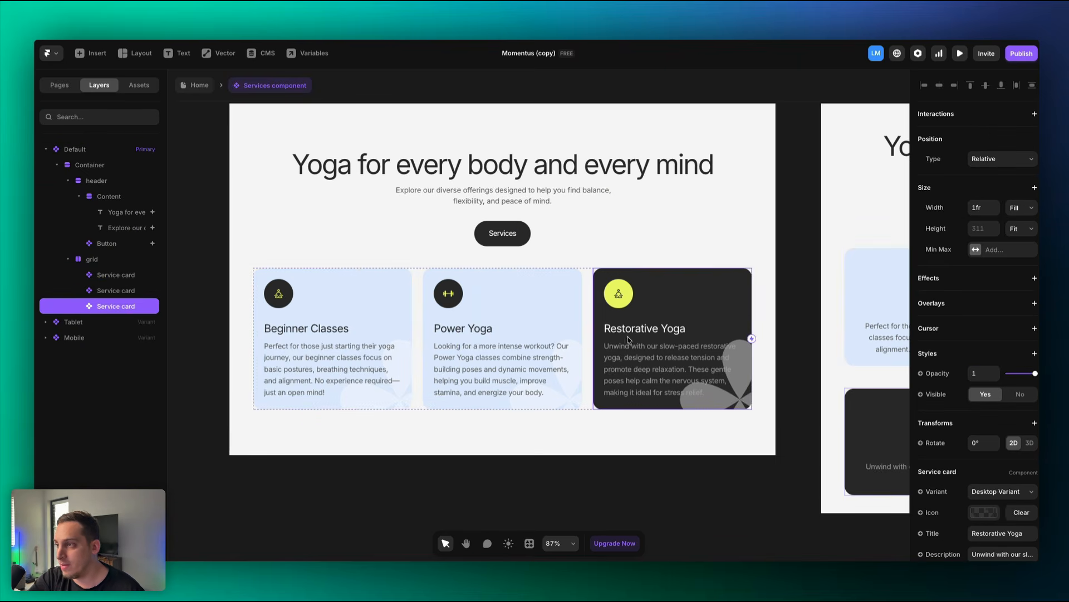
scroll(627, 338, down, 2)
click(356, 342)
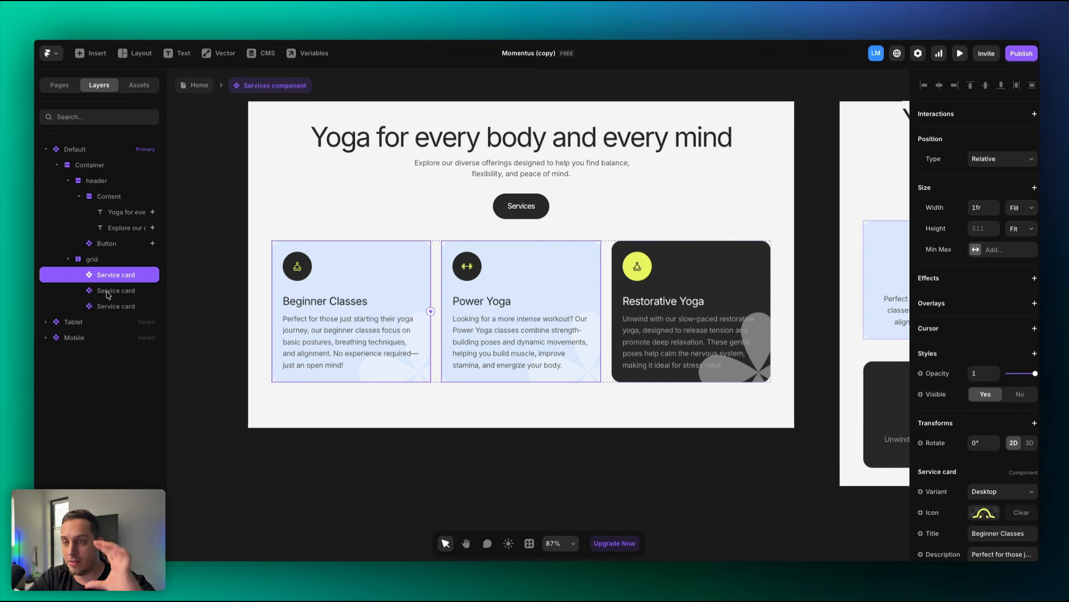
Replace the Beginner Classes card title with 'Services' and go back to Home.
scroll(1011, 440, down, 1)
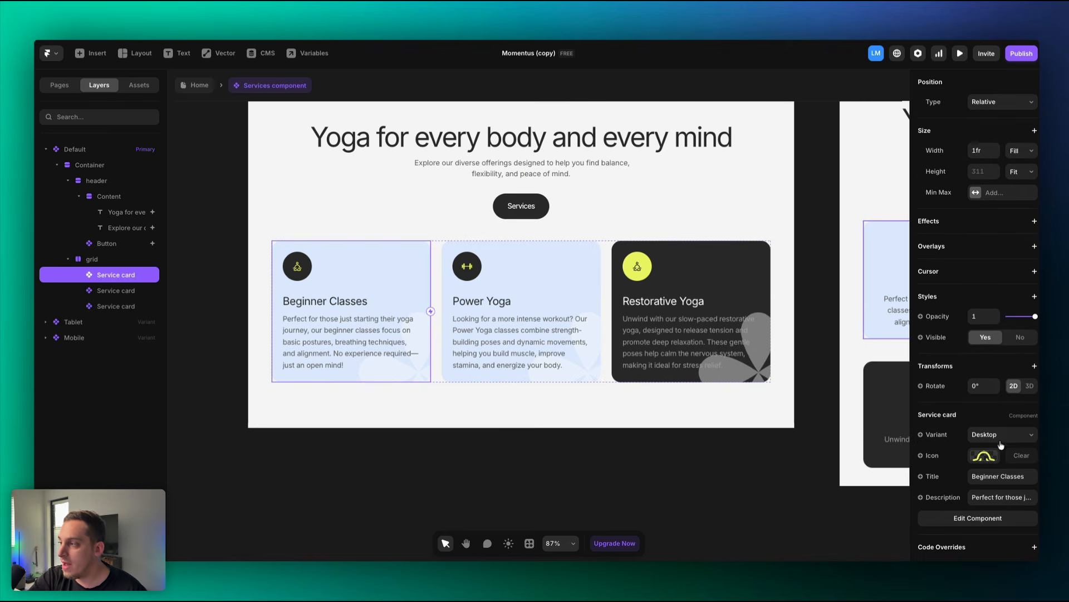
click(979, 478)
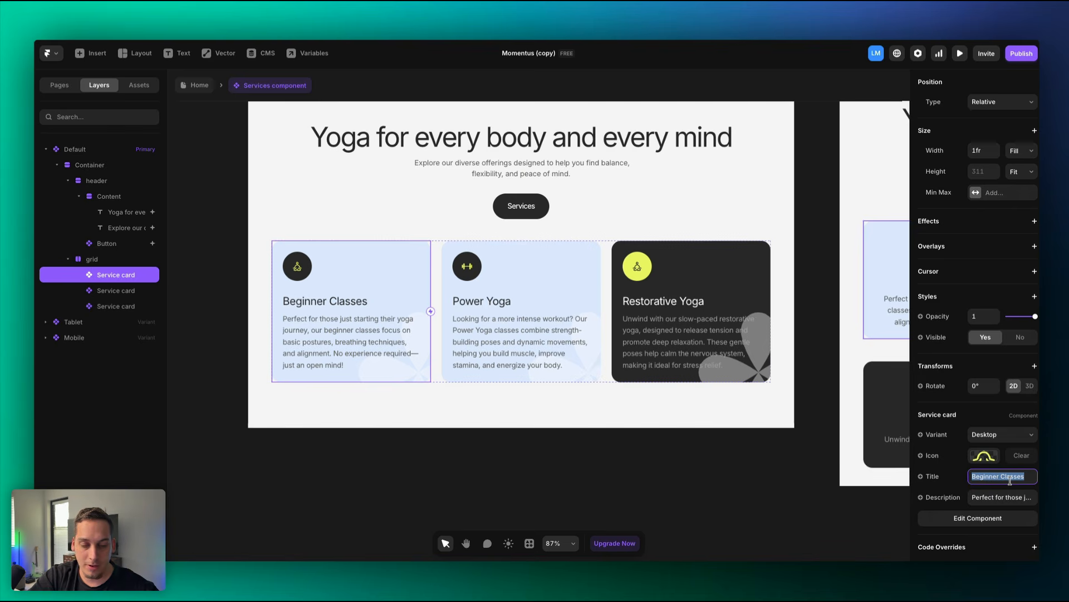
text(Services)
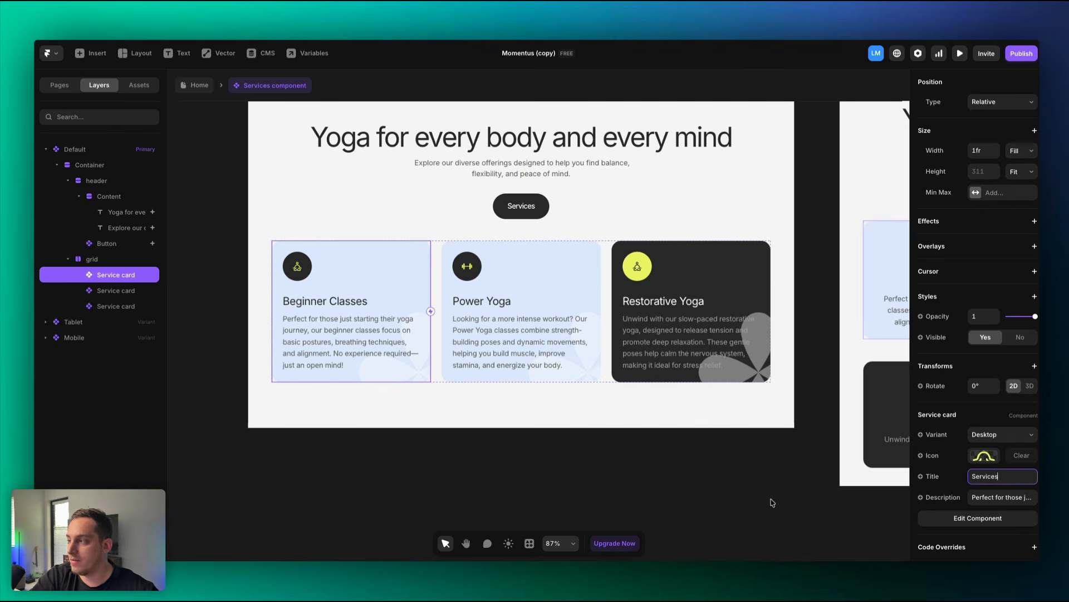
click(769, 501)
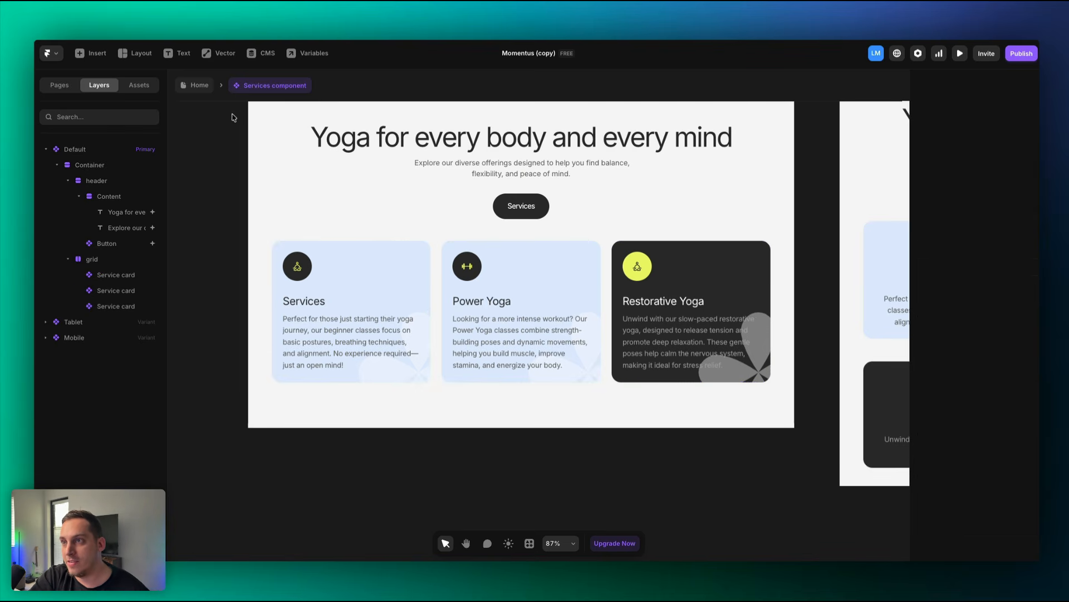
click(204, 87)
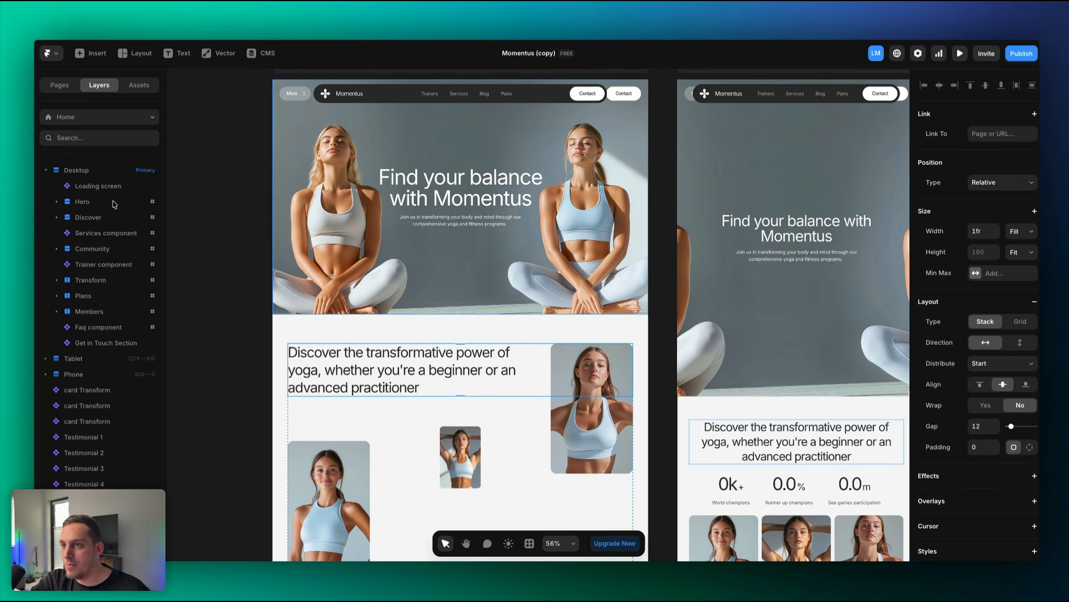
Select the Hero, Services and Discover sections and expand the Discover layers.
click(113, 204)
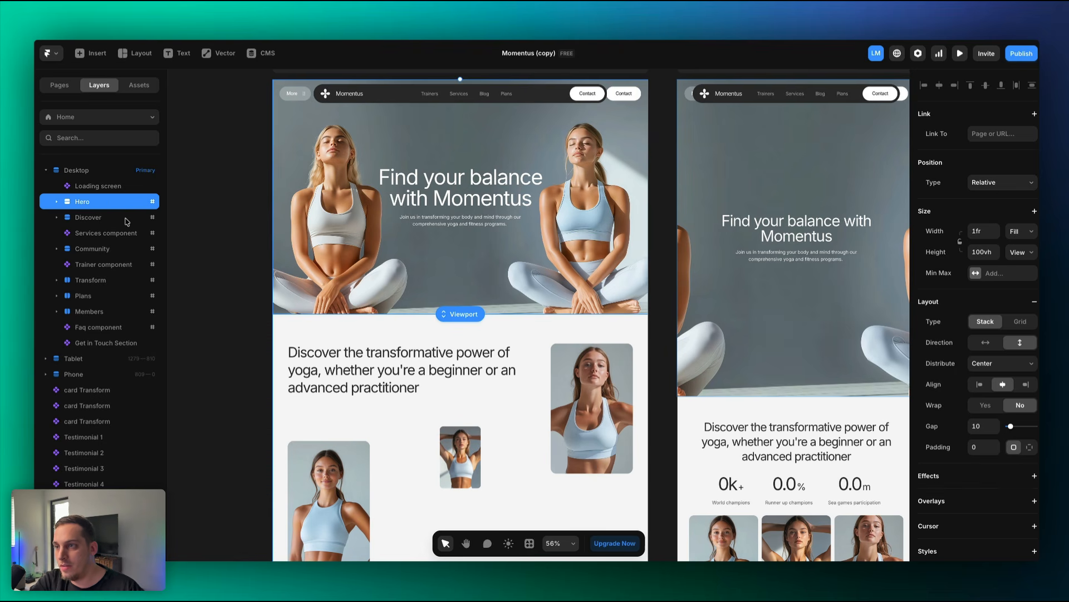
click(103, 229)
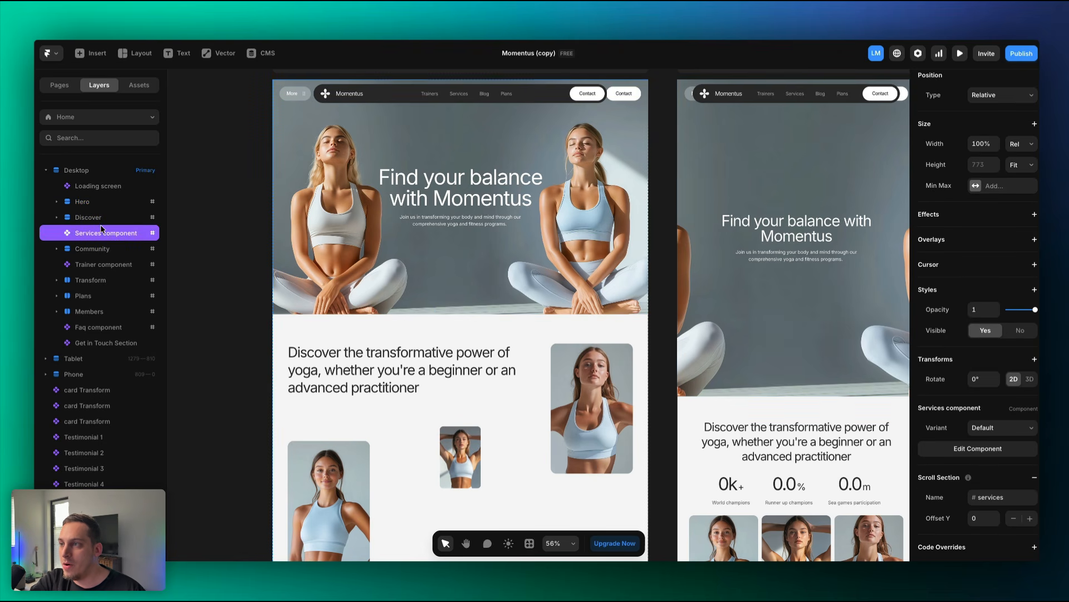
scroll(233, 321, down, 1)
scroll(234, 321, down, 2)
click(117, 218)
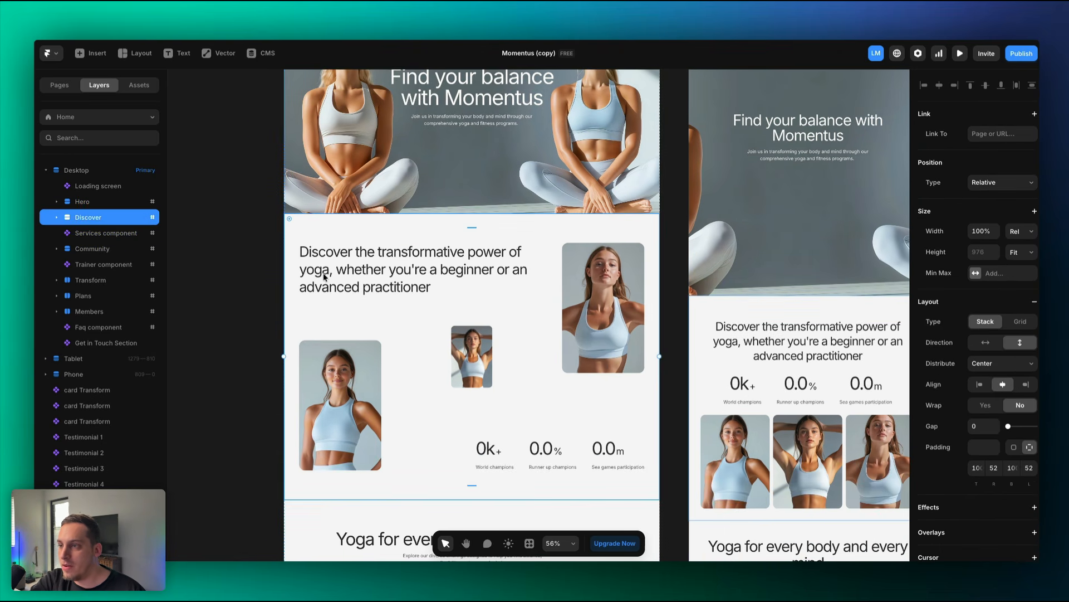
click(57, 218)
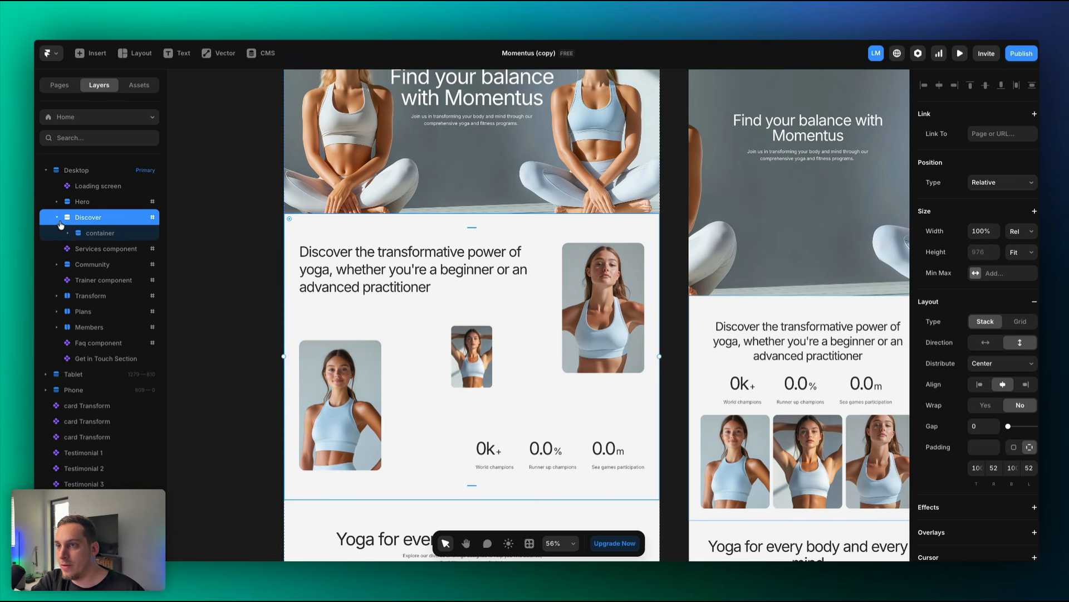
click(68, 234)
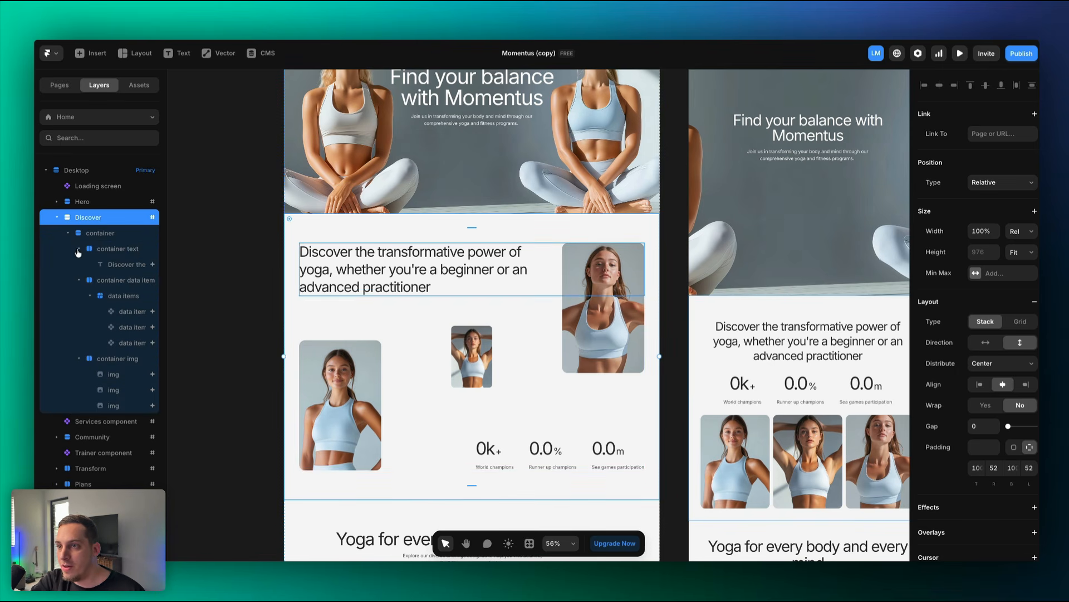
click(79, 249)
click(81, 281)
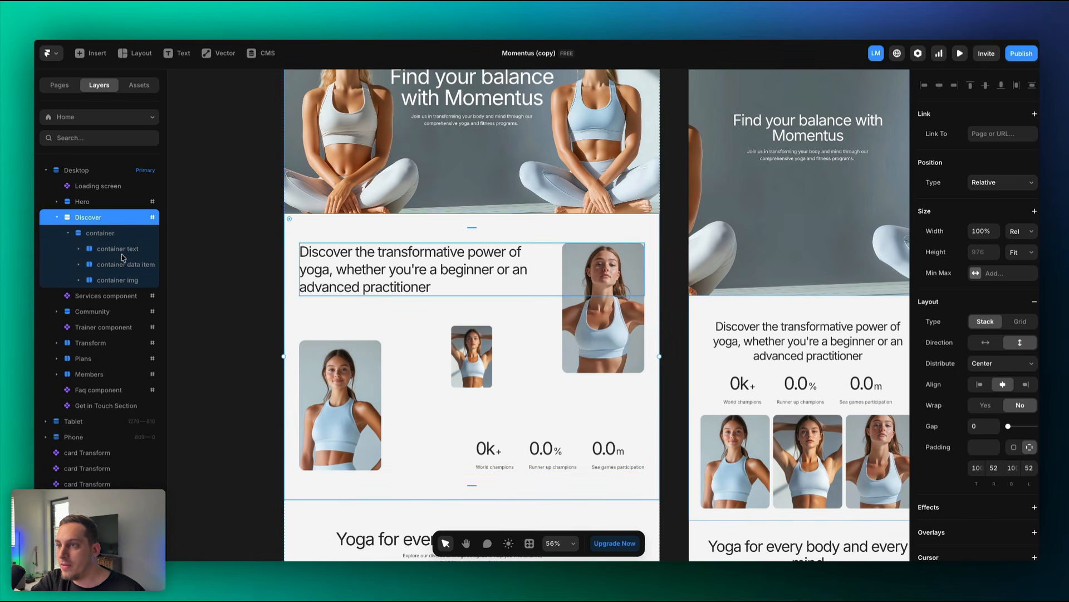
Inspect the Discover text, stats and photo layers, then edit the heading's Content field.
click(123, 255)
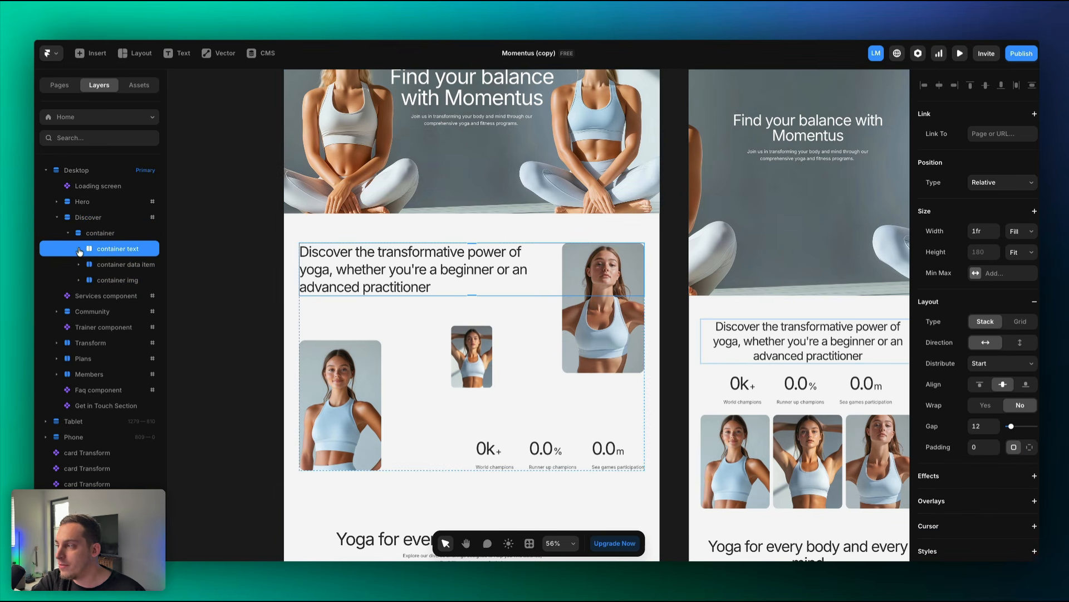
click(106, 265)
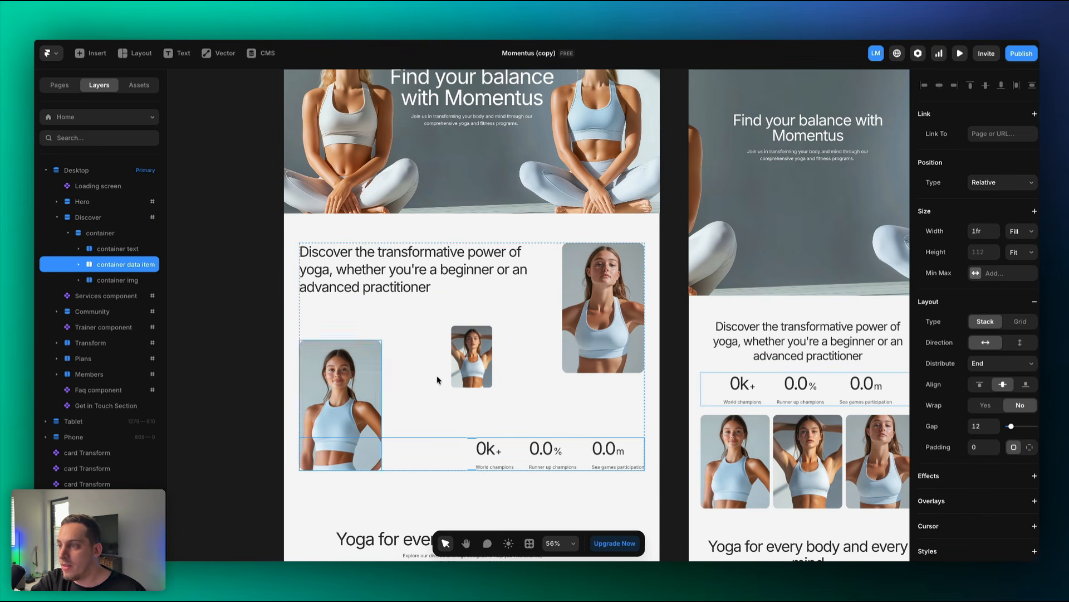
click(134, 279)
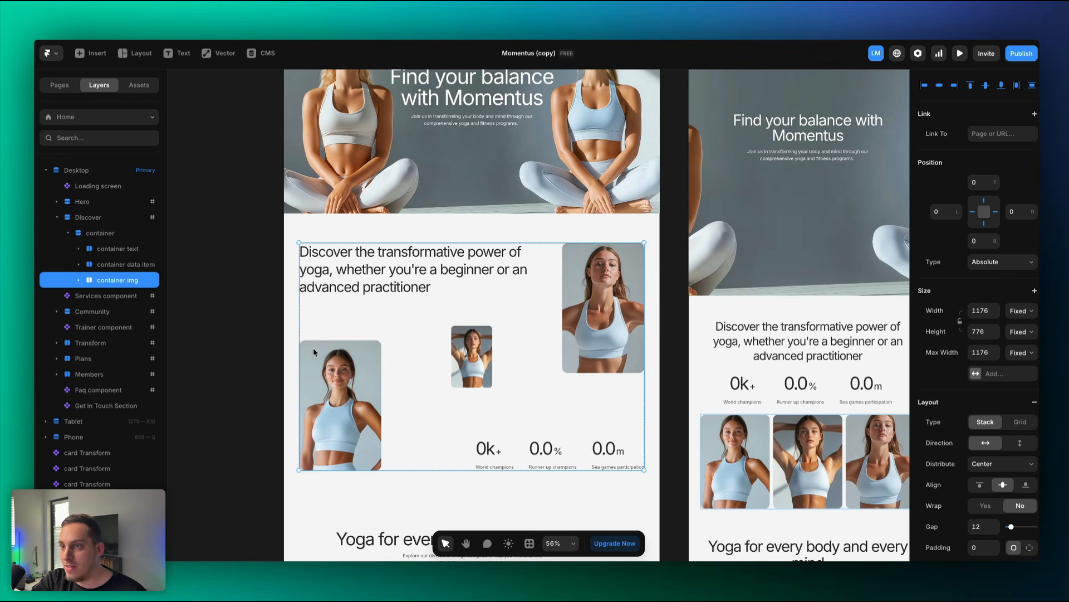
click(79, 281)
click(219, 258)
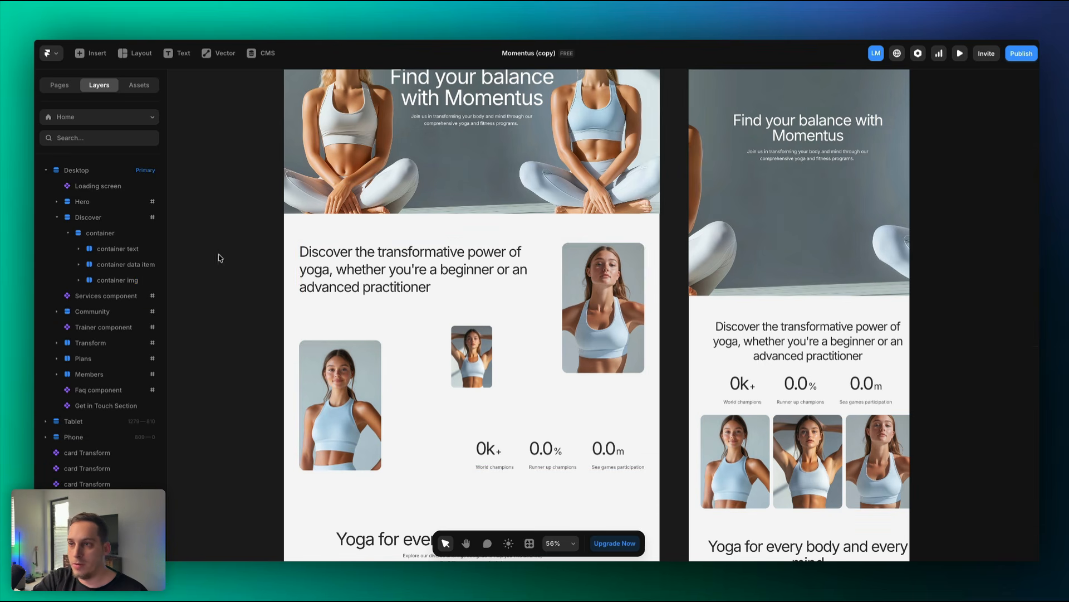
click(80, 251)
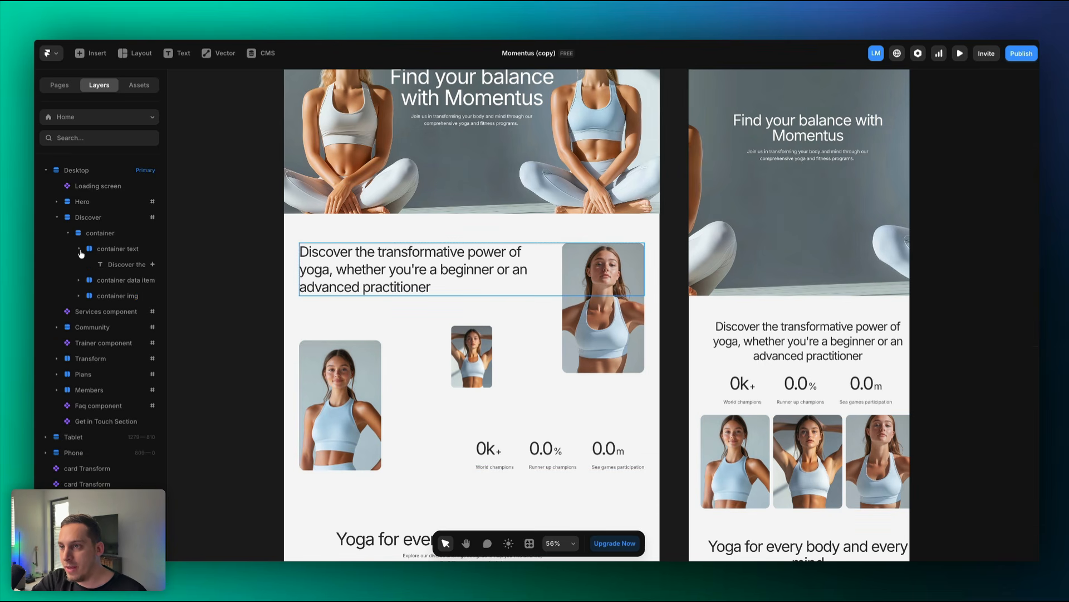
click(129, 267)
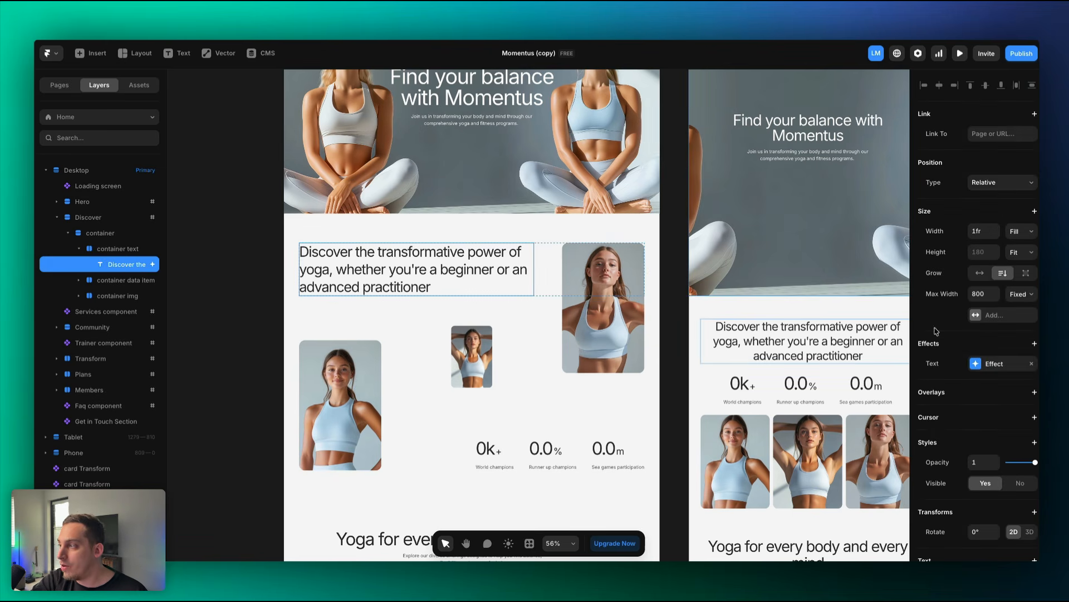
scroll(1006, 417, down, 4)
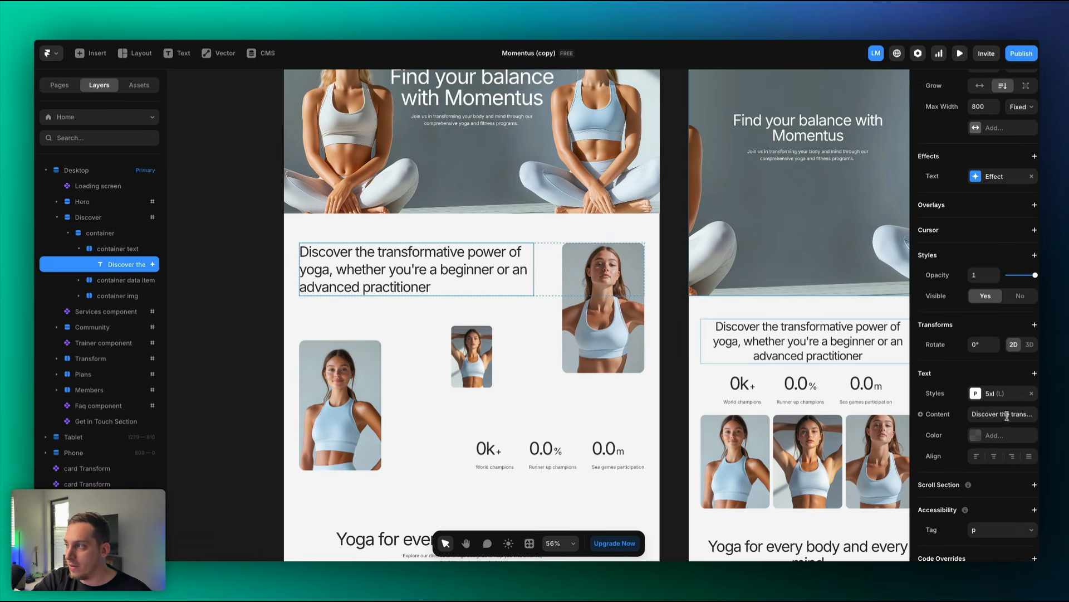
click(1006, 415)
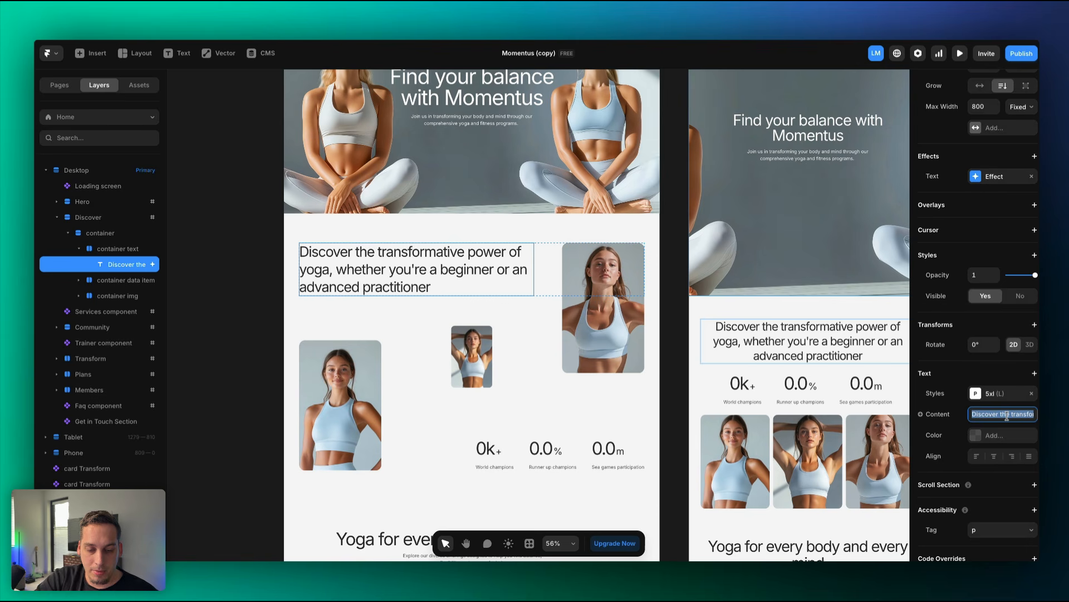
Change the Discover heading to 'This is my new website.' and expand the stats container.
text(This is my n)
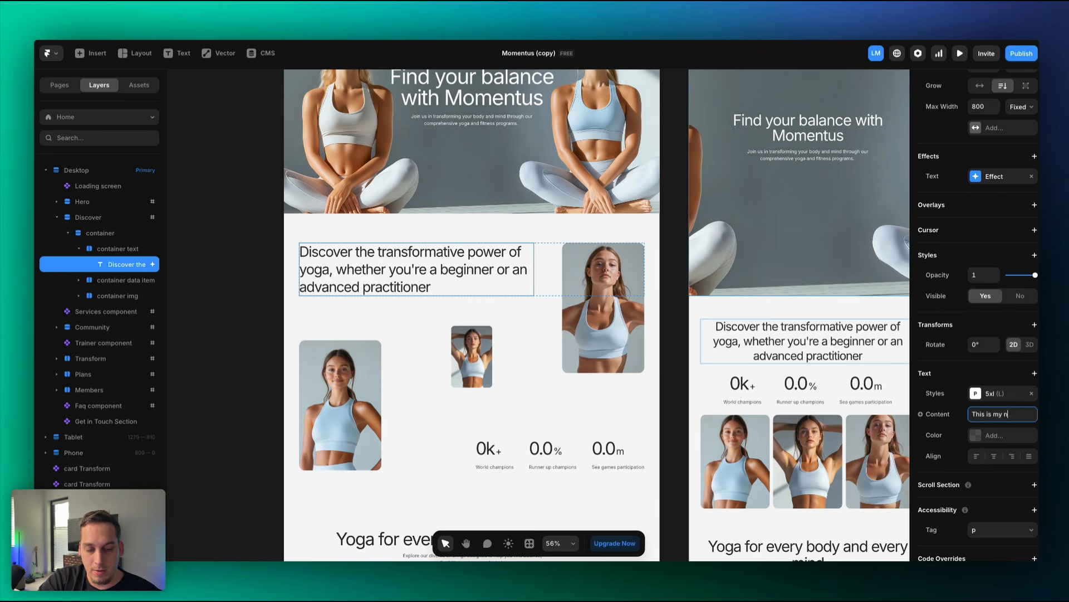
text(ew website.)
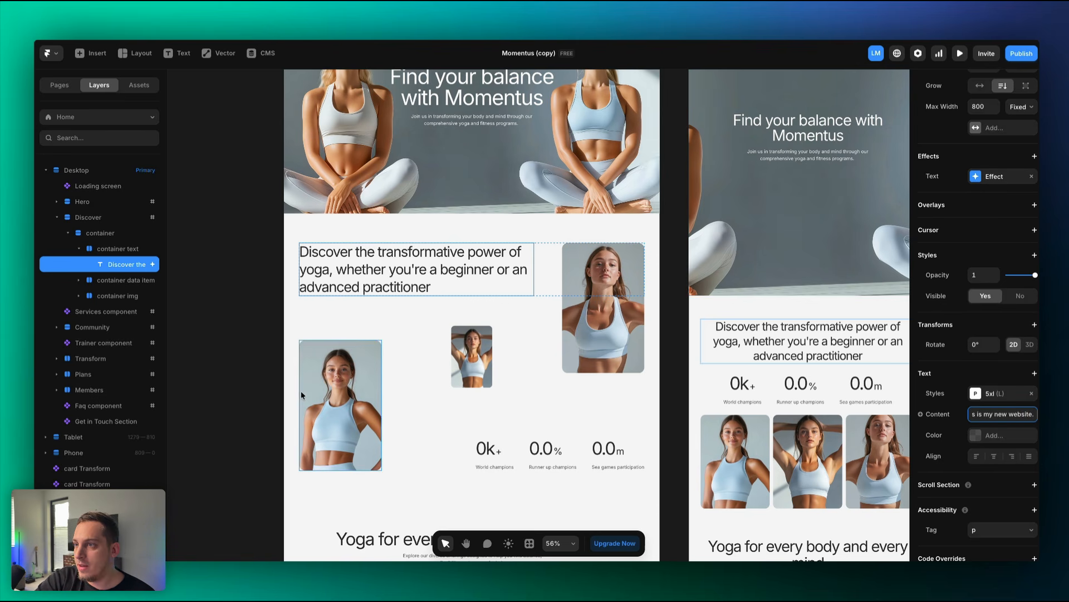
click(266, 397)
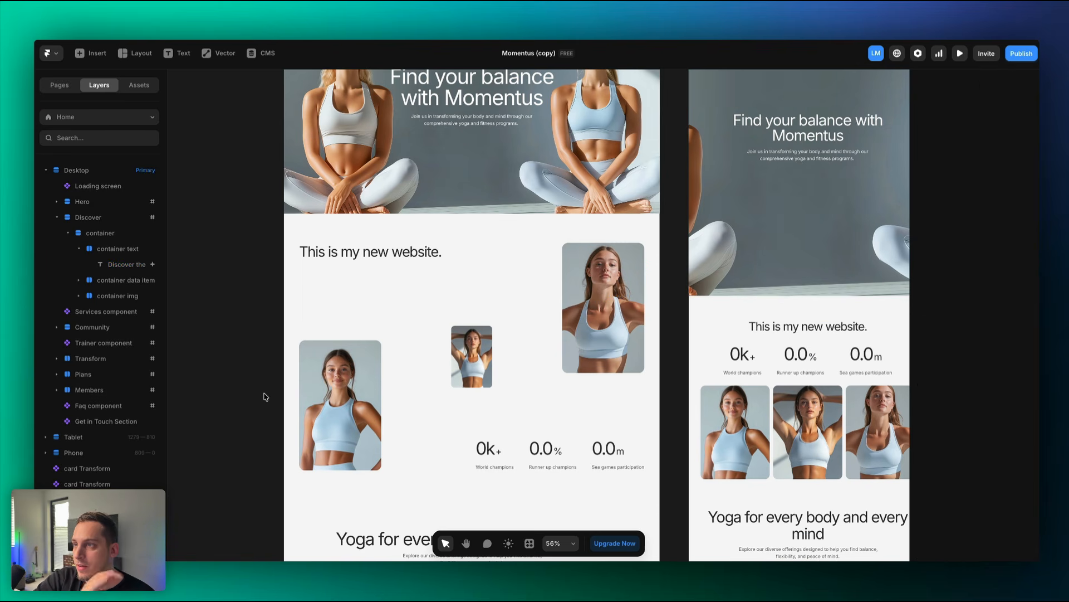
click(387, 262)
click(79, 280)
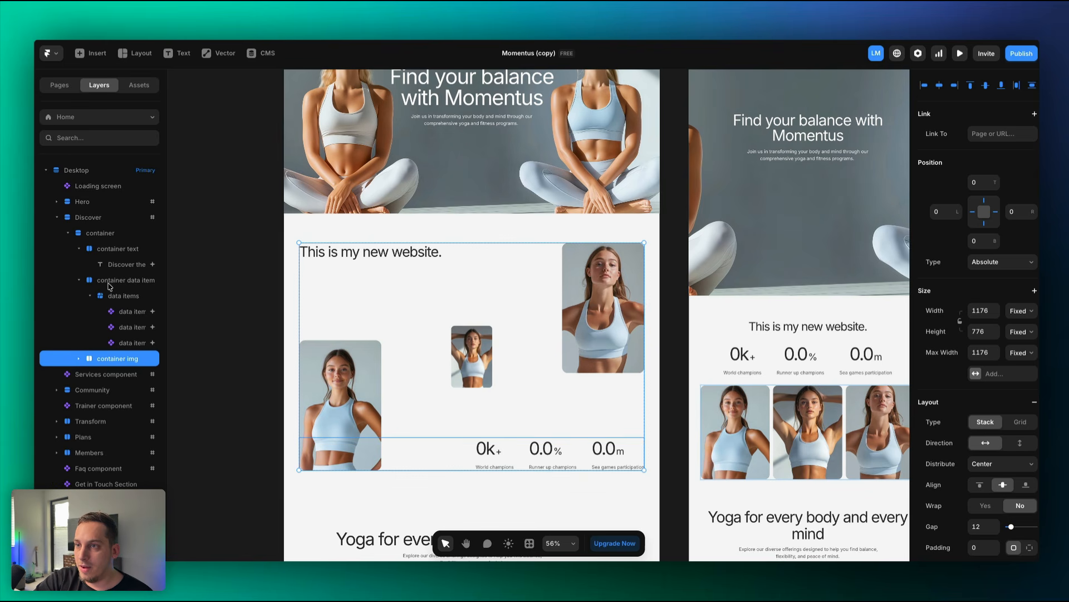
click(110, 285)
click(79, 281)
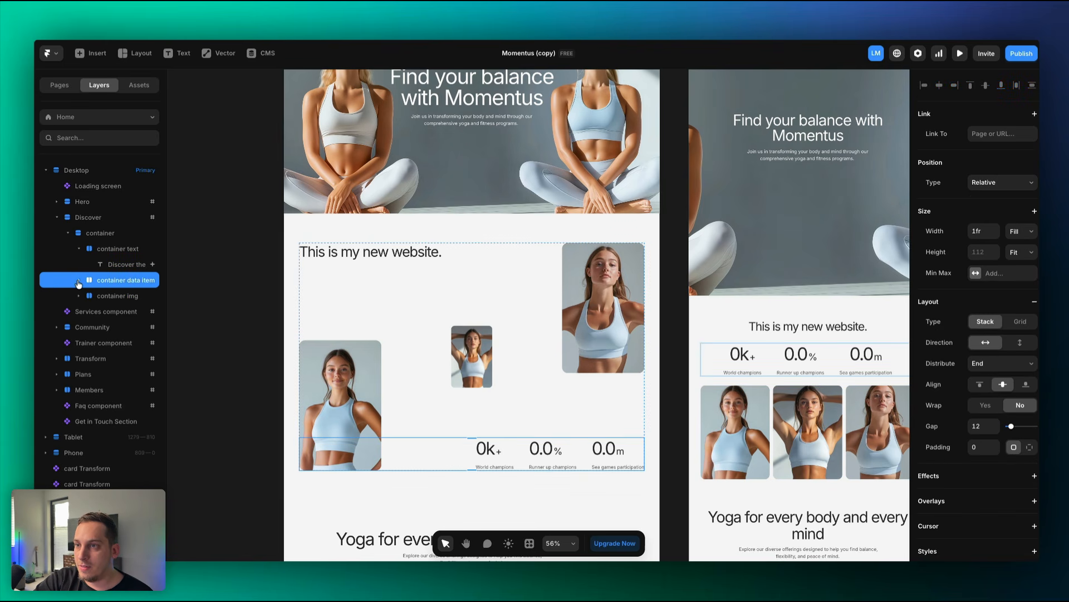
click(79, 249)
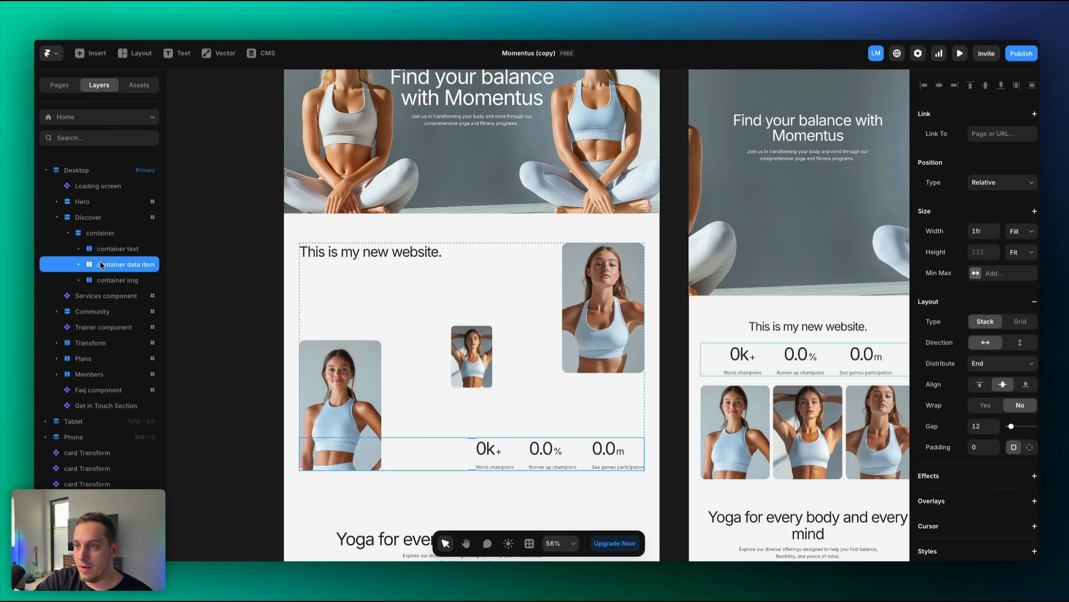
click(79, 265)
Set the three stat counters' end numbers to 10, 5 and 9.9.
click(128, 297)
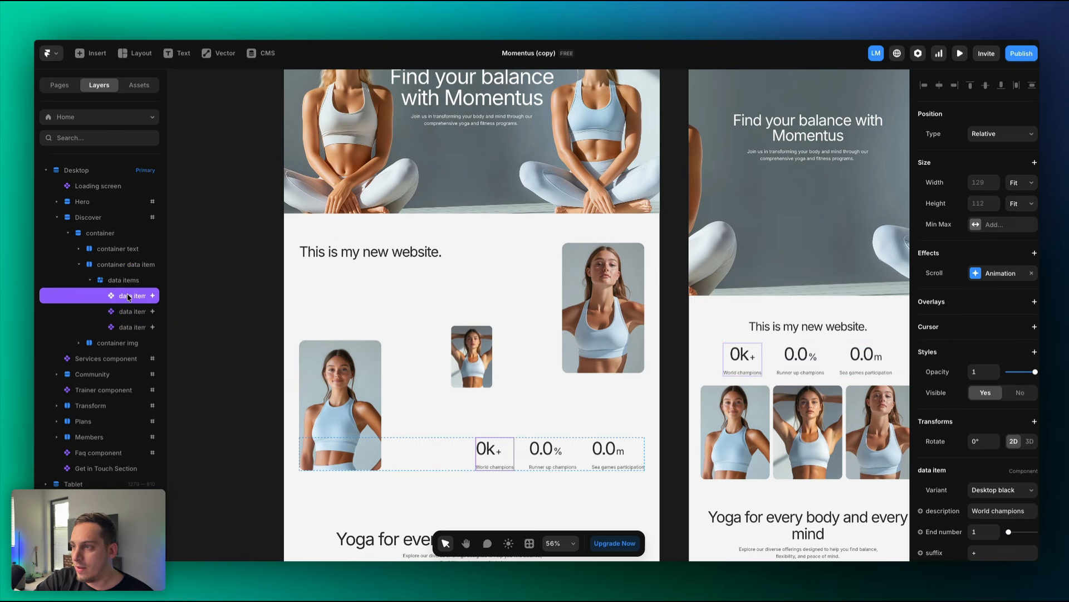
scroll(1017, 489, down, 3)
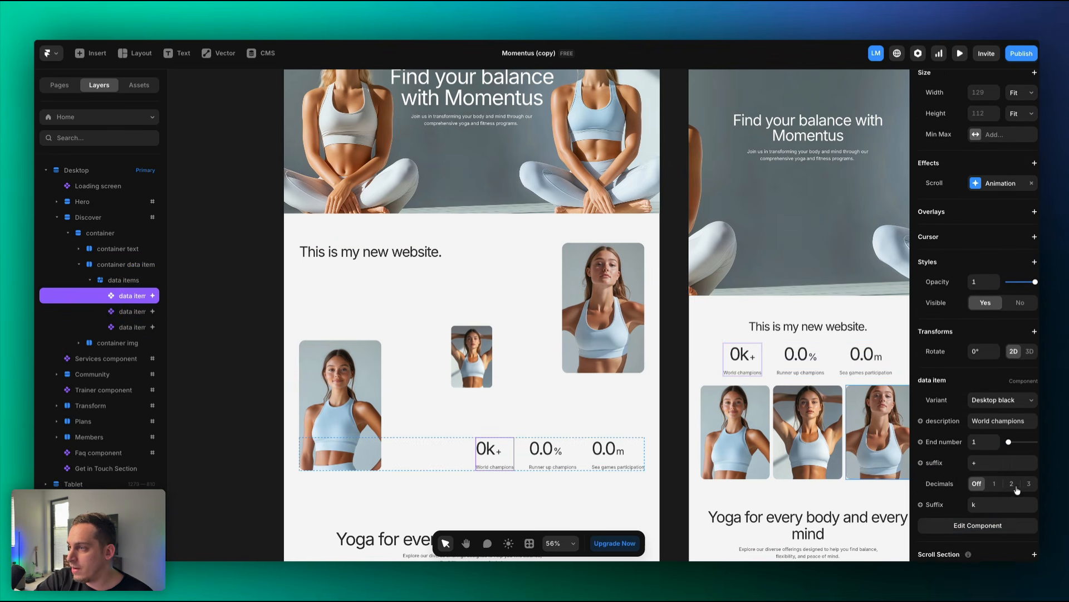
scroll(1007, 487, down, 1)
click(978, 421)
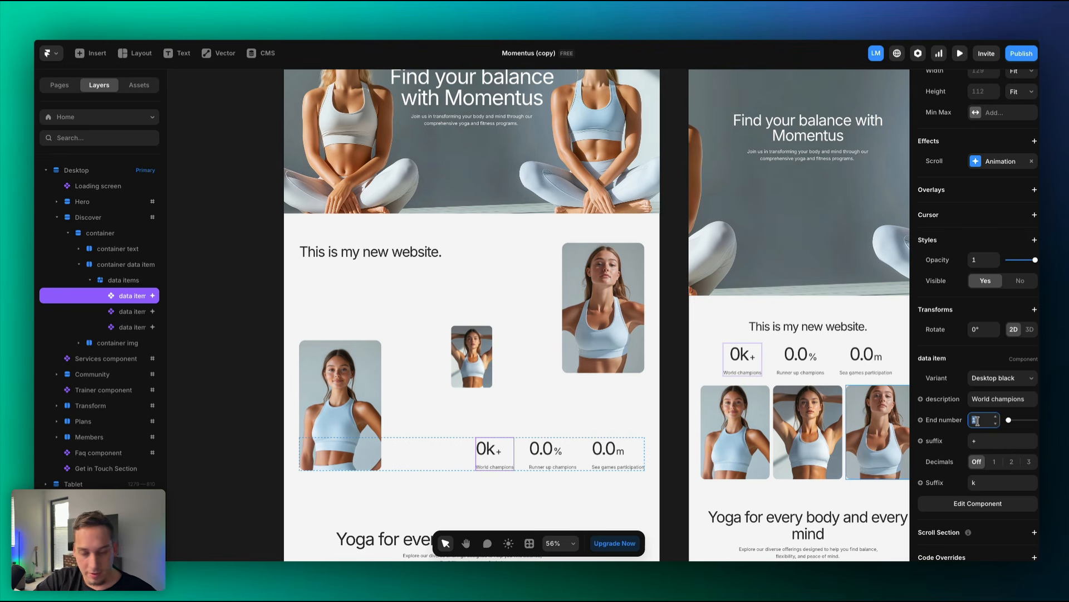
text(10)
click(129, 313)
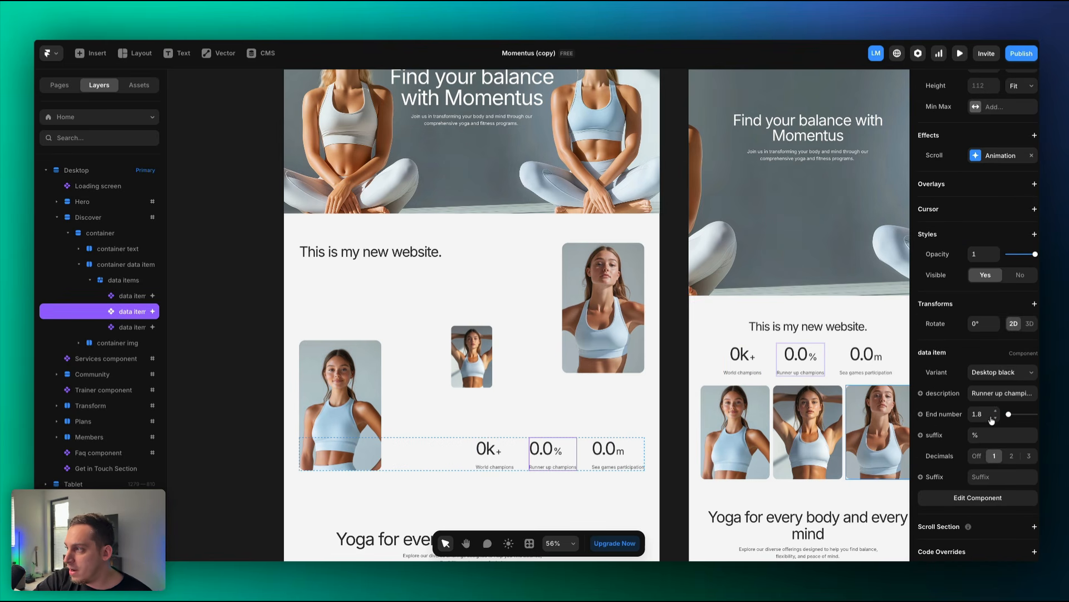
click(982, 415)
text(5)
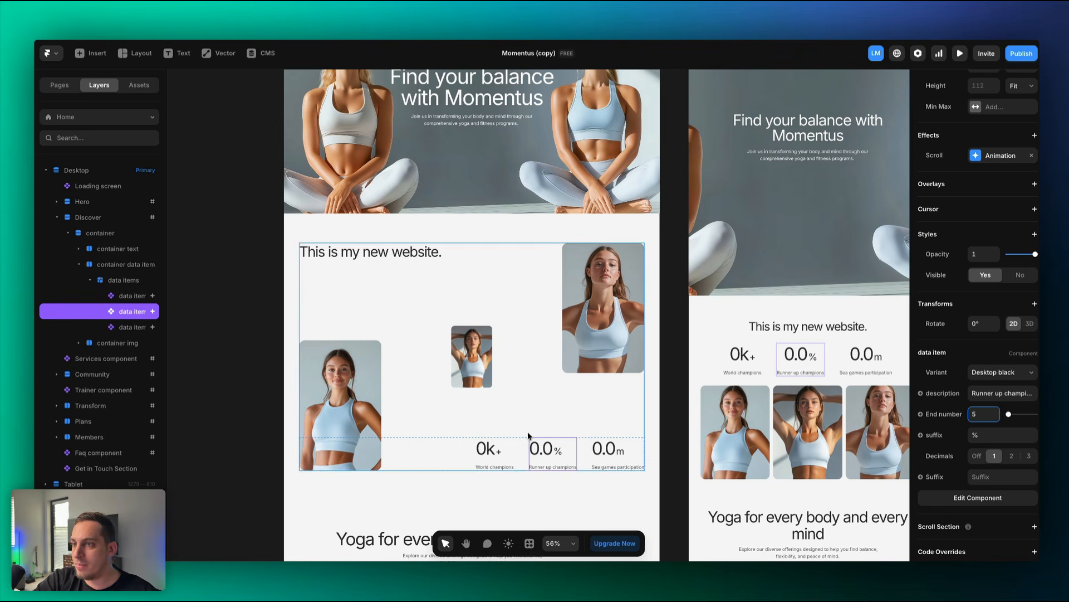
click(125, 329)
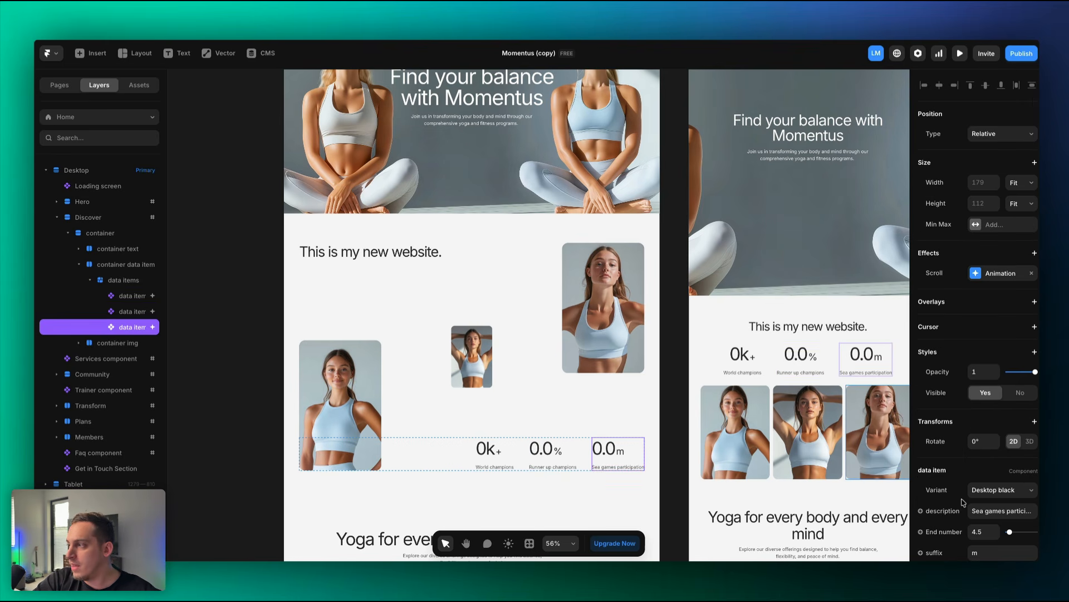
scroll(964, 503, down, 1)
click(984, 500)
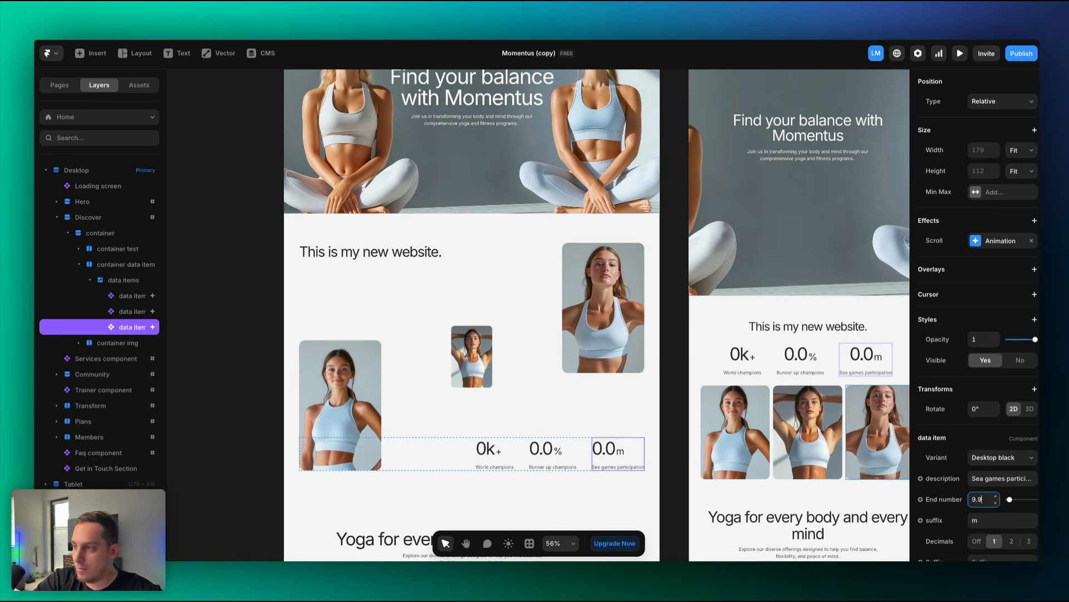
key(Return)
scroll(300, 217, up, 5)
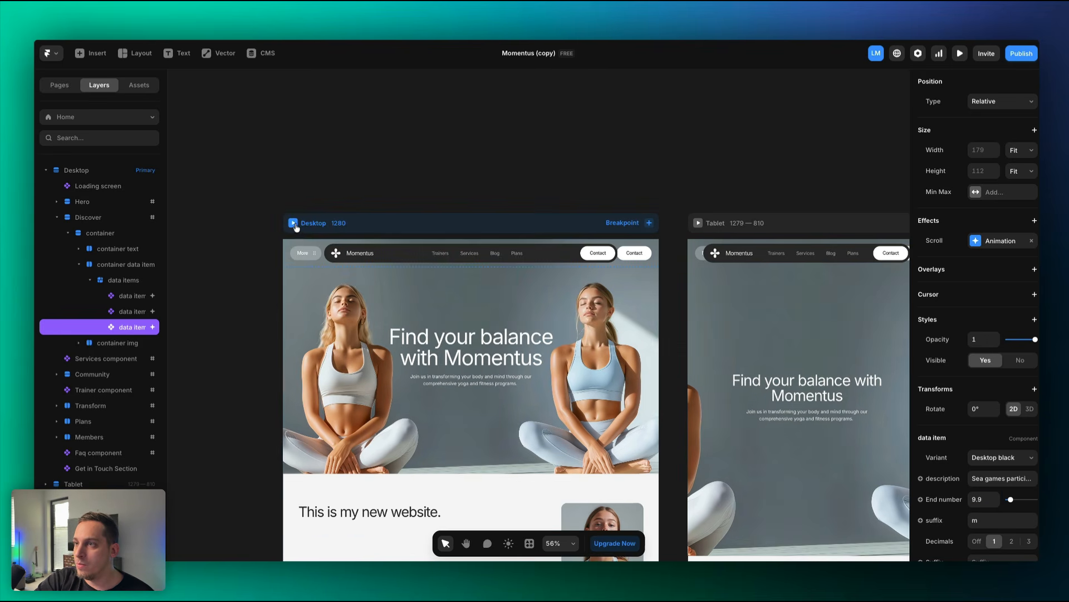
click(293, 224)
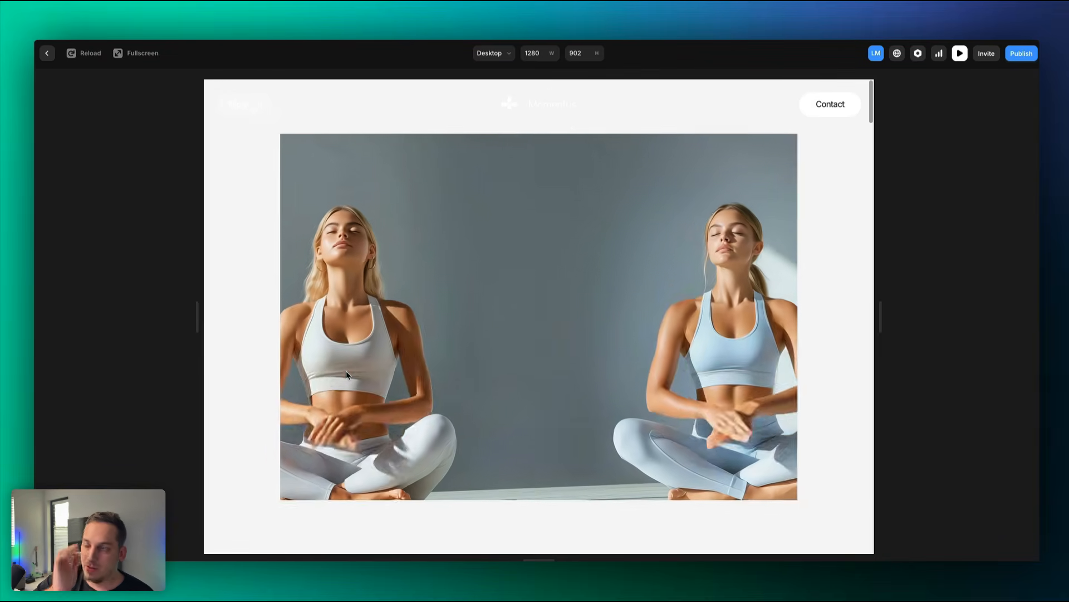
scroll(346, 370, down, 5)
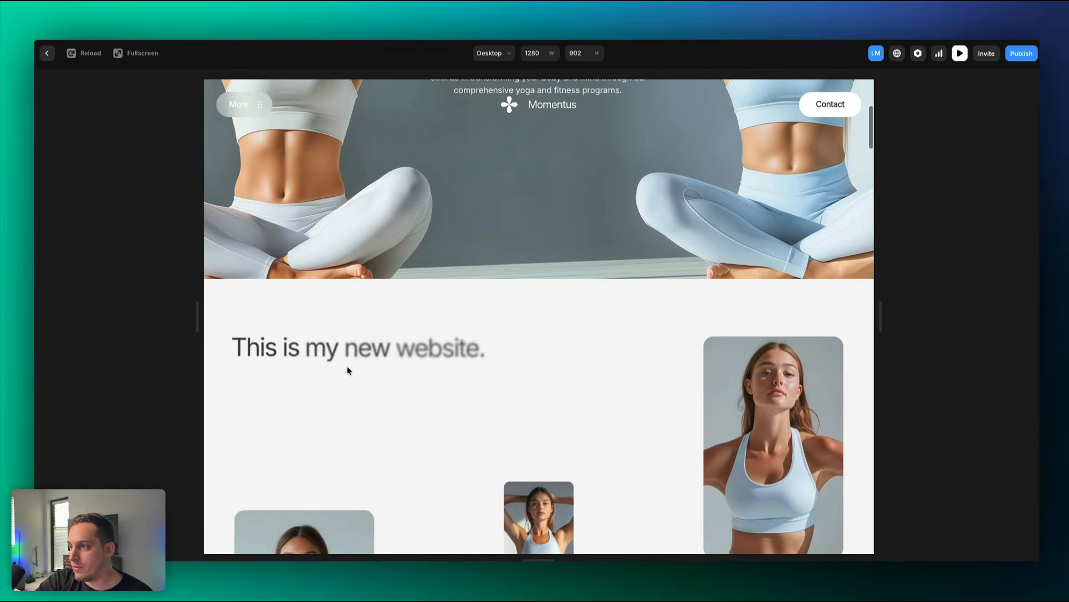
scroll(347, 366, down, 5)
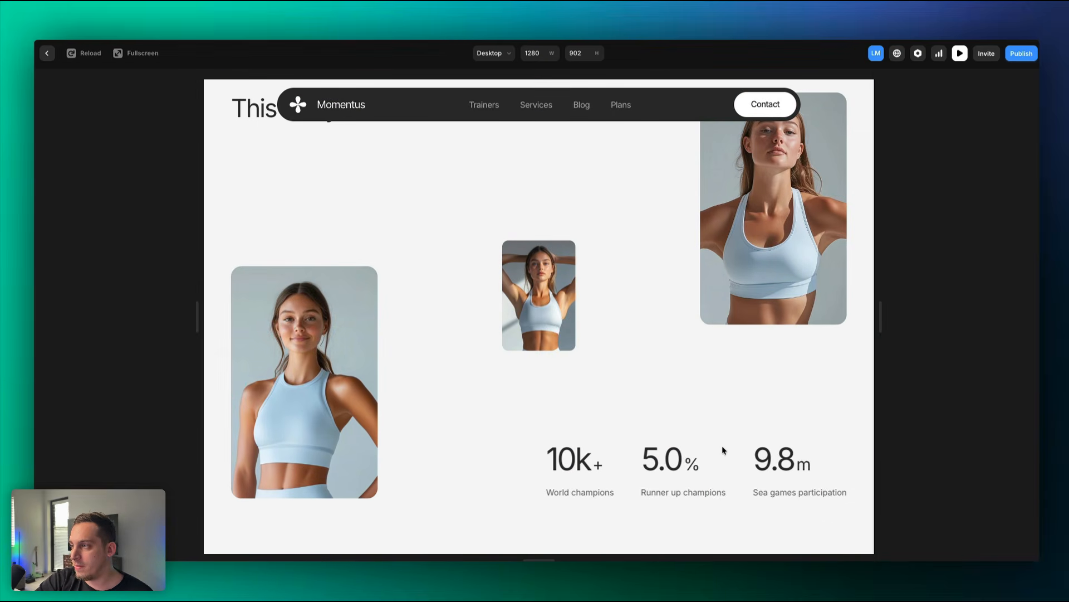
key(Escape)
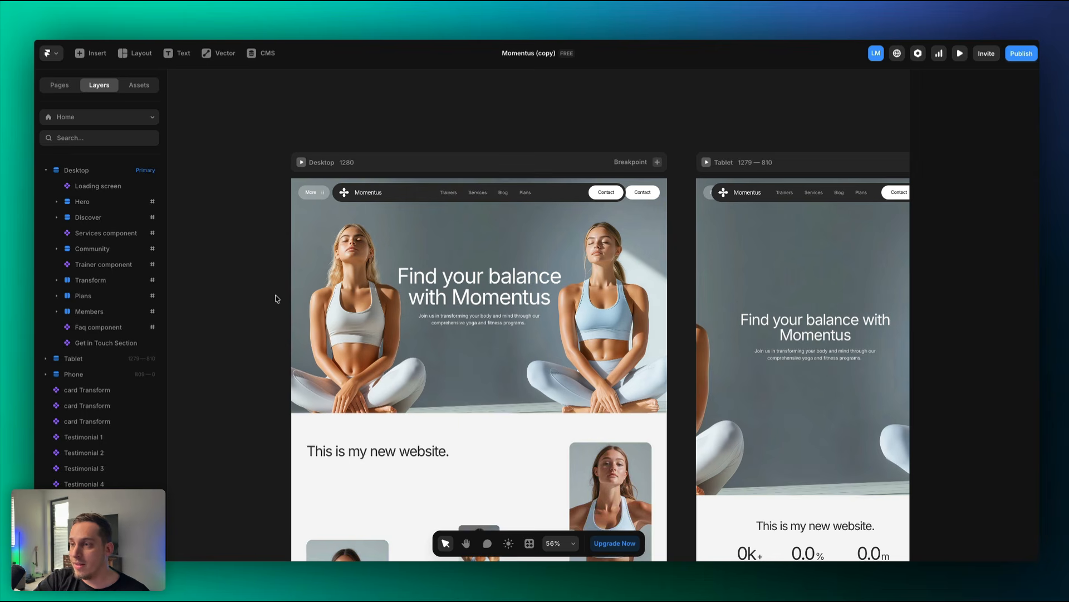
scroll(275, 299, down, 5)
Open the Loading screen component for editing.
scroll(272, 300, up, 5)
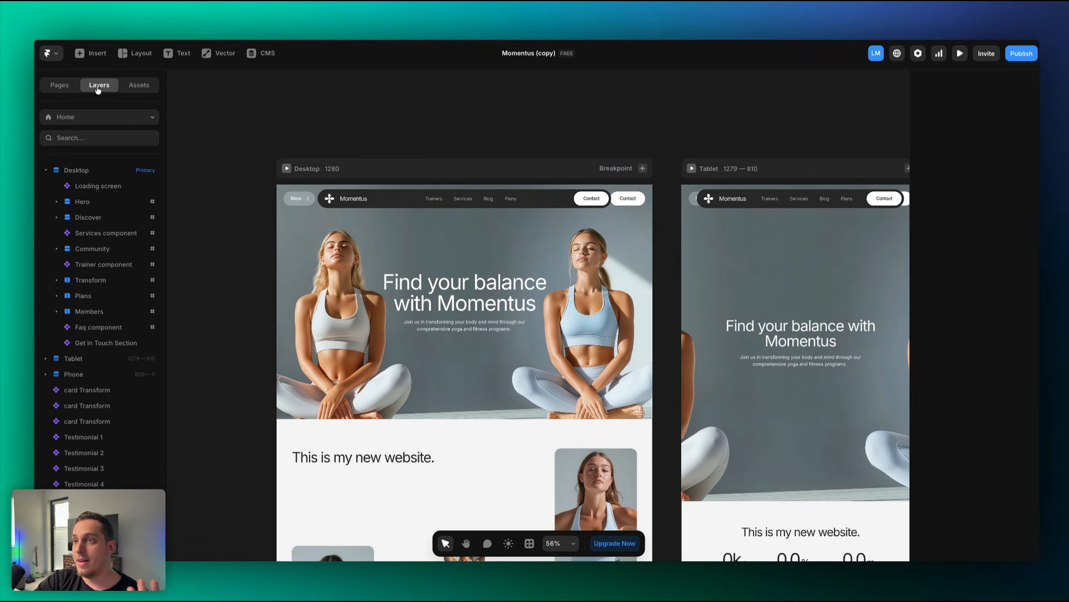
click(107, 191)
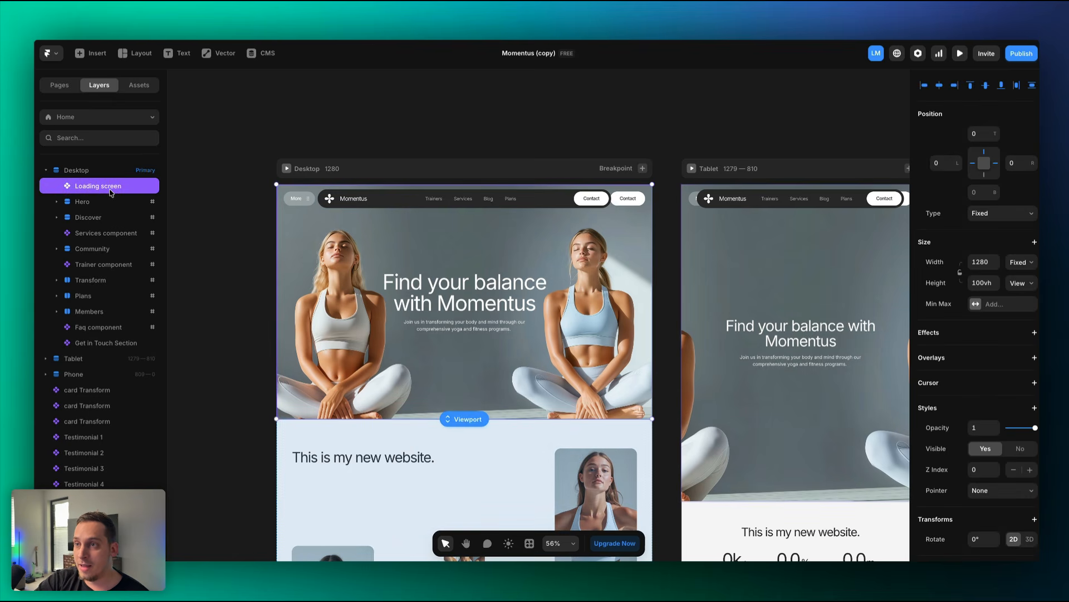
right_click(110, 193)
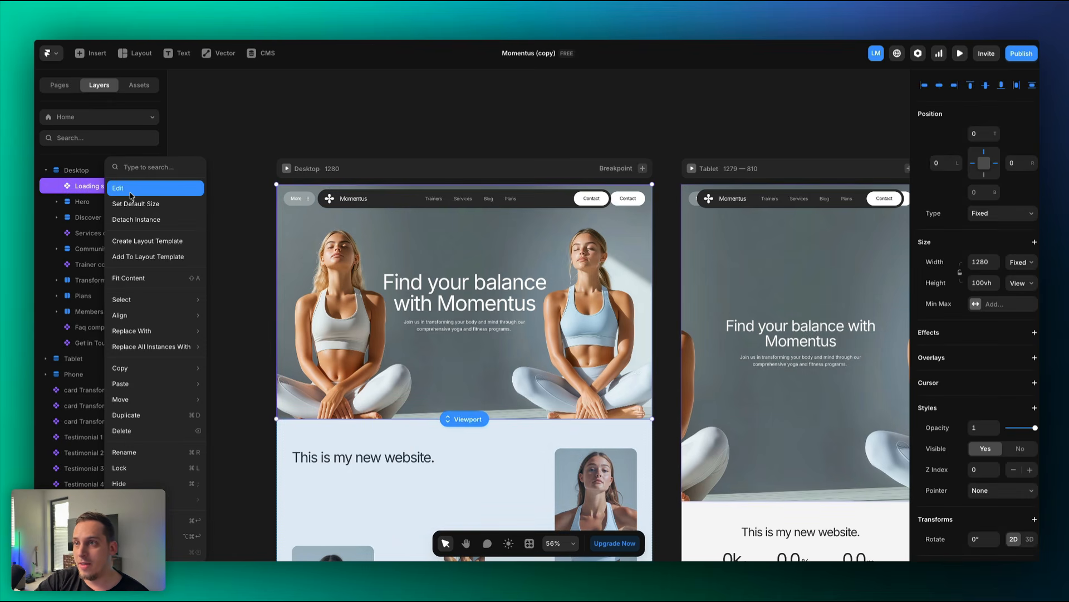
click(129, 196)
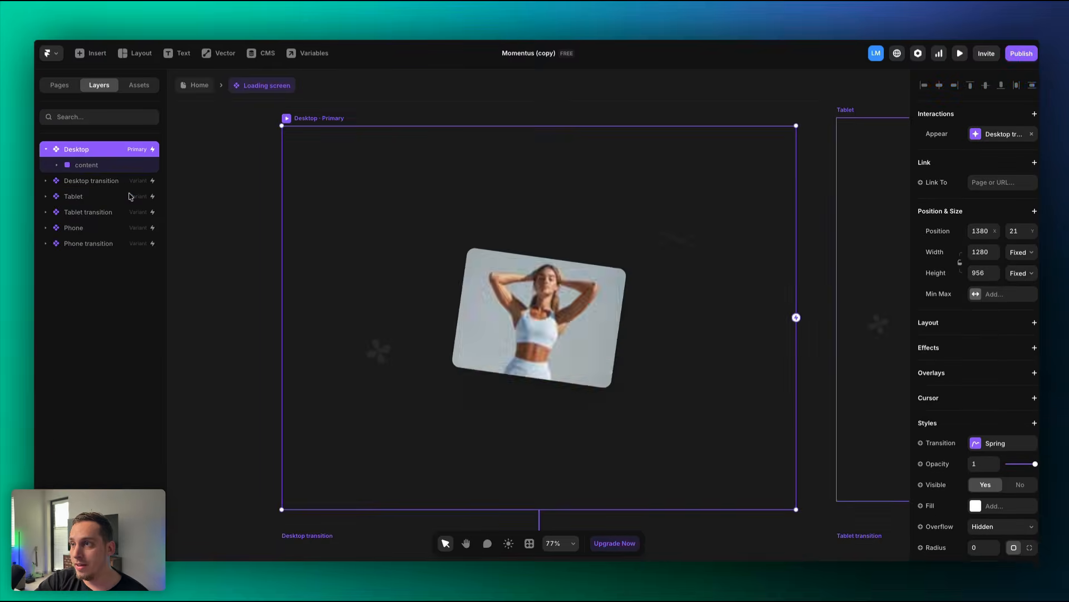
Preview the Desktop loading screen's stacked-card animation.
scroll(204, 221, down, 5)
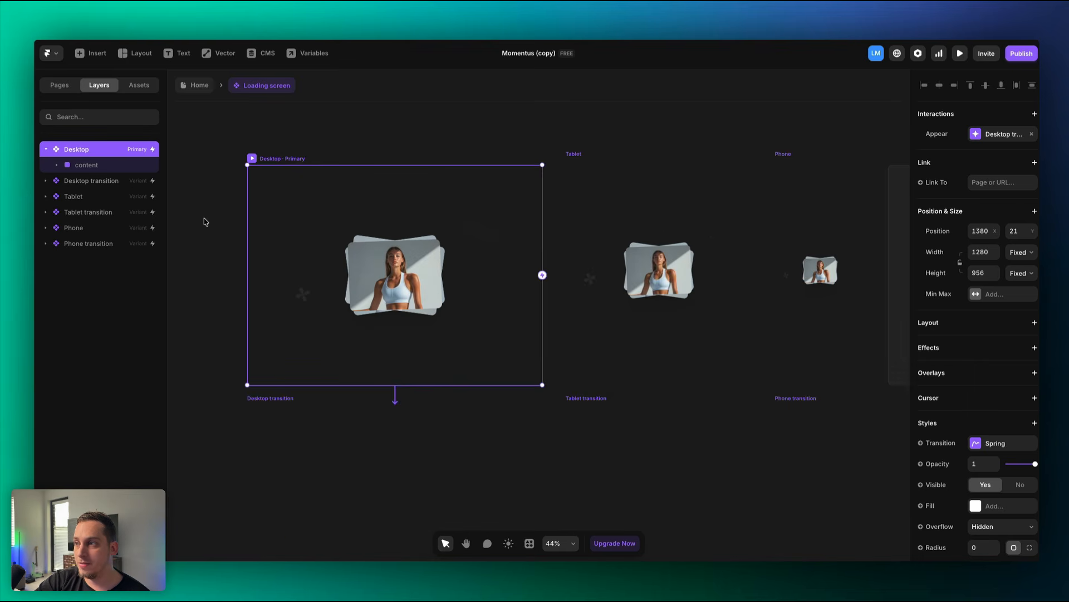
scroll(205, 222, down, 3)
scroll(203, 220, down, 4)
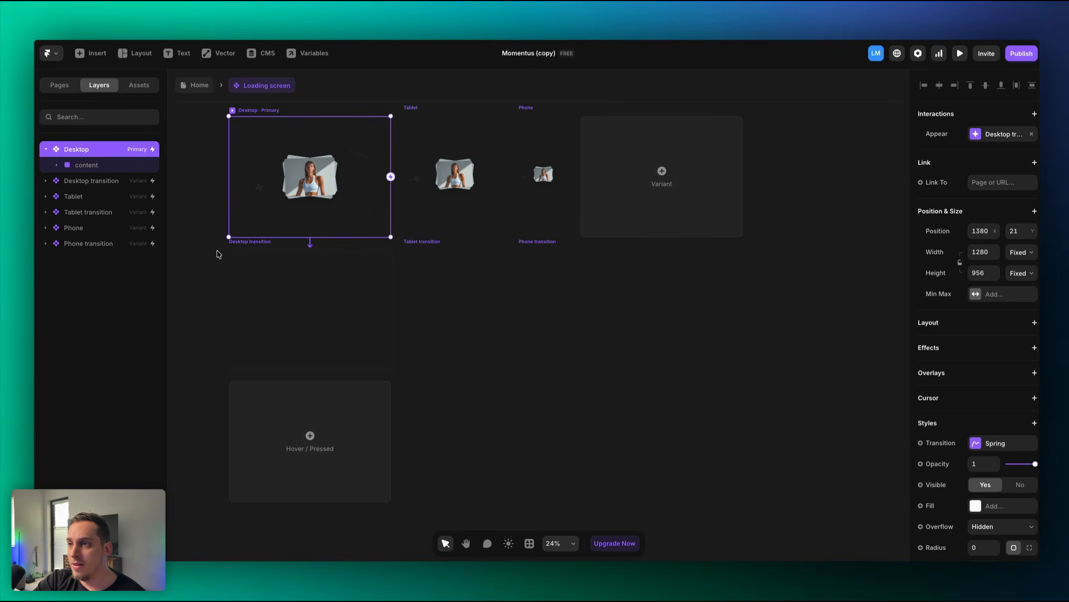
double_click(318, 175)
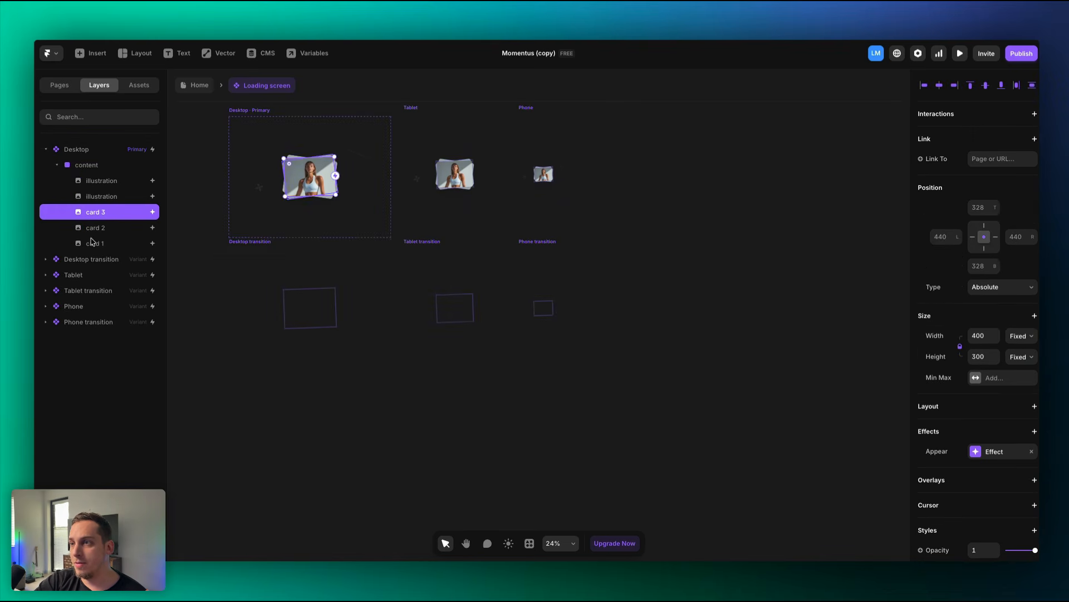
click(248, 112)
key(super+p)
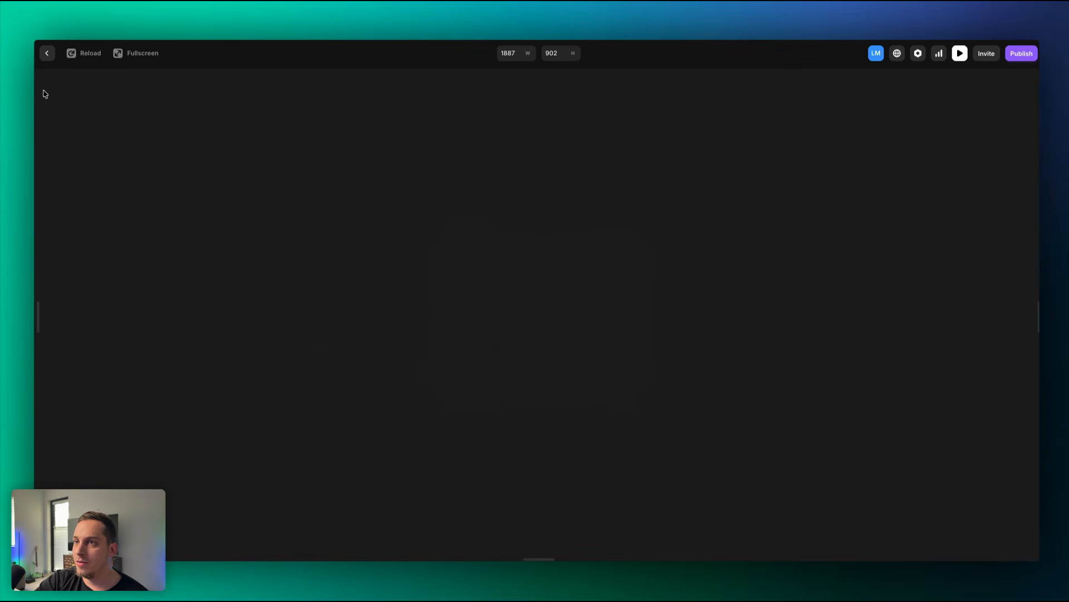
Exit the preview and fill loading-screen card 1 with an Unsplash stock photo.
click(49, 55)
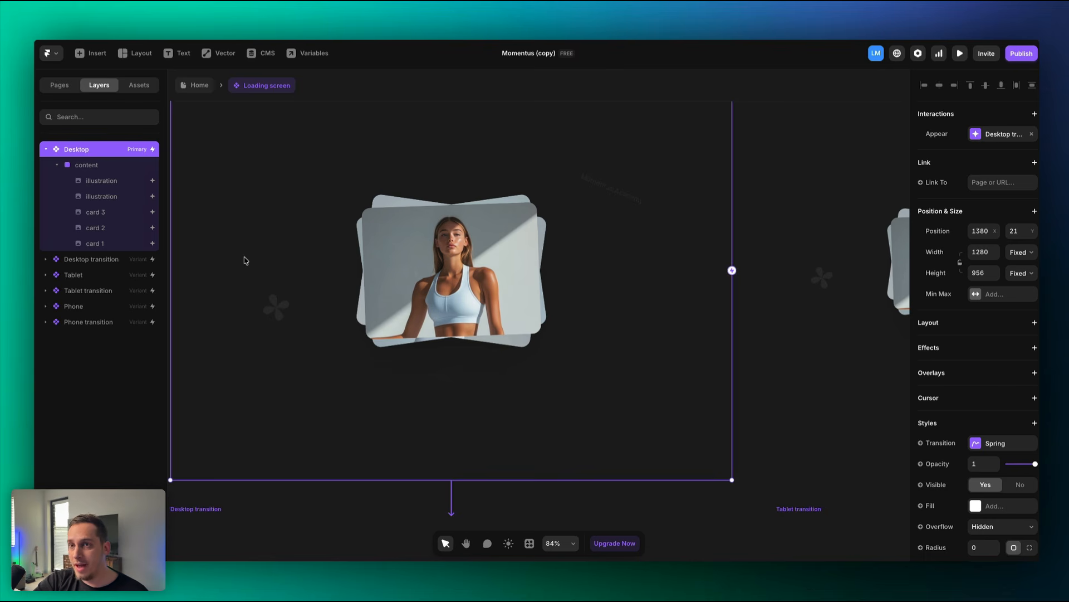
click(119, 245)
scroll(980, 390, down, 6)
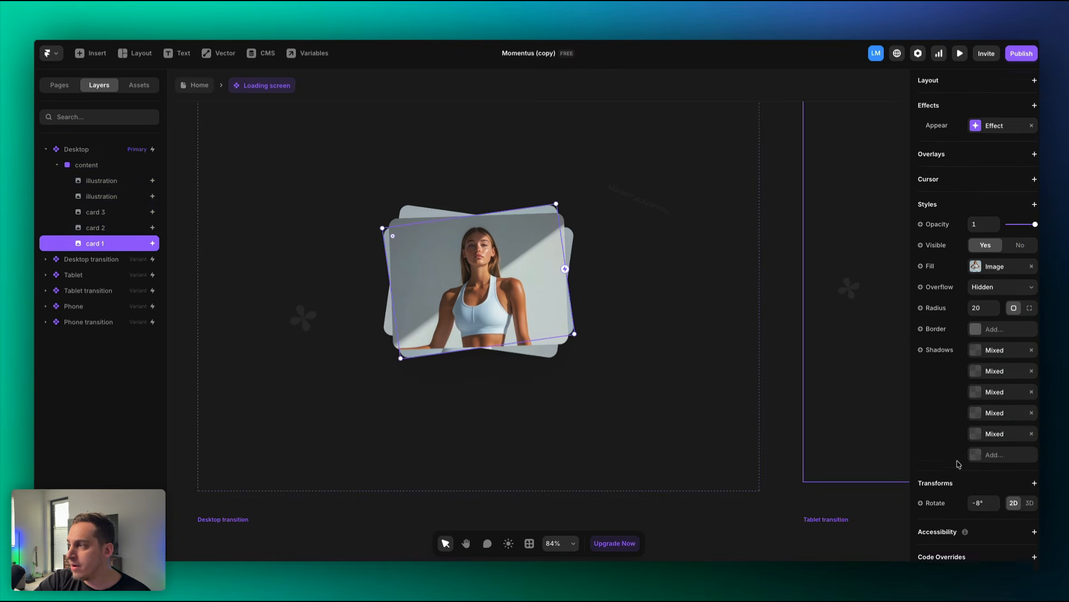
click(975, 259)
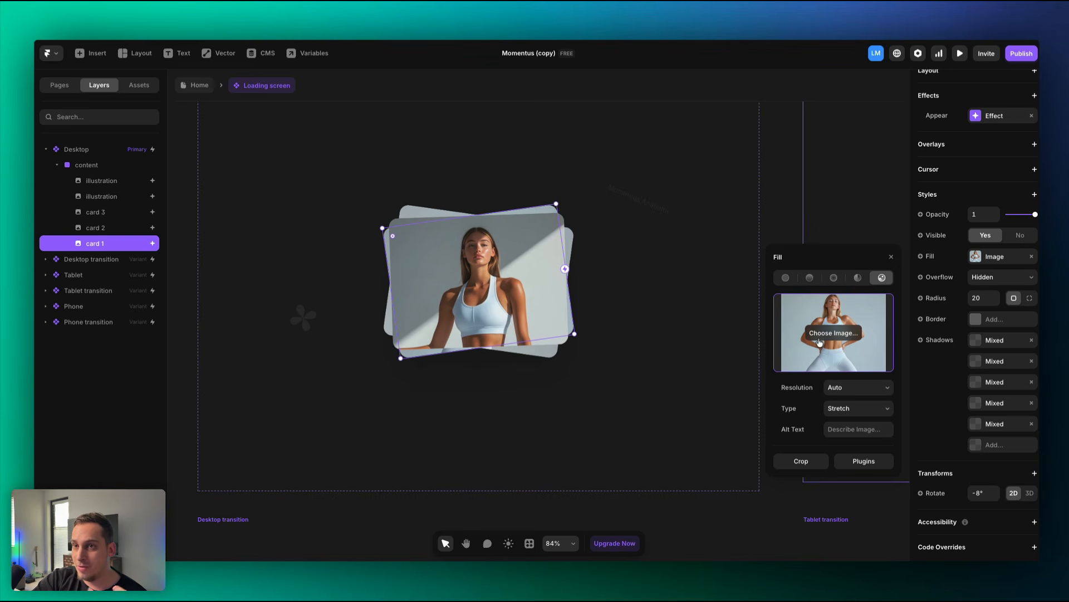
click(863, 462)
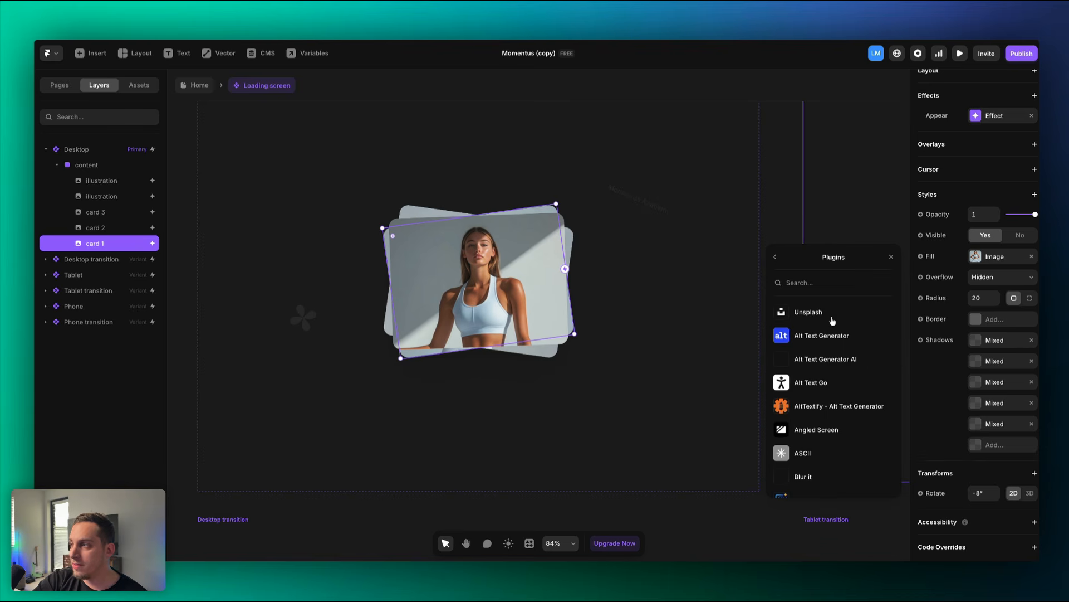
scroll(812, 395, down, 2)
scroll(811, 396, up, 2)
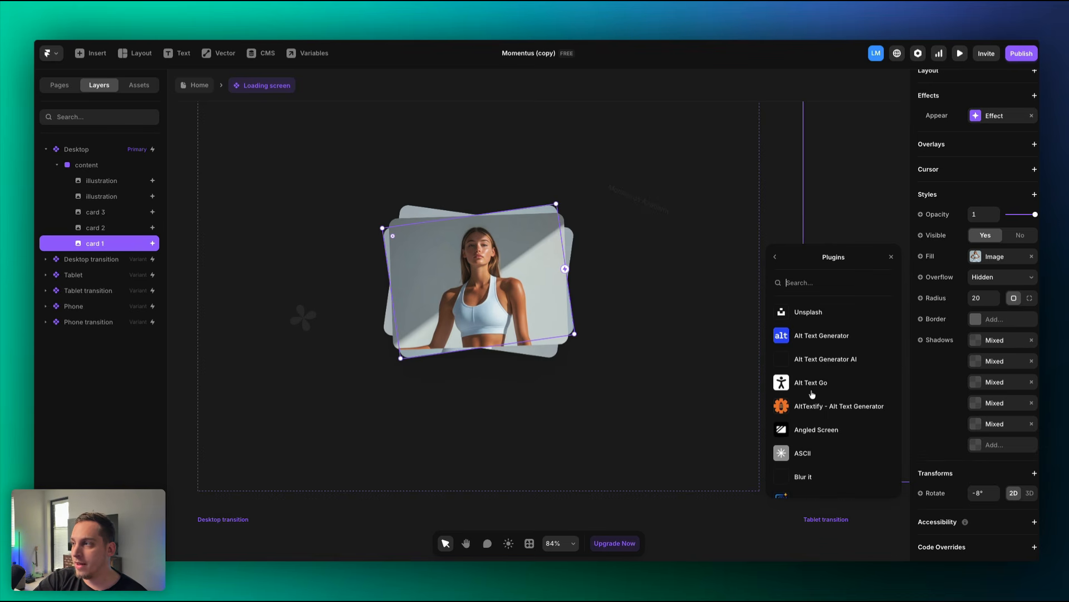
click(816, 312)
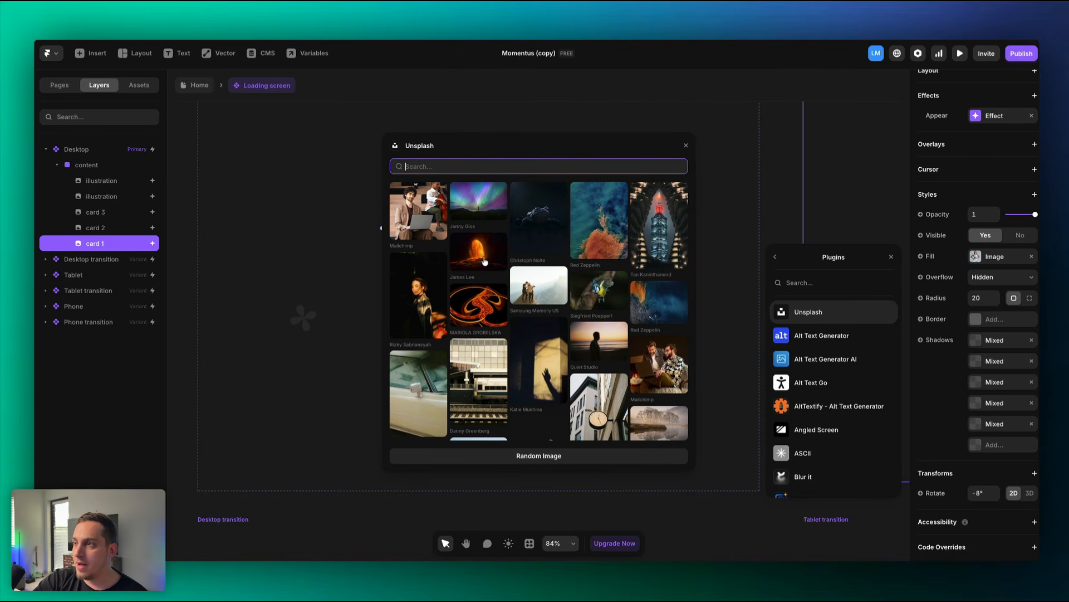
click(423, 218)
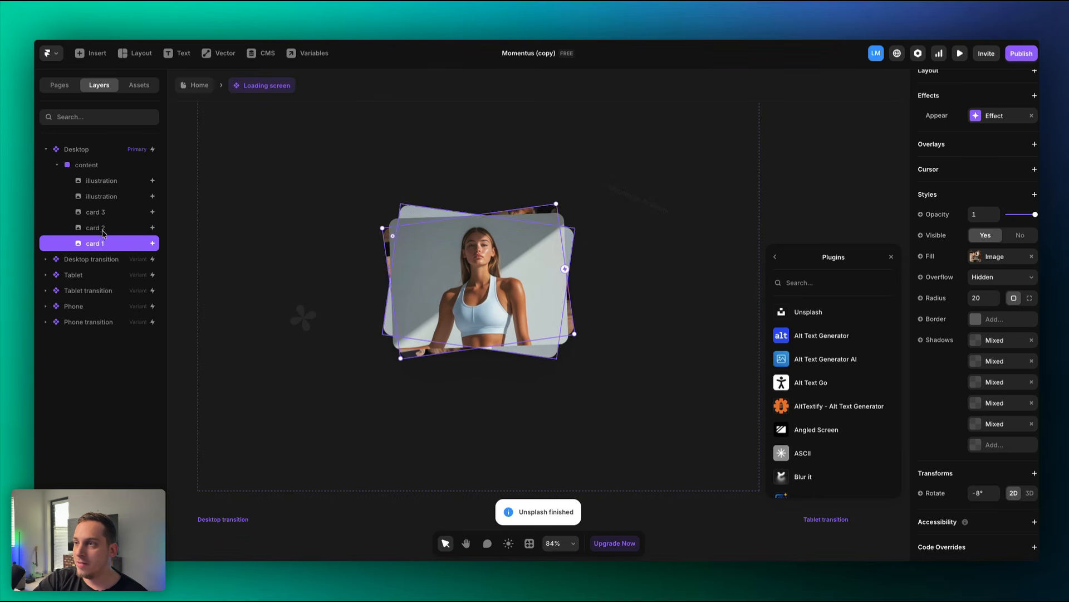
Give cards 2 and 3 new Unsplash photos, including a laptop image, then return Home.
click(100, 229)
click(805, 314)
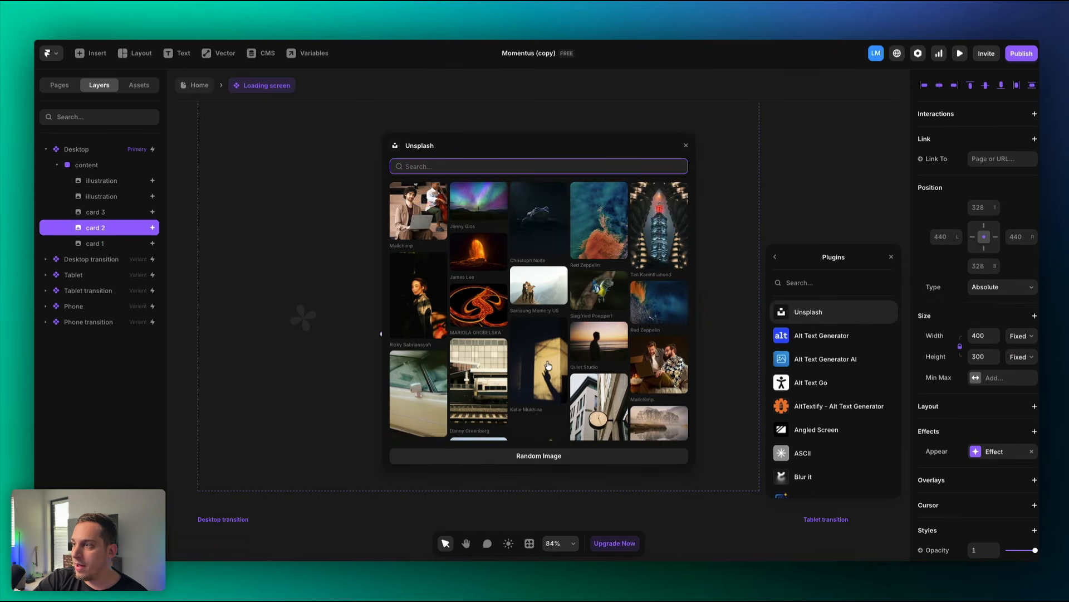
scroll(671, 312, down, 1)
click(670, 312)
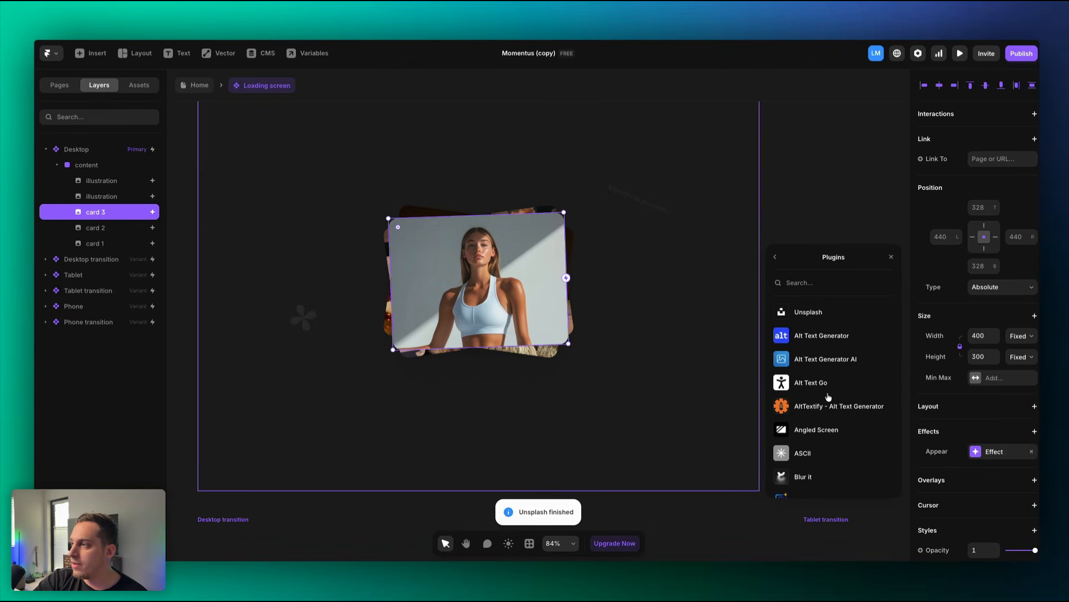
click(819, 313)
scroll(620, 425, down, 4)
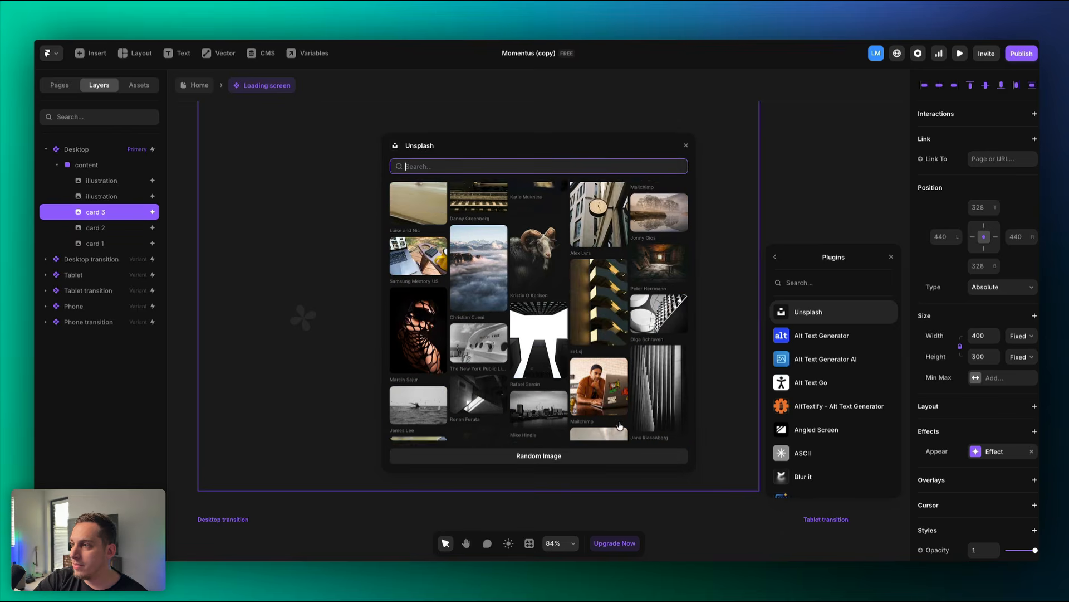
click(606, 379)
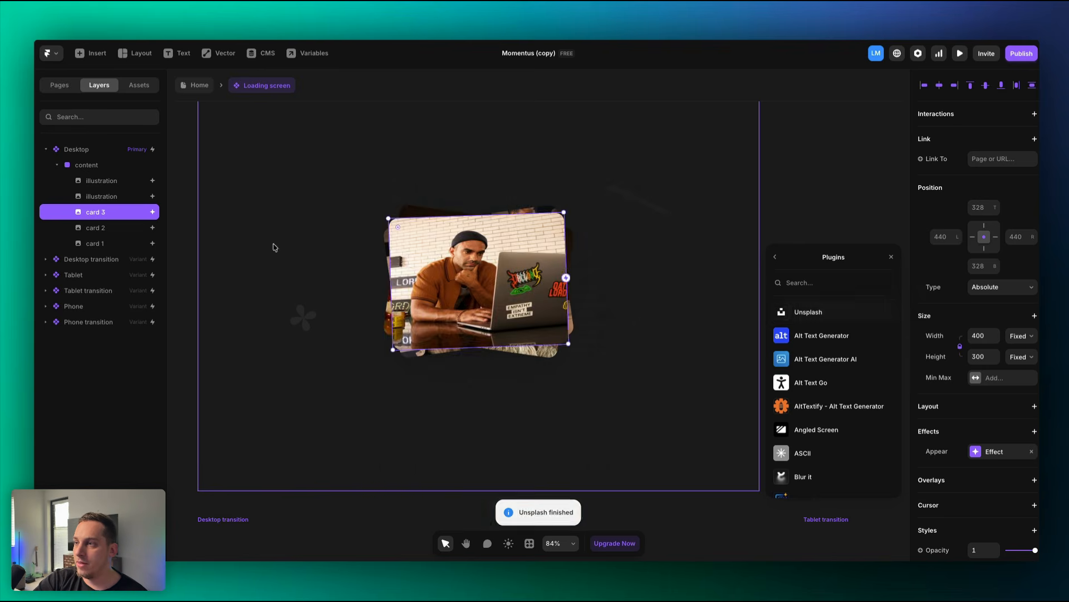
click(199, 85)
Preview the Home page, then select the hero background Video's source URL.
click(289, 169)
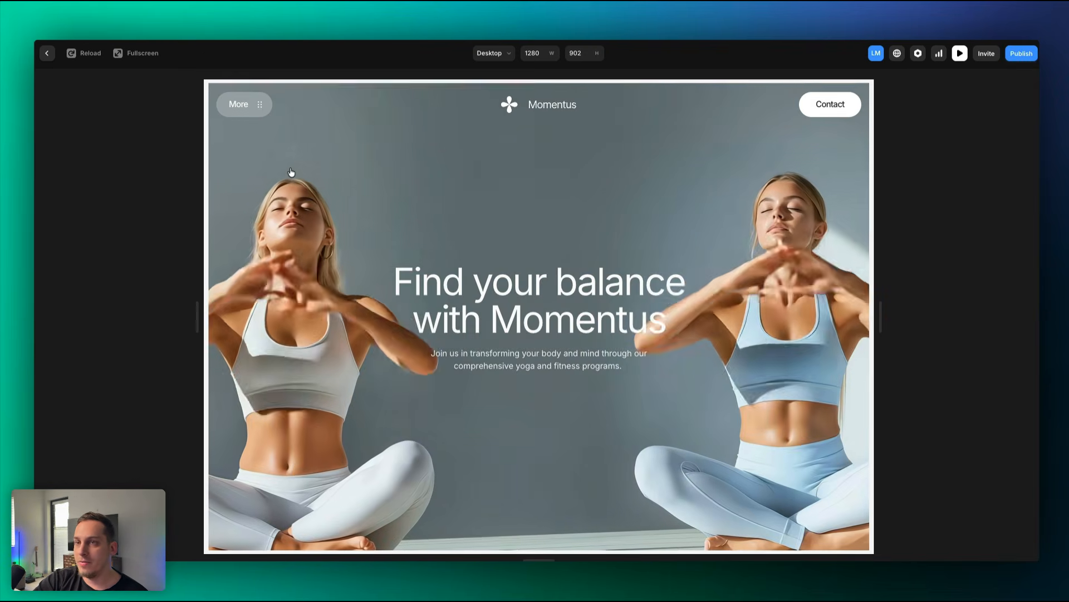
key(Escape)
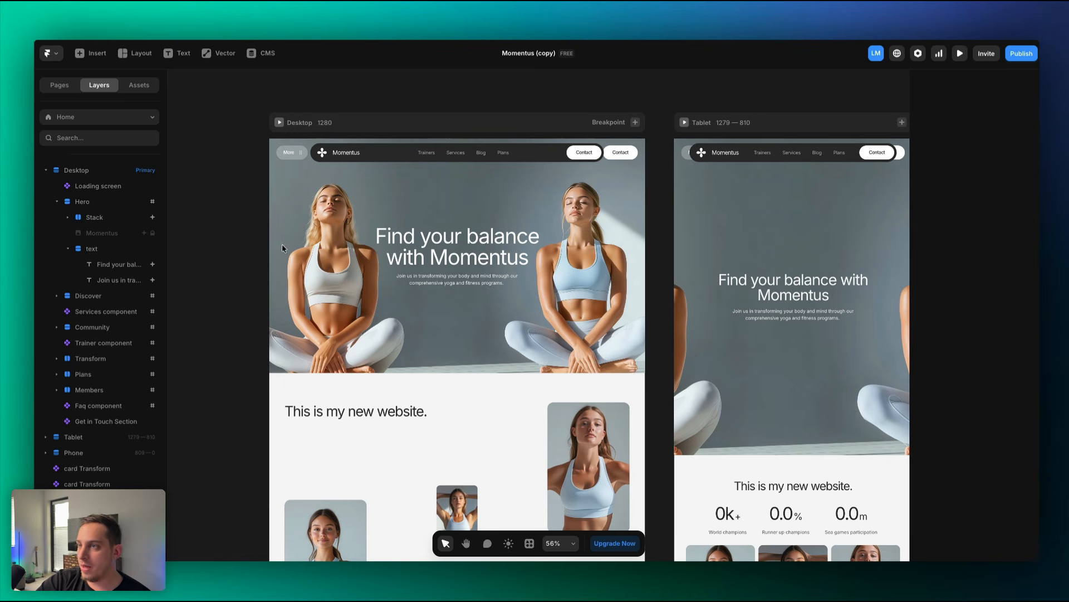
click(323, 245)
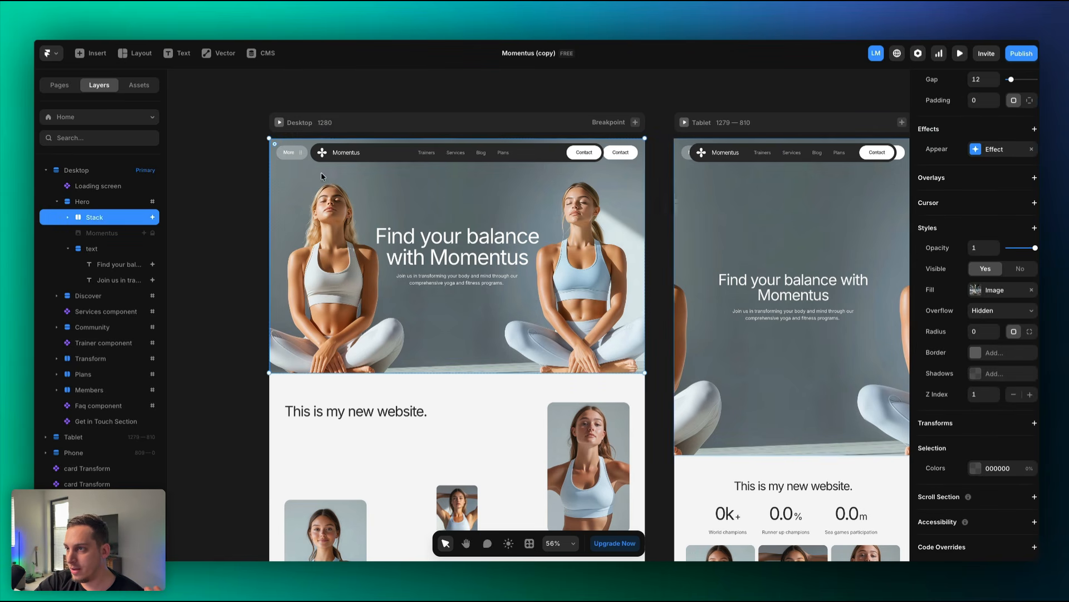
click(67, 218)
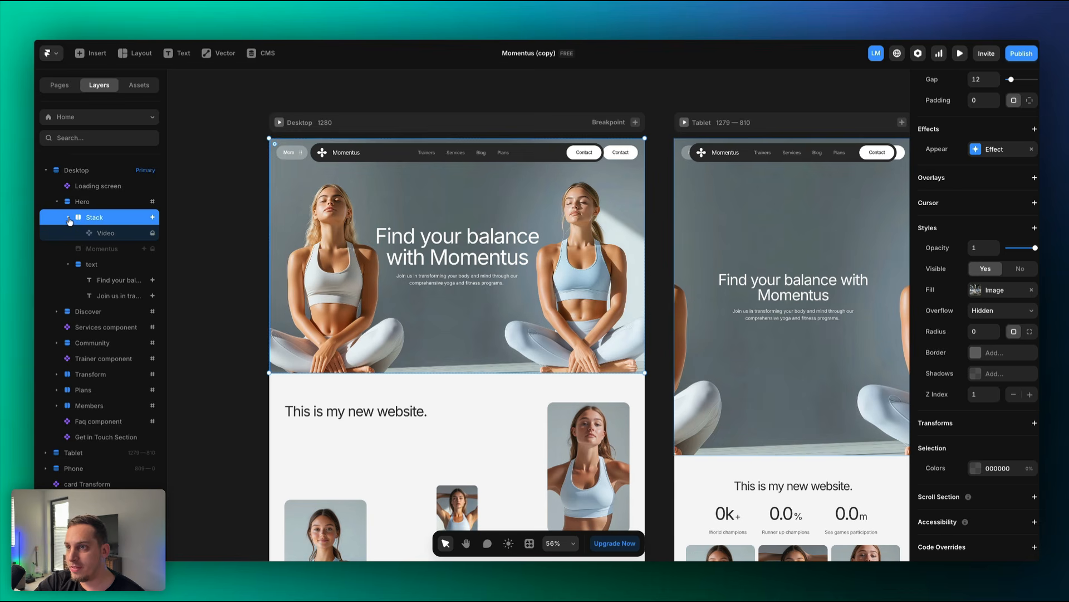
click(106, 234)
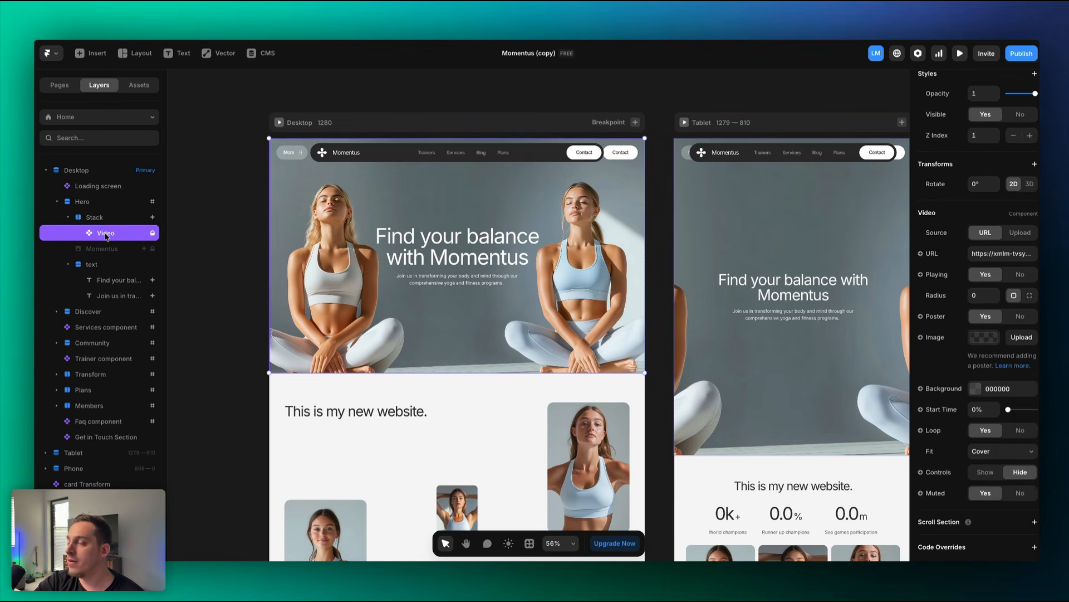
click(986, 255)
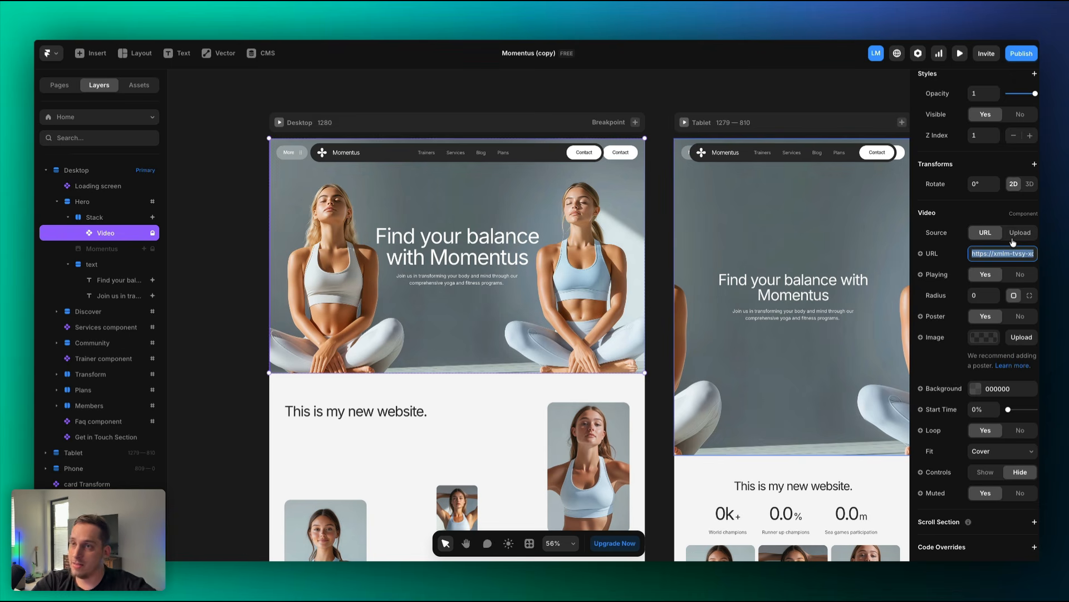
Reselect the hero background Video and edit its source URL field.
key(Escape)
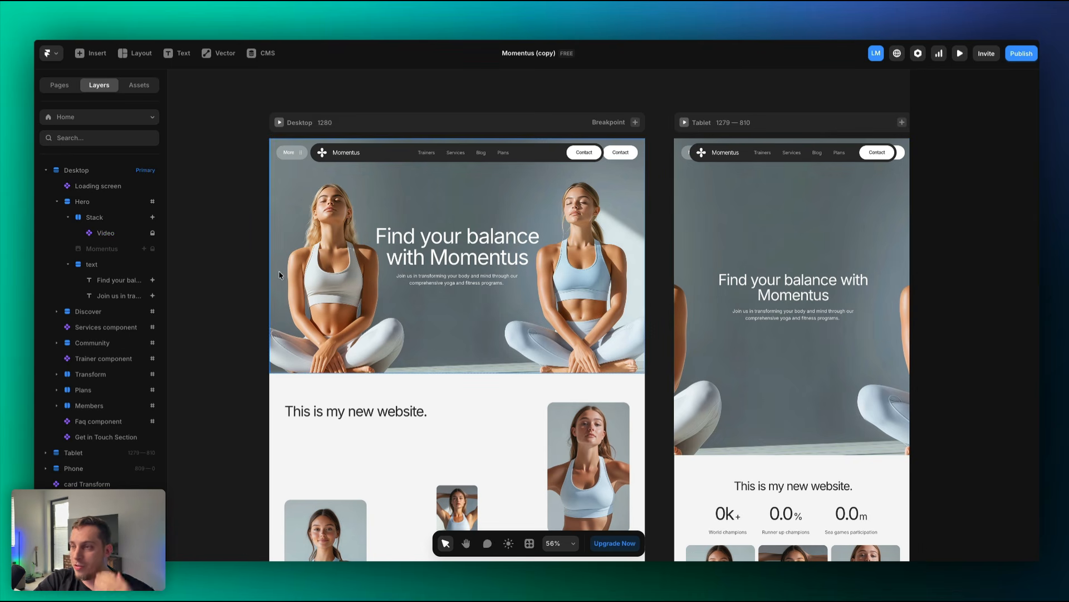
click(311, 262)
click(128, 234)
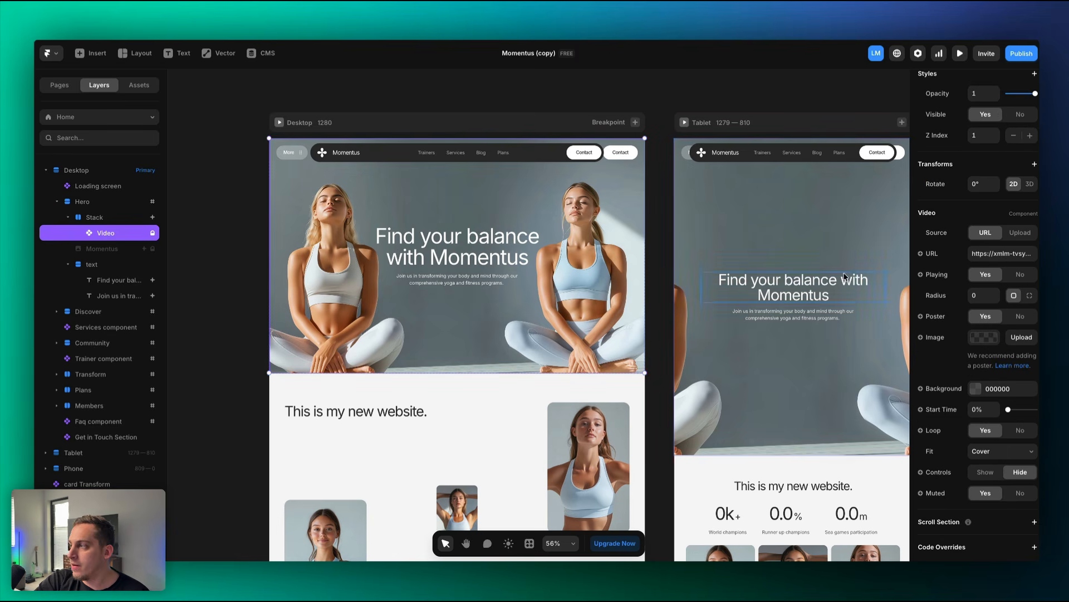
click(1001, 254)
Paste a new background video URL and preview the hero with it.
key(ctrl+a)
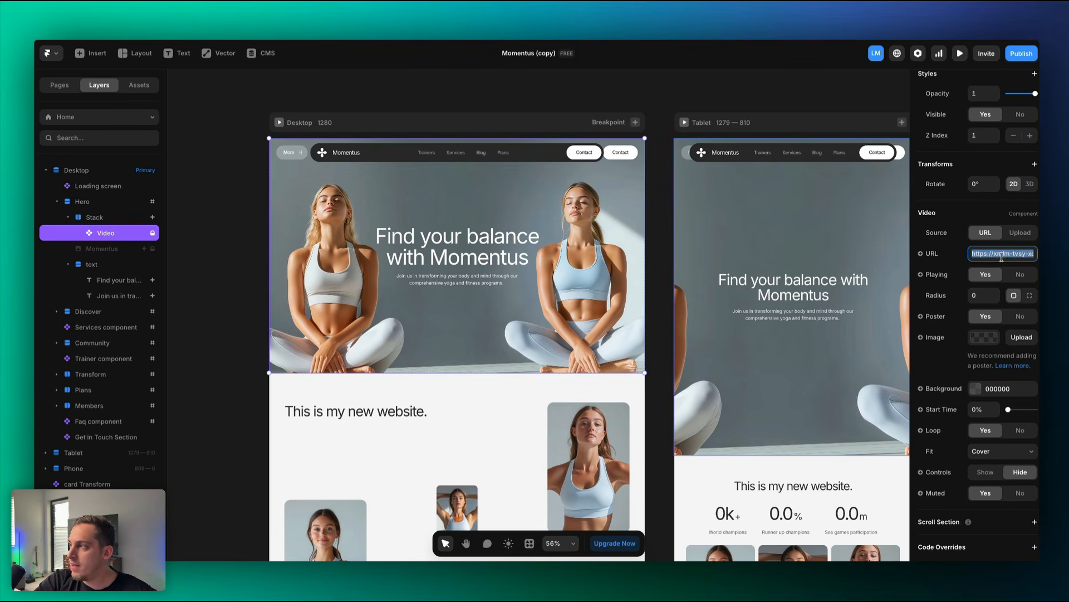
key(ctrl+v)
click(660, 216)
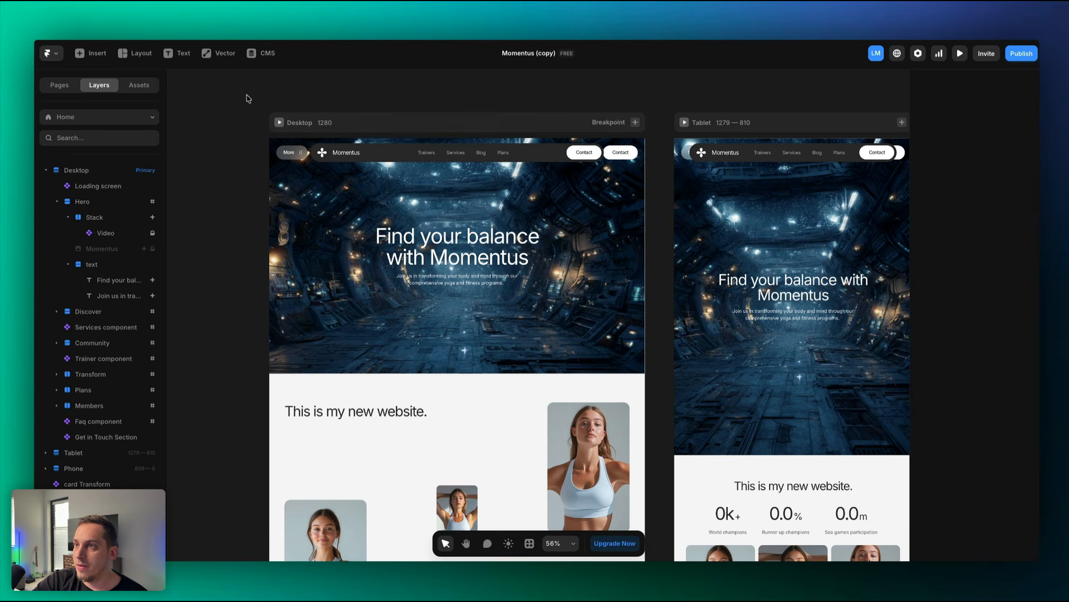
click(280, 122)
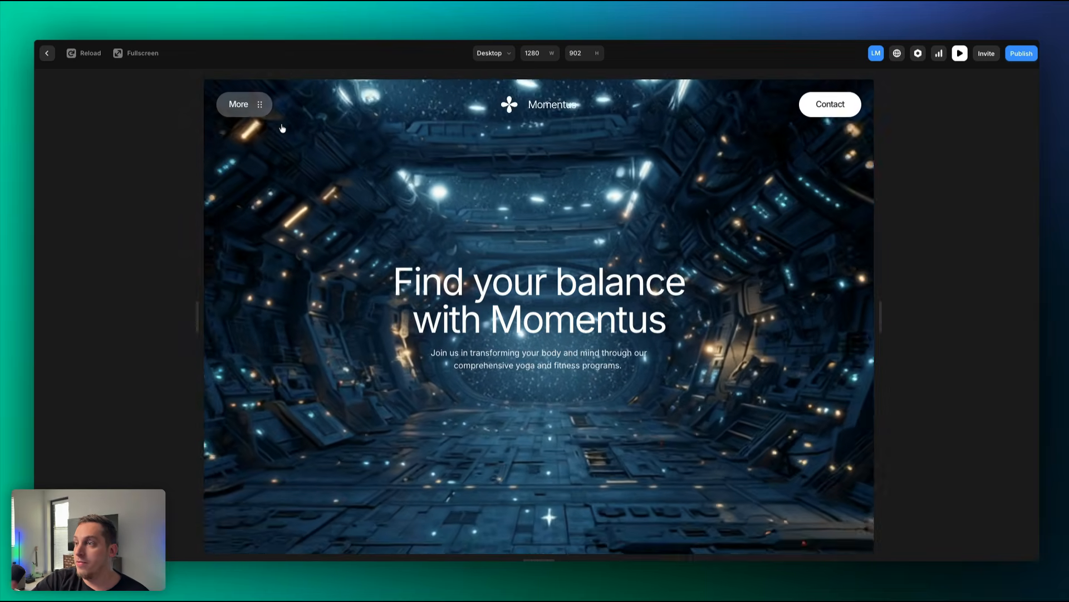
click(47, 54)
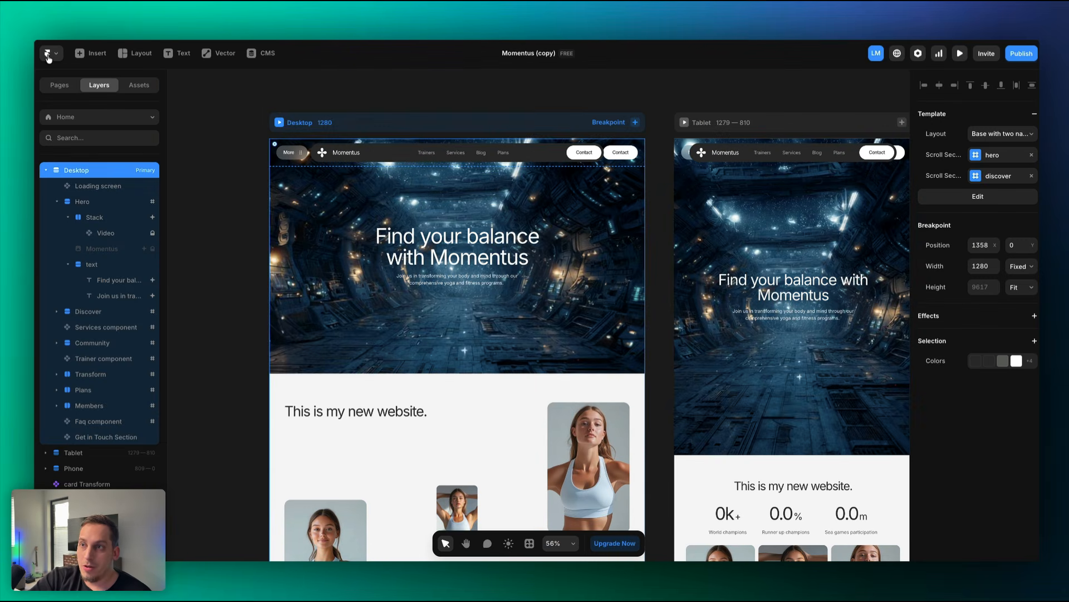
Try an image fill on the hero Stack, then delete the background Video layer.
click(100, 234)
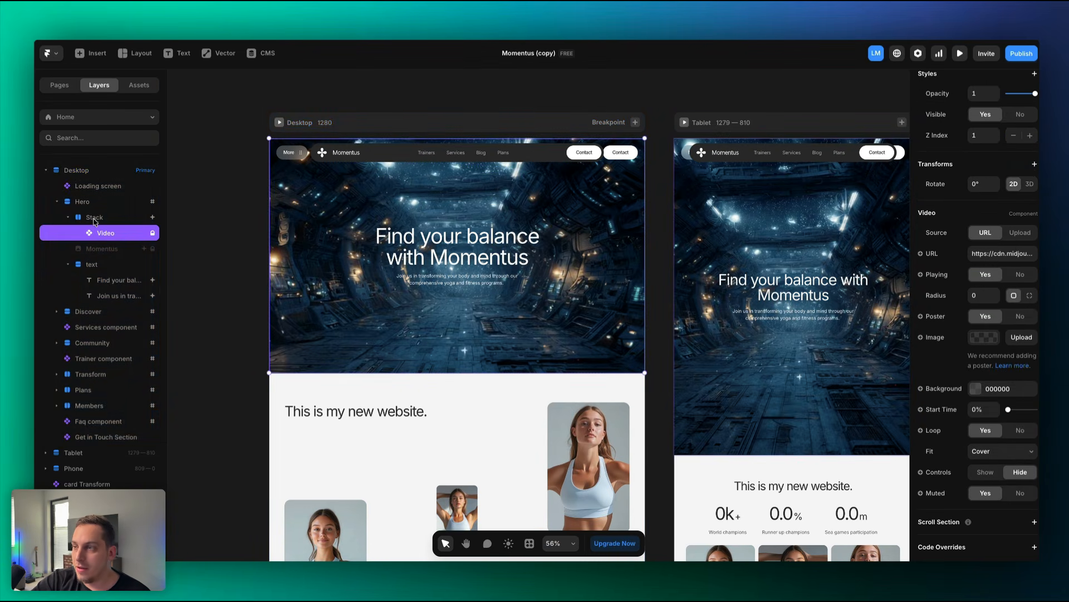
click(94, 218)
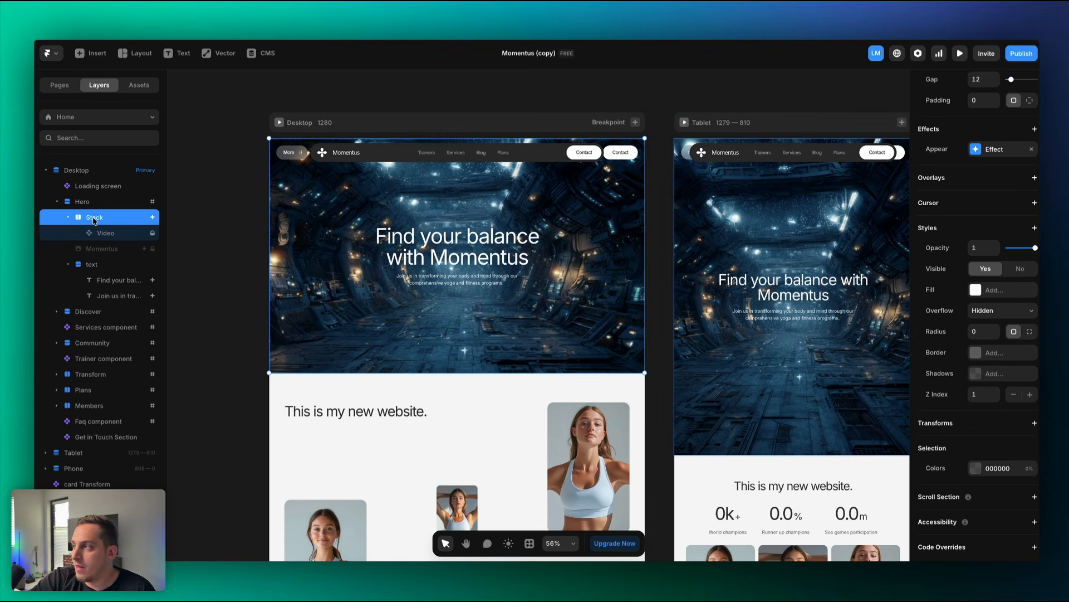
click(974, 292)
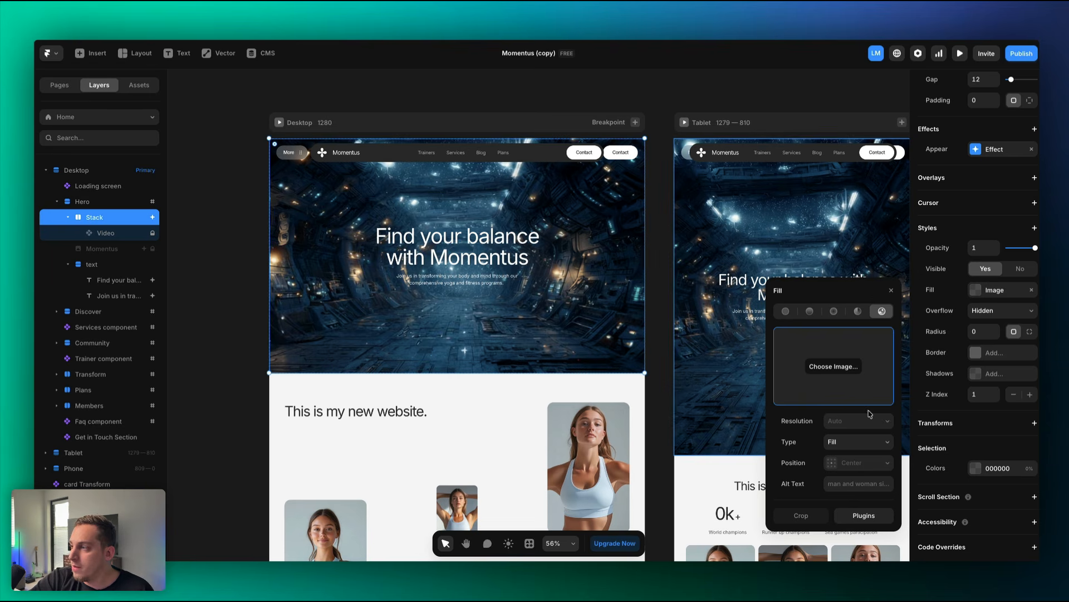
click(127, 233)
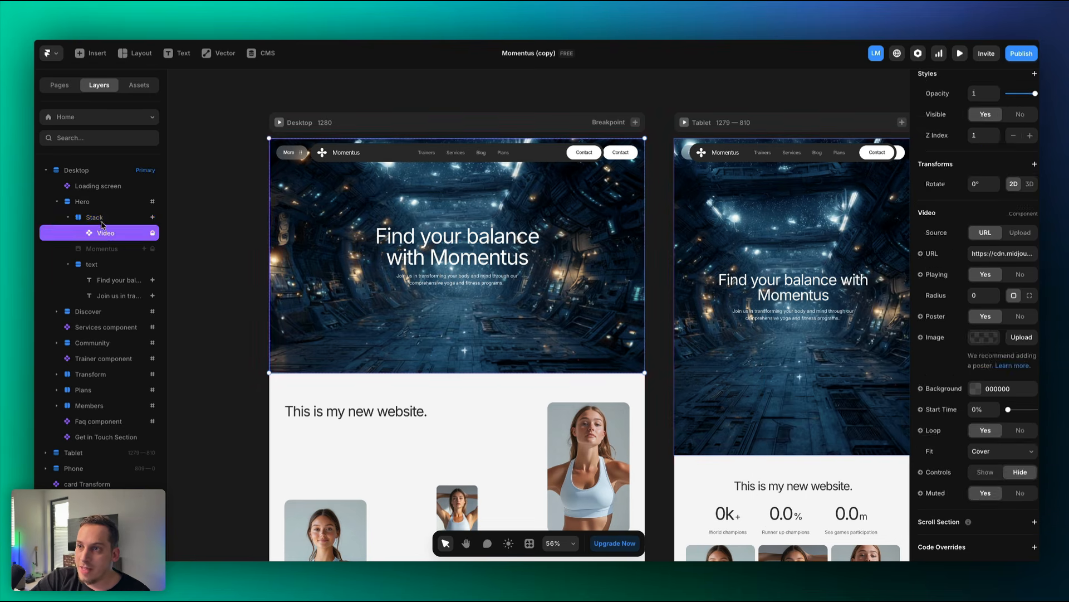
click(91, 220)
click(105, 236)
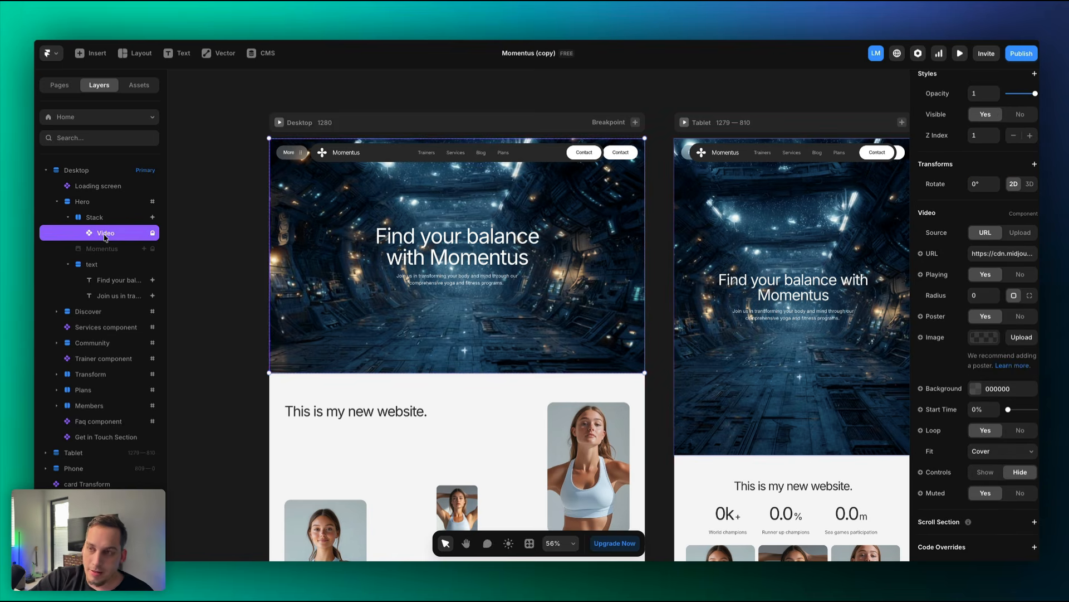
key(Delete)
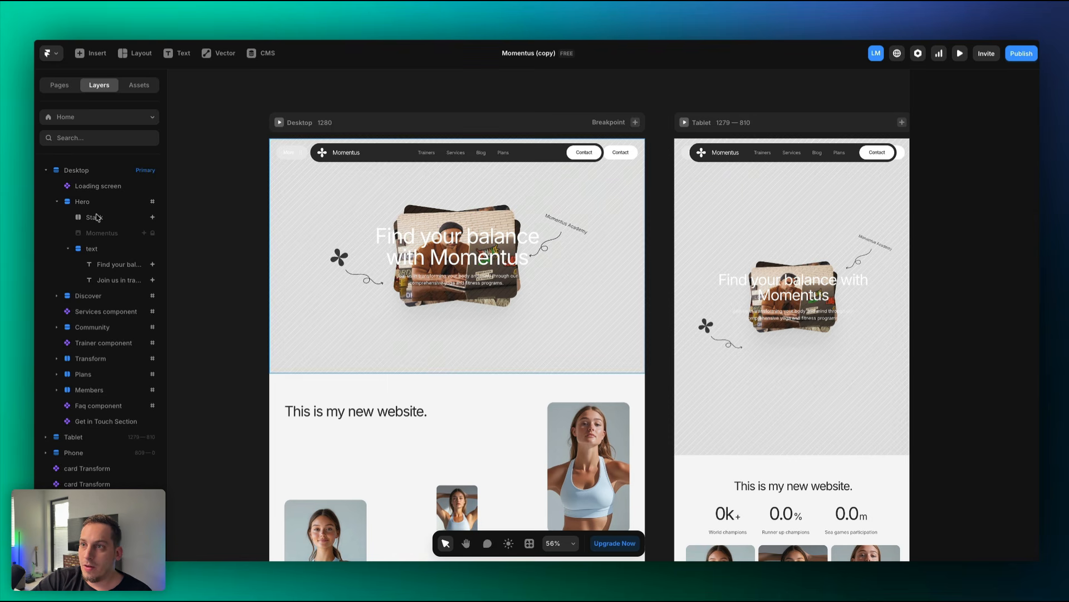
Fill the hero Stack with an Unsplash photo found by searching 'office'.
click(97, 217)
click(973, 346)
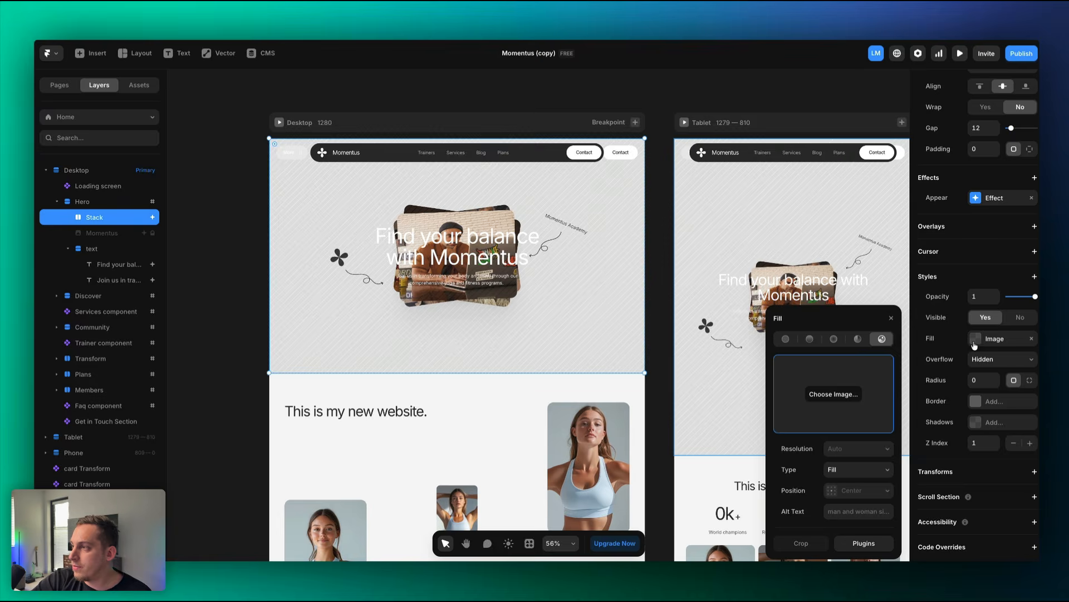
click(867, 547)
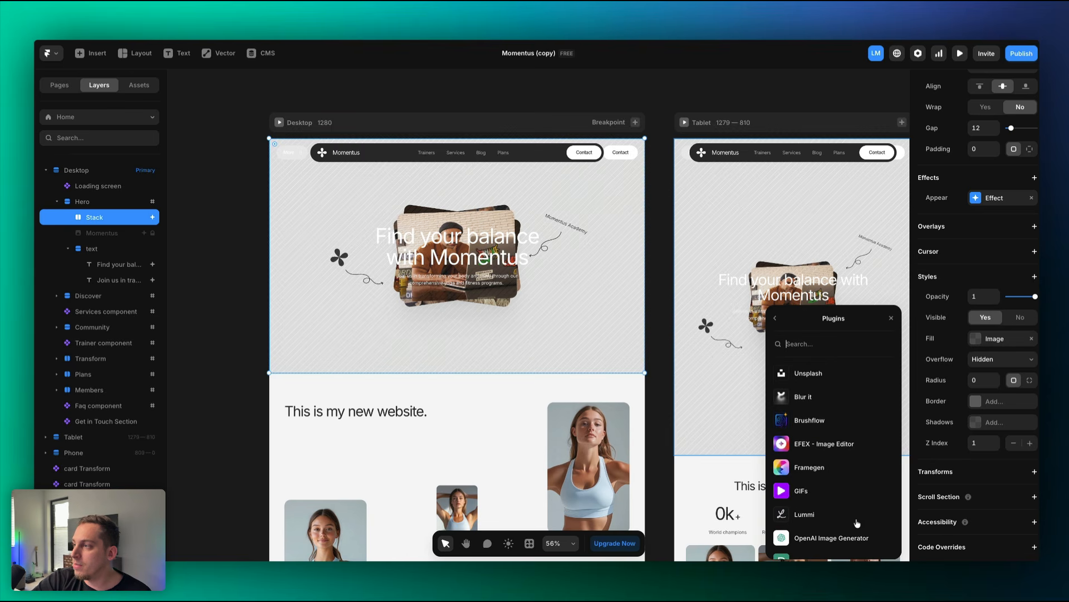
click(840, 381)
text(offic)
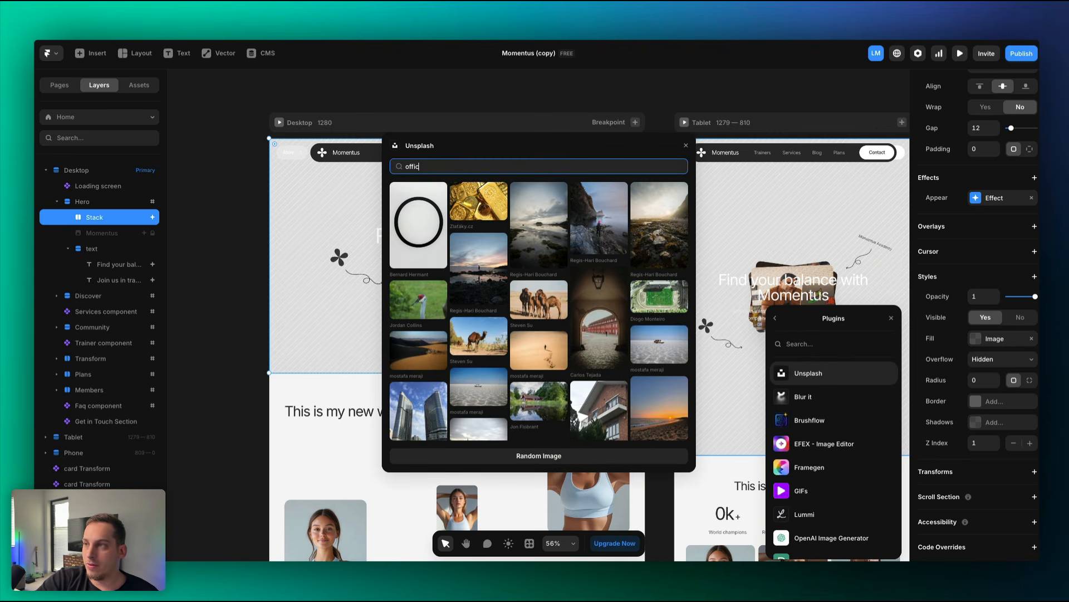
text(e)
click(482, 207)
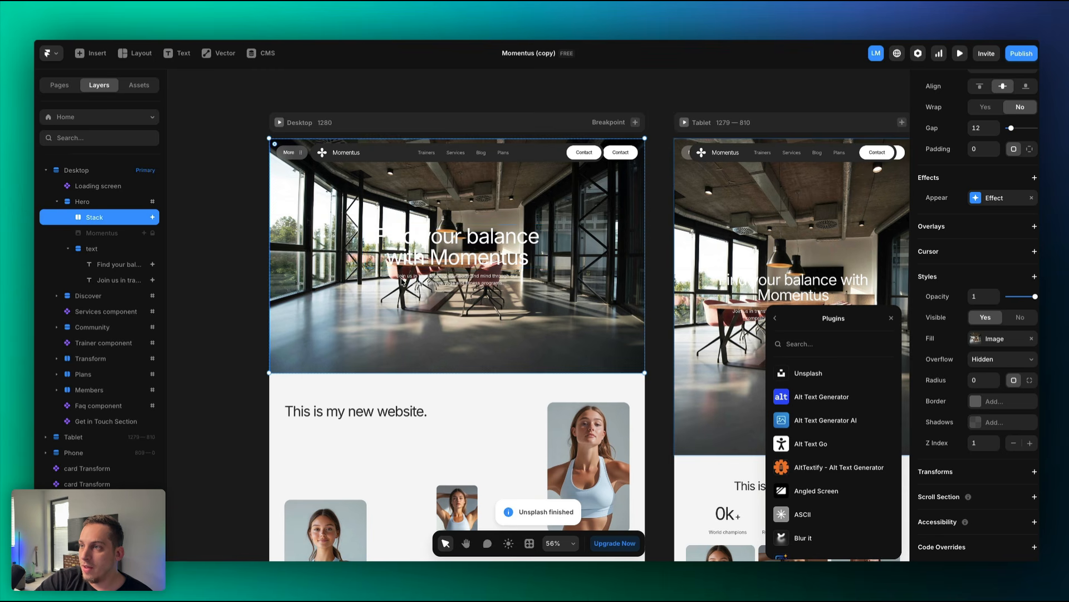
Preview the desktop site with the new office hero background.
scroll(444, 290, up, 5)
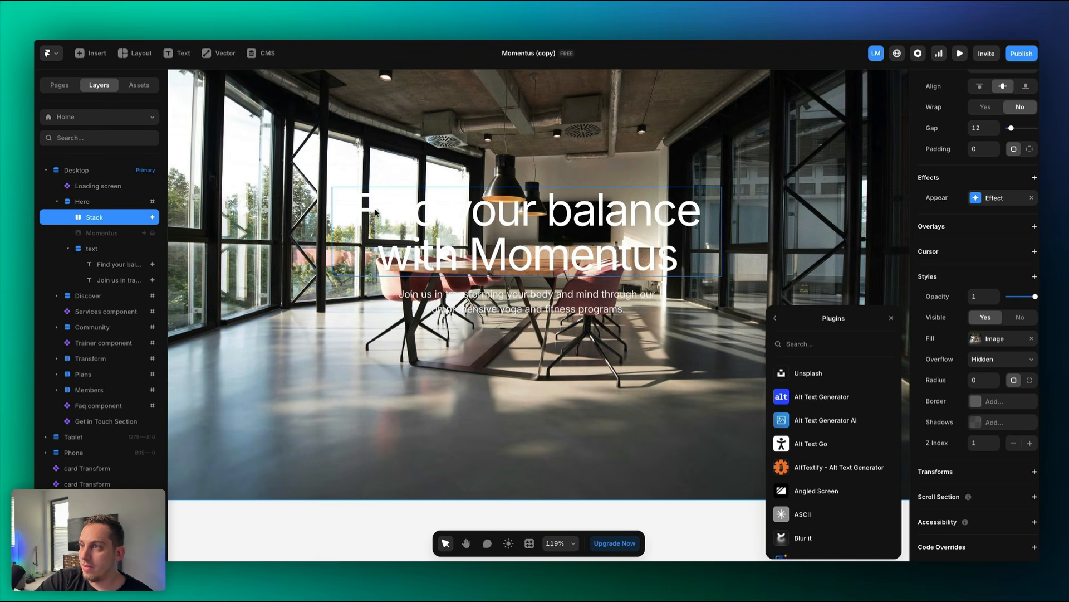
scroll(375, 209, down, 5)
click(263, 92)
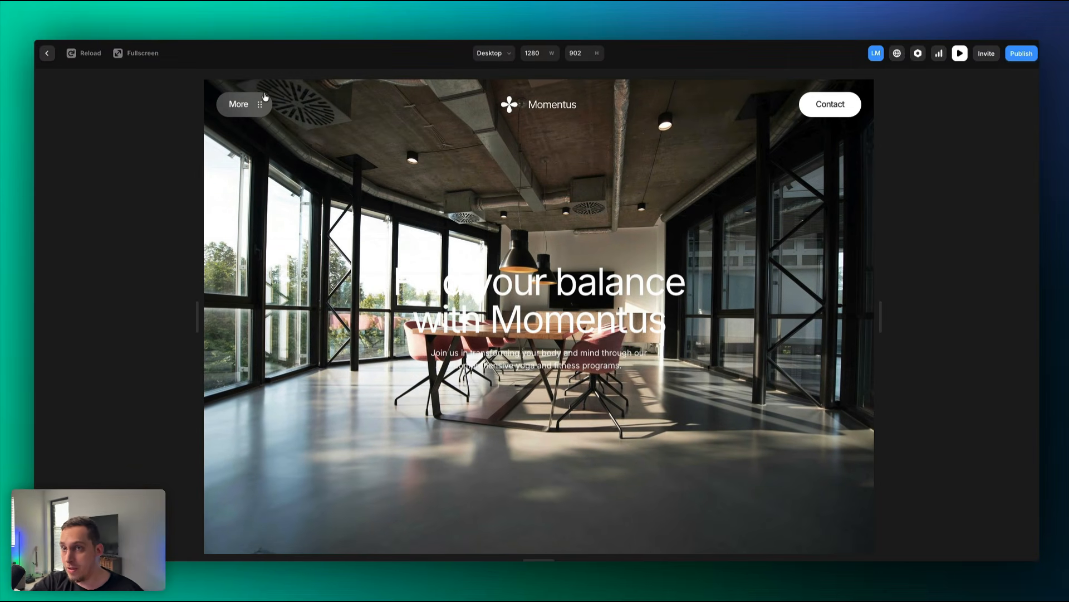
Re-preview the site and test expanding and collapsing the More navigation dropdown.
key(Escape)
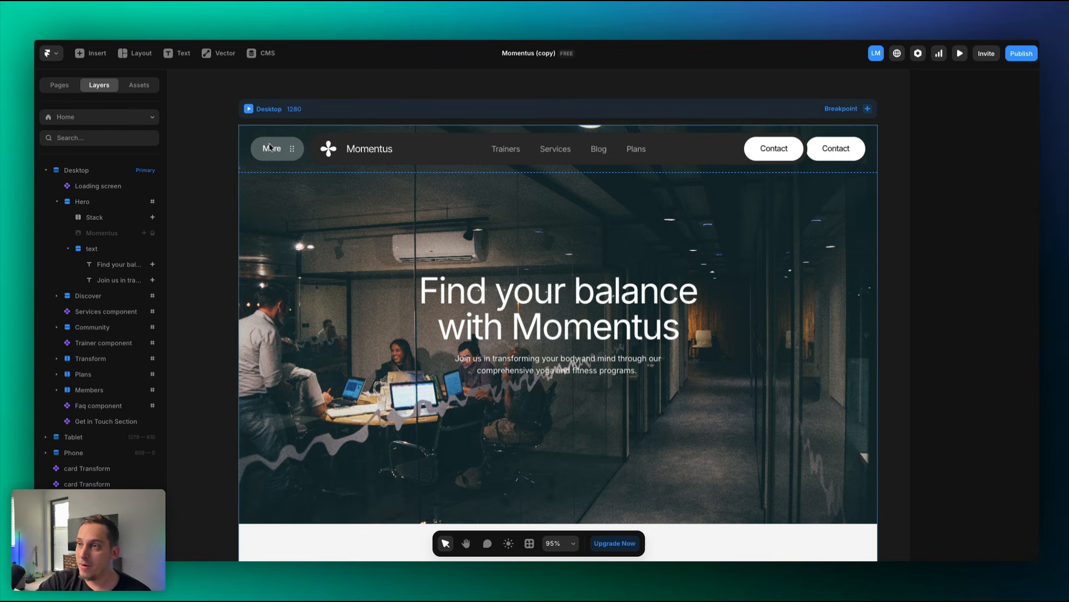
key(super+p)
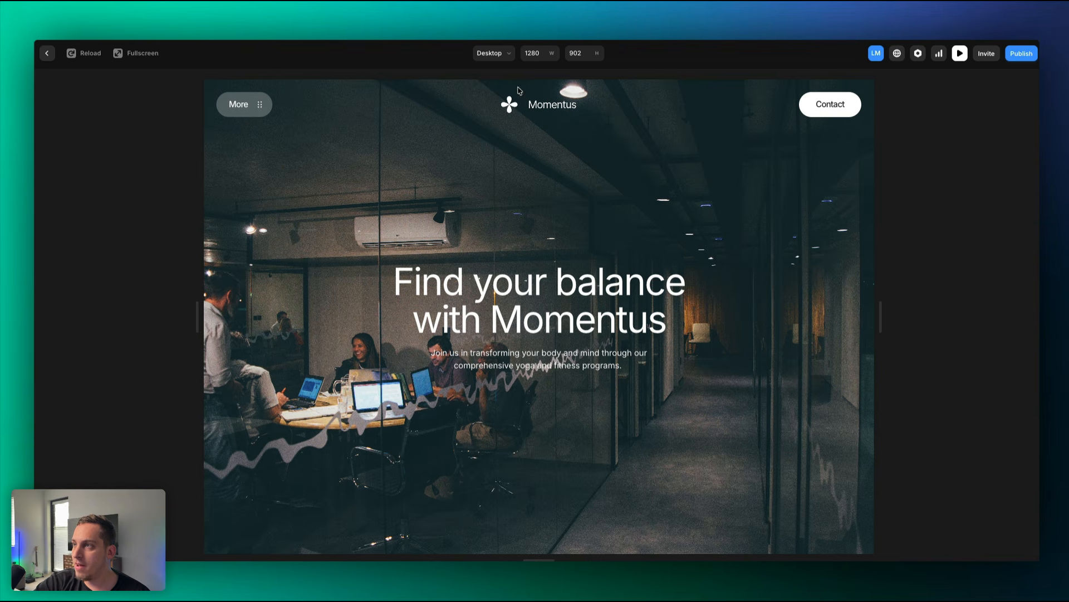
scroll(425, 277, down, 10)
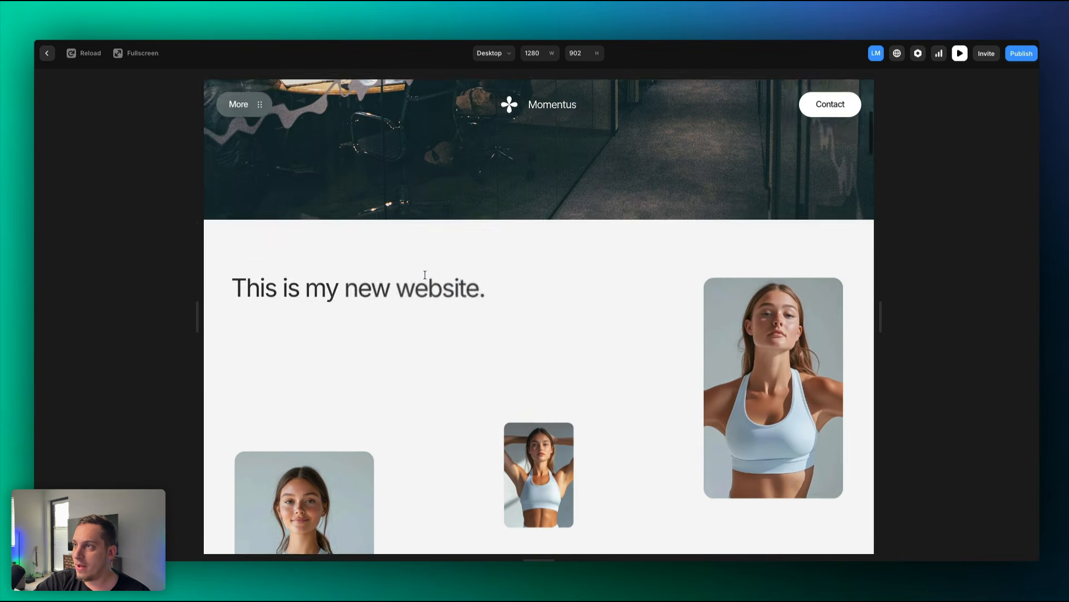
scroll(425, 277, up, 12)
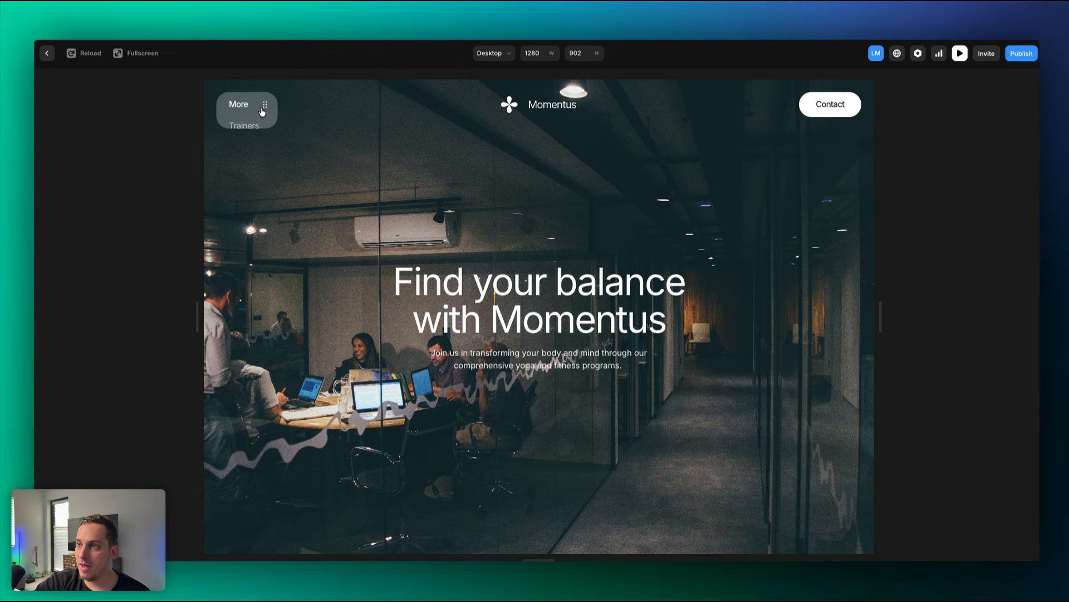
click(263, 107)
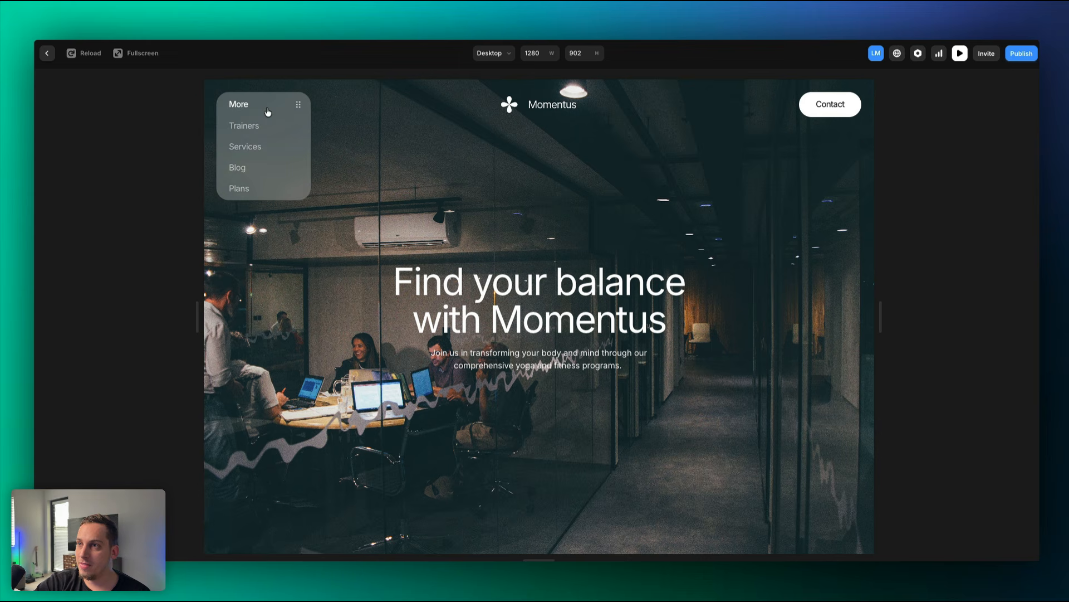
click(299, 105)
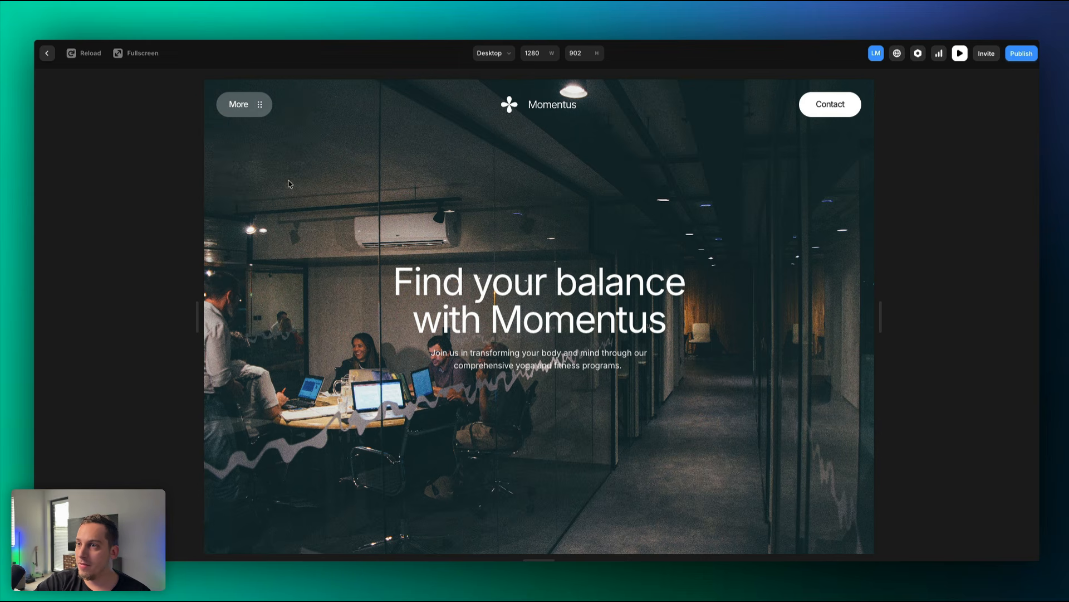
Back in the editor, open the Base with two navs layout.
scroll(296, 190, down, 10)
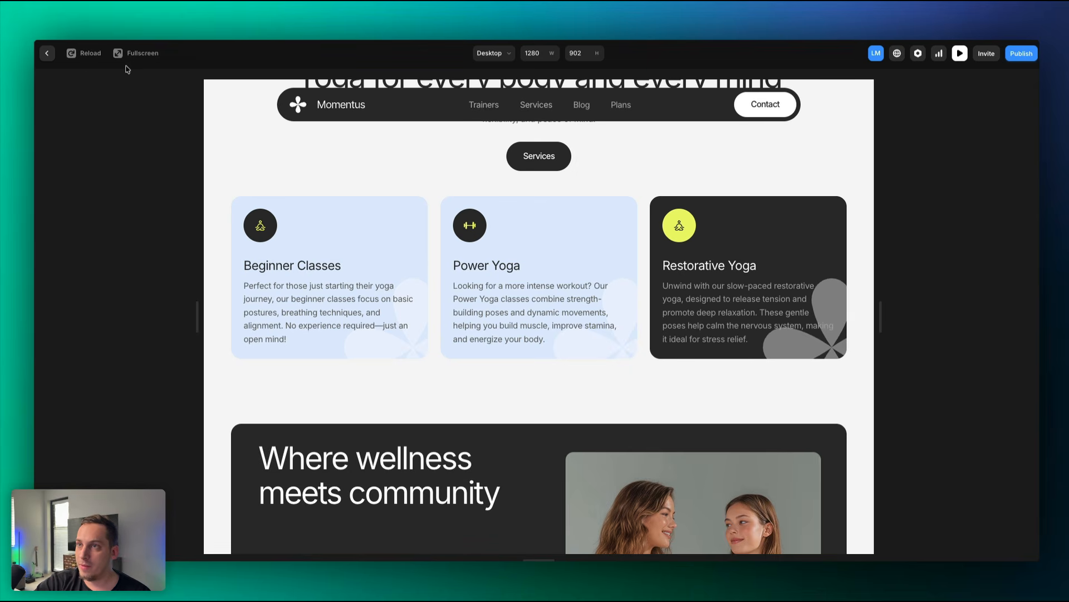
click(49, 54)
double_click(379, 153)
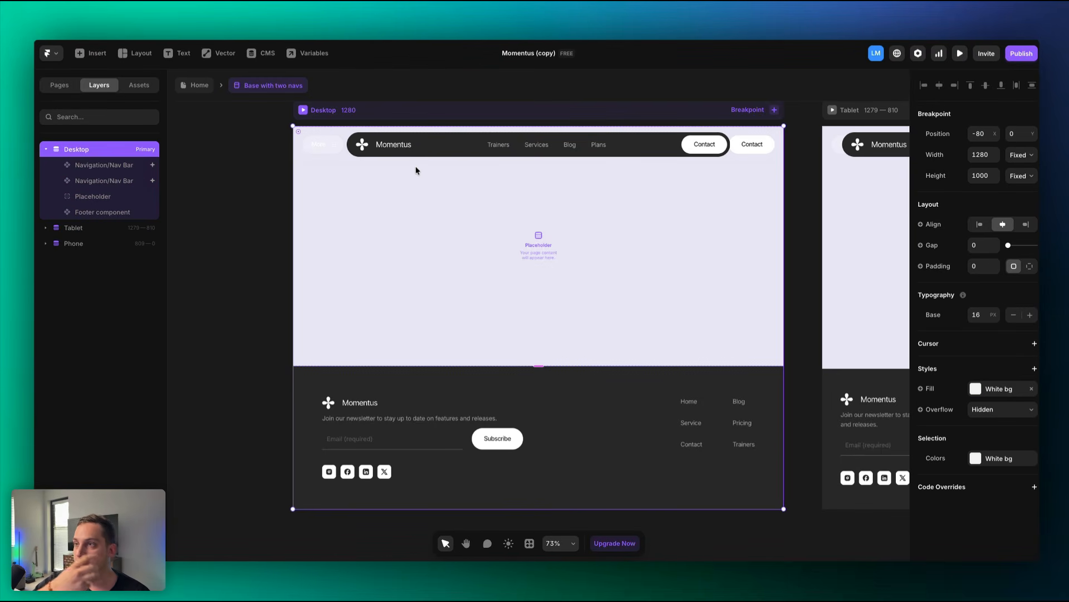
Compare the two navigation bar layers, then edit the Nav Bar component.
click(334, 146)
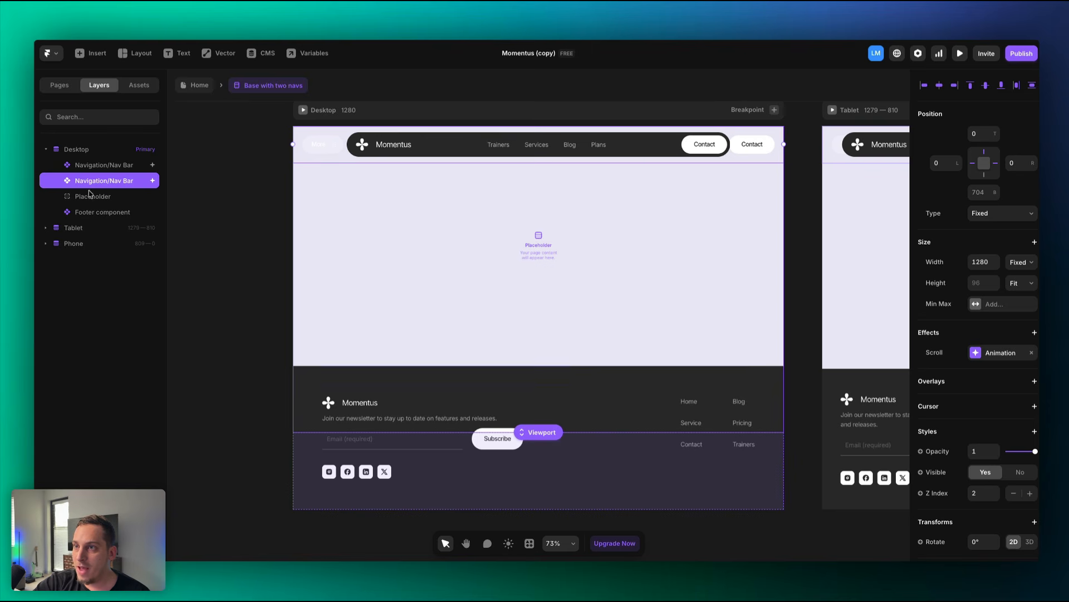
click(125, 166)
click(117, 178)
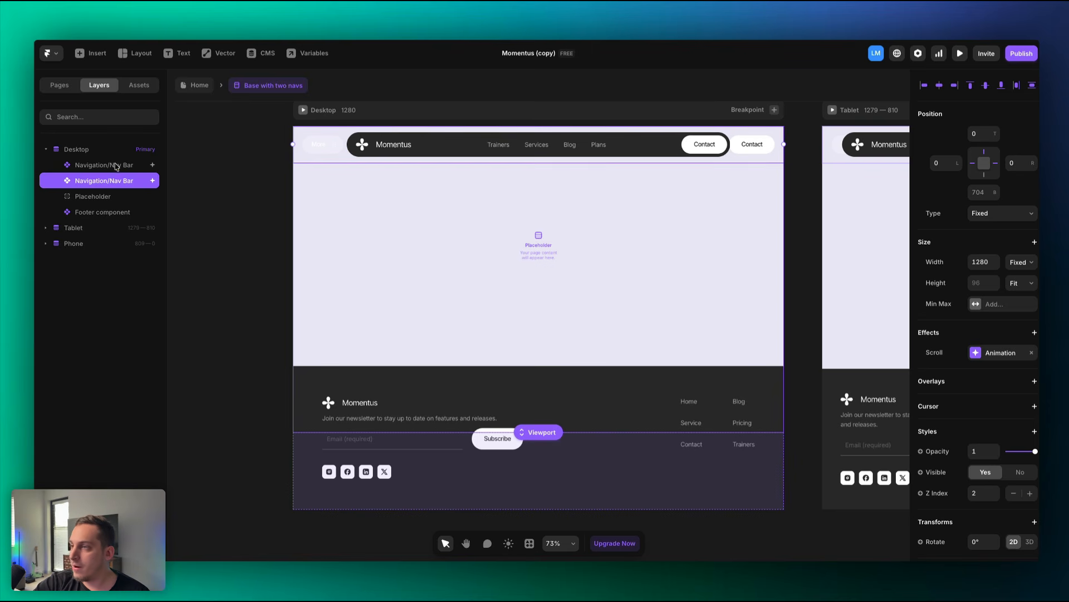
click(115, 165)
click(264, 151)
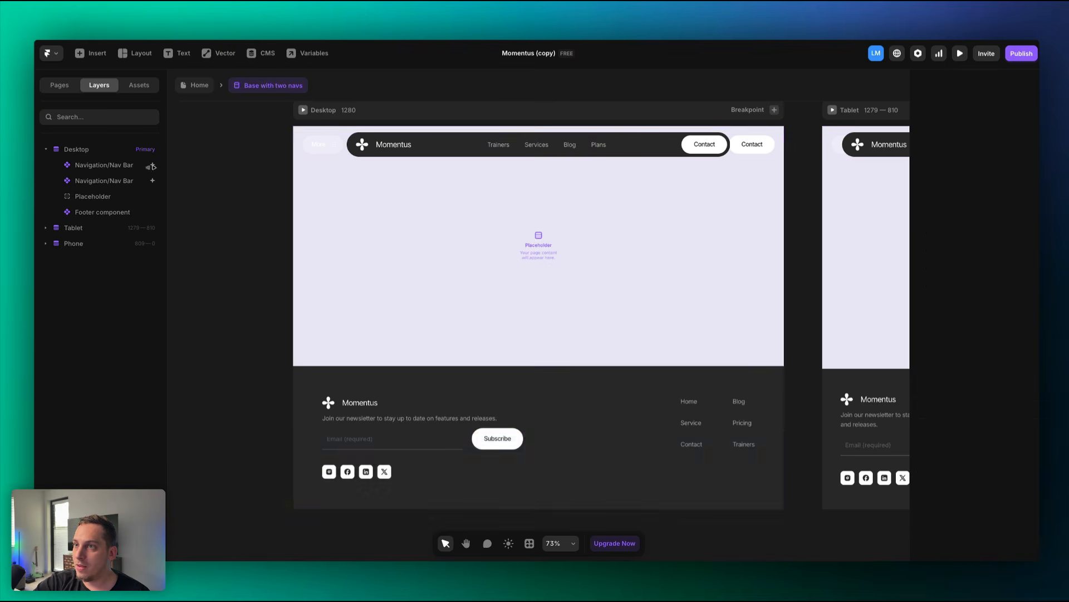
click(132, 168)
right_click(132, 169)
click(152, 198)
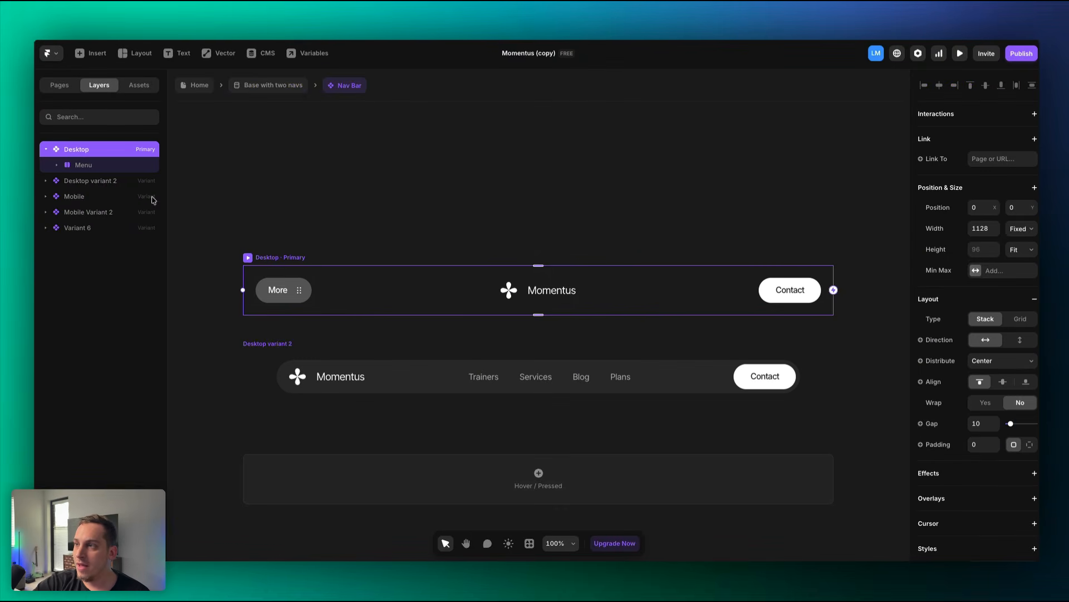
Inspect the More button and the Logo's black and white variants, then return to Nav Bar.
scroll(321, 307, down, 5)
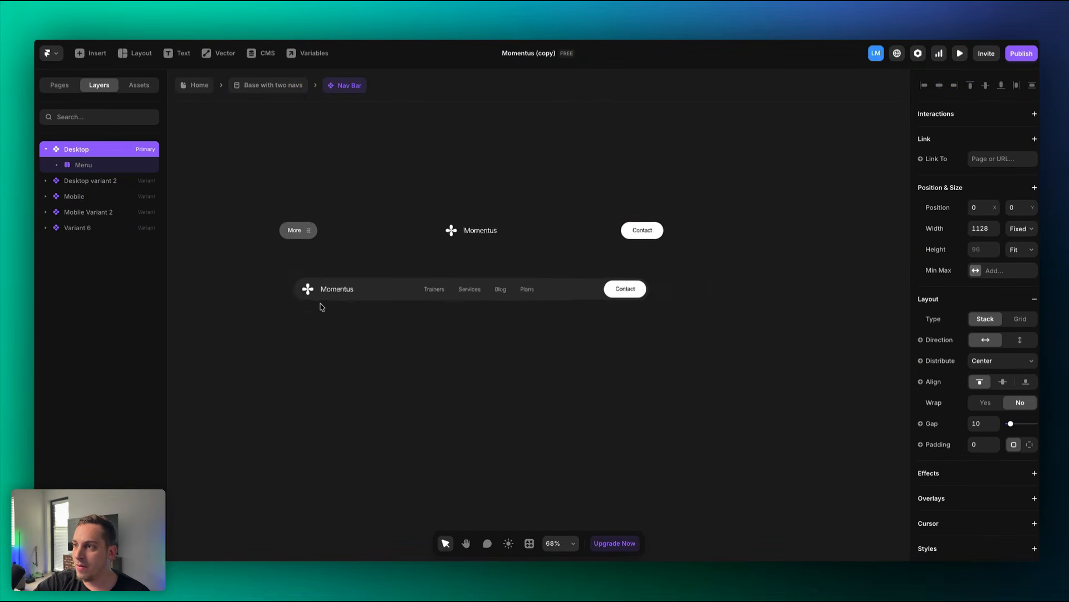
click(318, 244)
scroll(320, 244, up, 5)
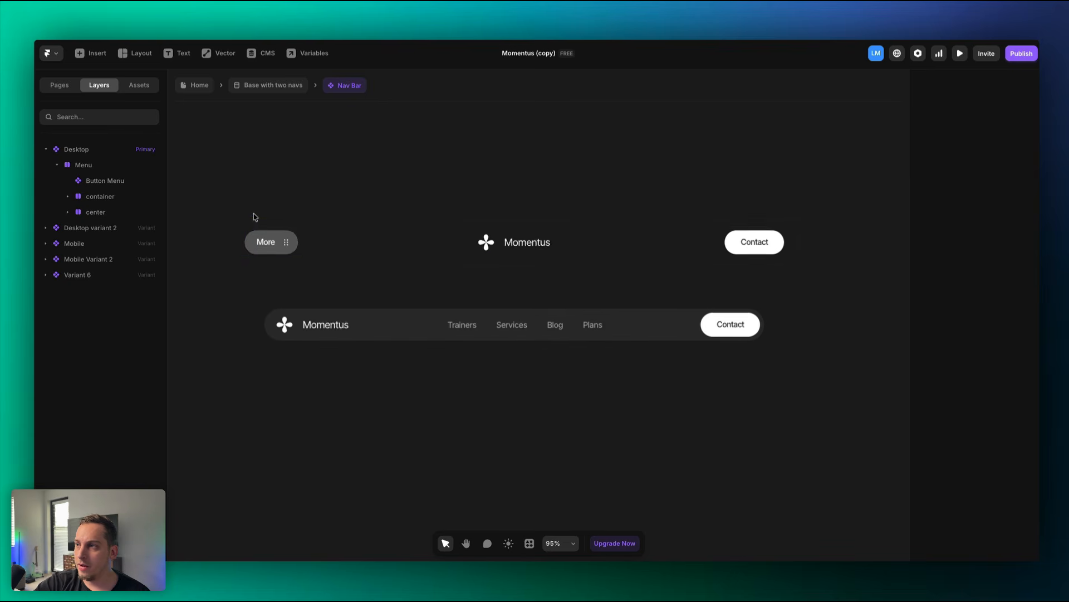
click(527, 250)
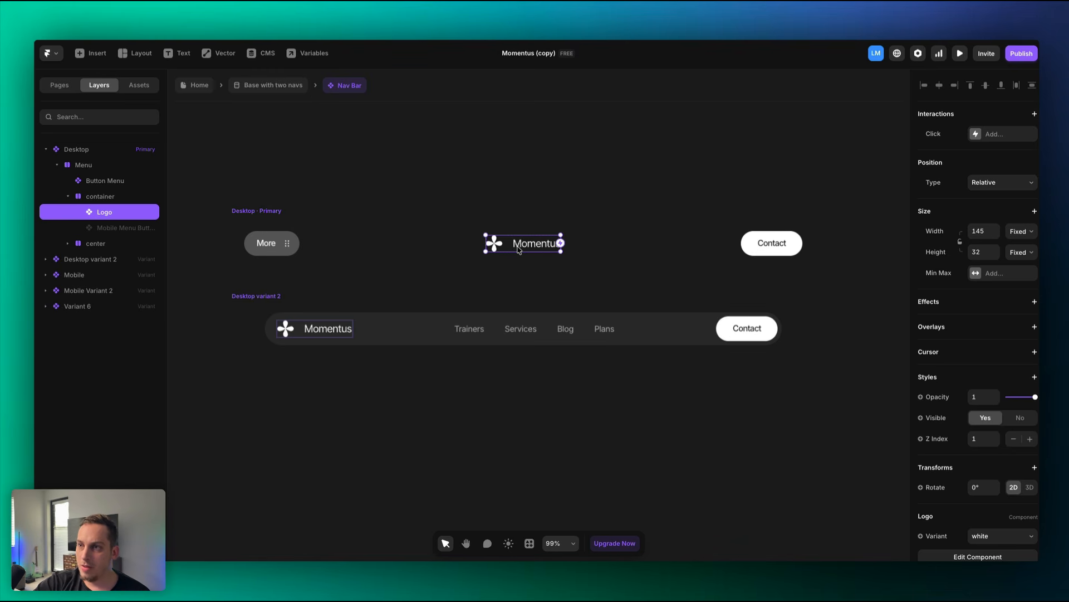
double_click(518, 249)
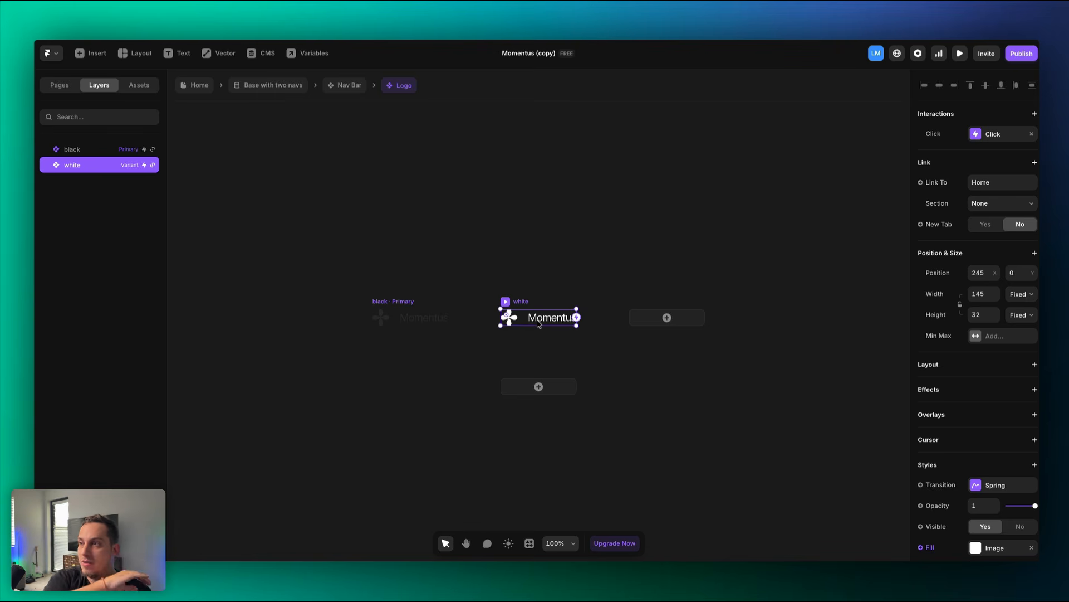
key(Escape)
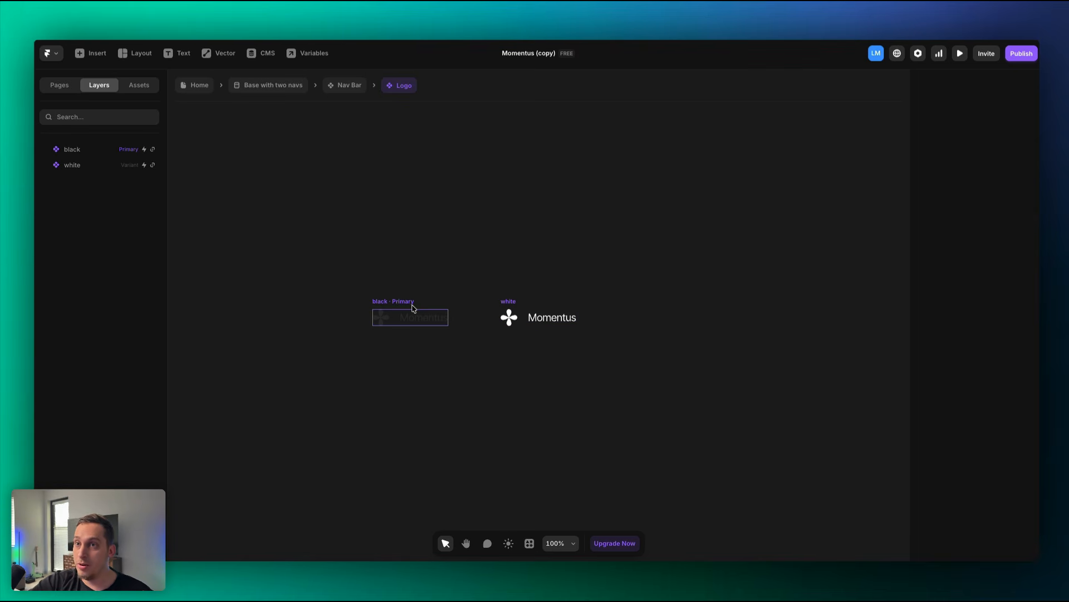
click(504, 305)
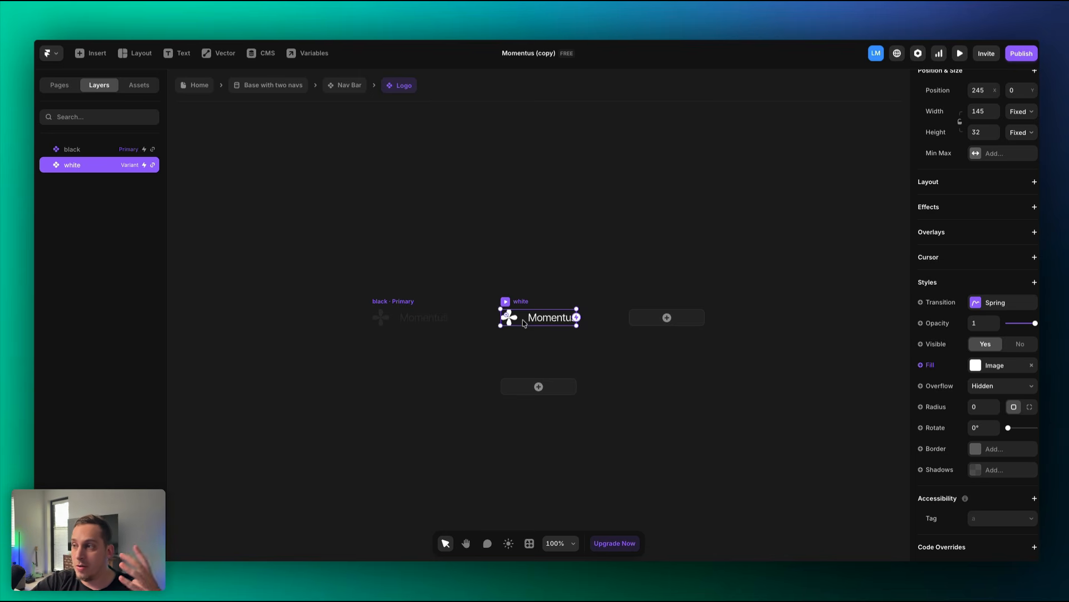
scroll(522, 321, up, 5)
scroll(460, 336, left, 2)
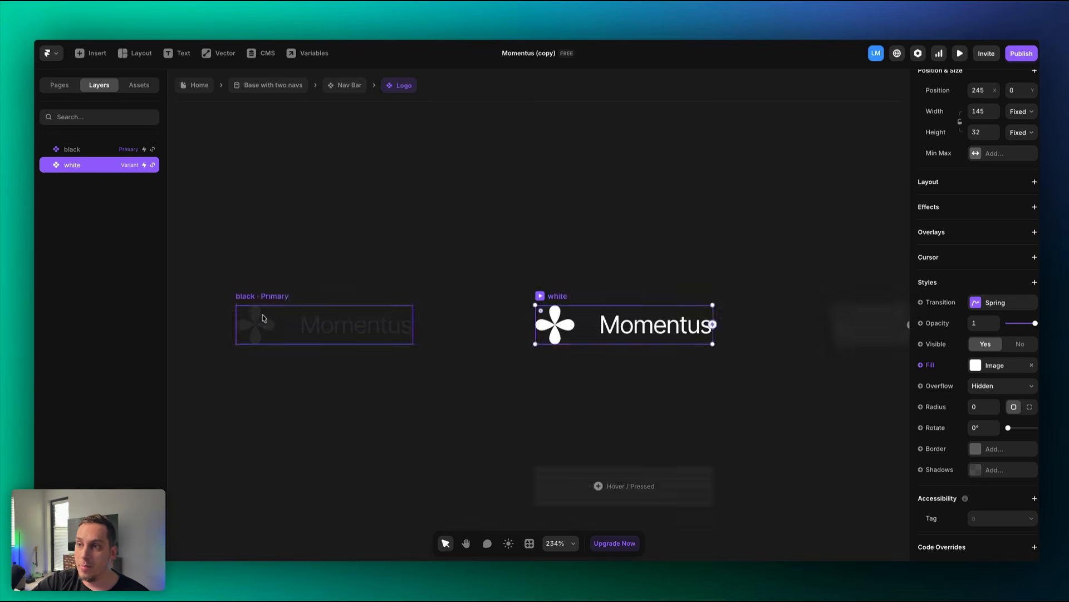
key(Escape)
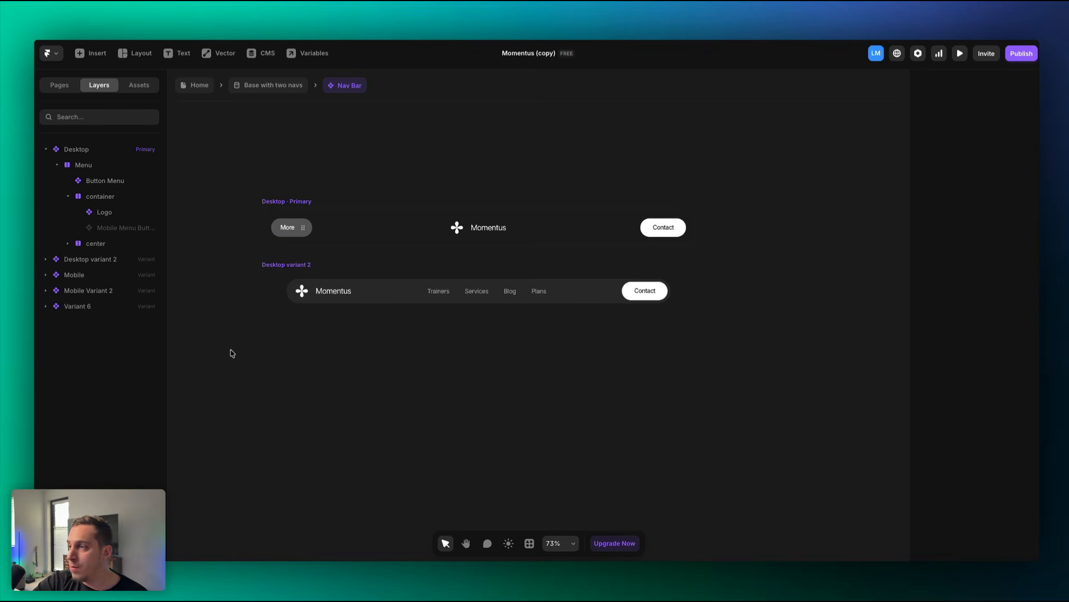
double_click(297, 233)
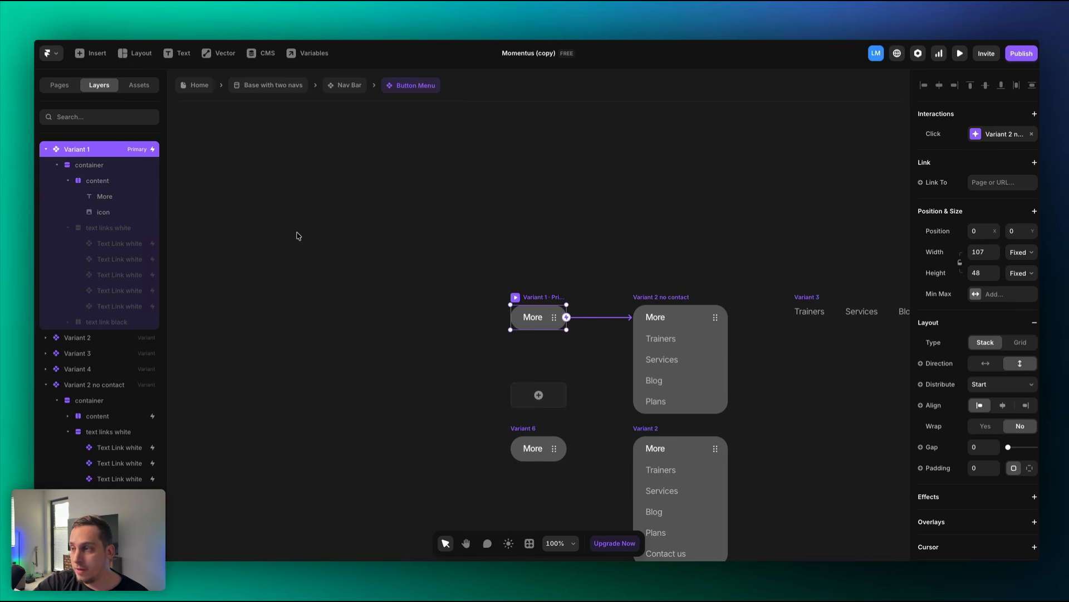
scroll(575, 281, down, 1)
scroll(575, 282, right, 1)
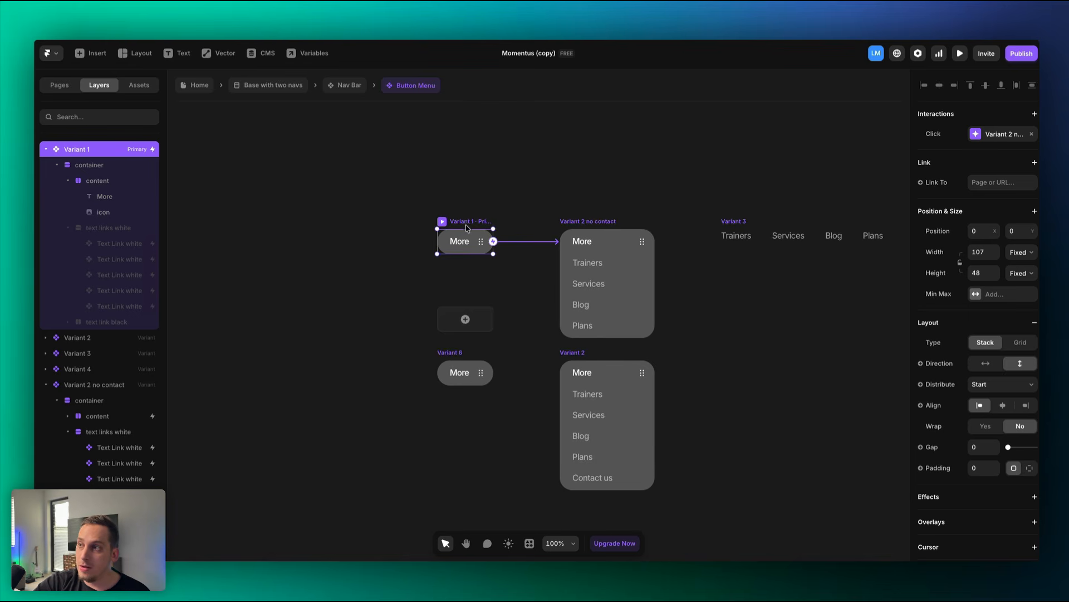
click(605, 227)
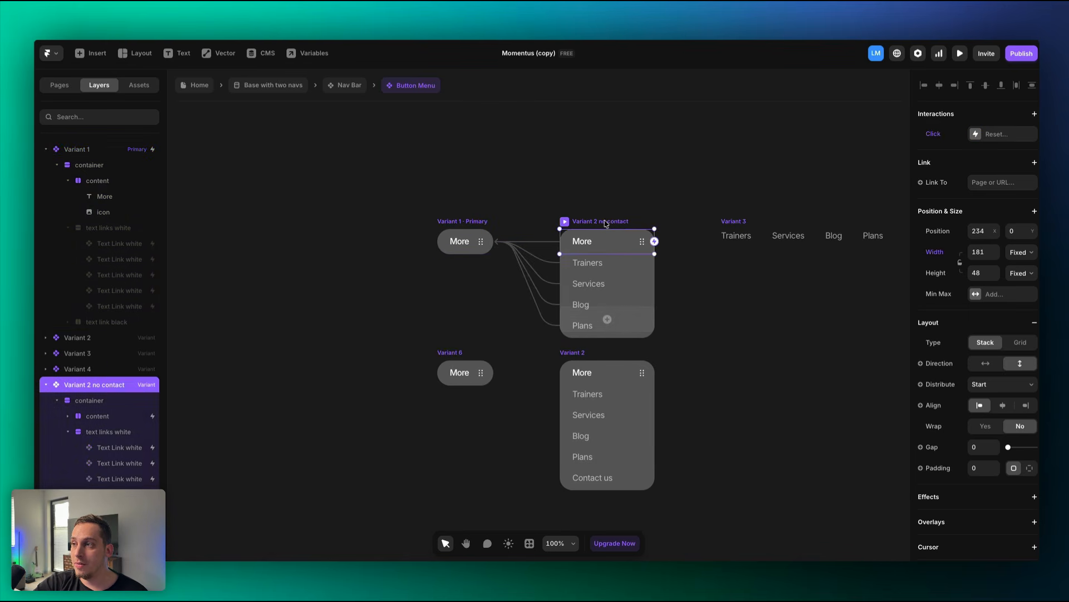
click(505, 229)
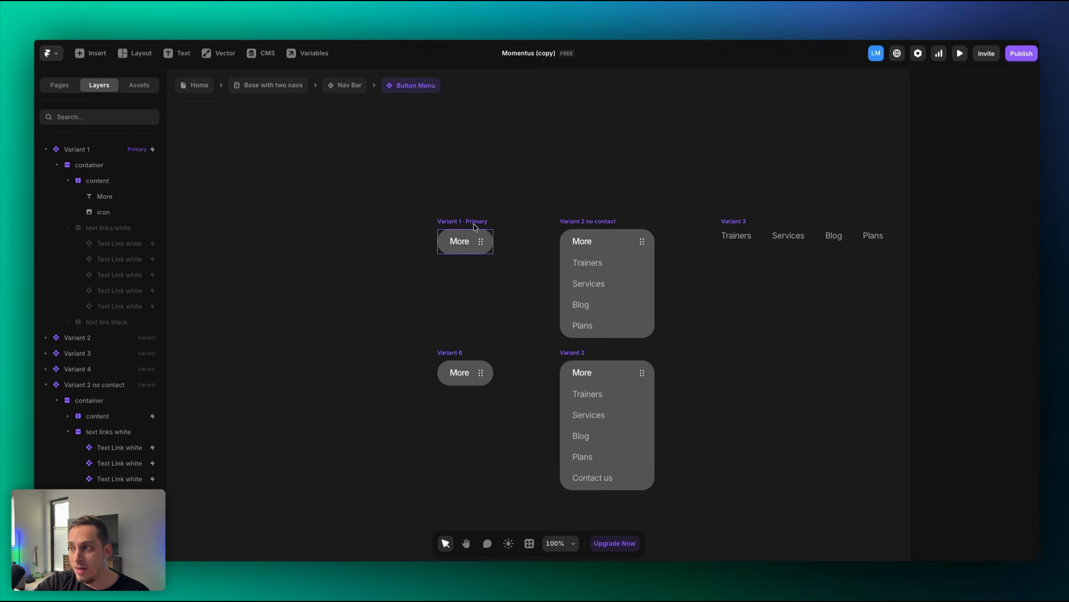
click(590, 269)
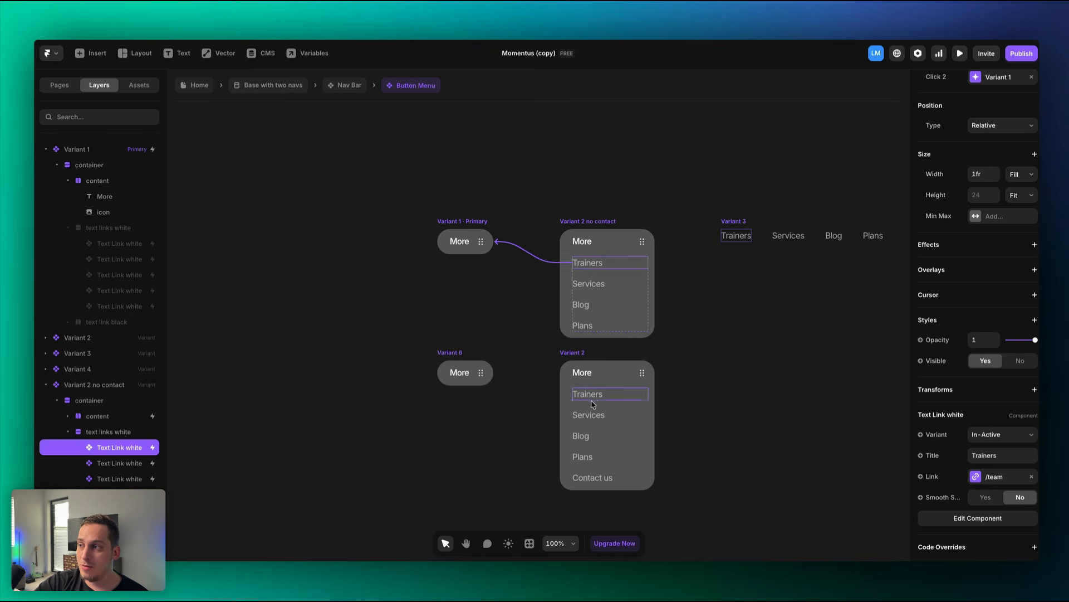
ctrl+scroll(648, 234, up, 3)
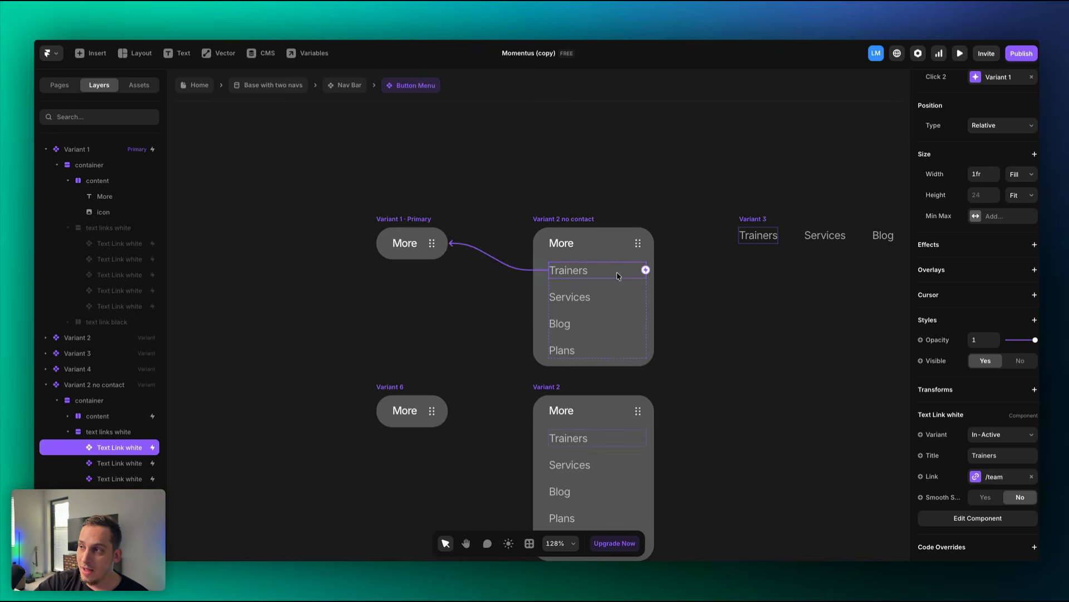
scroll(734, 362, down, 2)
scroll(734, 362, down, 1)
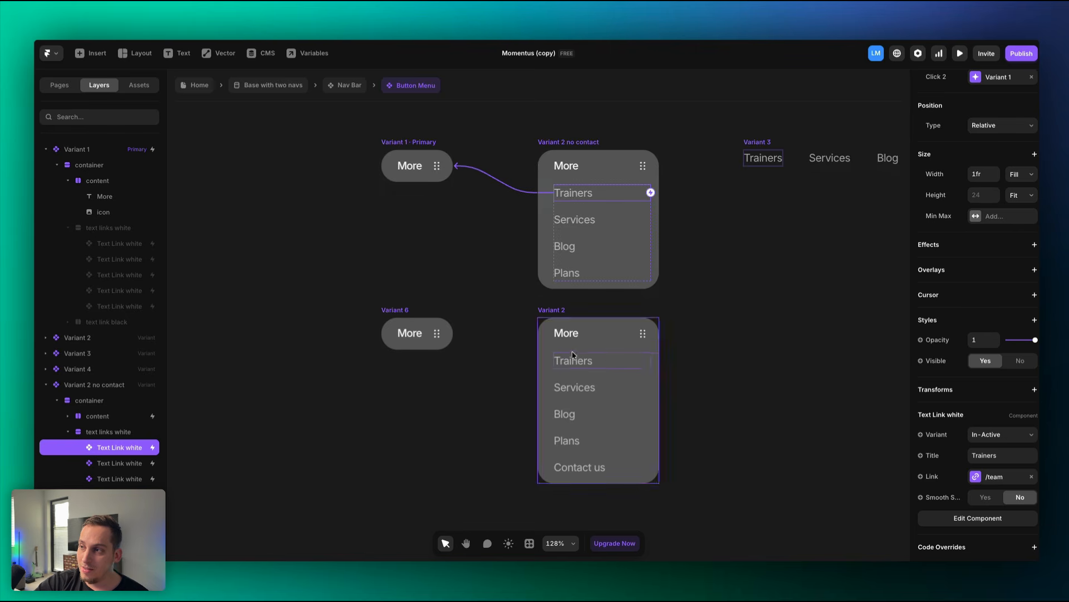
click(415, 144)
ctrl+scroll(421, 147, up, 3)
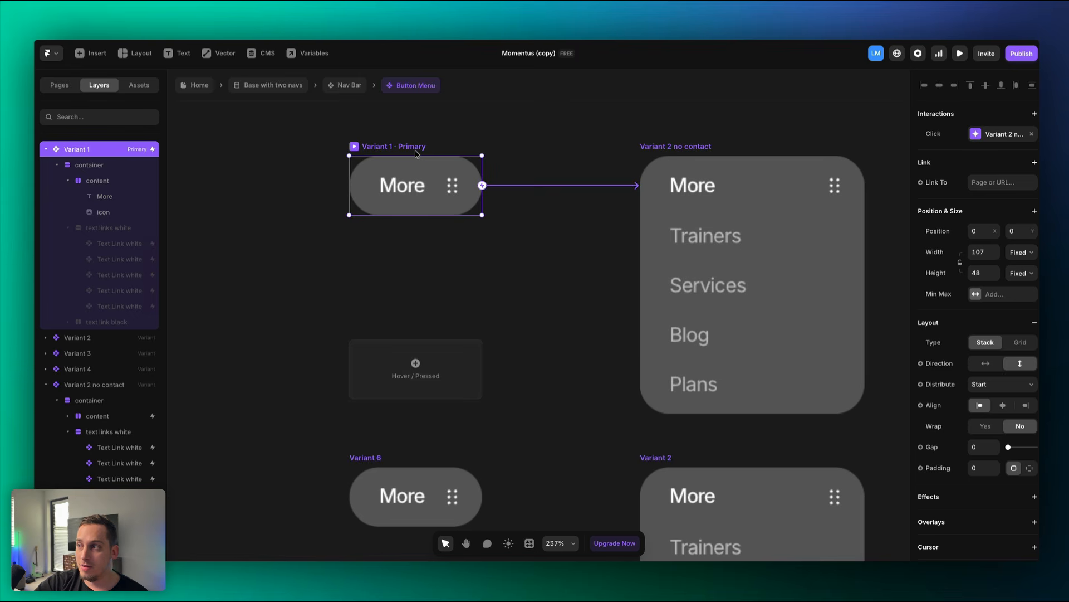
click(720, 250)
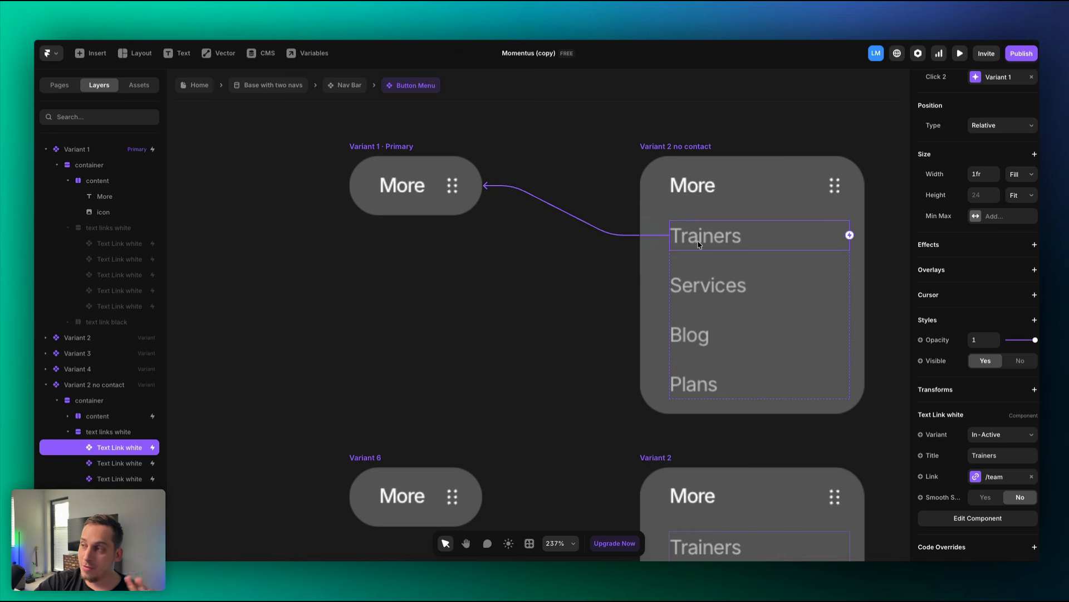
click(387, 148)
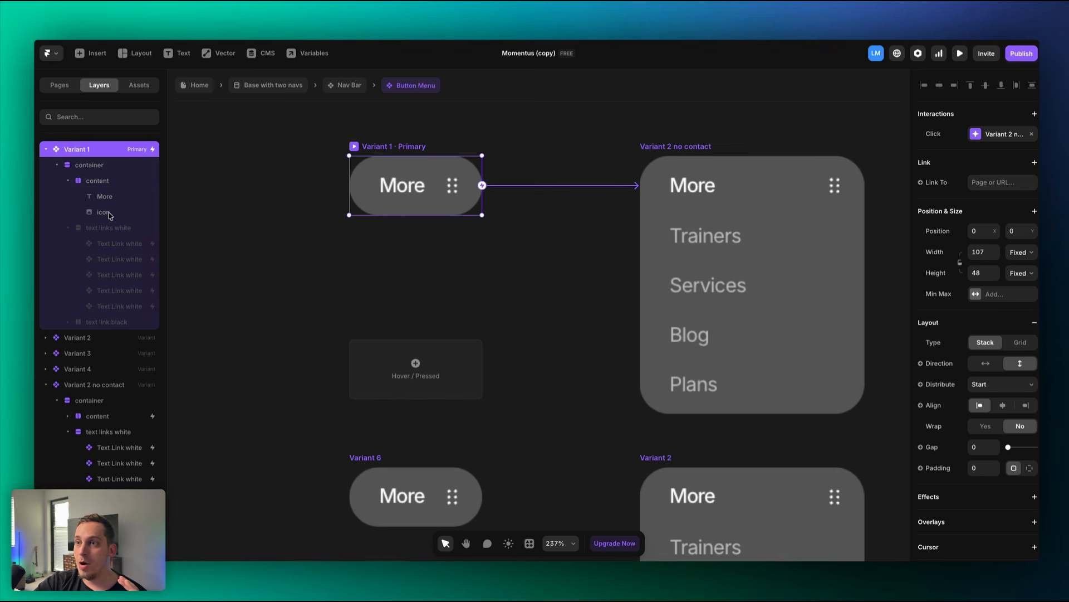
click(109, 233)
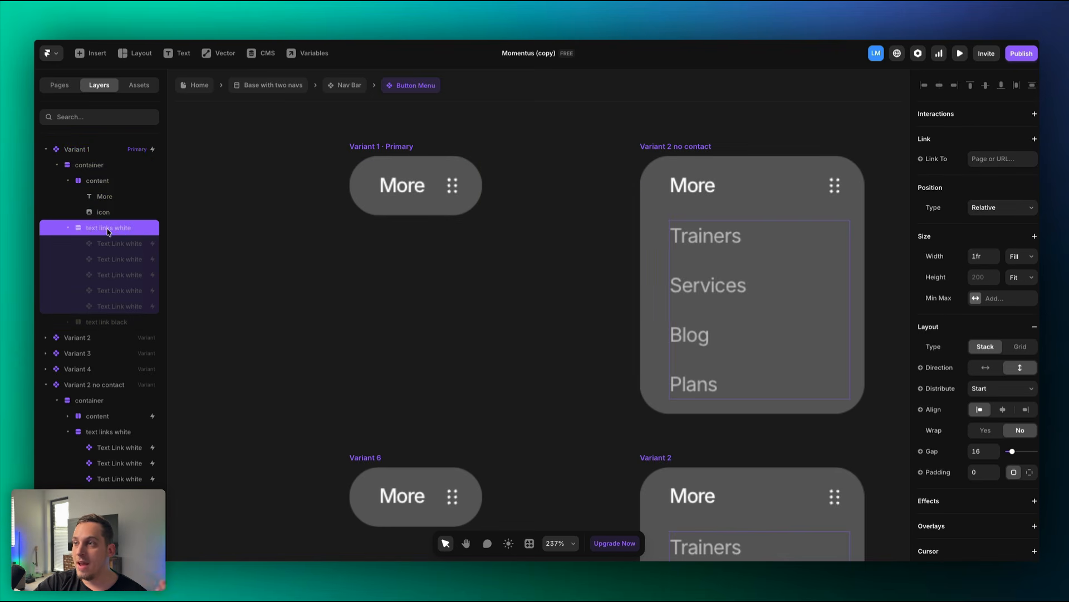
Change the first white Text Link's Title from Trainers to Team across the menu variants.
click(130, 246)
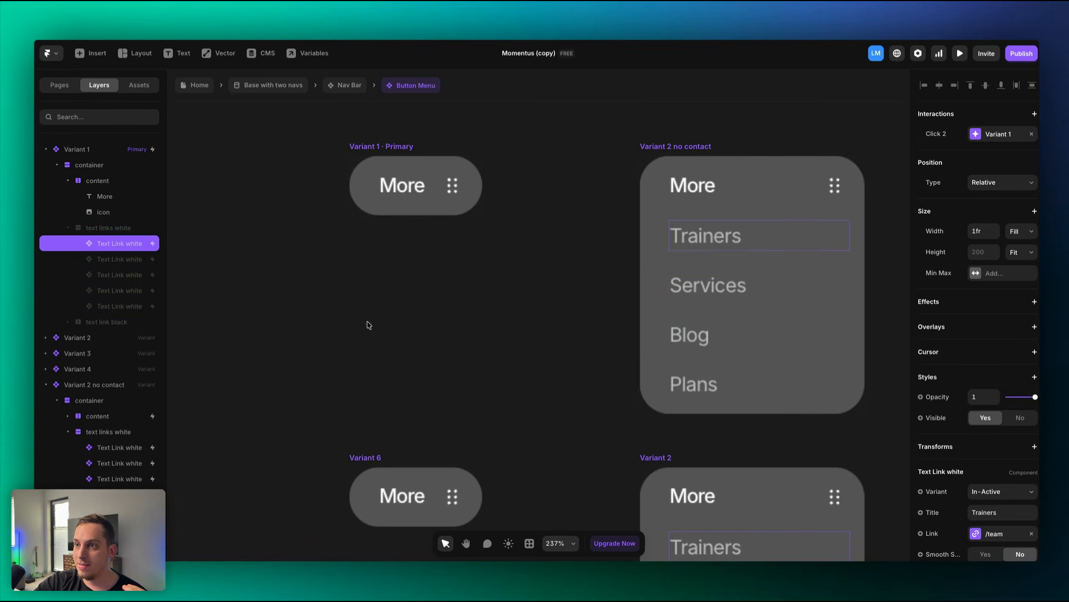
scroll(1000, 394, down, 1)
click(995, 483)
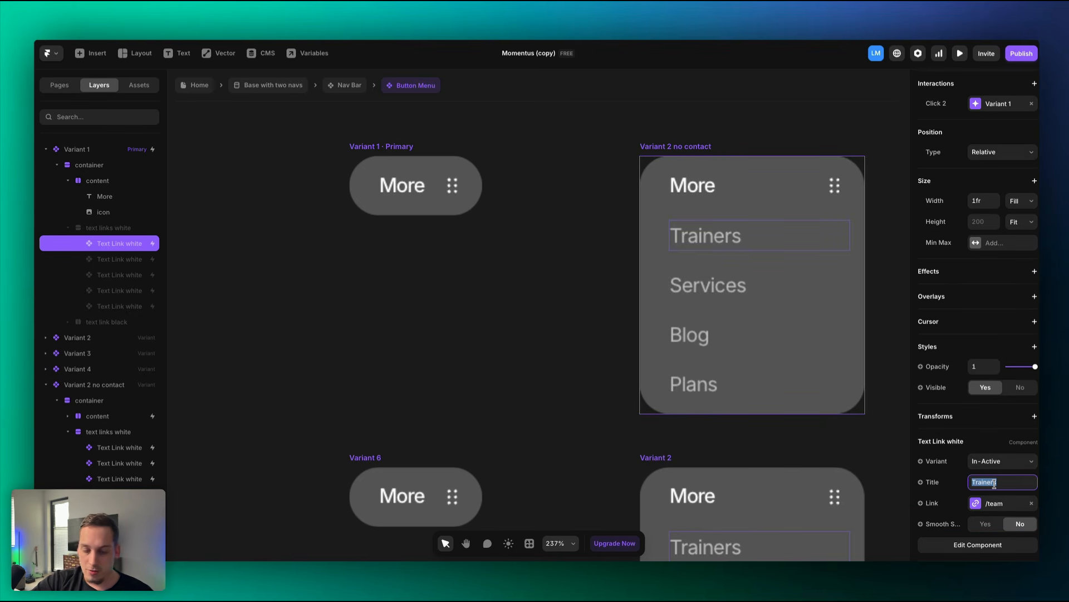
text(Team)
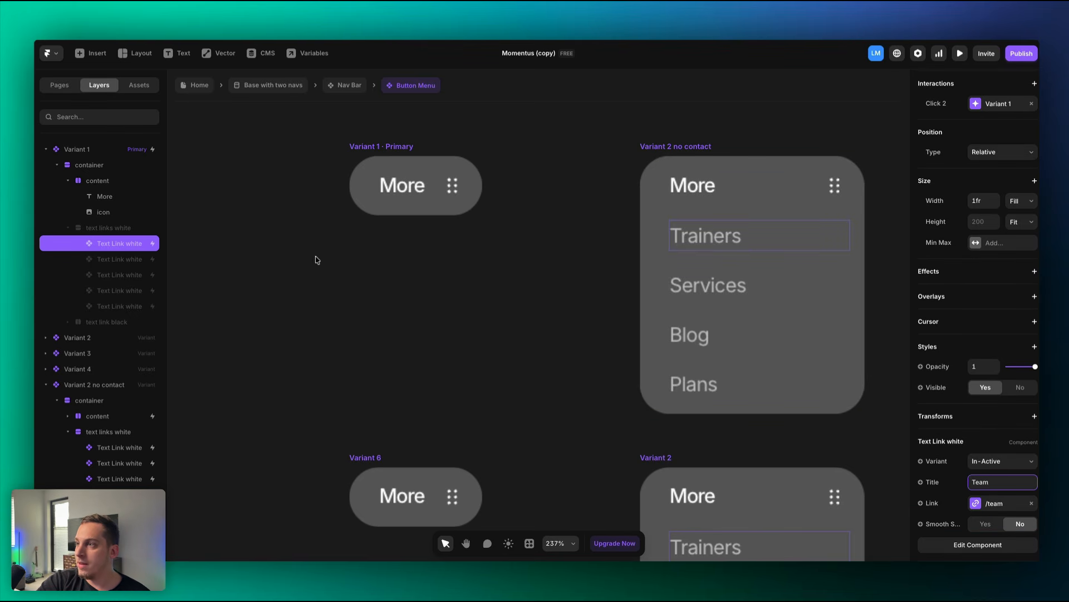
click(252, 256)
scroll(250, 259, down, 5)
scroll(249, 266, down, 2)
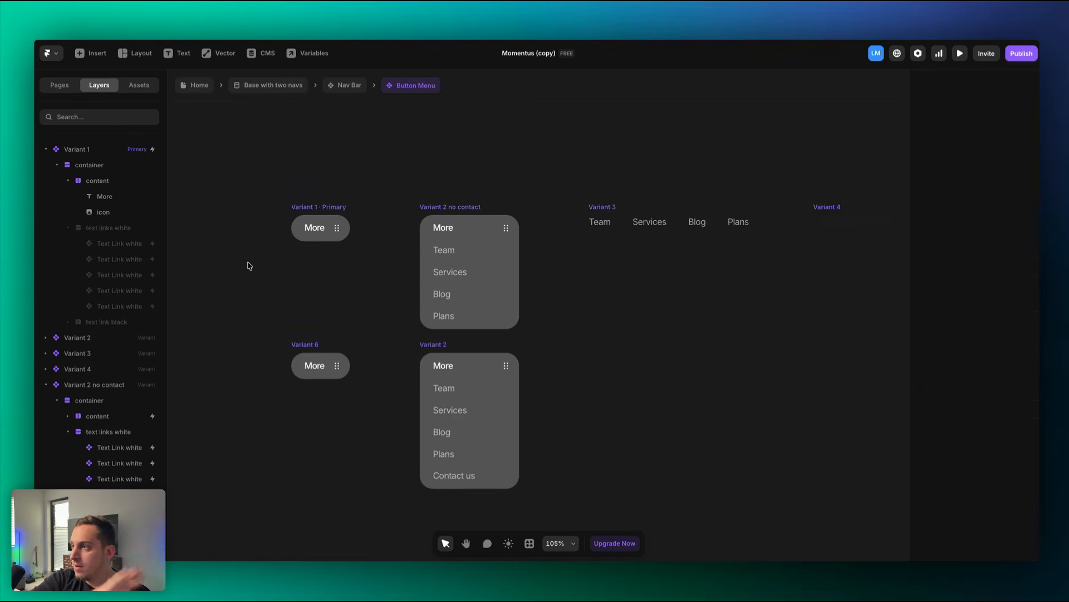
scroll(301, 256, right, 3)
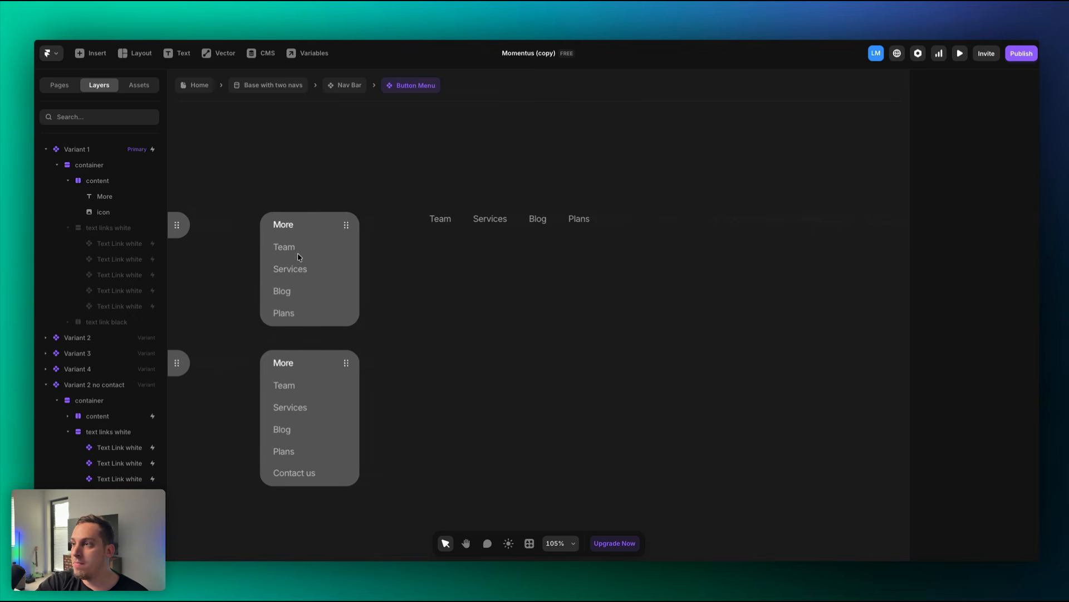
scroll(483, 232, right, 3)
scroll(484, 232, left, 6)
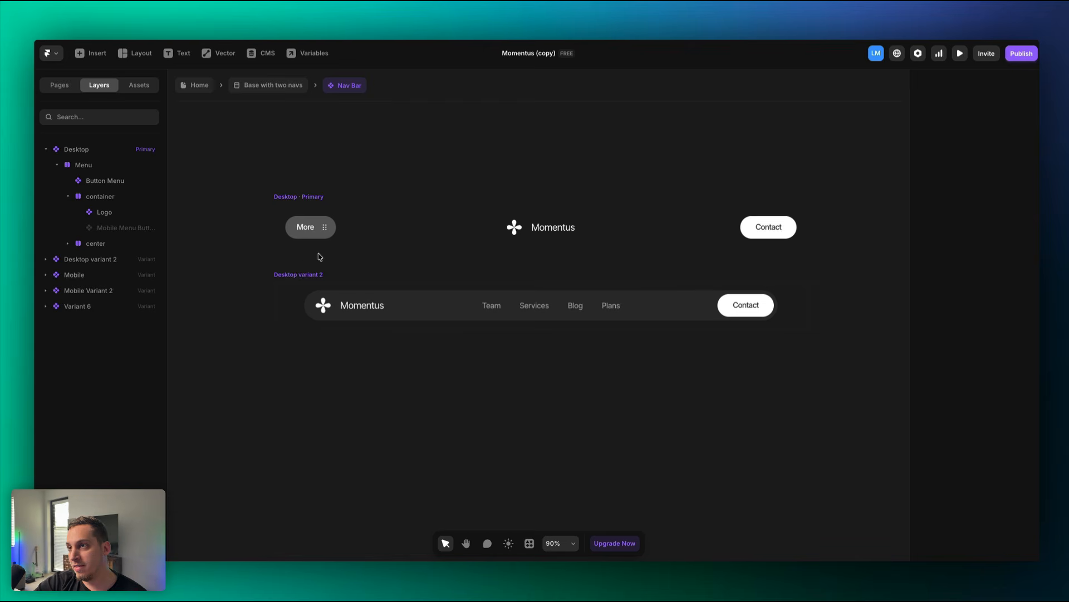
Go back to the Base with two navs layout and open the footer component.
click(284, 90)
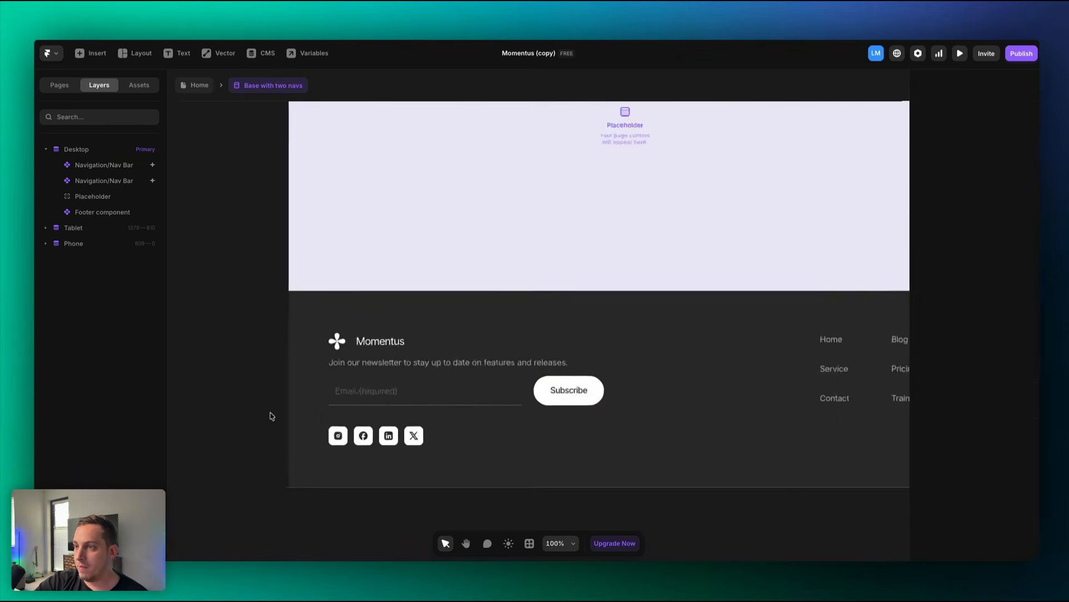
scroll(270, 416, up, 1)
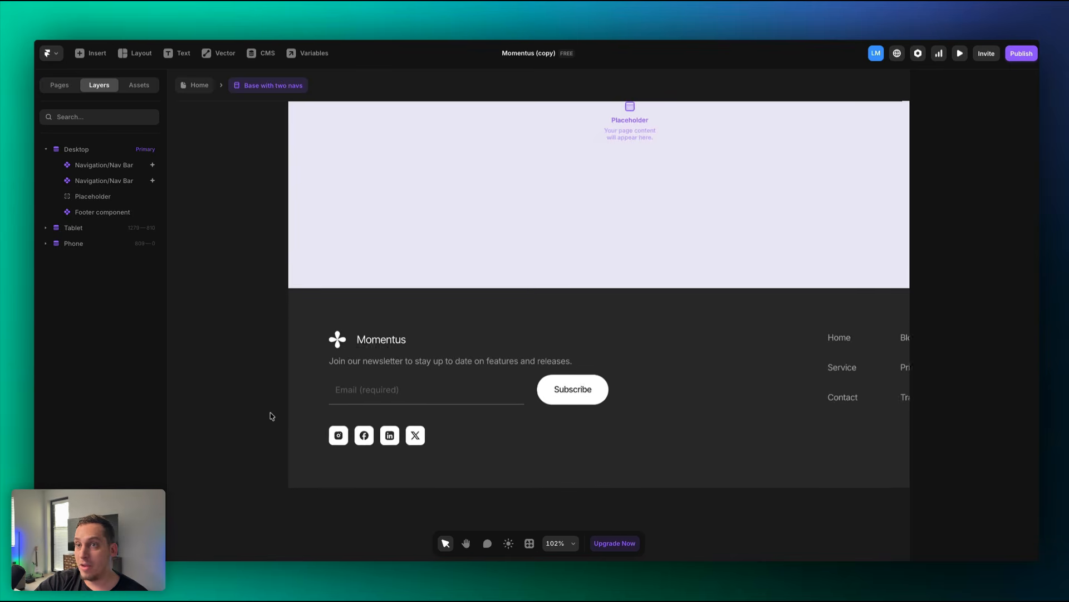
scroll(270, 415, right, 2)
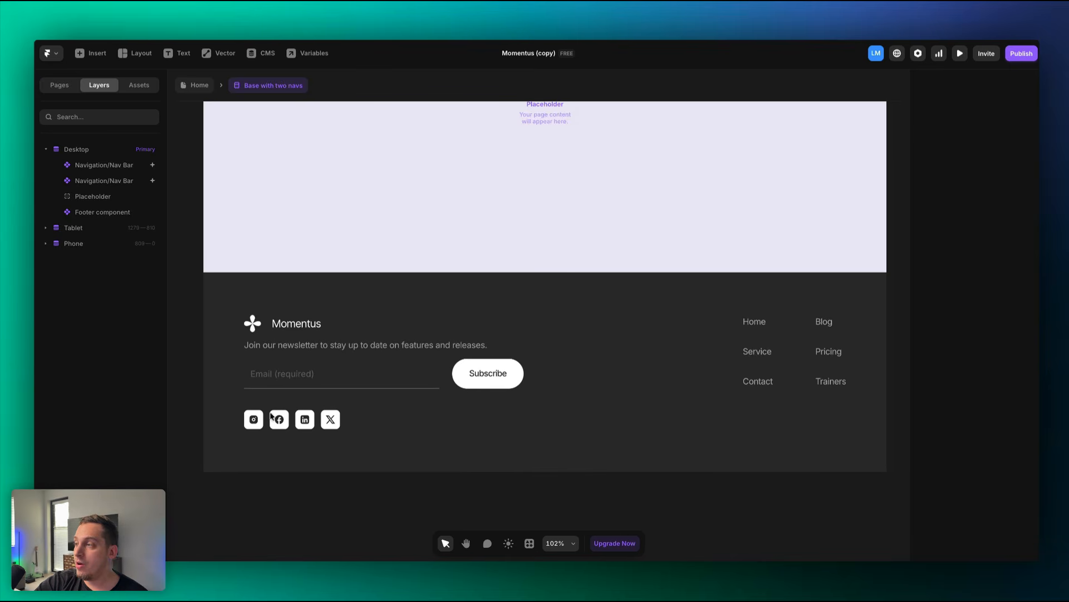
double_click(737, 384)
Set the footer's Trainers link Title to Team and check Desktop, Tablet and Mobile.
click(810, 371)
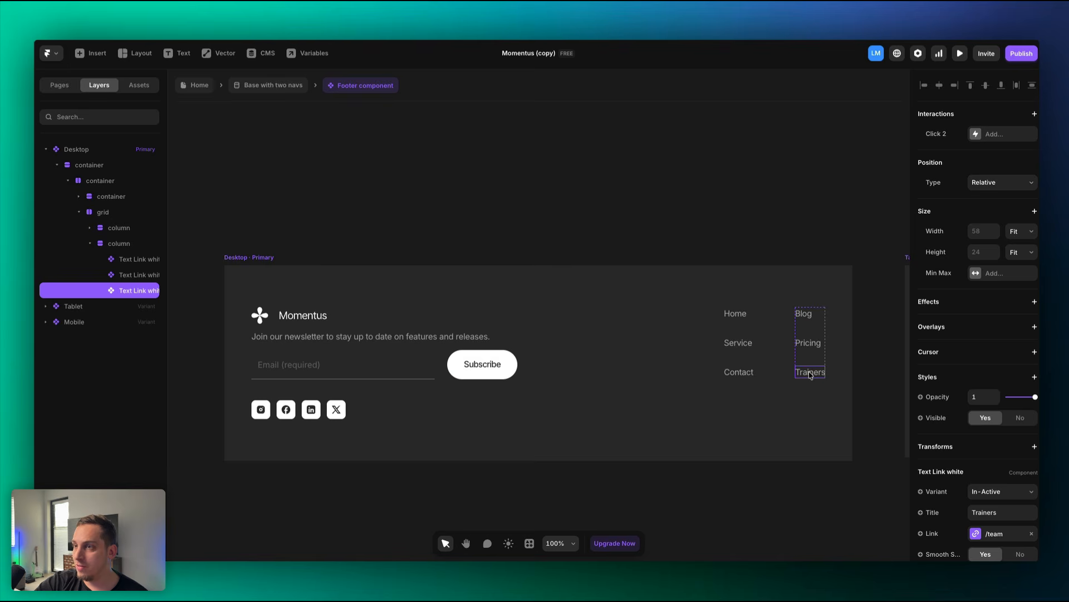
click(1000, 504)
text(Tea)
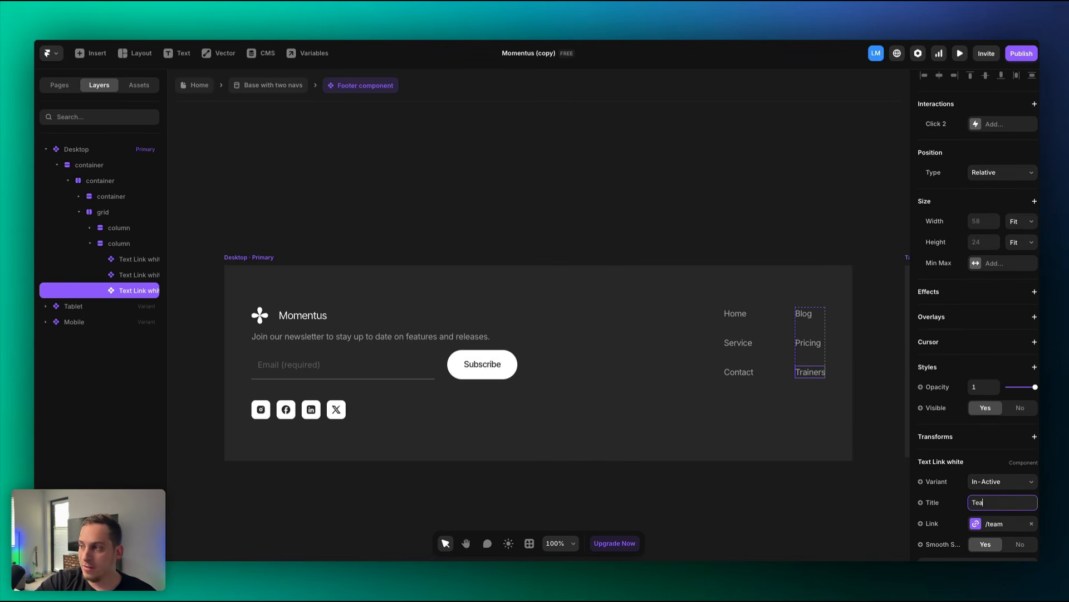
text(m)
click(783, 199)
scroll(783, 199, down, 3)
scroll(785, 199, right, 5)
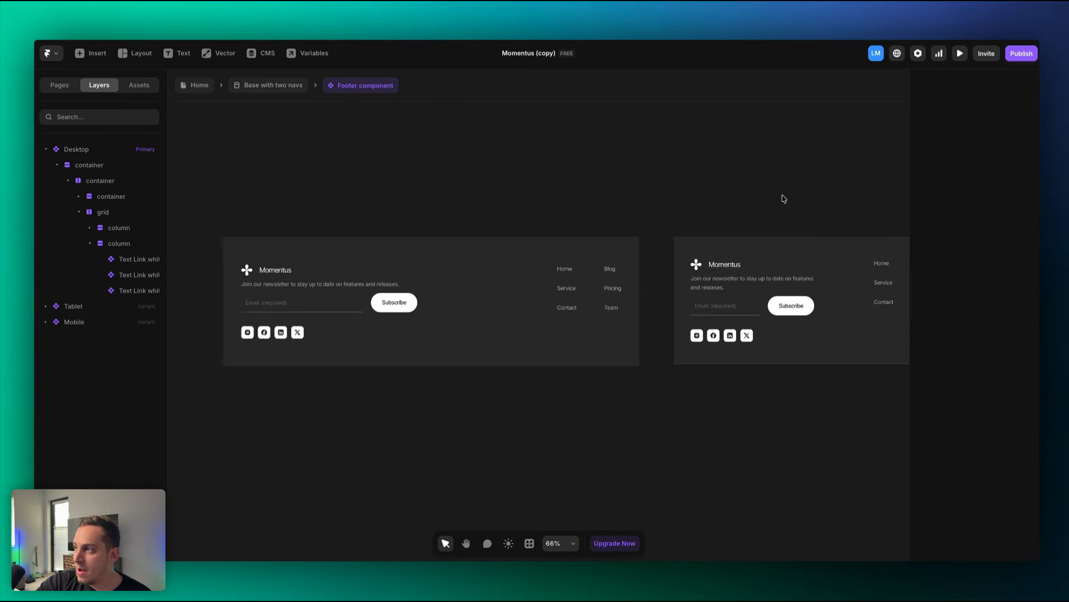
scroll(780, 199, right, 5)
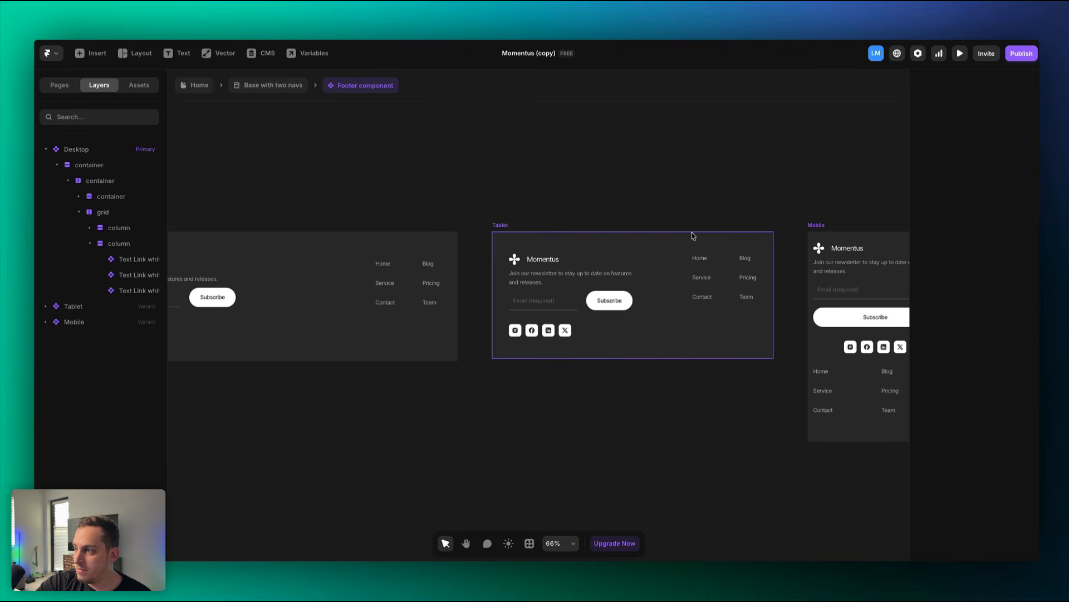
scroll(693, 235, right, 5)
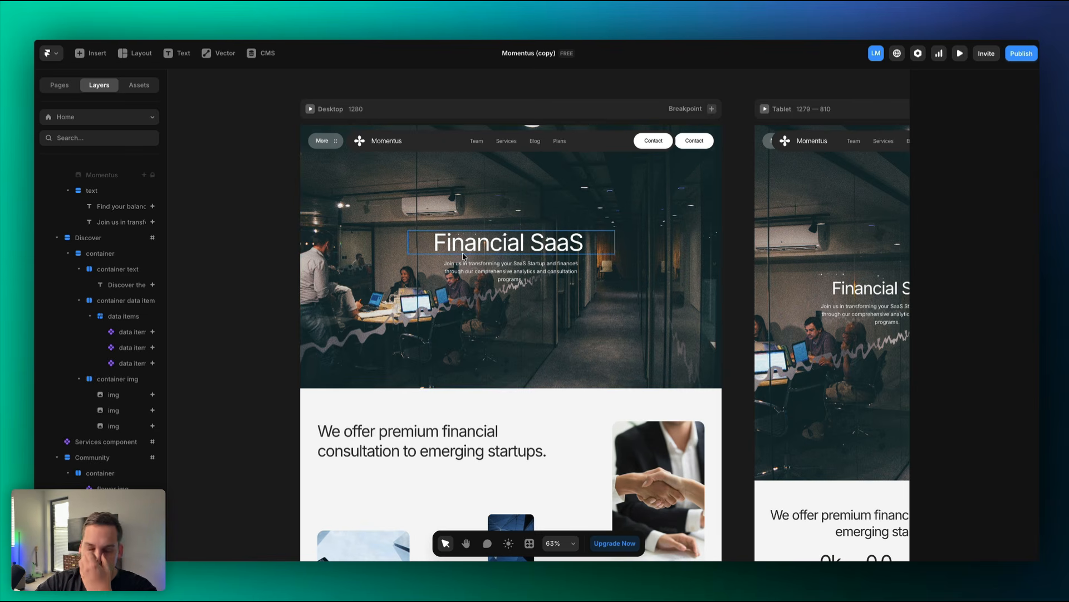
Scroll down to the Team List and open the trainer card component.
scroll(451, 309, down, 5)
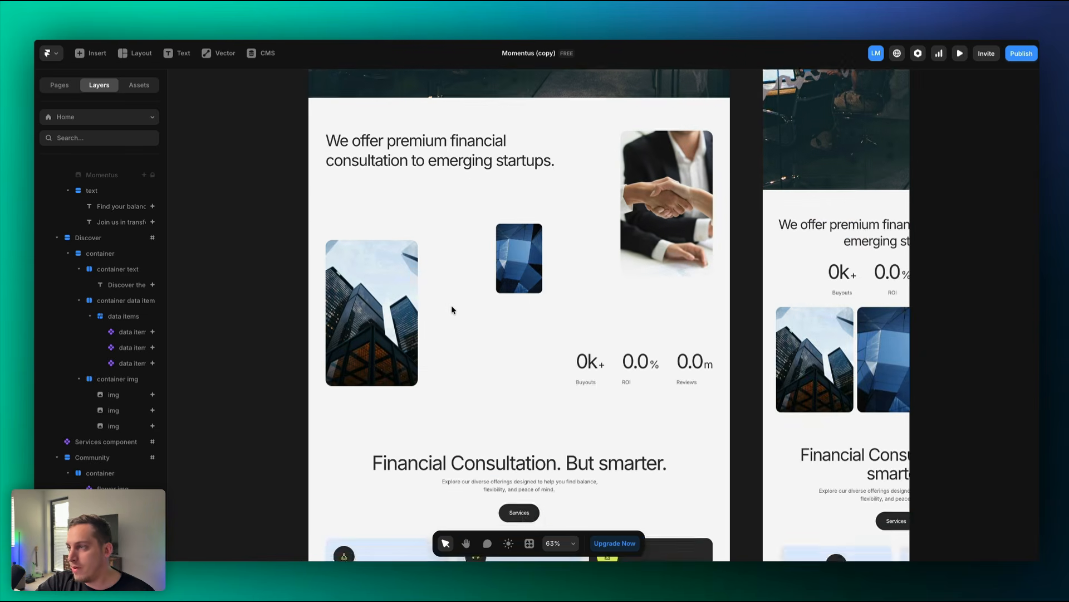
scroll(452, 309, down, 5)
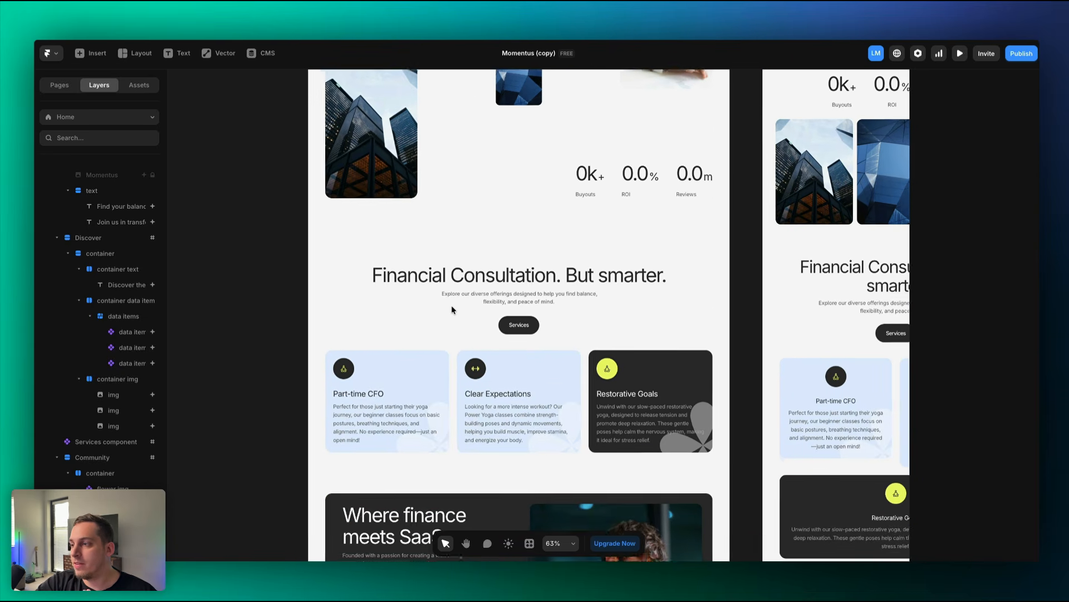
scroll(452, 309, down, 6)
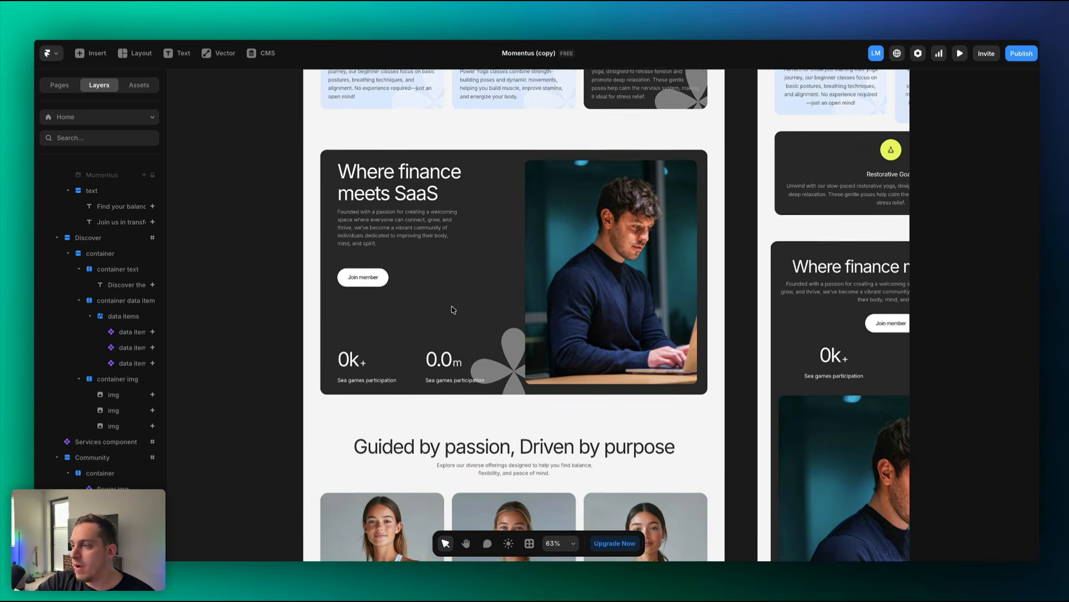
scroll(452, 309, down, 3)
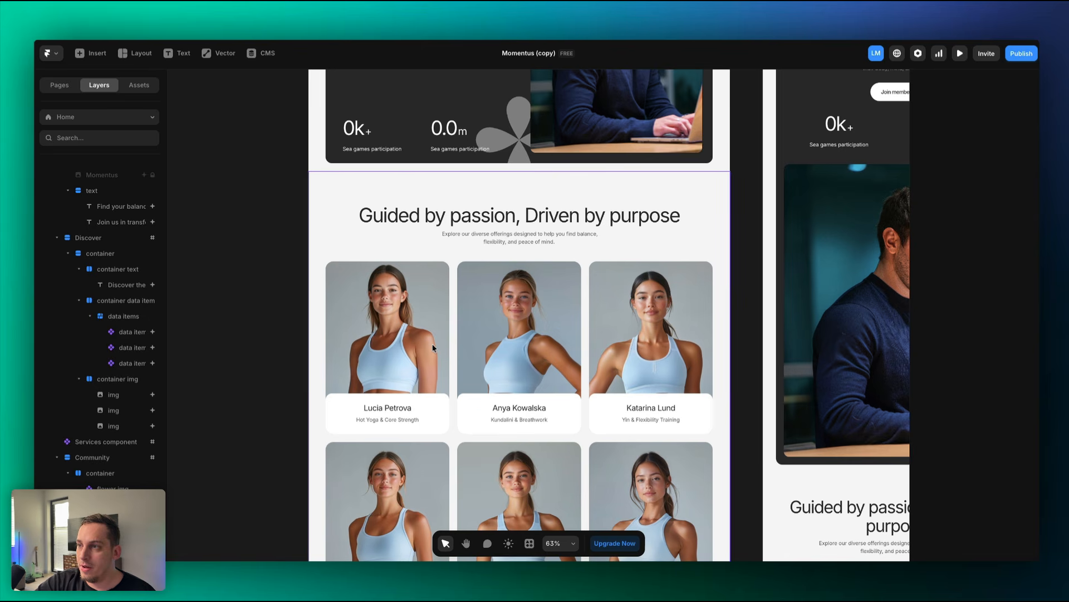
double_click(432, 347)
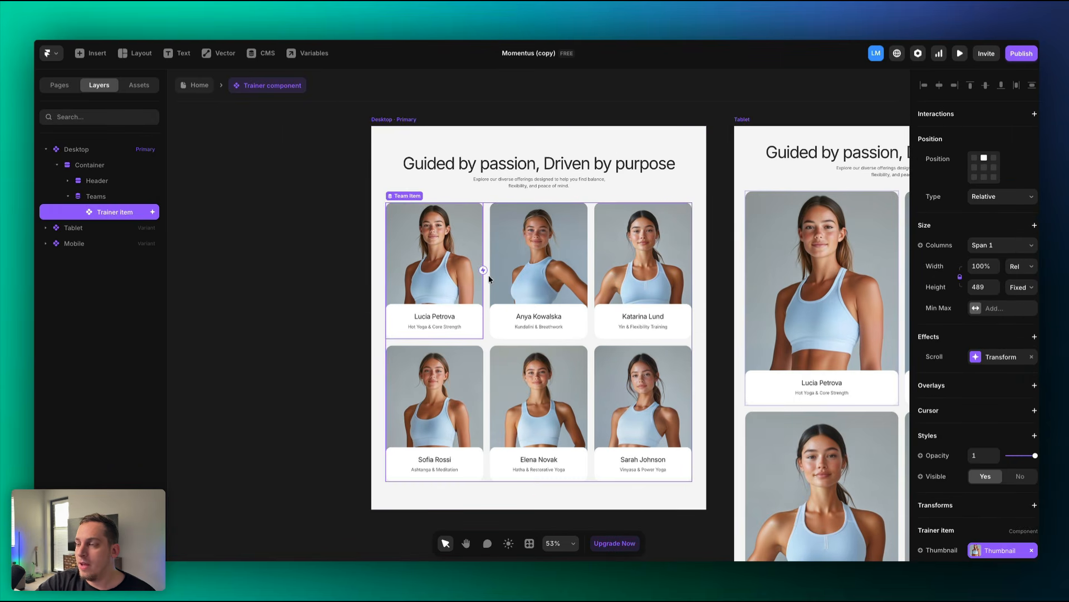
scroll(489, 279, up, 5)
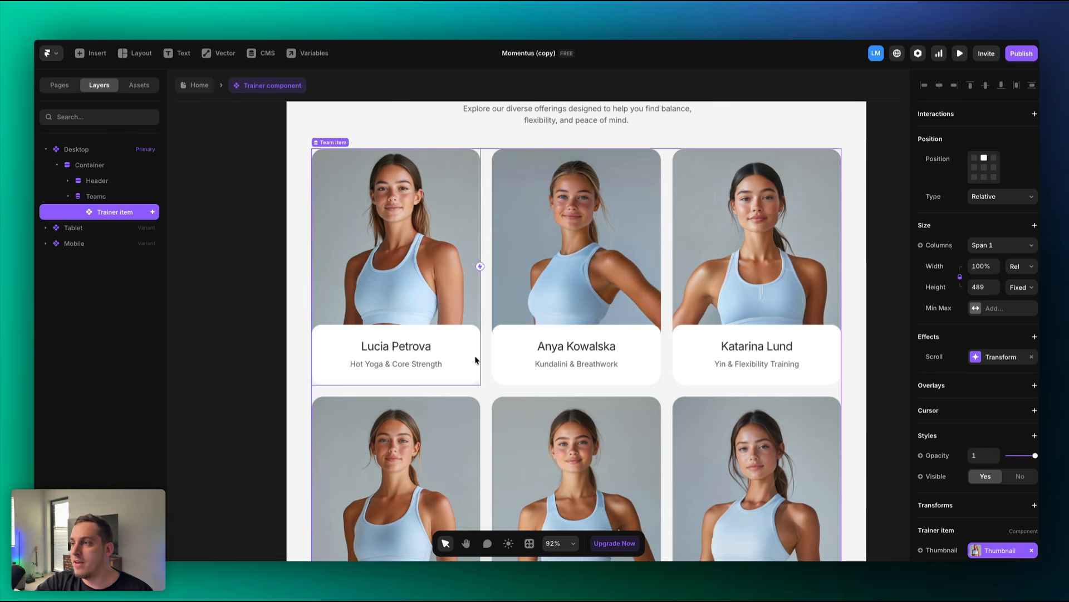
click(526, 269)
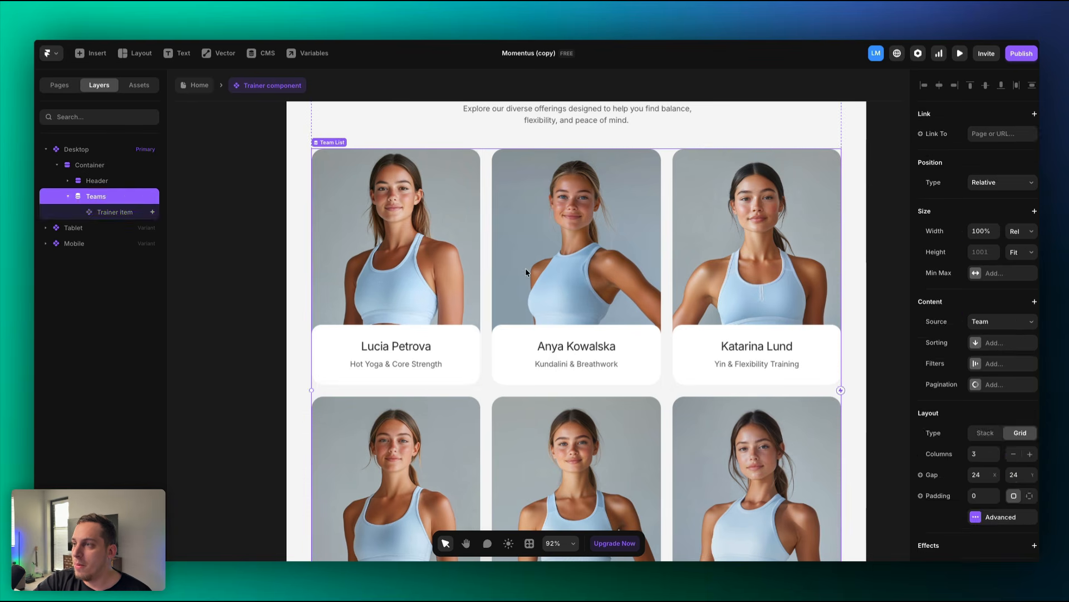
click(429, 279)
click(572, 267)
click(572, 267)
click(554, 279)
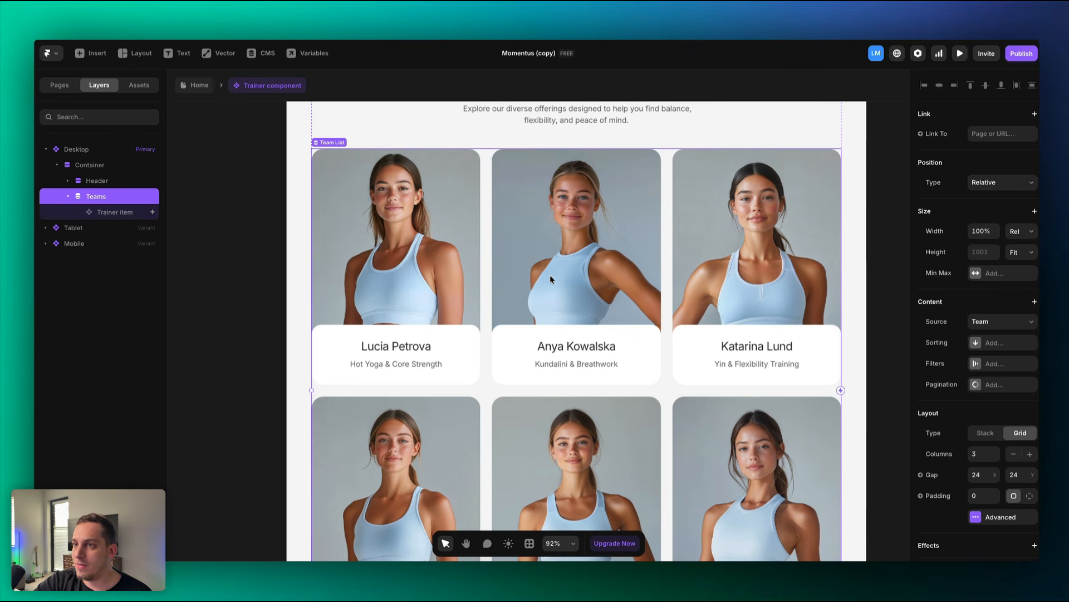
click(476, 277)
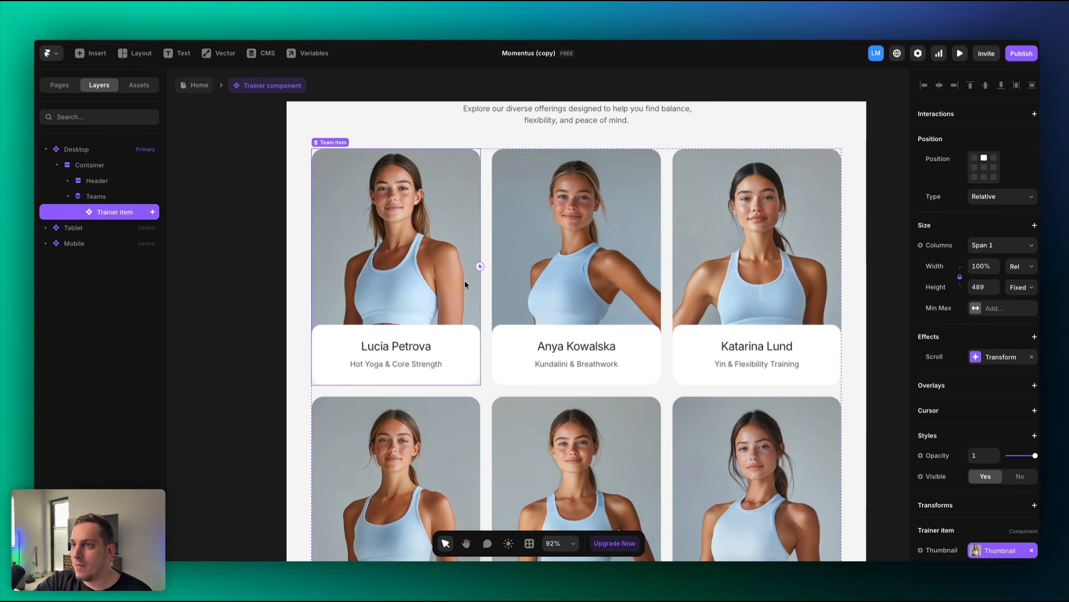
click(103, 203)
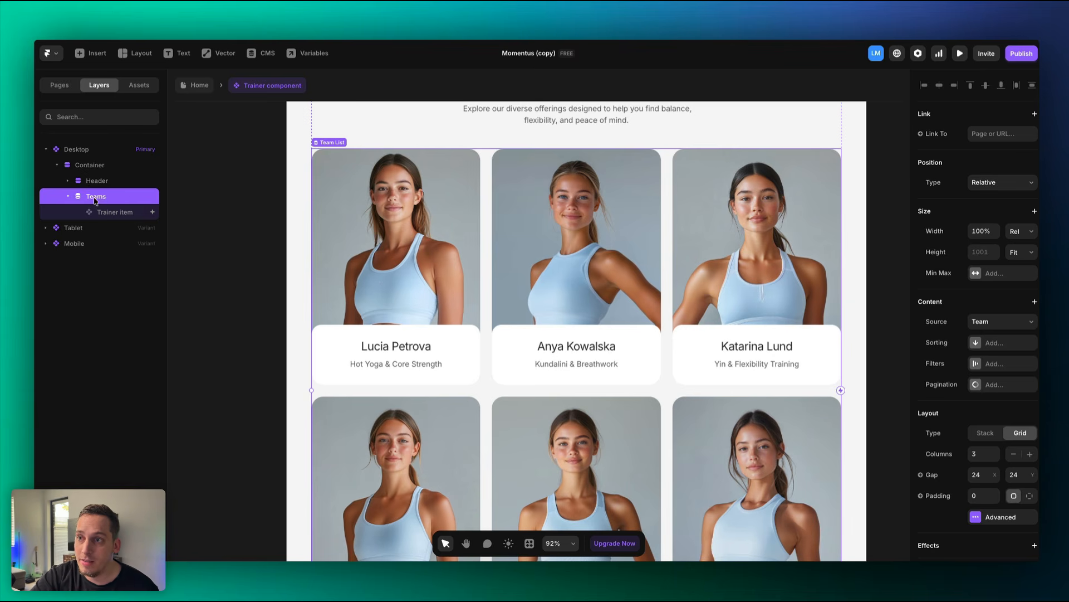
click(257, 57)
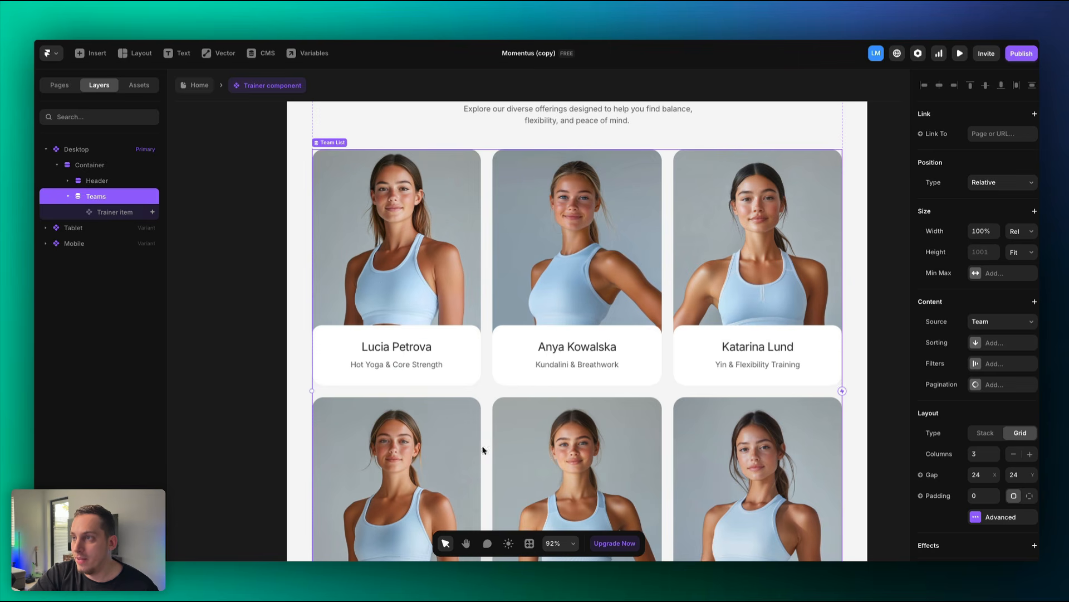
click(266, 53)
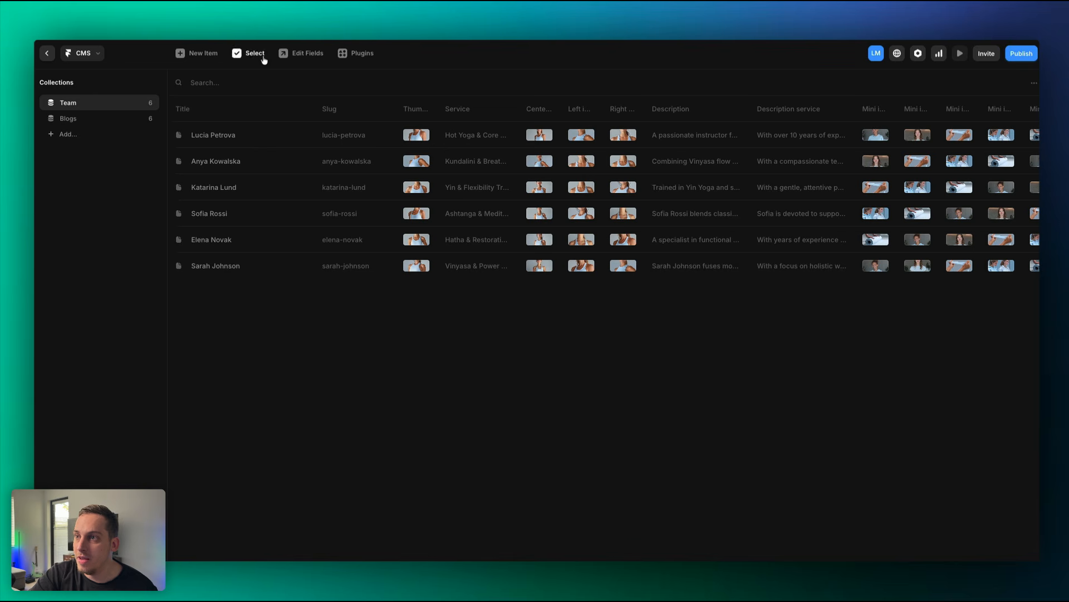
click(224, 138)
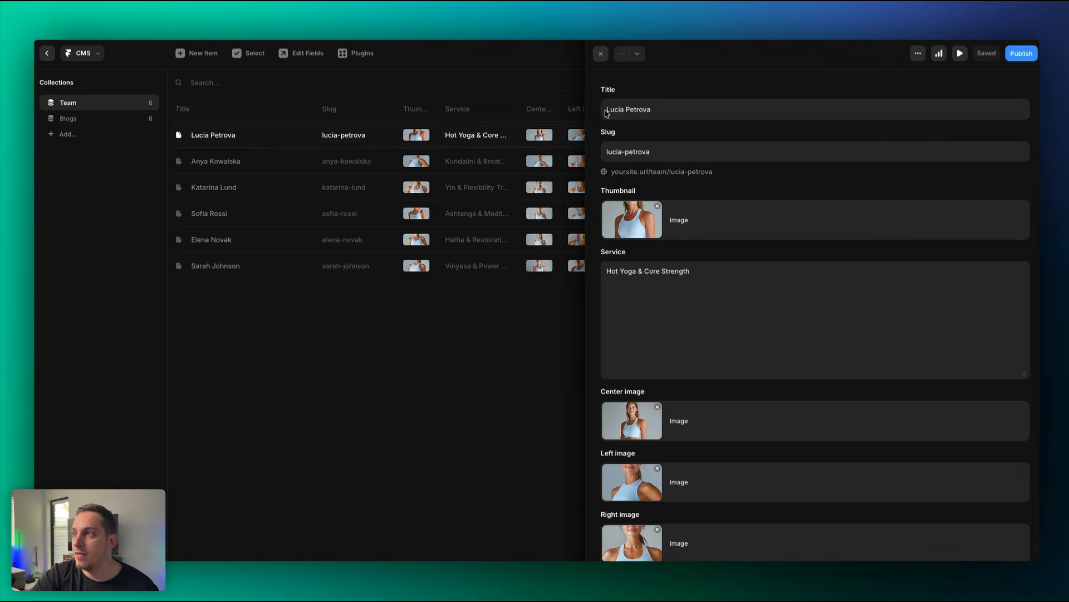
click(630, 114)
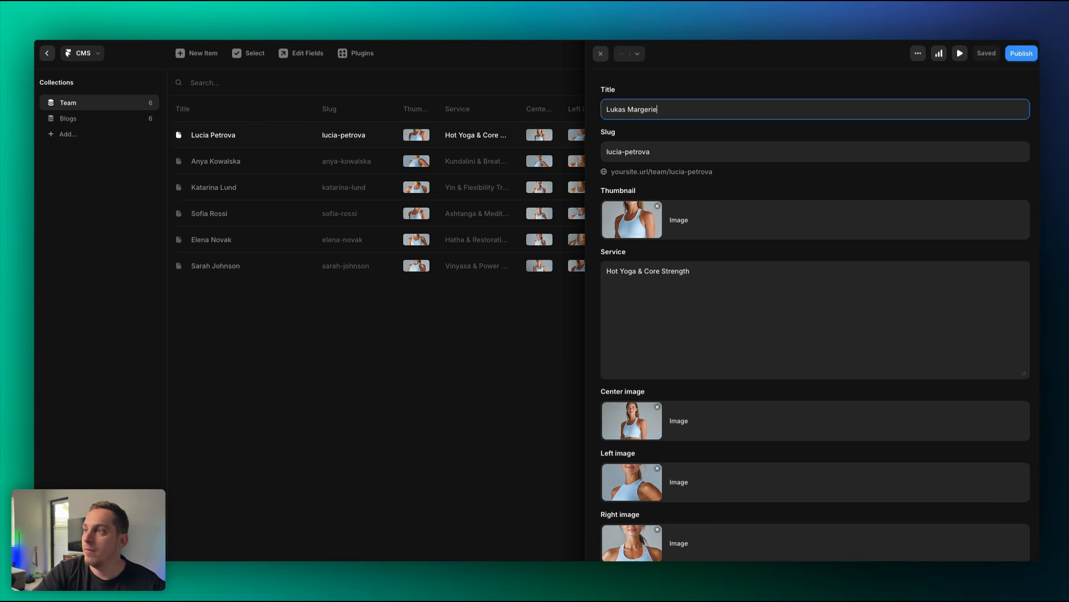
triple_click(622, 155)
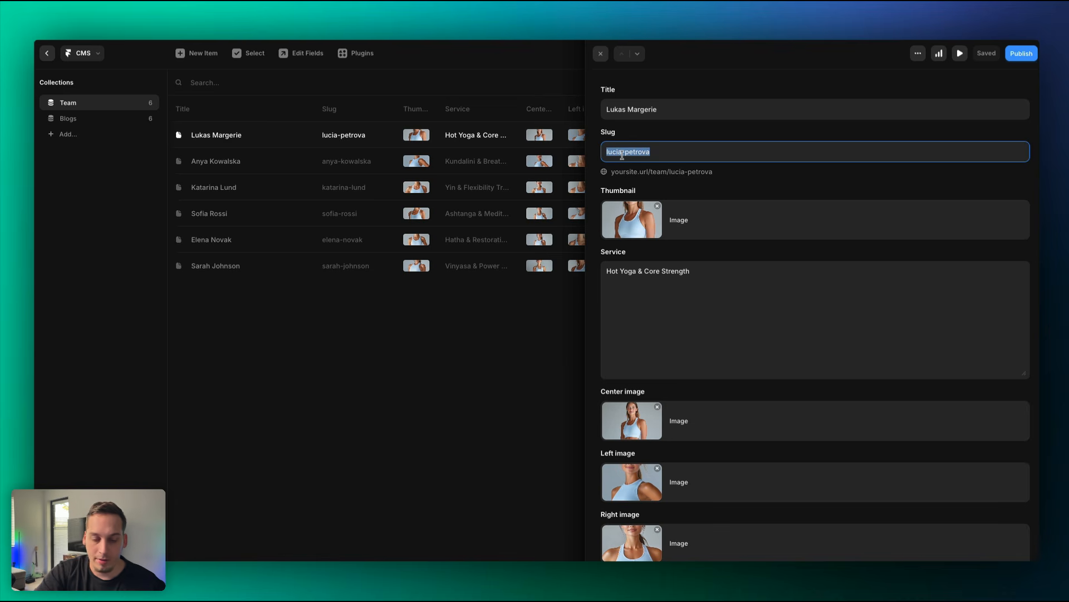
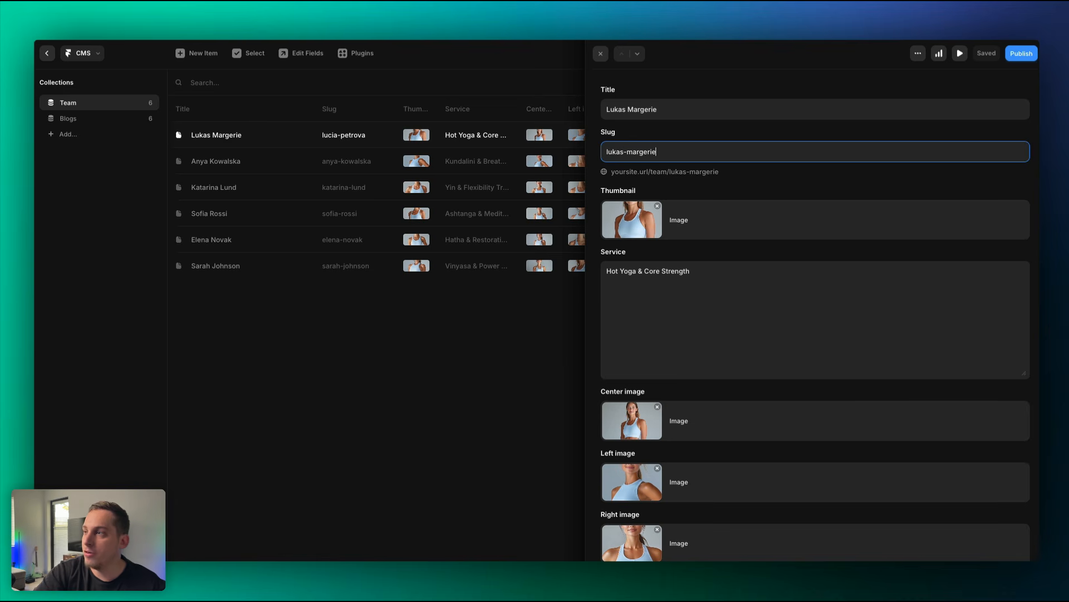
click(638, 184)
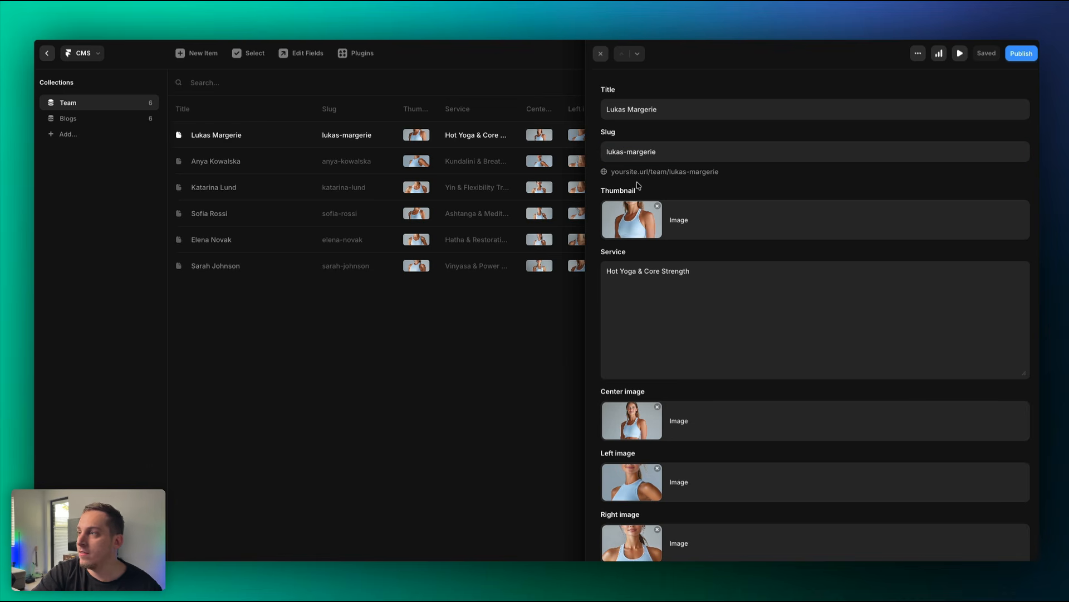
Replace the item's thumbnail with an Unsplash photo of a man, then close the editor.
click(626, 227)
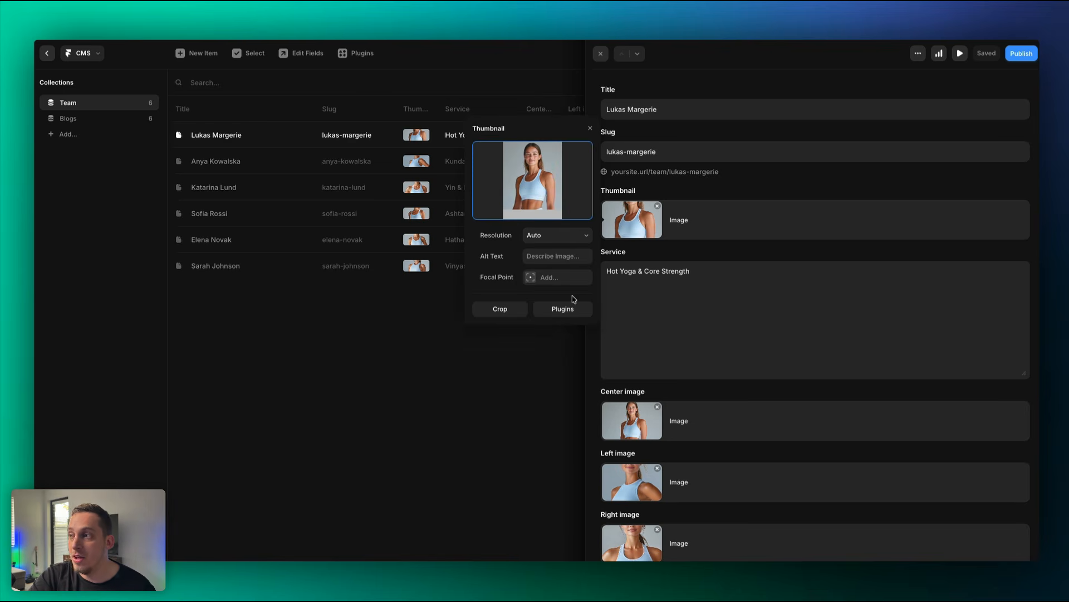
click(573, 308)
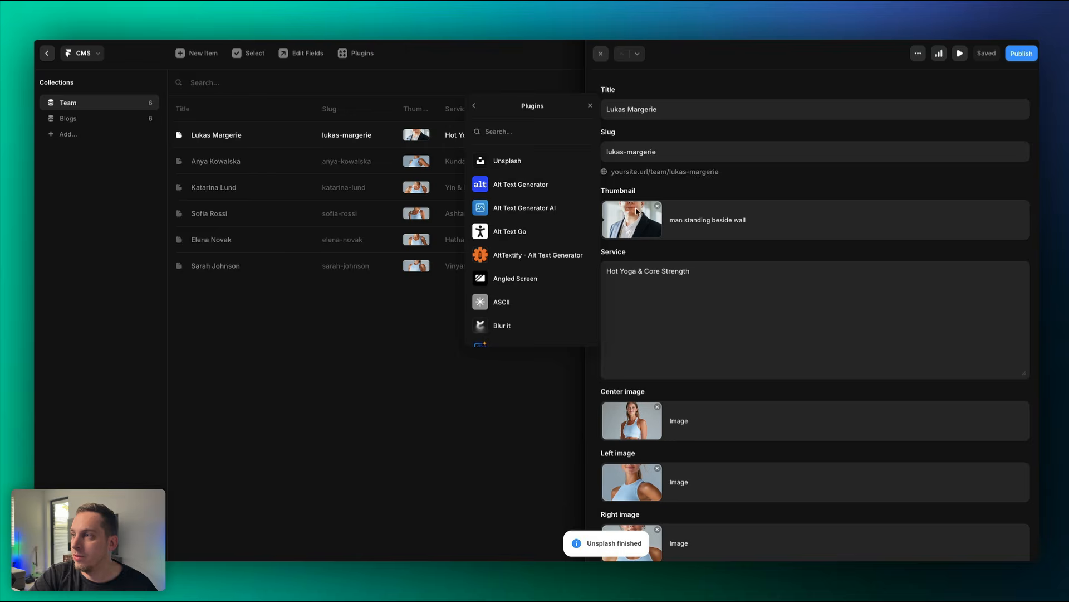
click(668, 273)
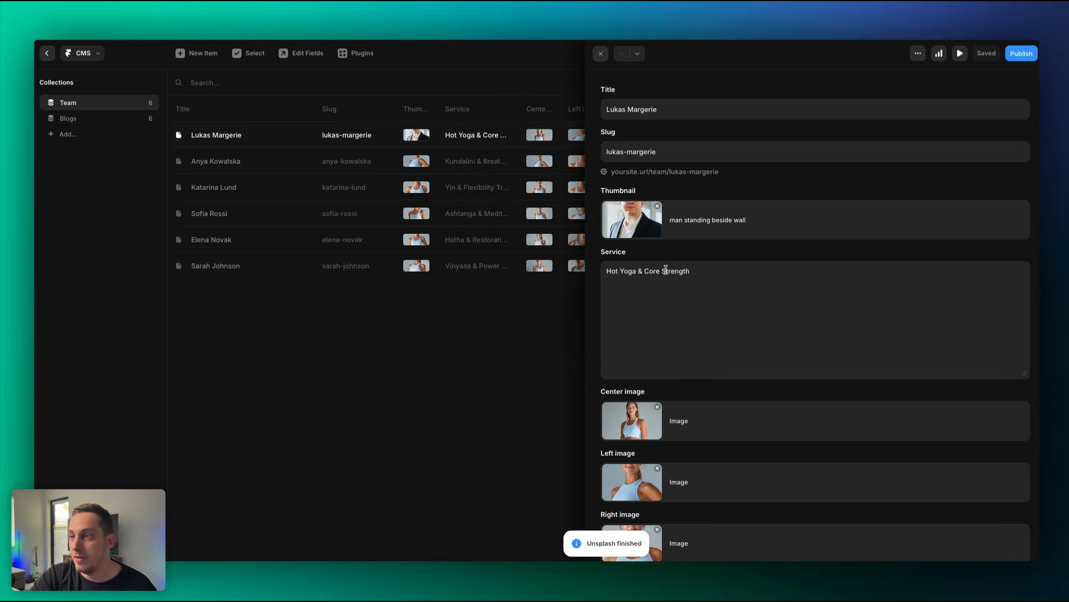
click(601, 54)
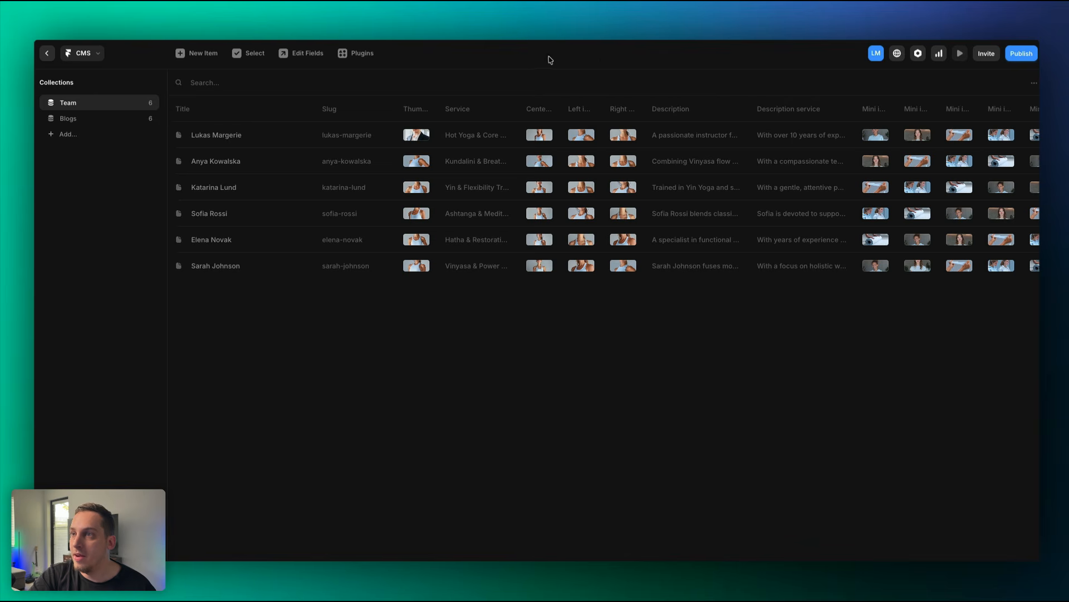
click(47, 53)
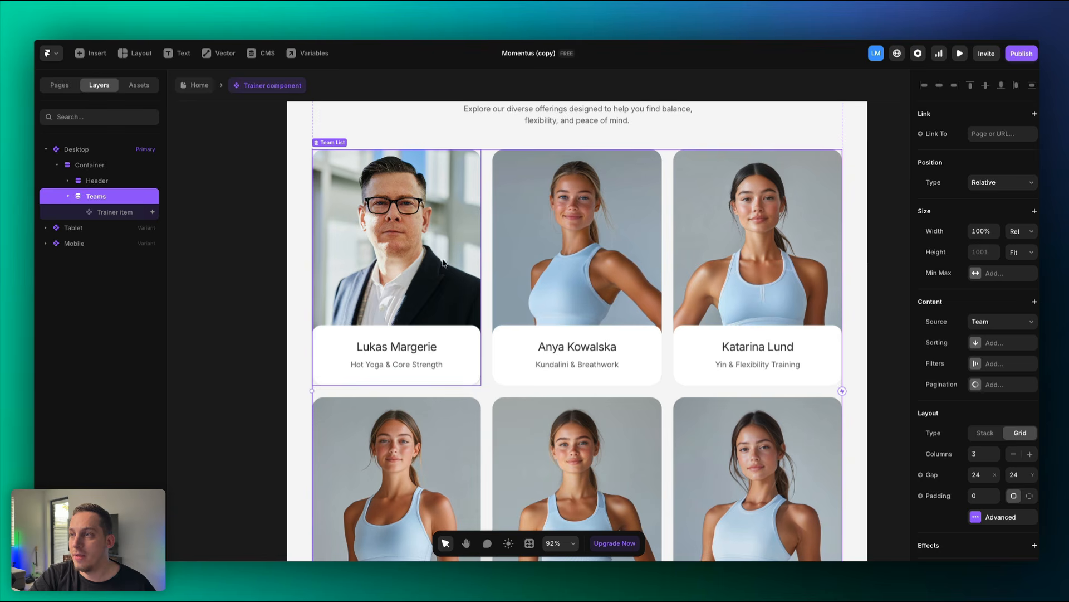
scroll(361, 346, up, 3)
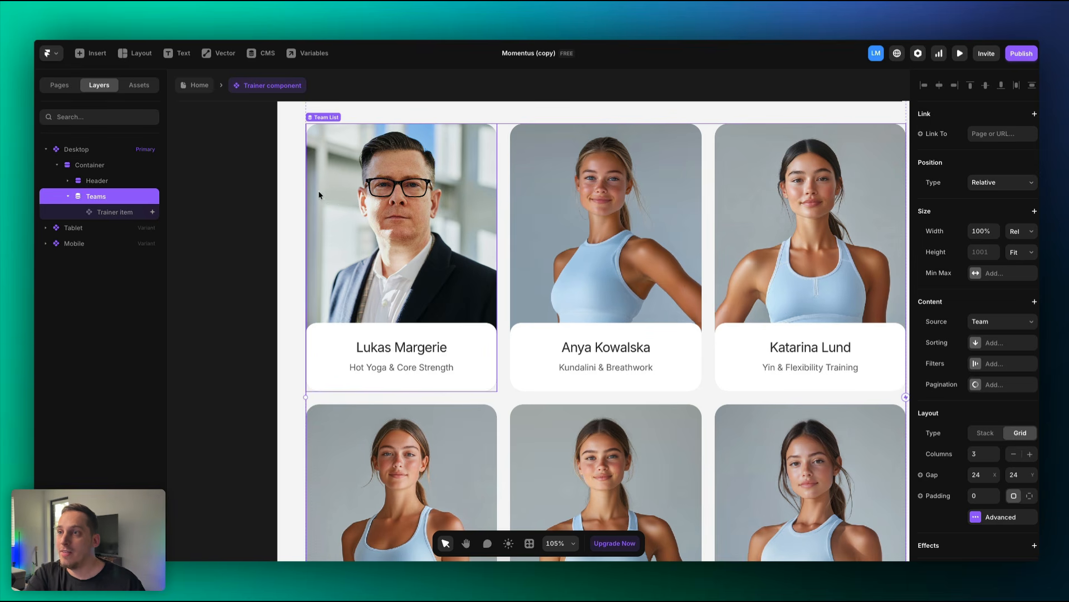
scroll(262, 151, up, 1)
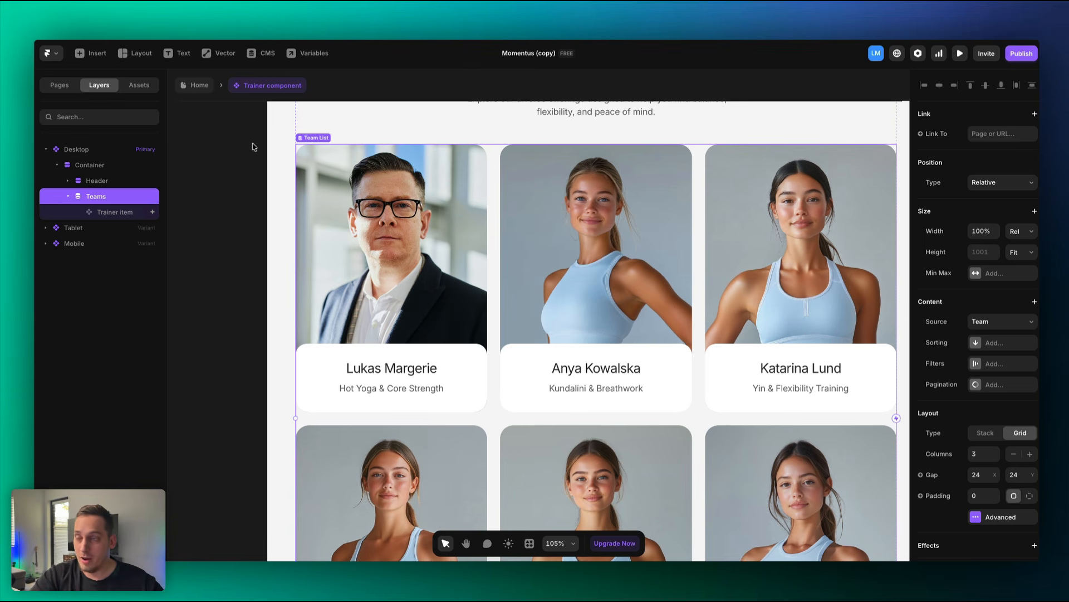
click(59, 84)
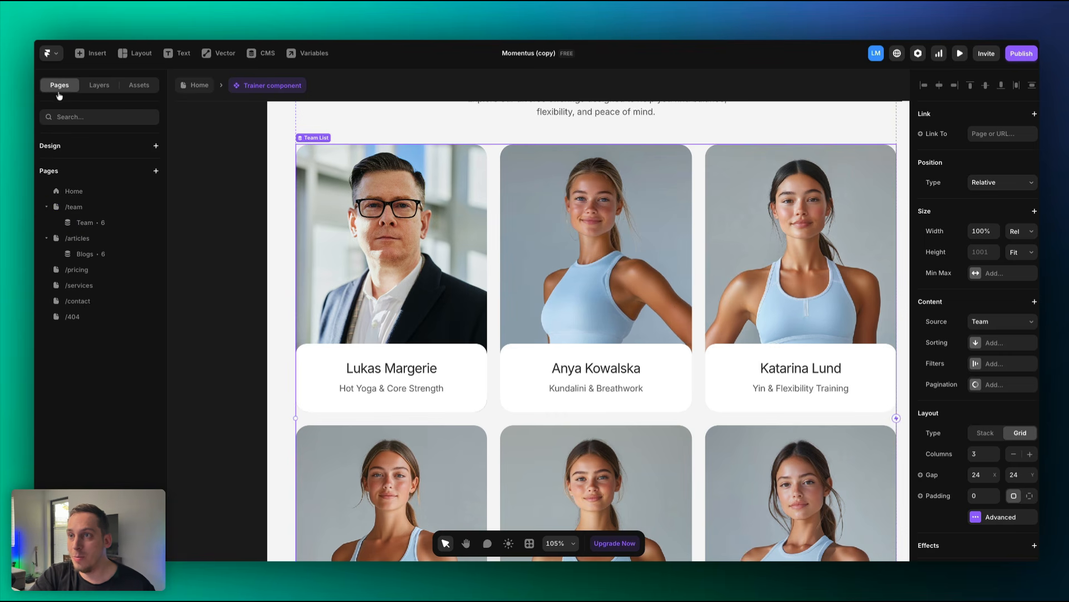
click(96, 229)
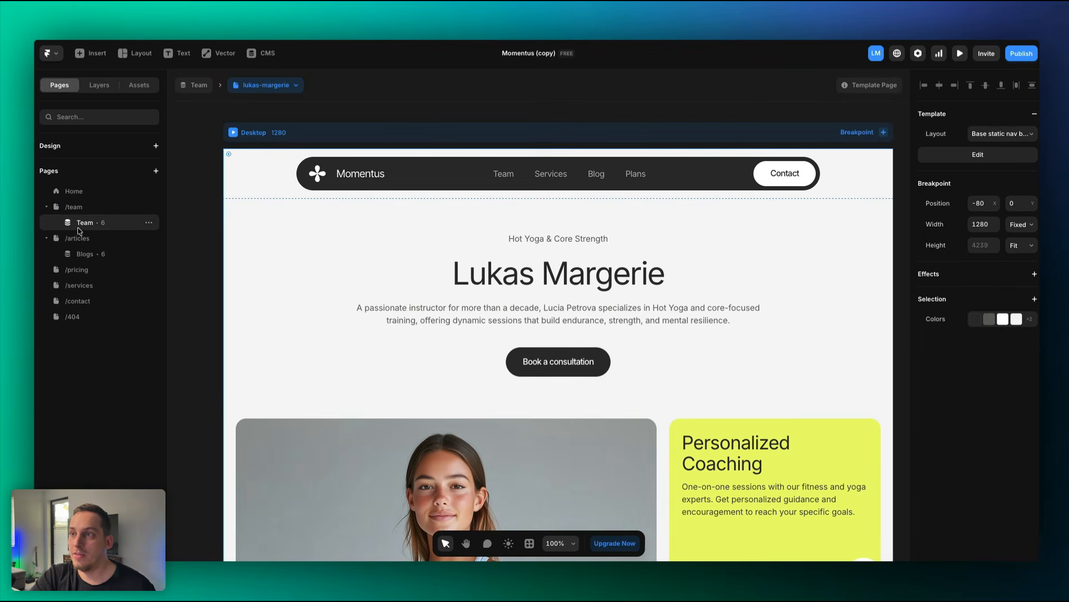
scroll(176, 221, down, 3)
scroll(176, 221, down, 5)
scroll(177, 220, down, 2)
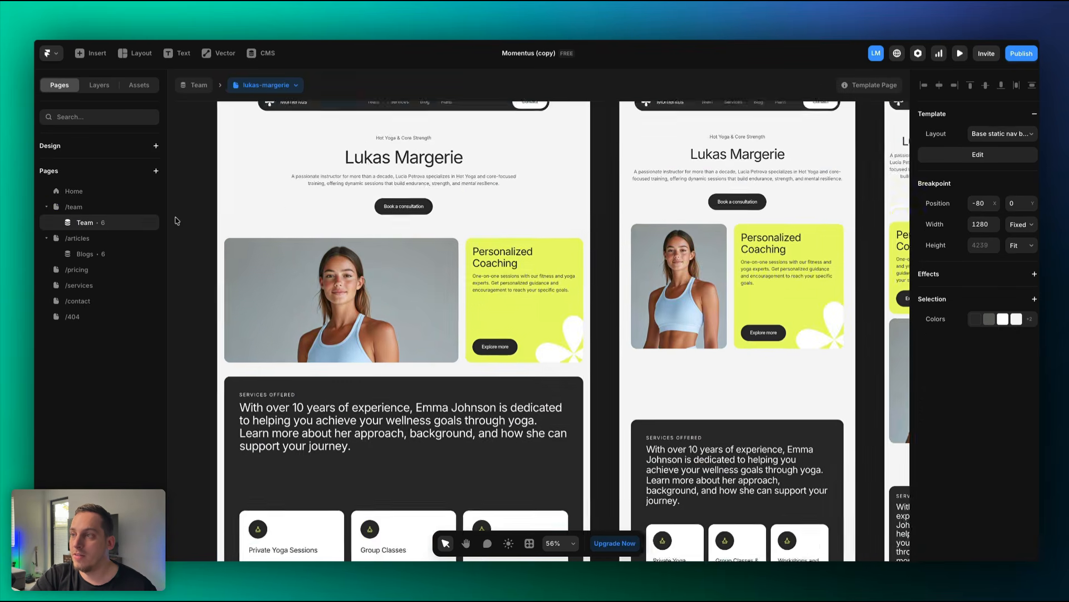
scroll(177, 220, up, 3)
scroll(332, 248, up, 5)
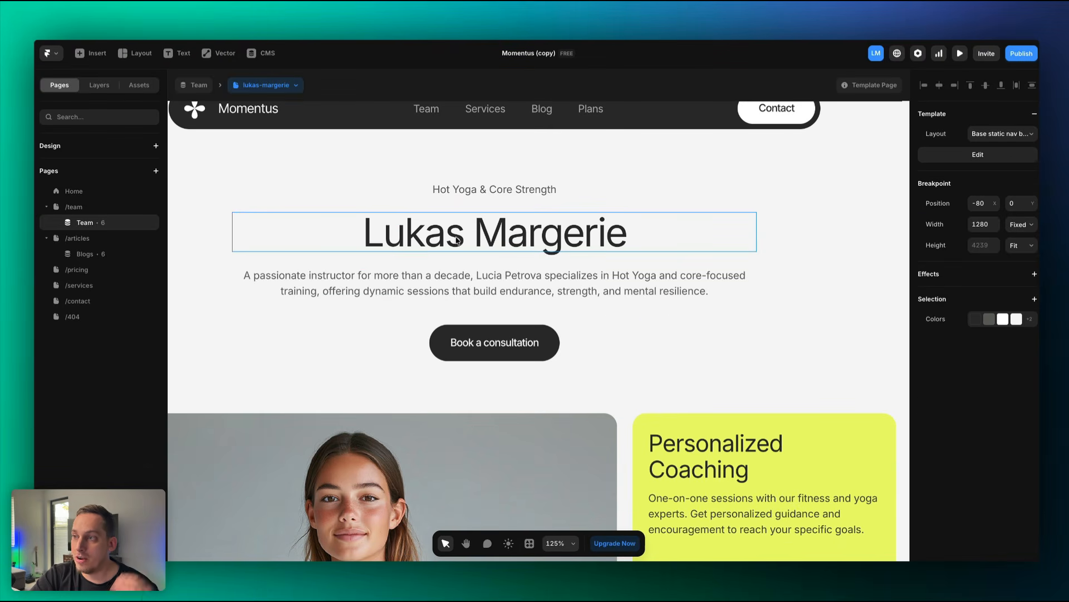
scroll(454, 234, down, 4)
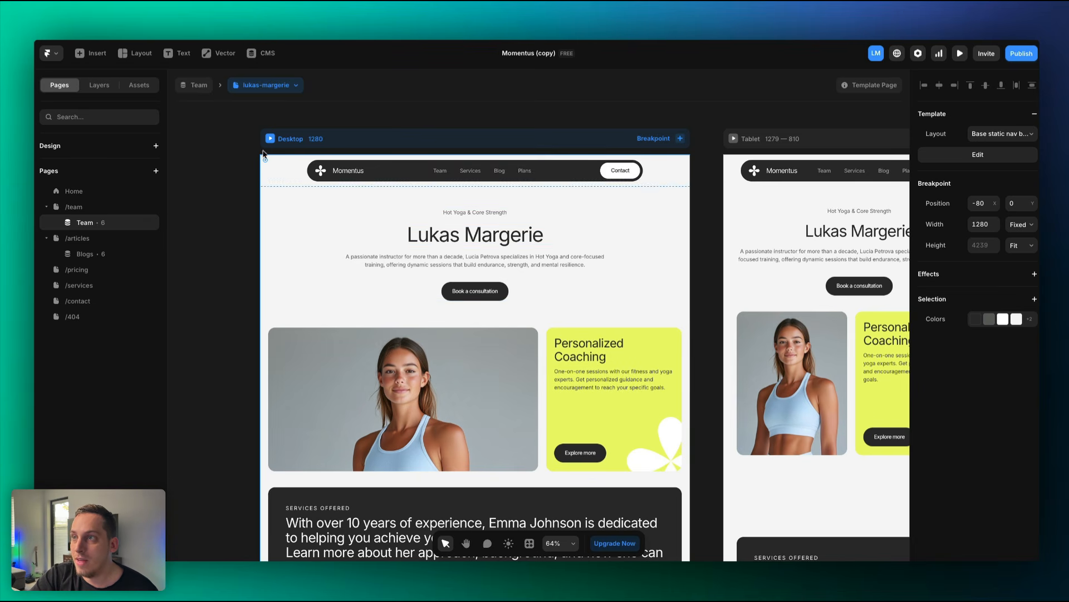
click(286, 88)
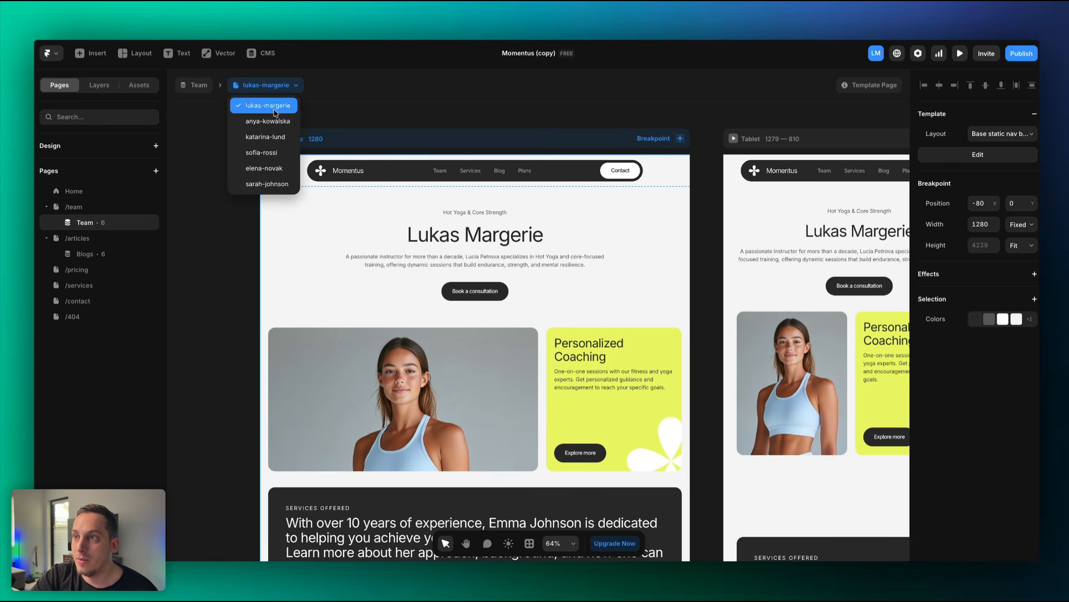
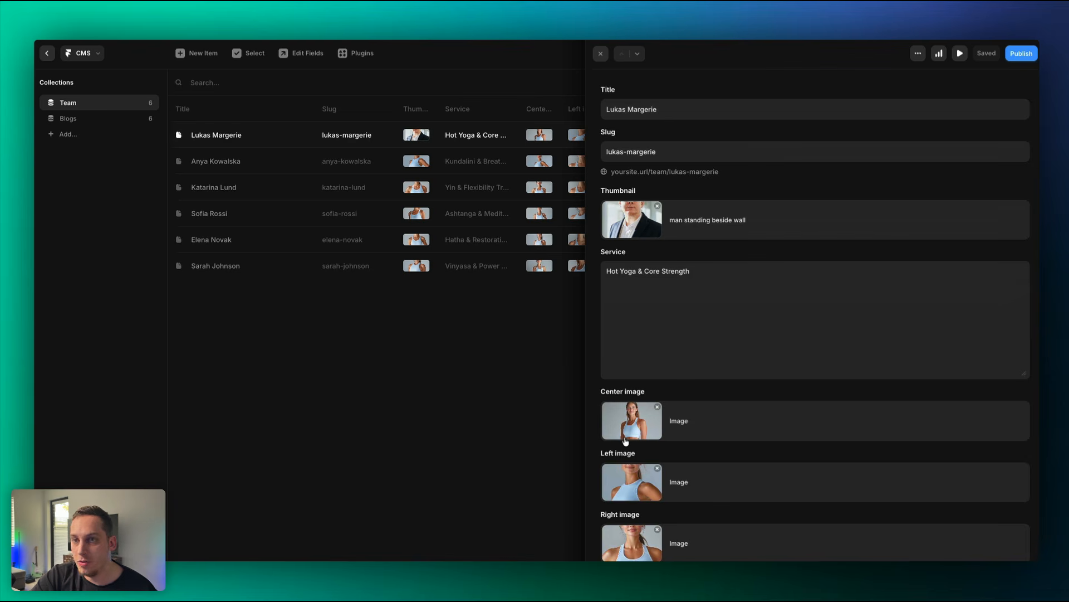
Replace the centre image with a cloudy mountain photo from Unsplash.
click(625, 439)
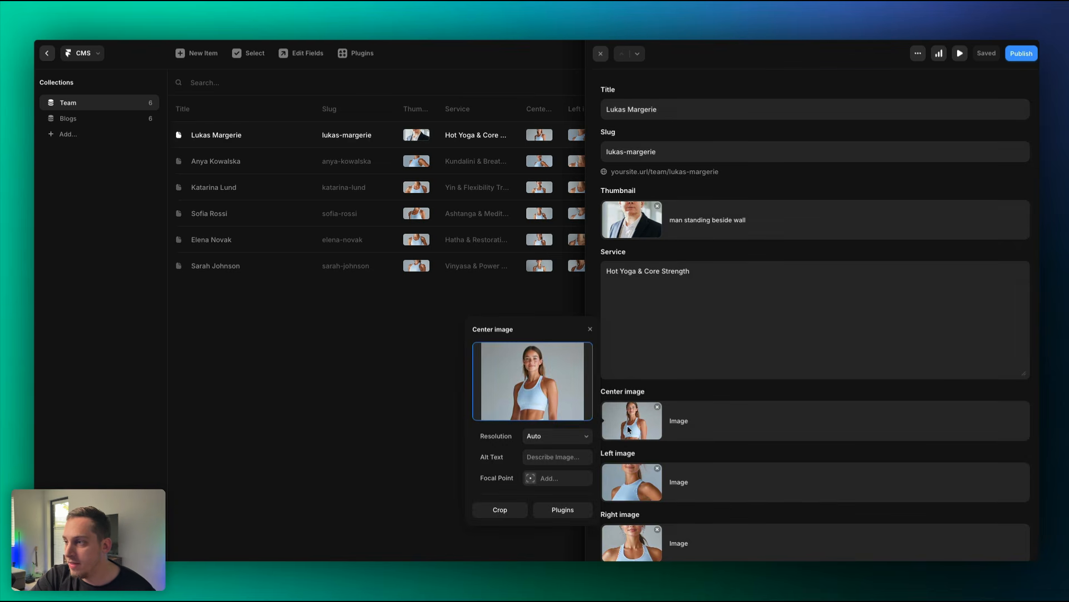
click(574, 510)
click(517, 362)
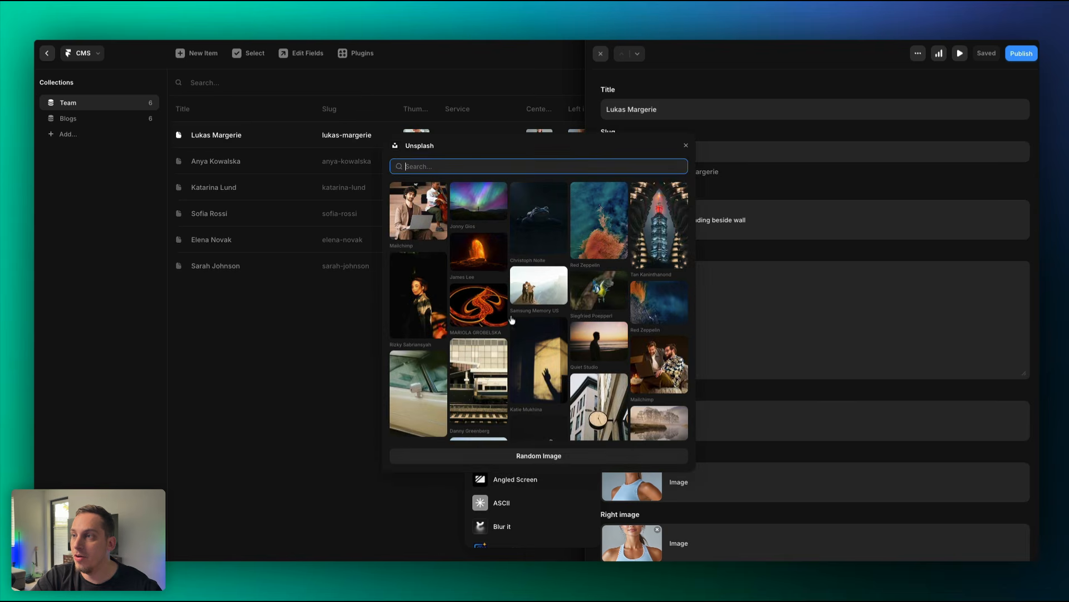
scroll(501, 290, down, 3)
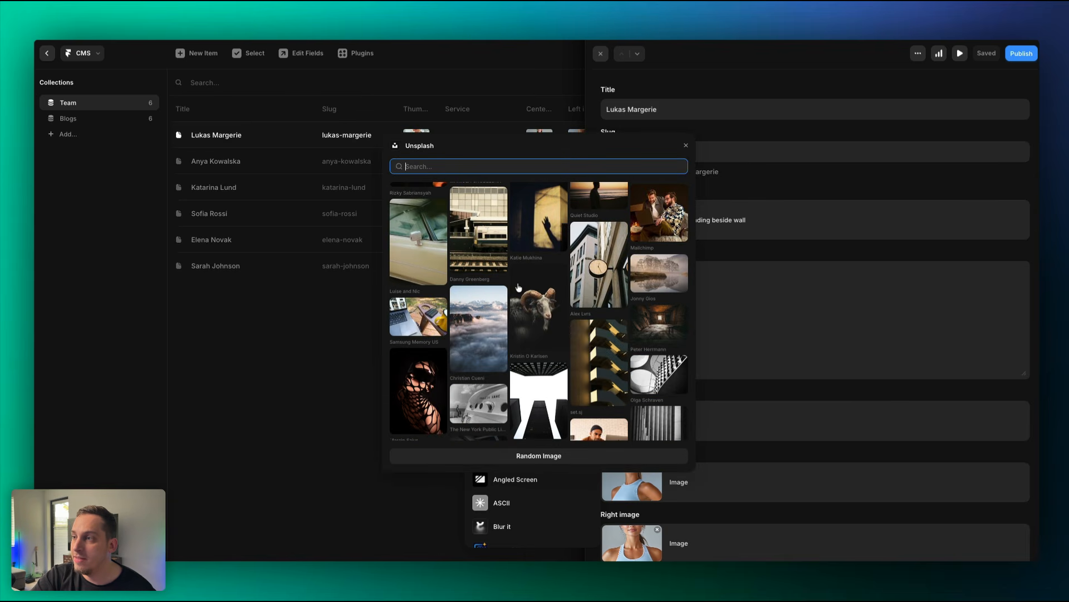
click(489, 318)
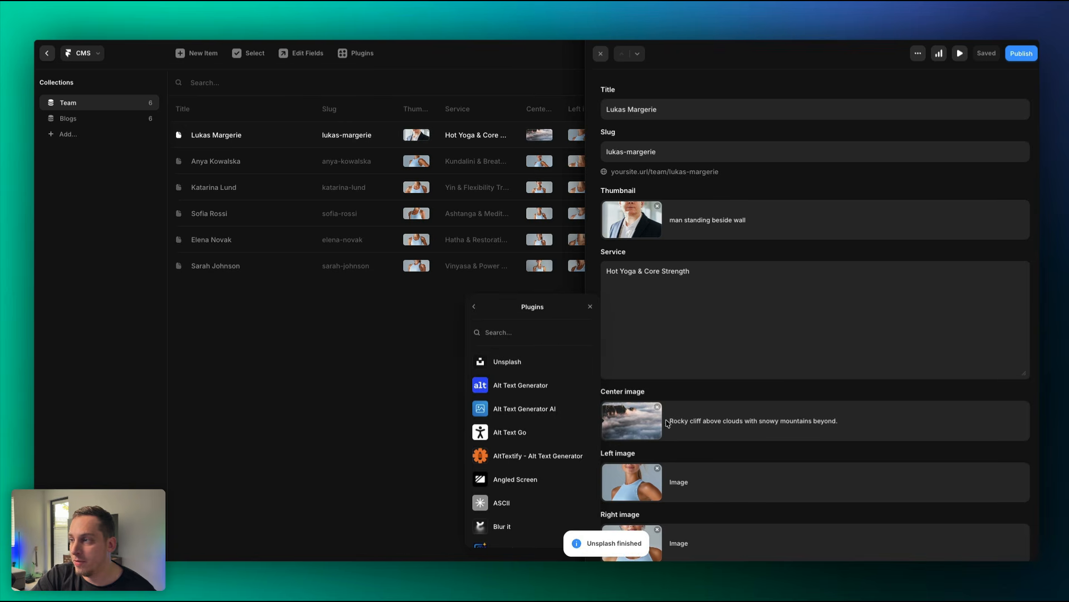
Change the service text to CFO and look over the trainer description.
triple_click(681, 281)
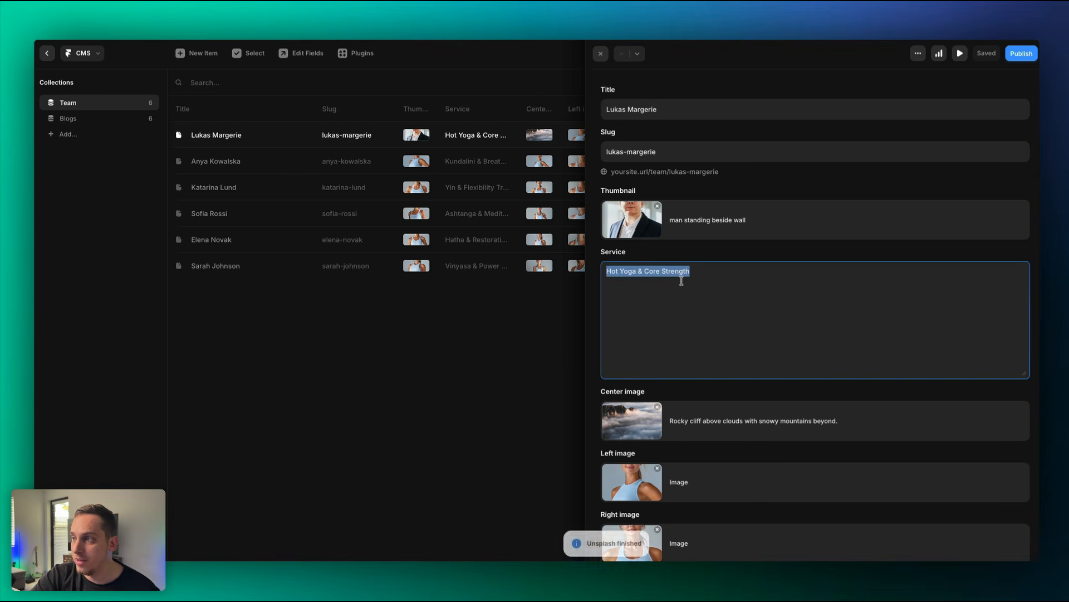
text(CF)
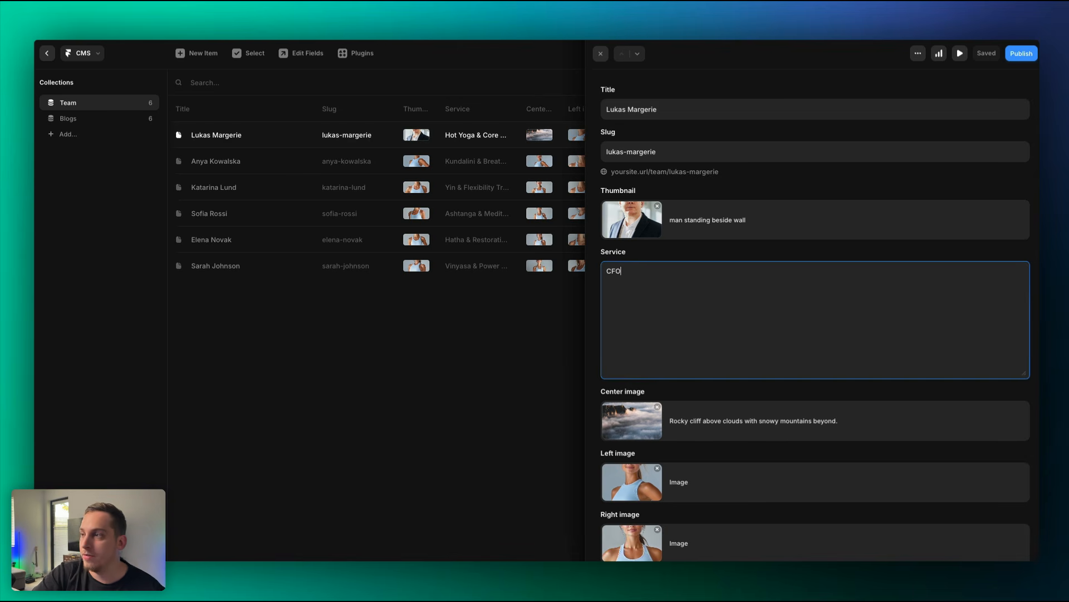
text(O)
scroll(731, 353, down, 4)
click(640, 430)
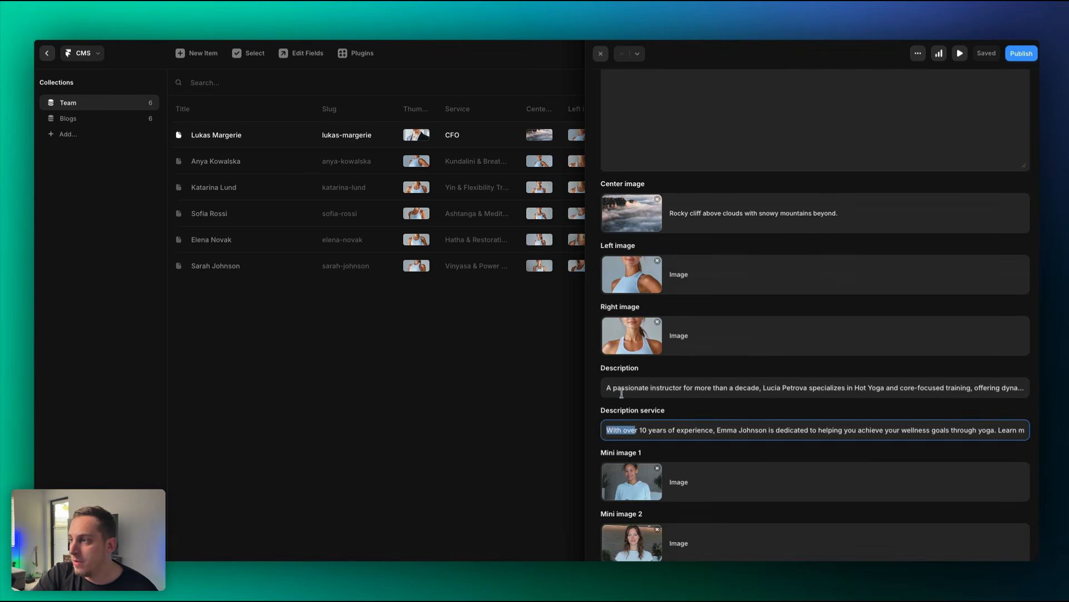
triple_click(615, 393)
click(604, 389)
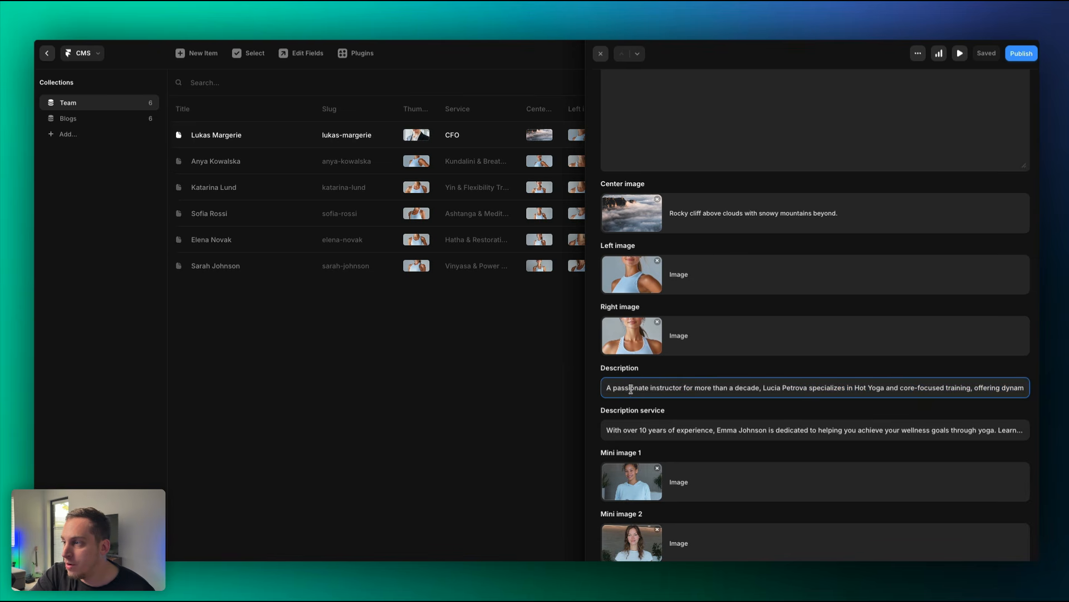
Check the remaining fields, then go back to the canvas and show the Pages list.
scroll(686, 437, down, 7)
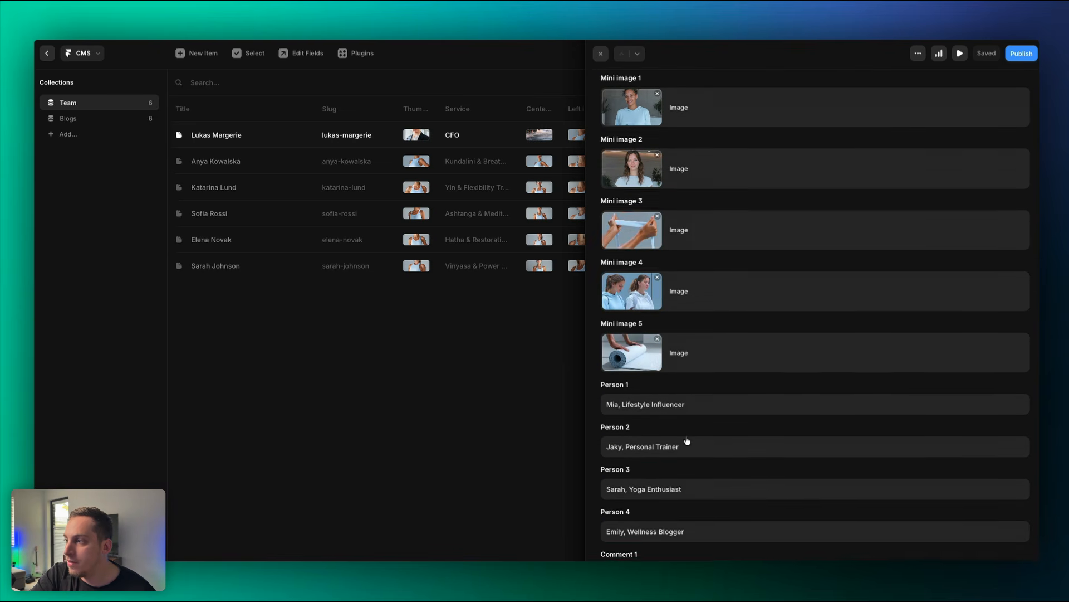
scroll(686, 437, down, 3)
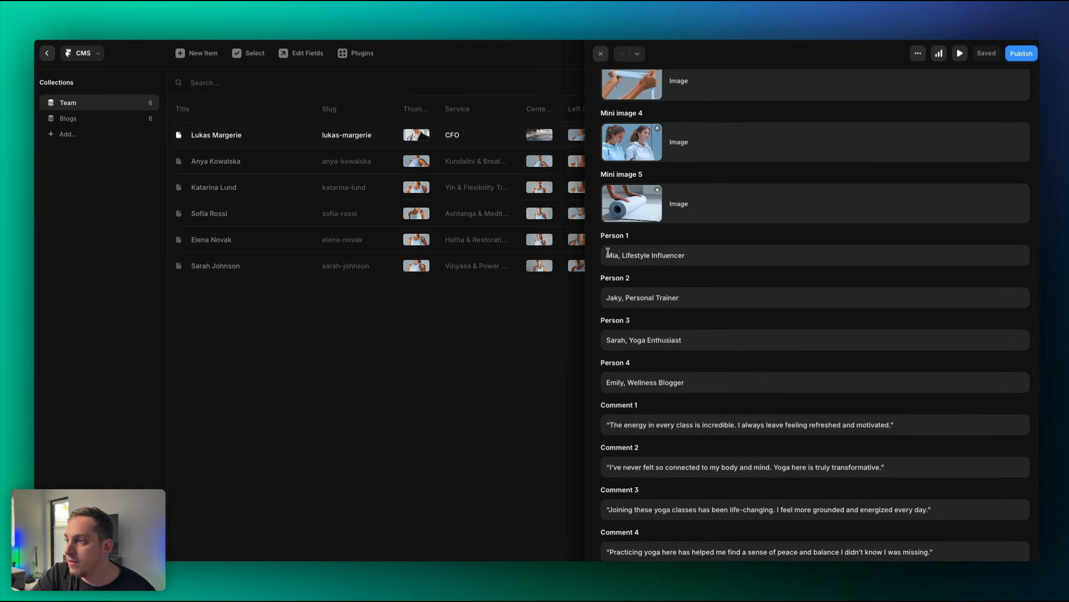
drag(607, 253, 696, 255)
click(619, 334)
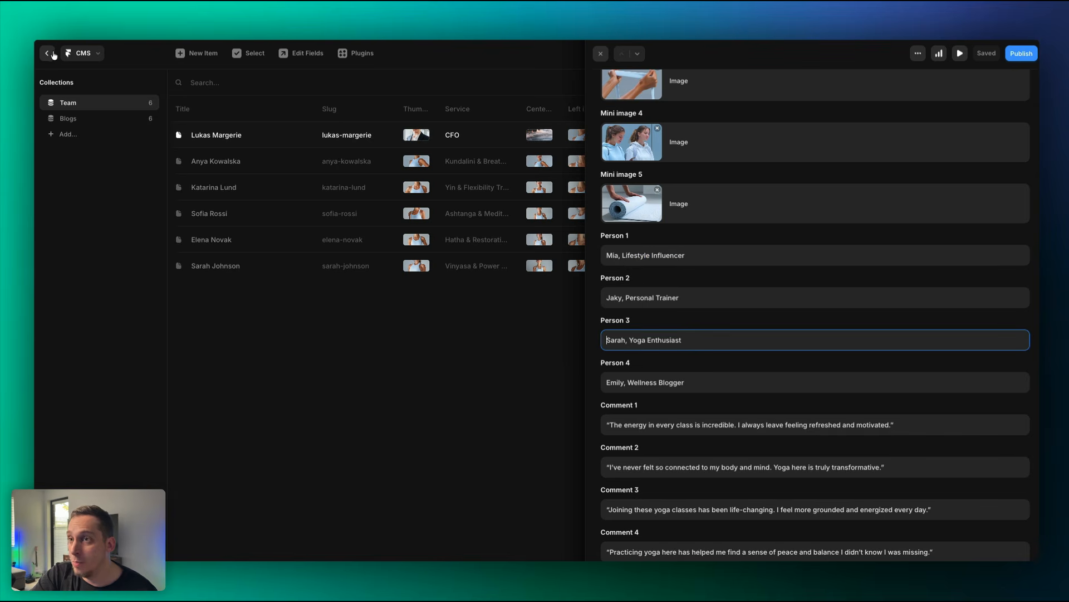
click(47, 53)
click(60, 85)
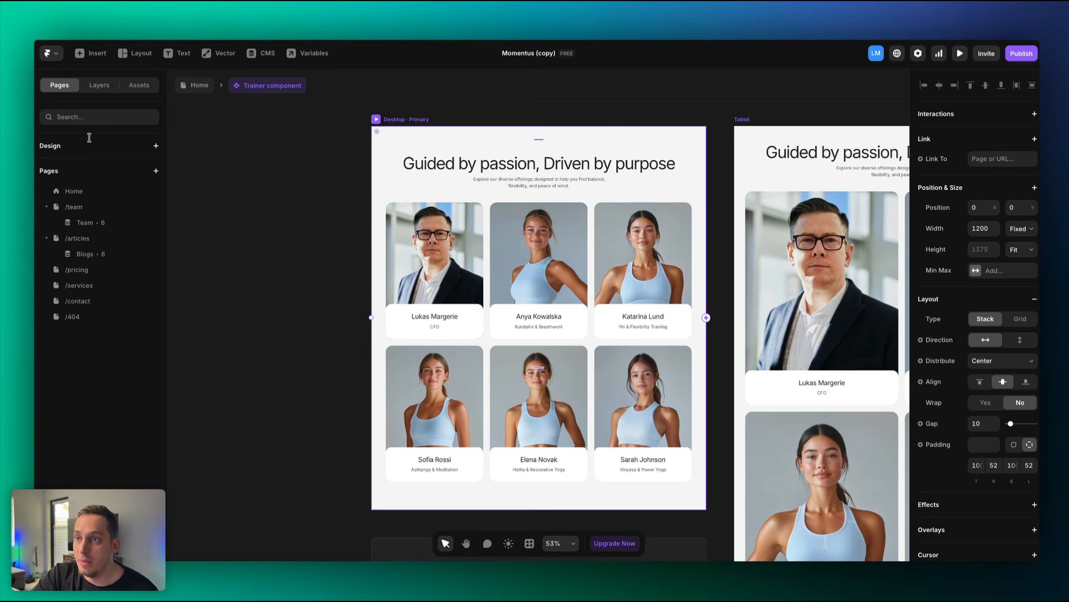
Open the Team collection's page template and look over the trainer intro.
click(111, 226)
scroll(231, 288, down, 2)
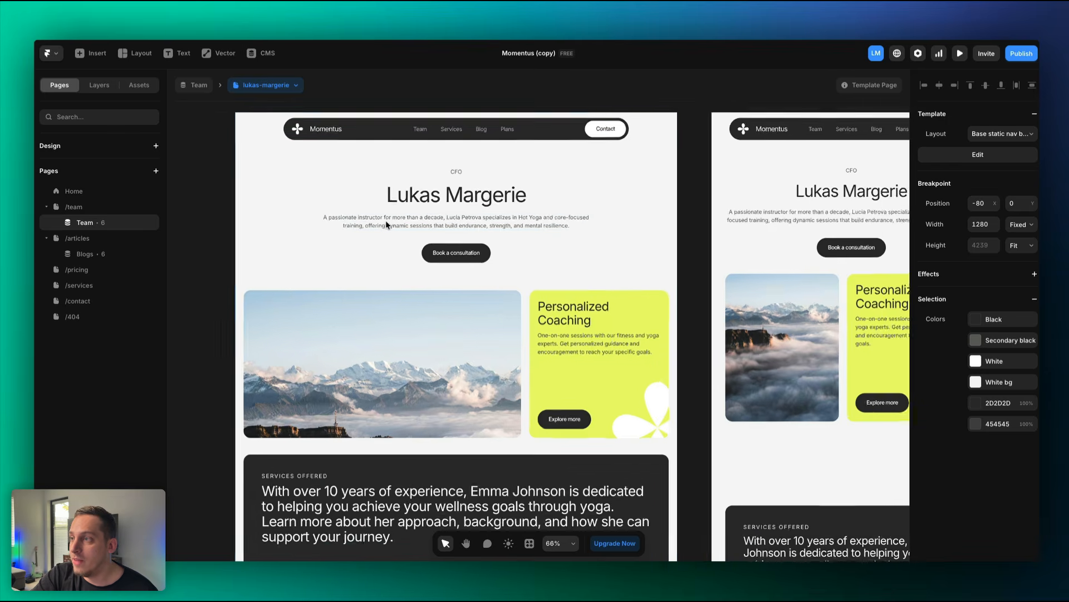
scroll(386, 219, up, 3)
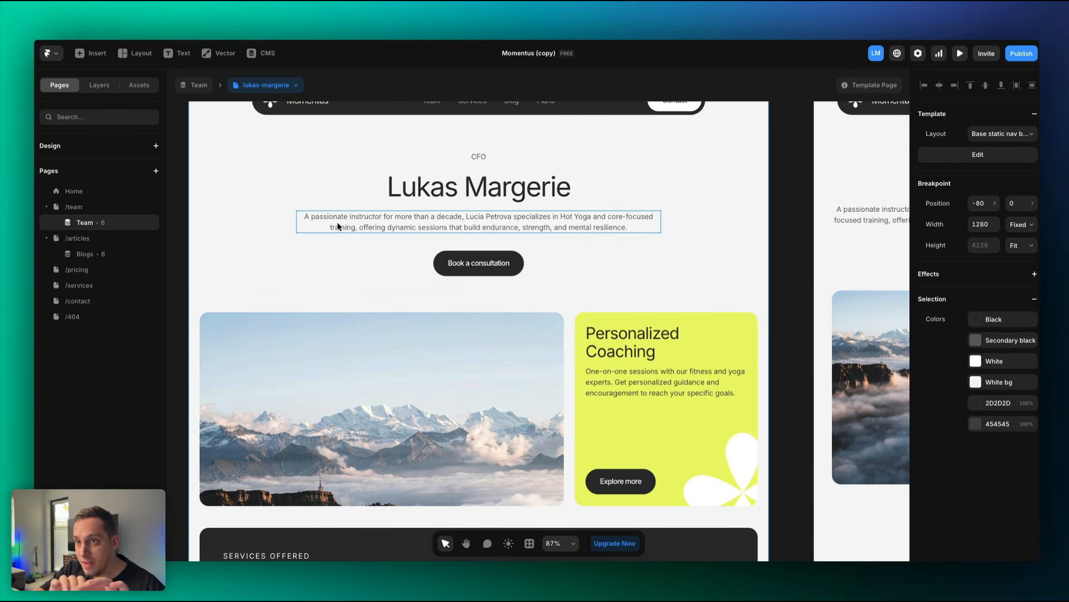
click(372, 228)
scroll(379, 223, down, 5)
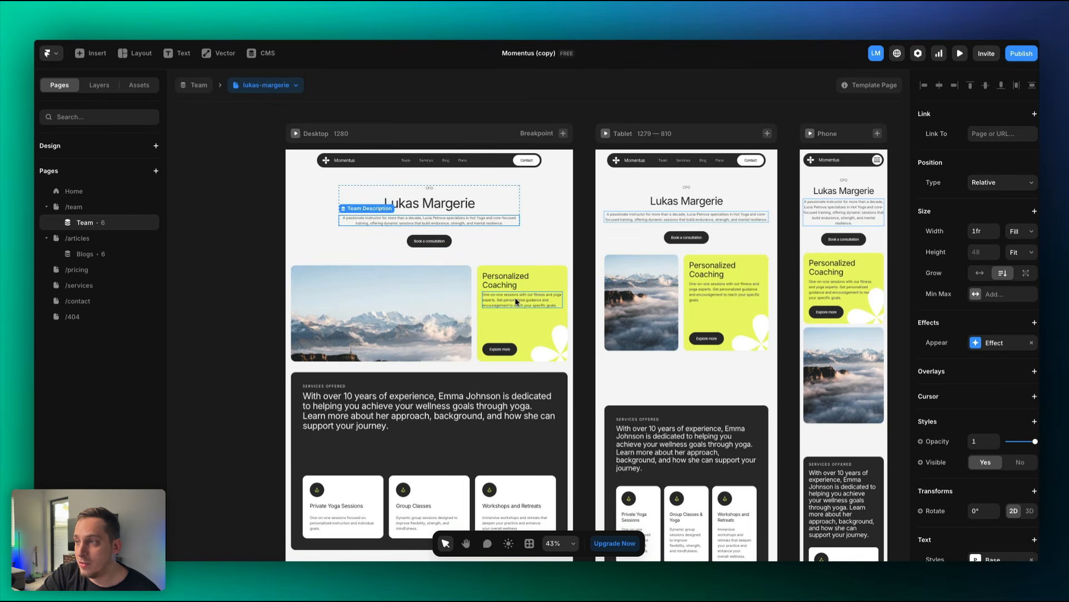
scroll(430, 319, down, 7)
scroll(430, 319, down, 3)
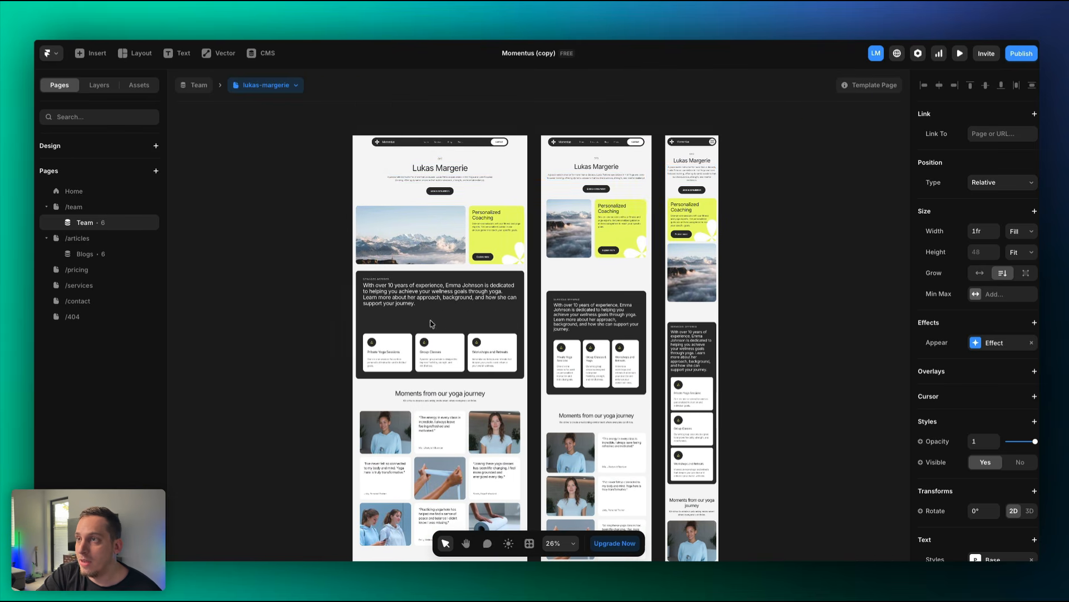
Preview trainers two through six via the breadcrumb dropdown, return to the first, then open the CMS.
click(296, 86)
click(290, 120)
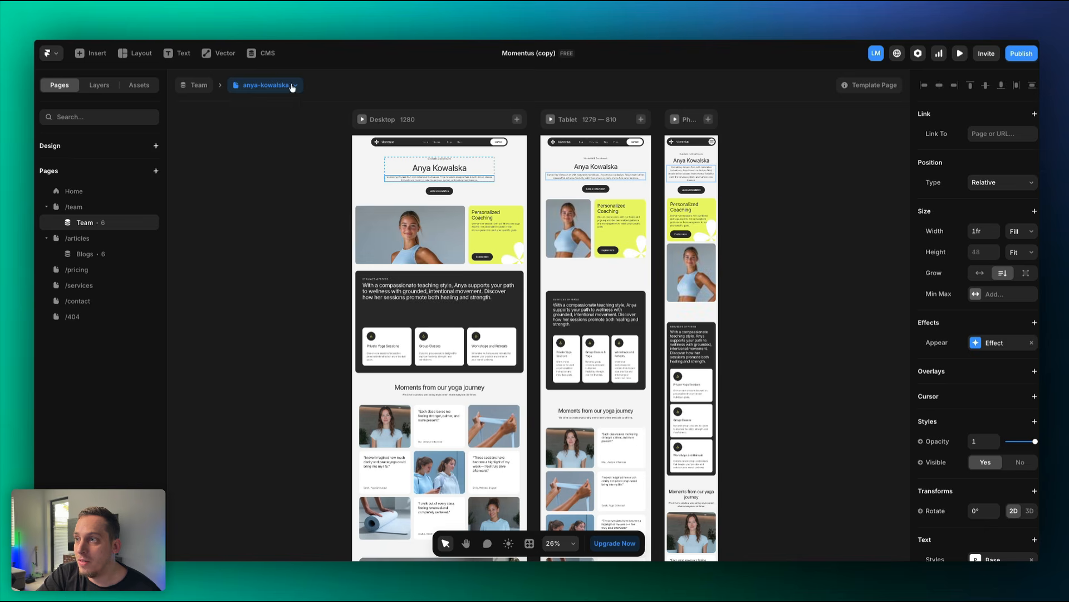
click(293, 87)
click(273, 137)
click(289, 86)
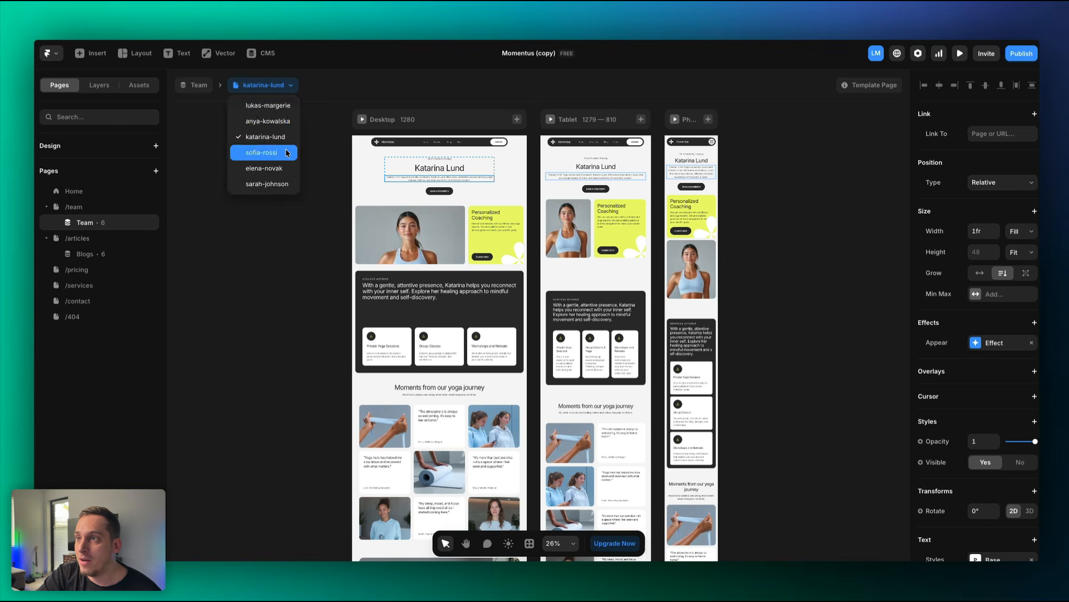
click(286, 152)
click(287, 88)
click(273, 168)
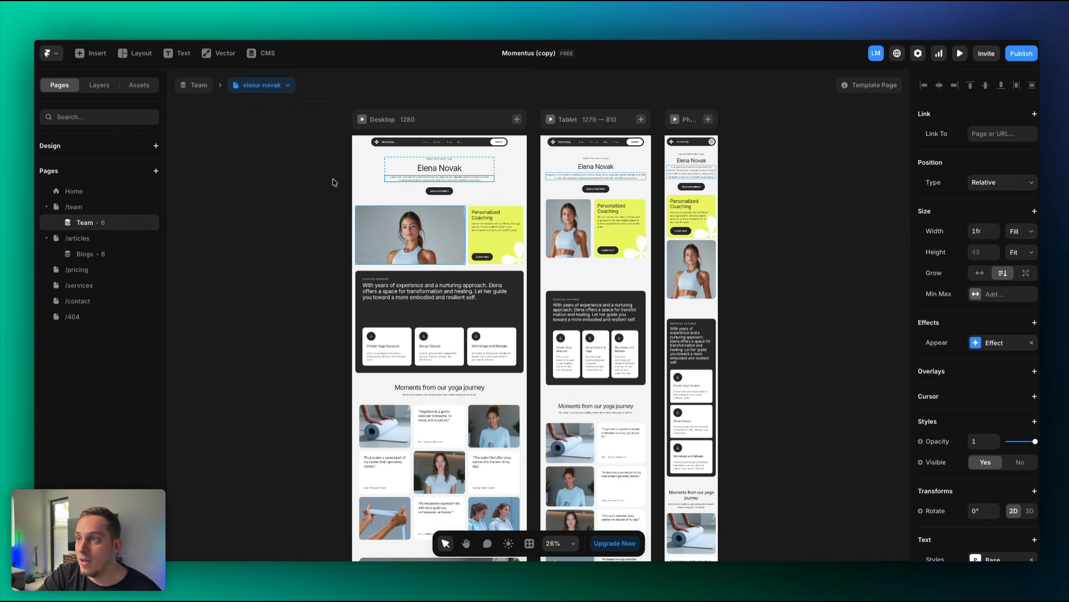
click(284, 90)
click(281, 186)
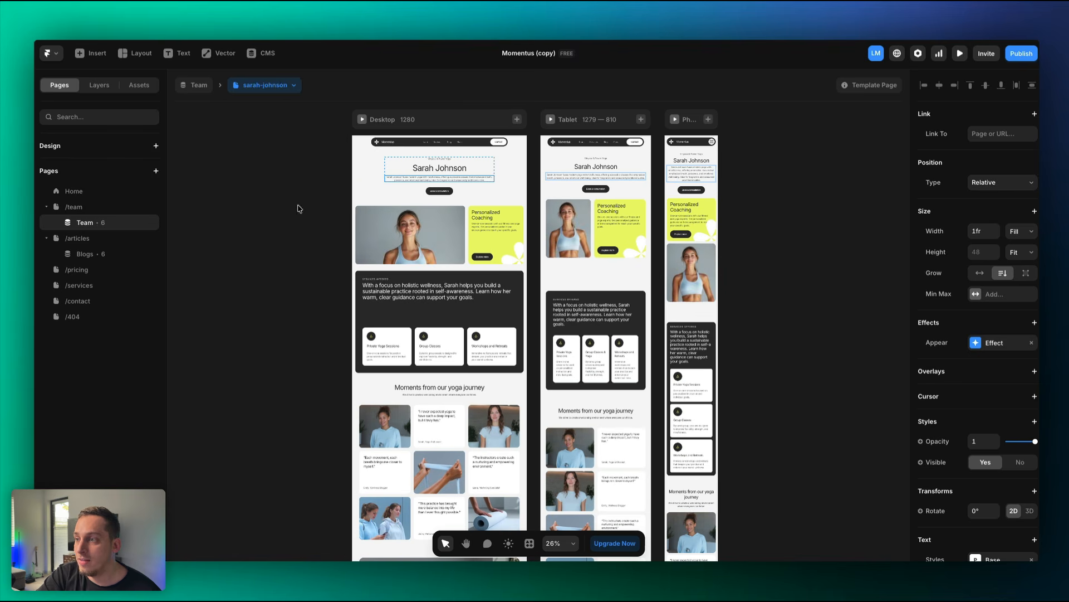
click(286, 84)
click(262, 124)
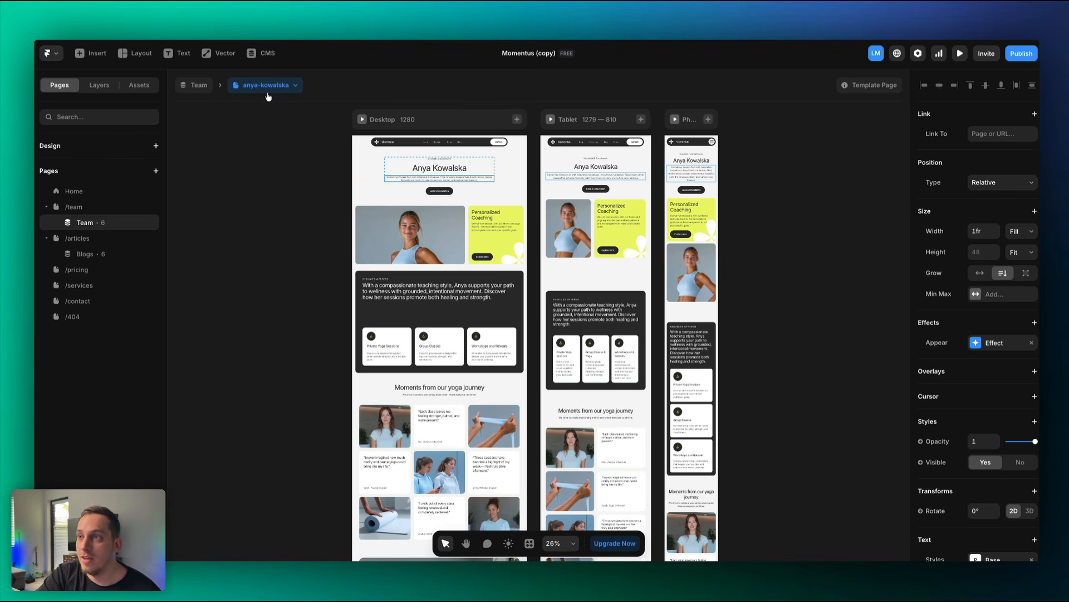
click(267, 92)
click(266, 104)
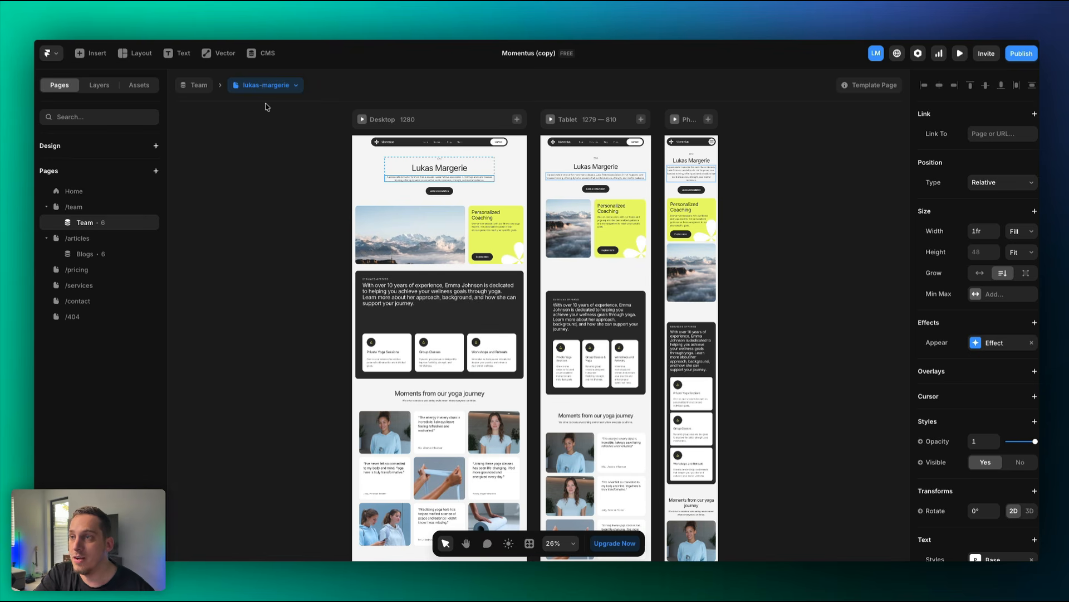
click(262, 53)
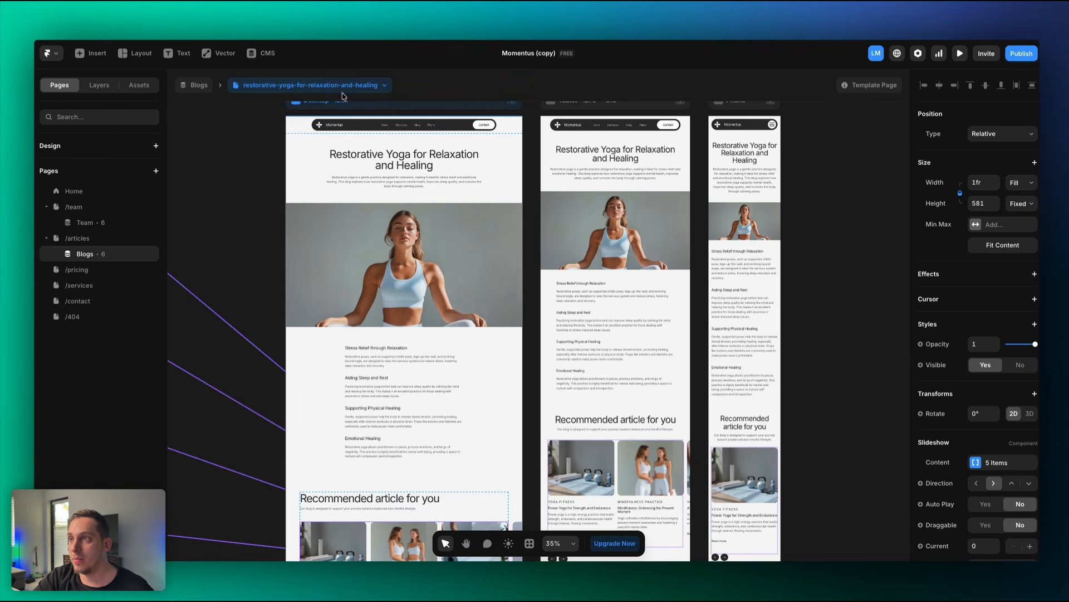
click(342, 87)
click(313, 137)
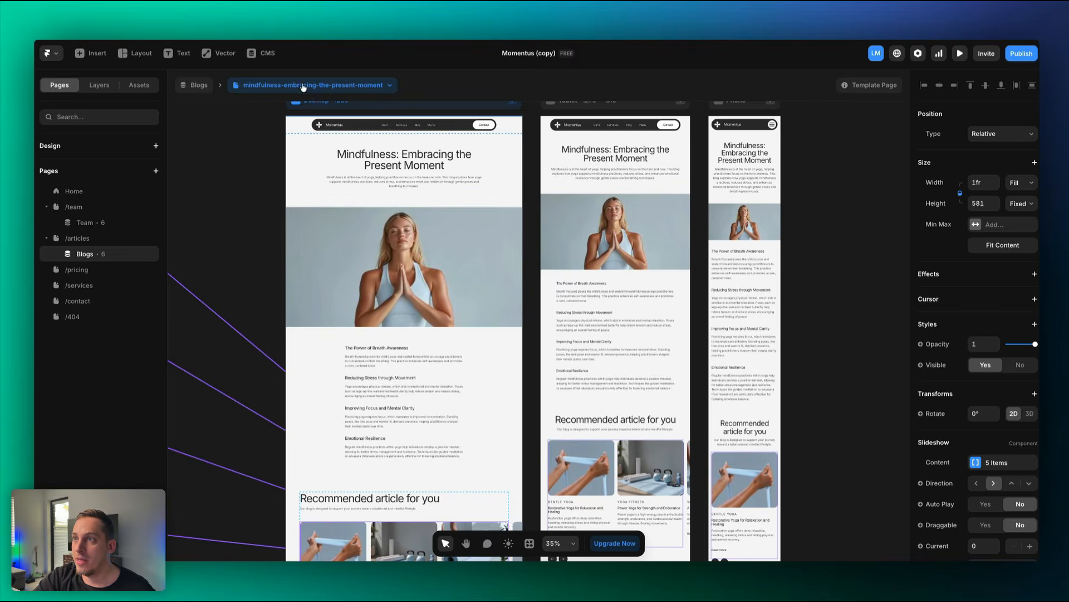
click(262, 53)
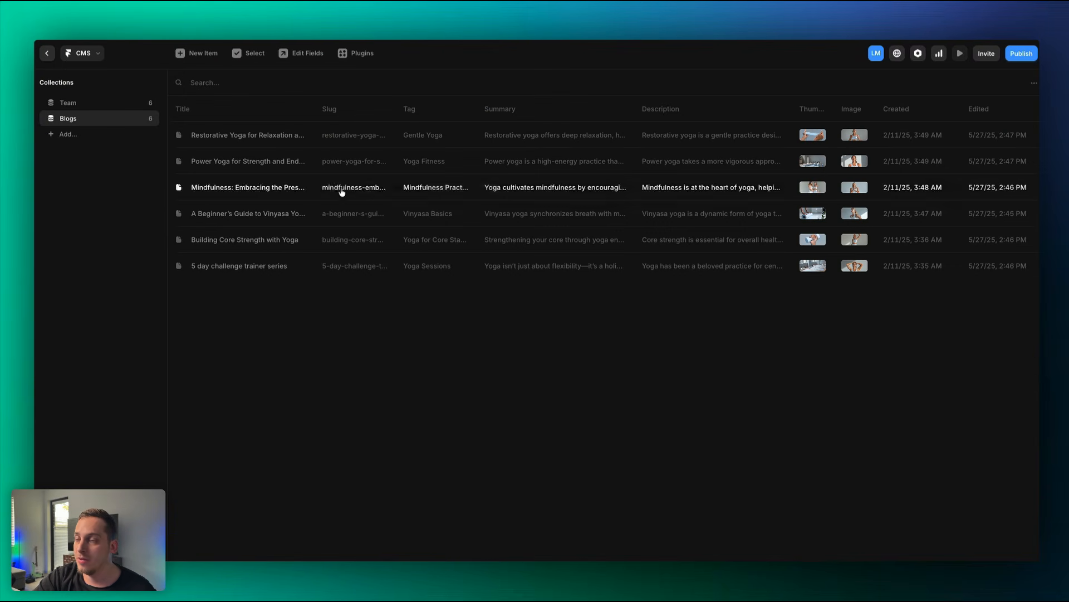
click(239, 139)
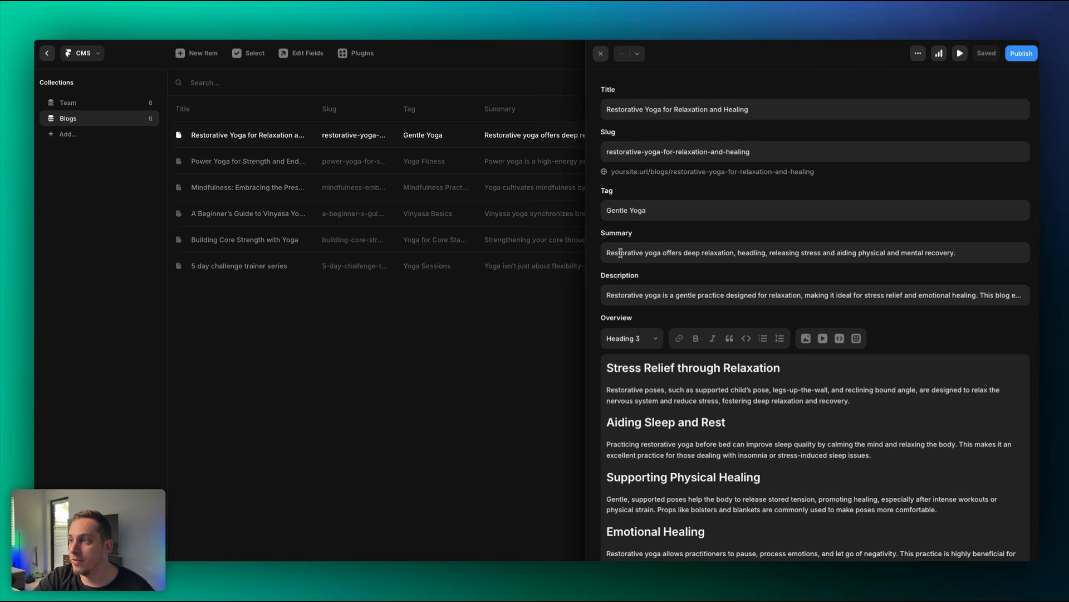
click(46, 54)
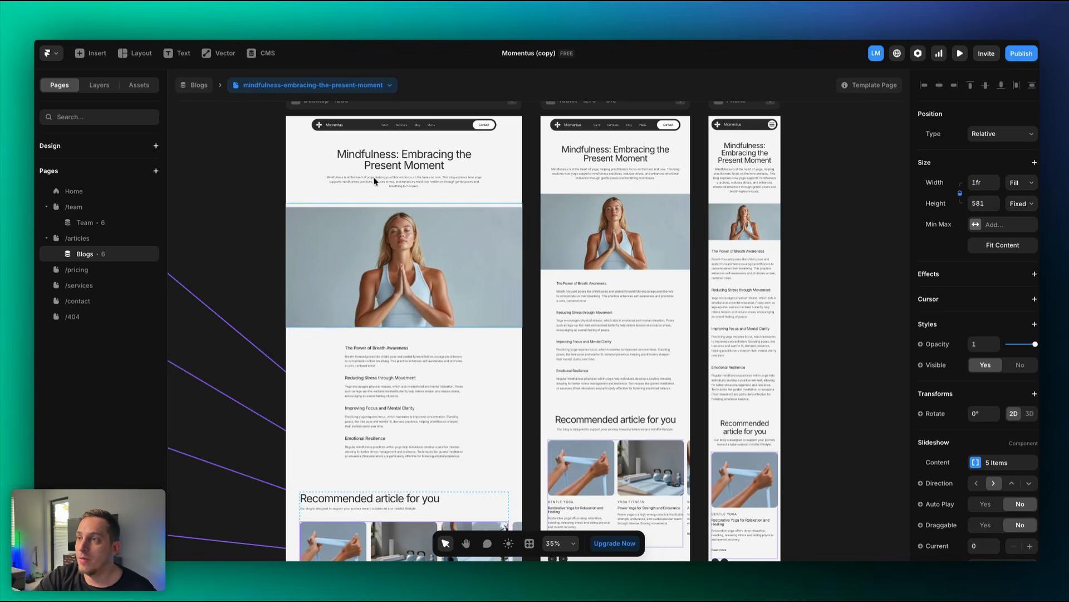
scroll(424, 190, up, 5)
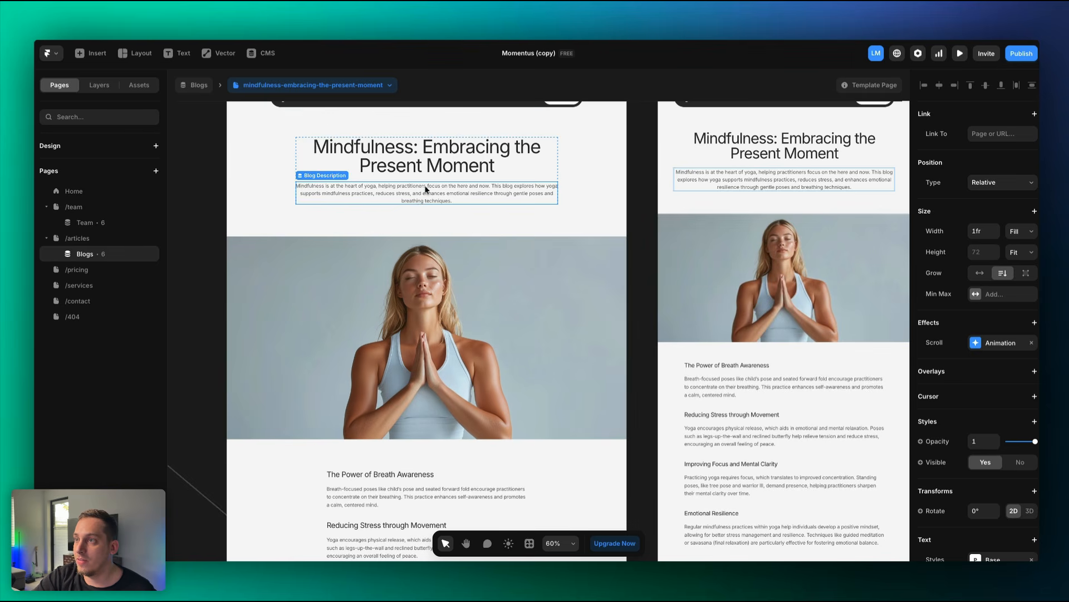
click(414, 170)
scroll(407, 170, up, 2)
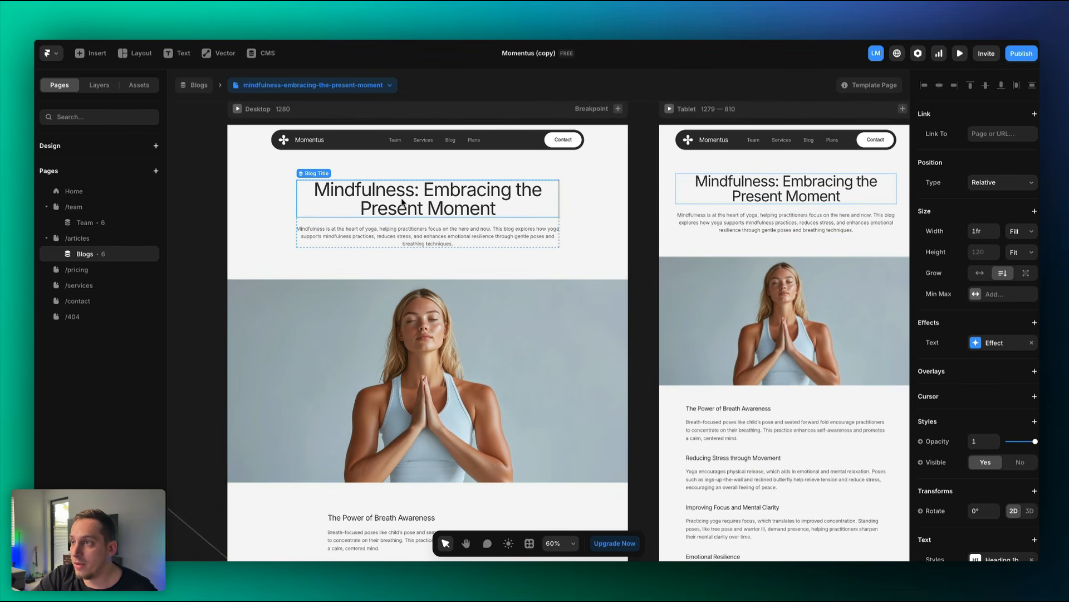
Replace 'Mindfulness' in the blog title with CFO and confirm it in the Blogs collection.
double_click(402, 199)
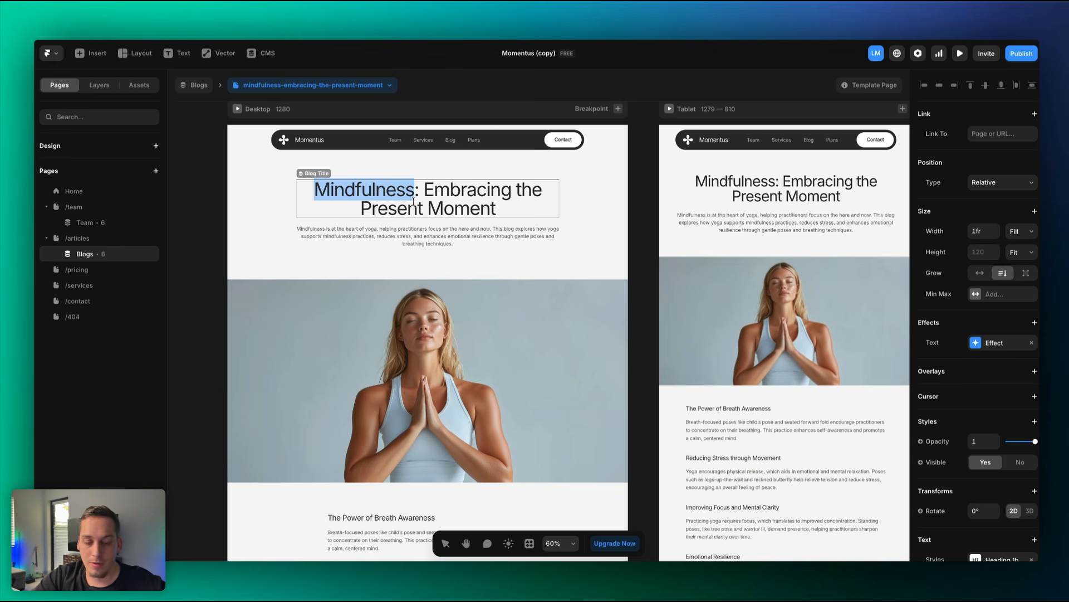
text(CFO)
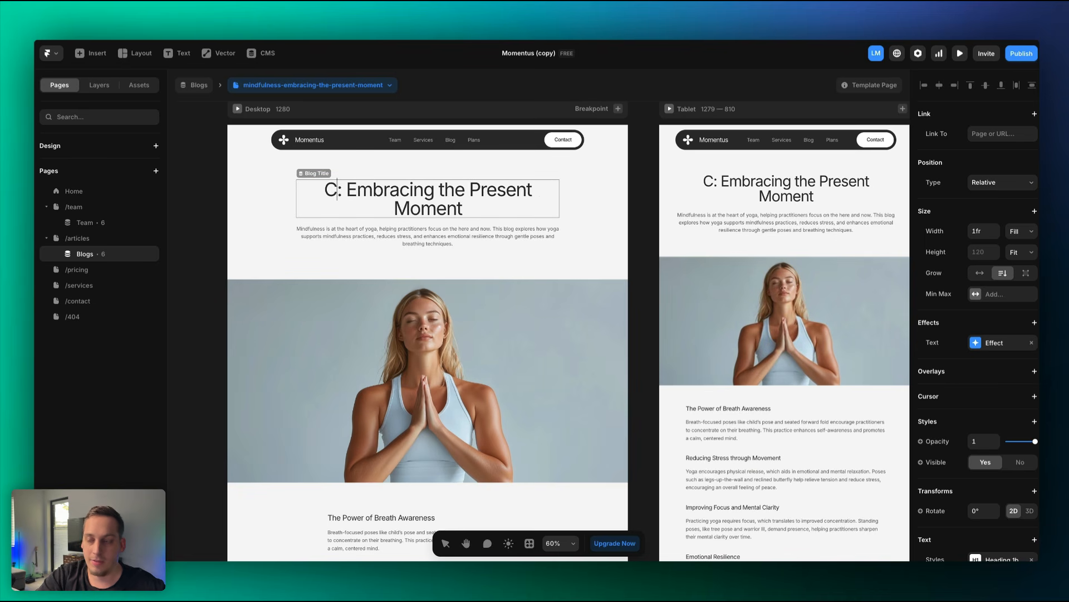
click(219, 229)
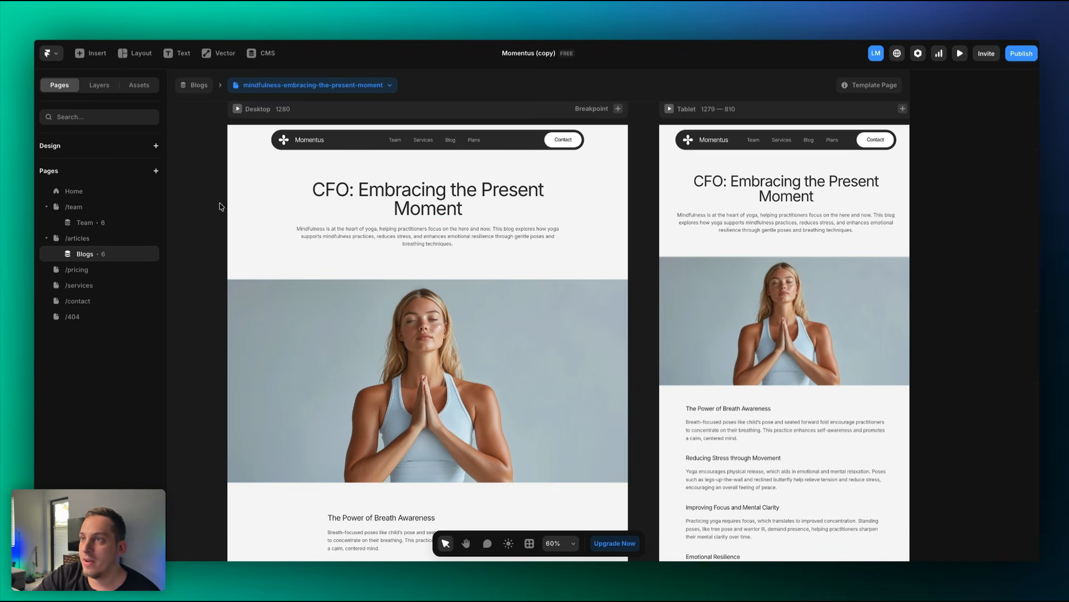
click(261, 54)
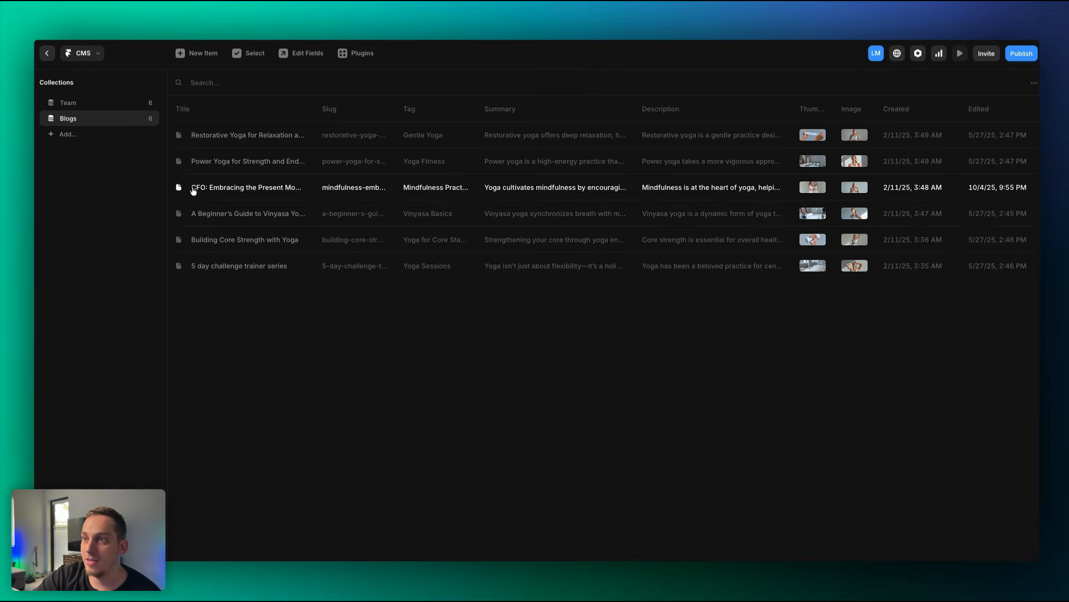
click(48, 54)
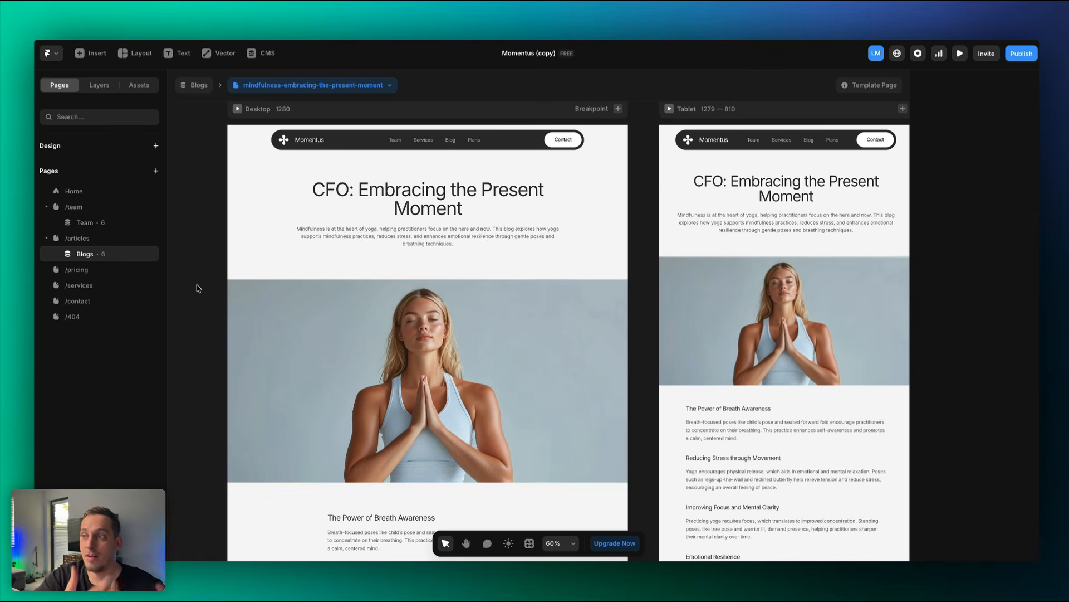
Select the blog page's overview text, hero image, description and title in turn.
scroll(390, 334, down, 5)
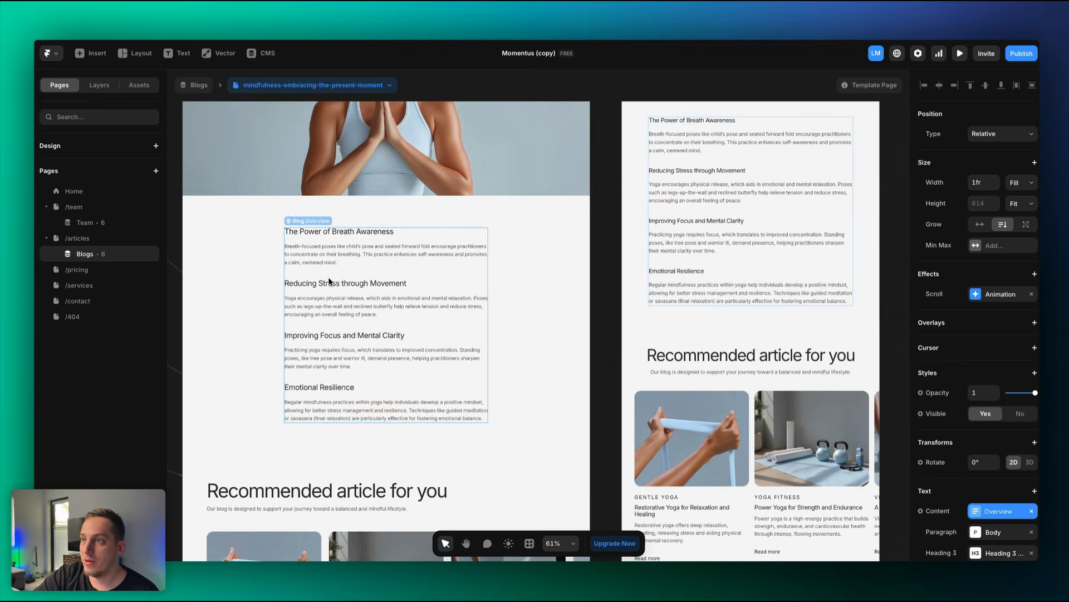
click(329, 287)
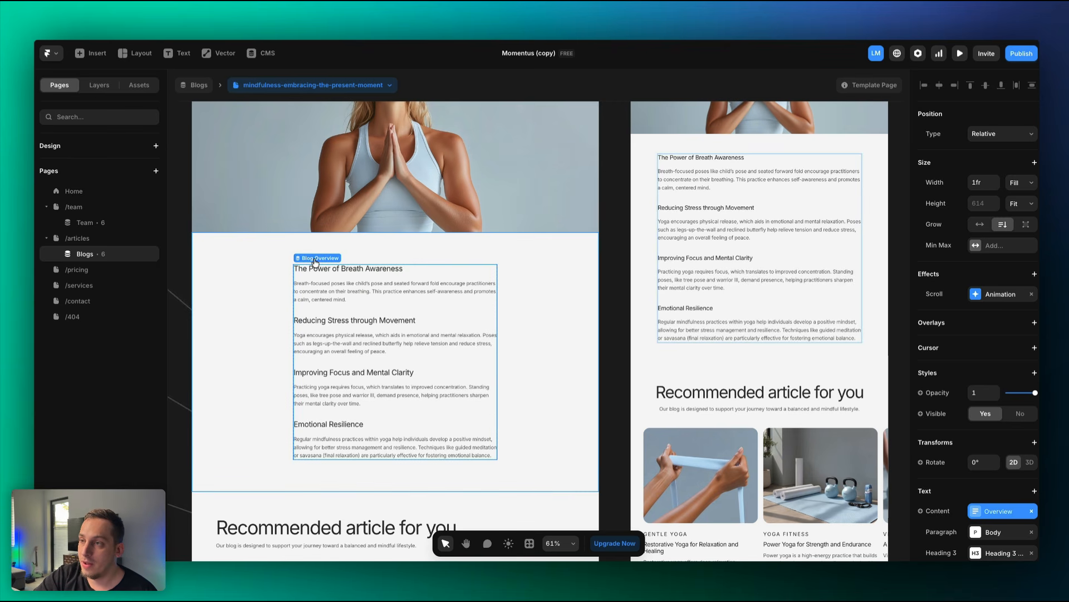
scroll(316, 262, up, 3)
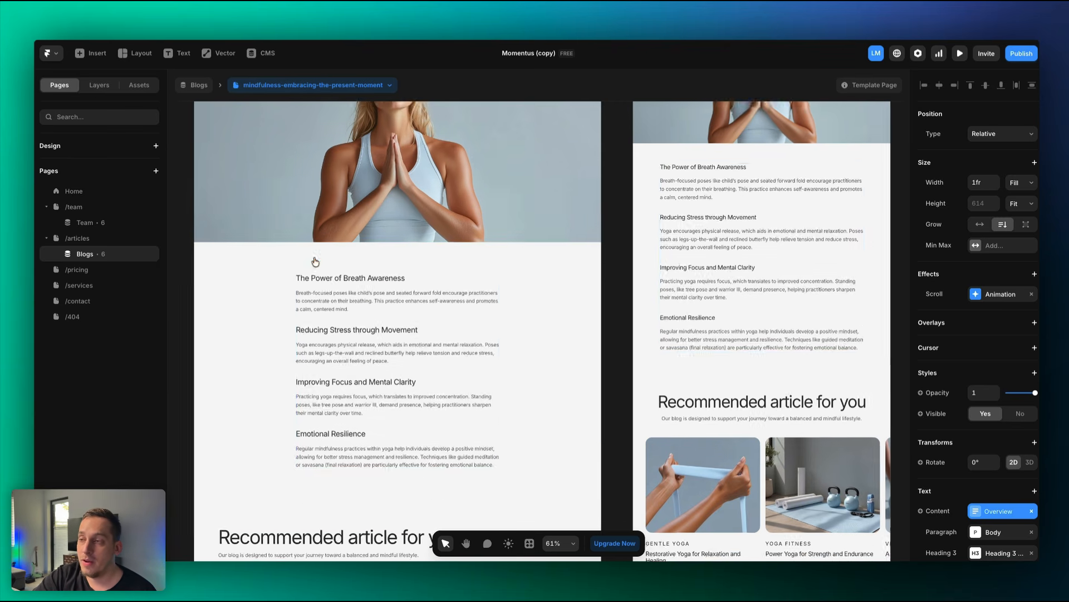
click(319, 164)
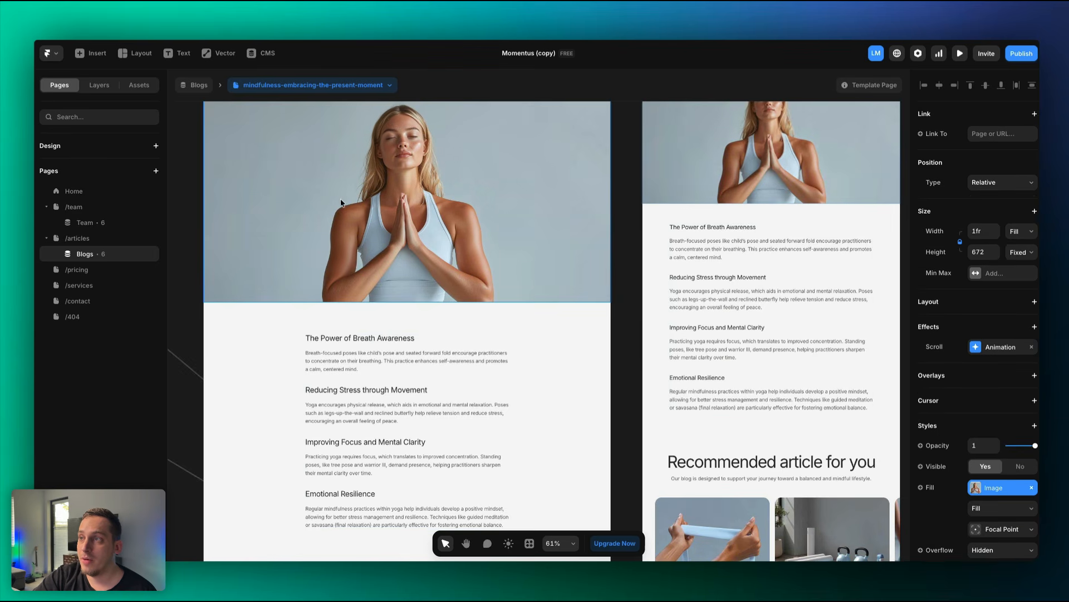
scroll(343, 206, up, 3)
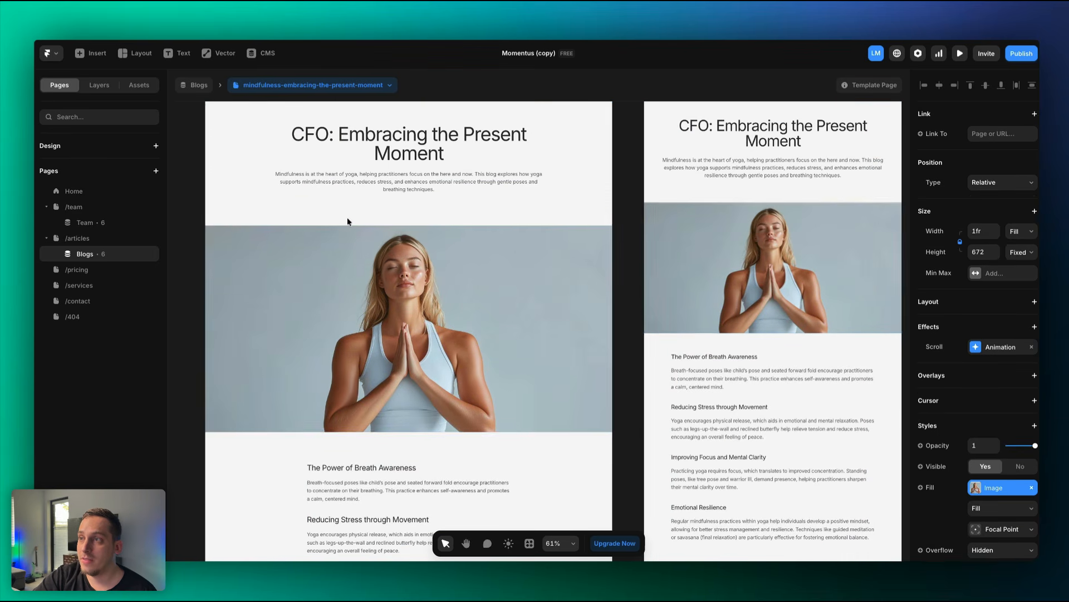
click(362, 174)
scroll(362, 175, up, 1)
click(383, 170)
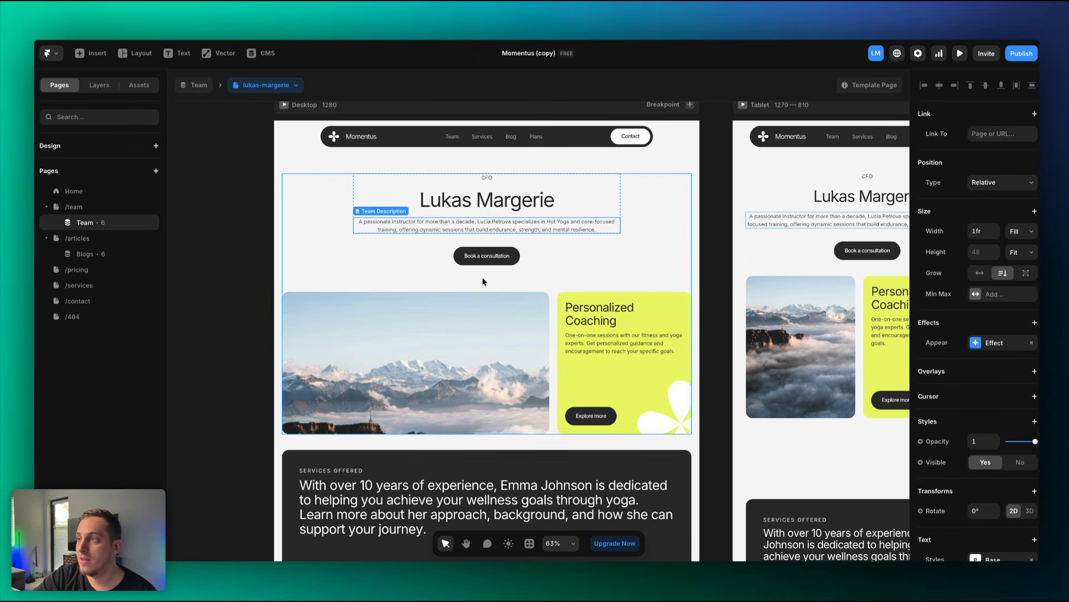
Inspect the Team page's coaching description, services text and testimonial cards.
click(598, 343)
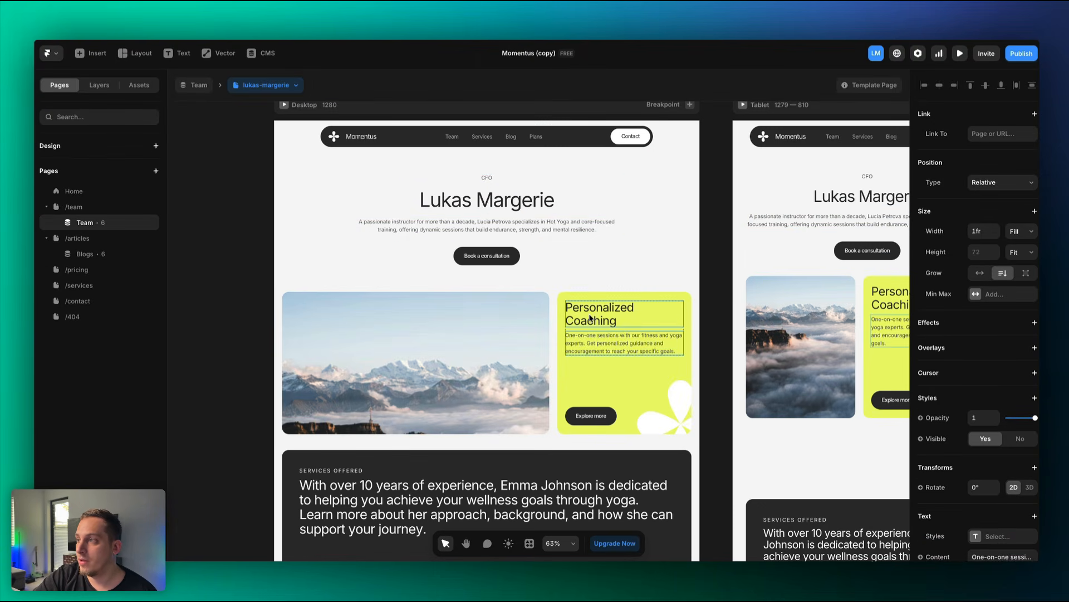
scroll(919, 376, down, 5)
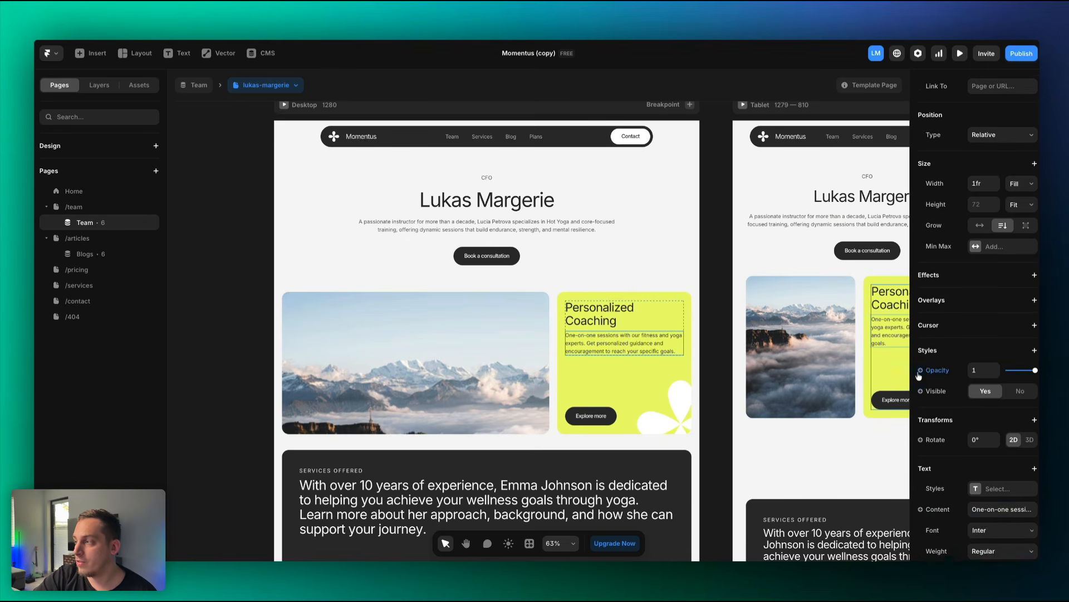
scroll(418, 376, down, 3)
click(417, 375)
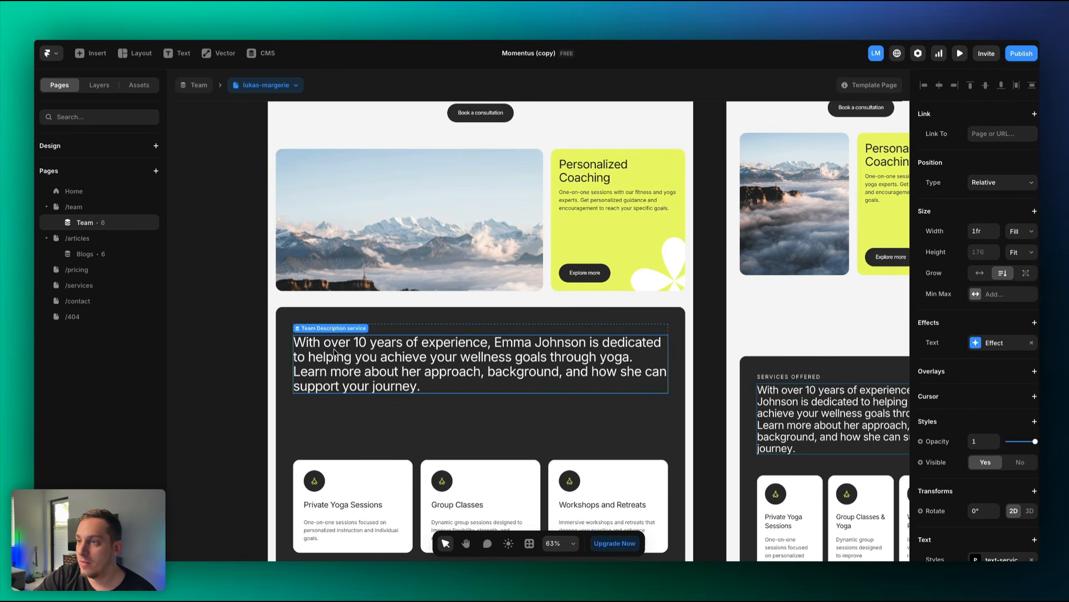
scroll(397, 380, down, 6)
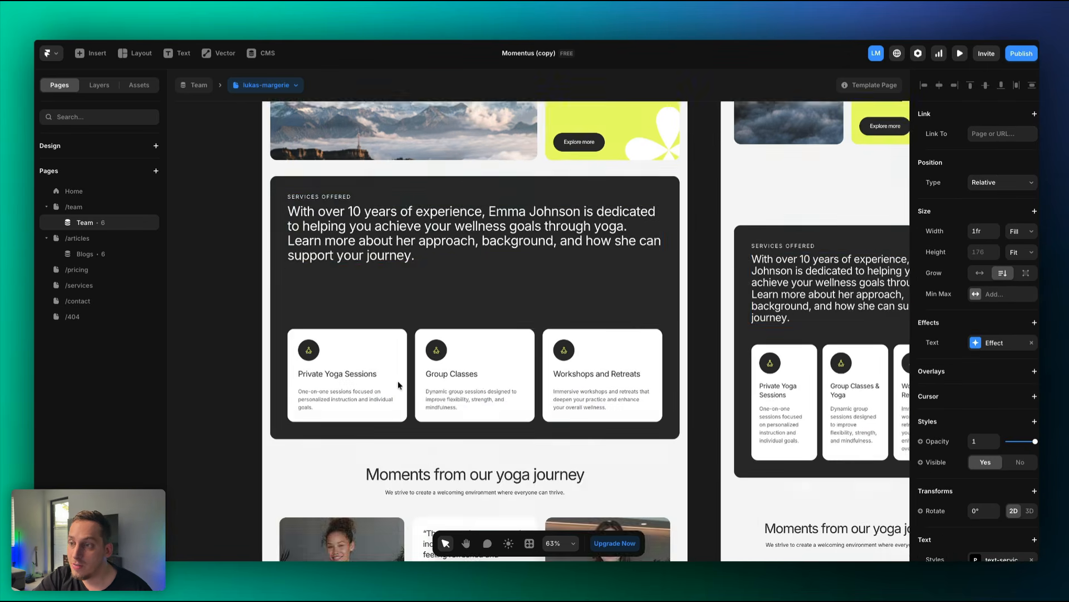
click(443, 358)
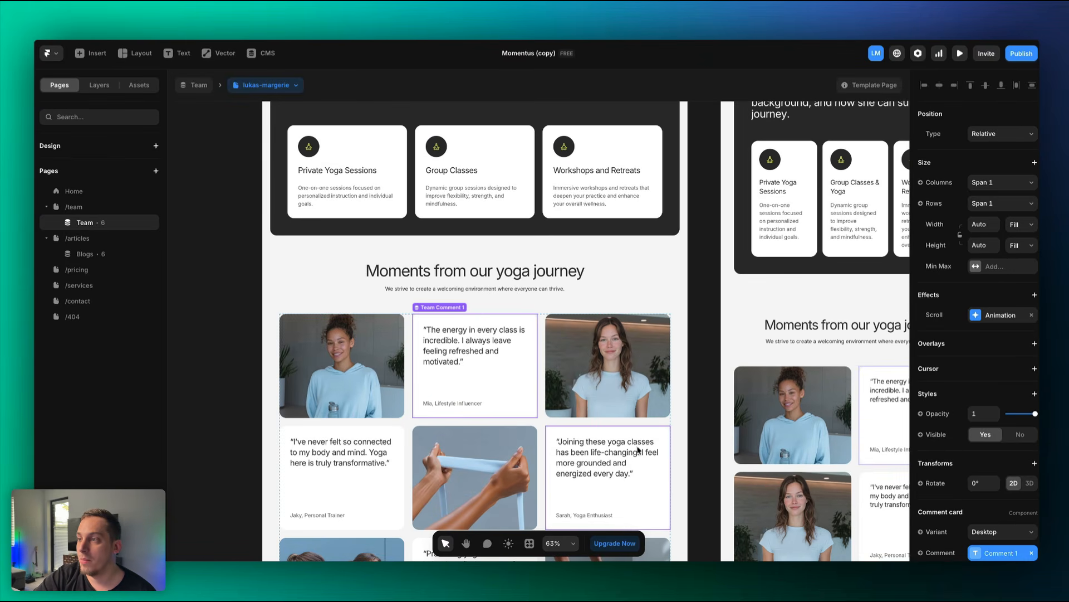
click(351, 462)
scroll(393, 454, down, 2)
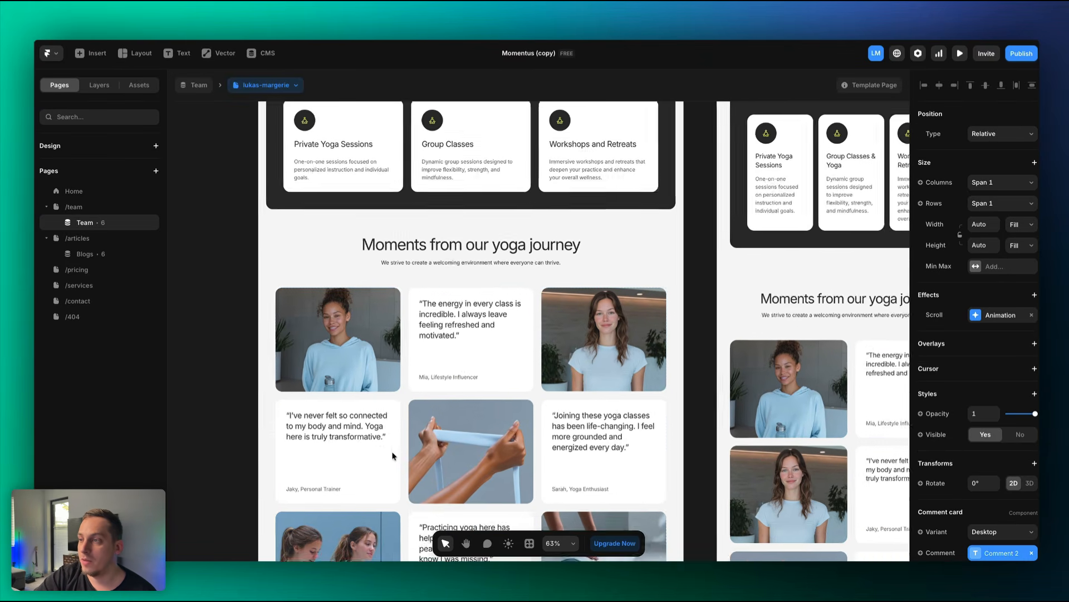
click(440, 485)
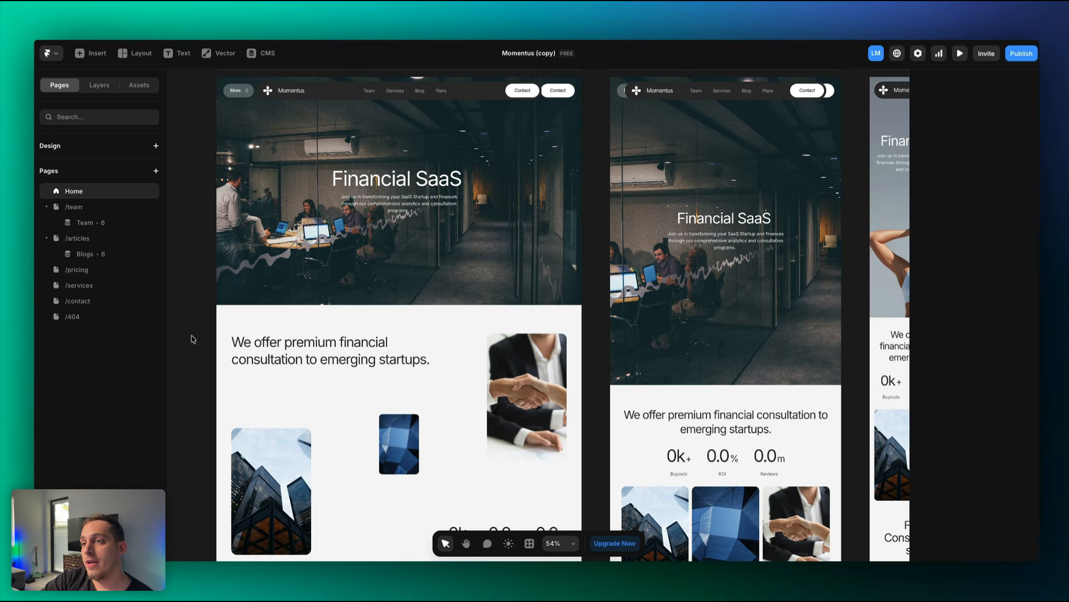
Open /services and add a new blank page.
click(97, 289)
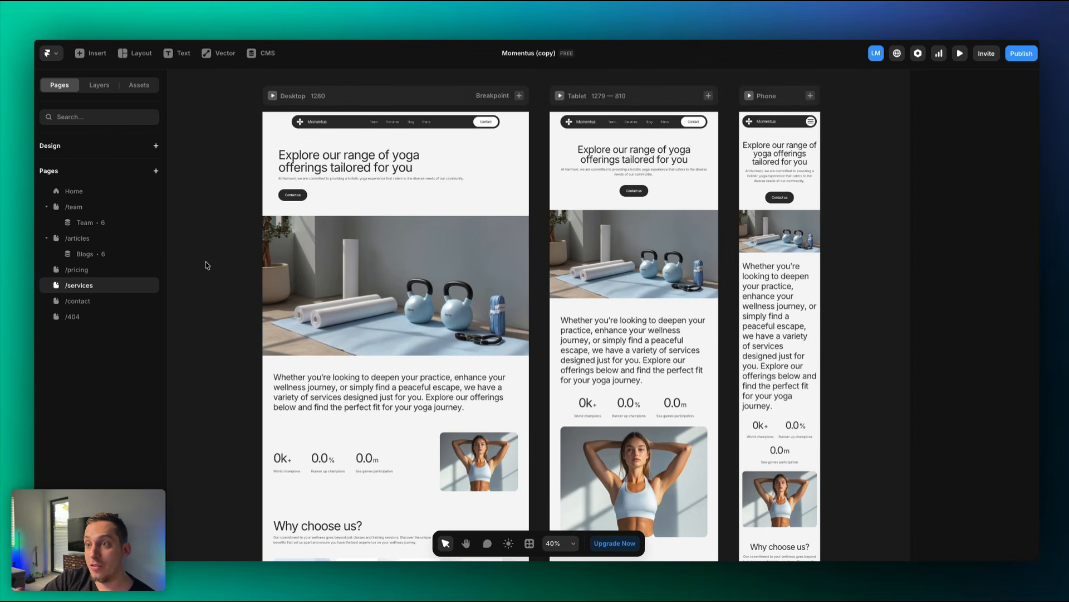
mouse_move(148, 280)
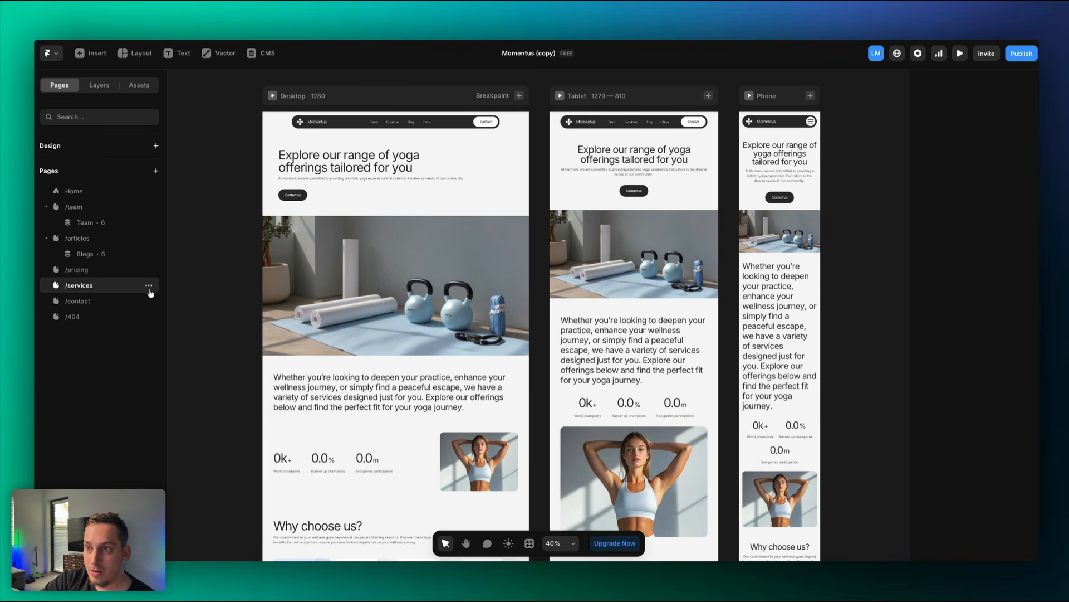
click(157, 174)
click(188, 182)
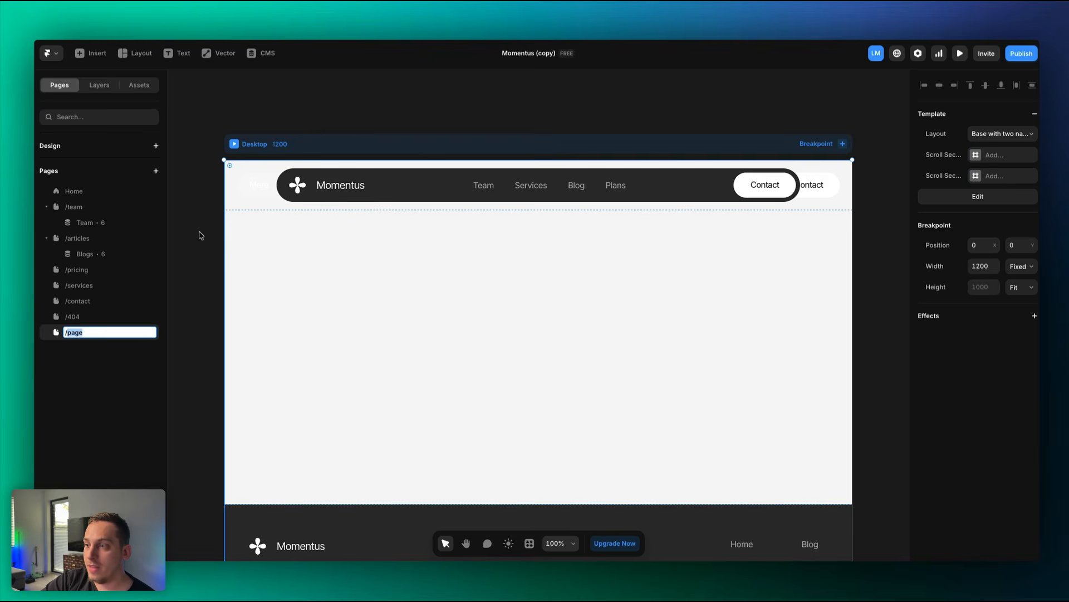
scroll(201, 235, down, 5)
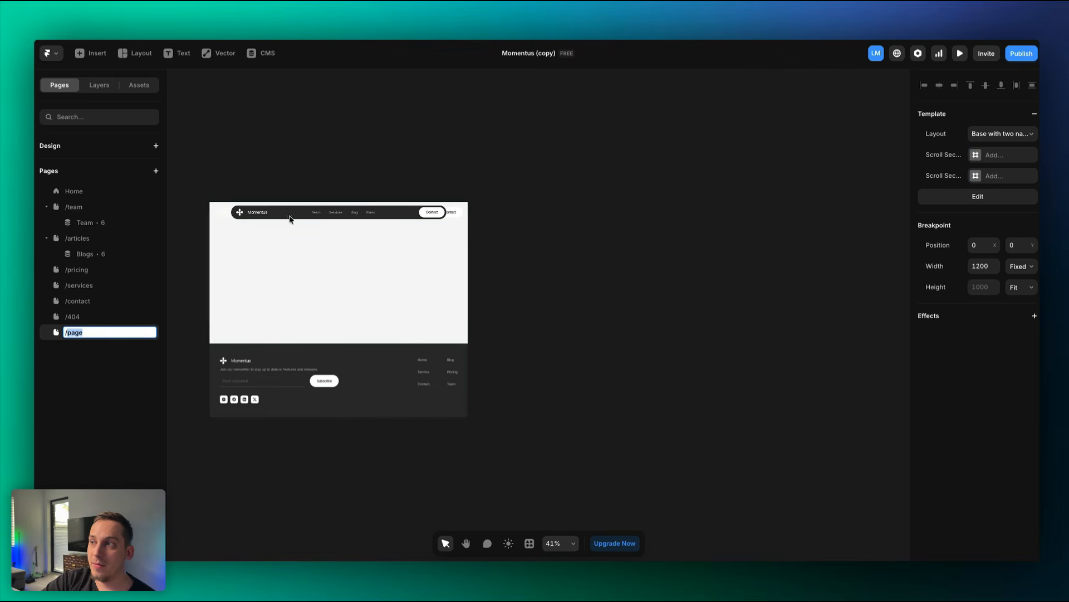
click(457, 186)
click(469, 162)
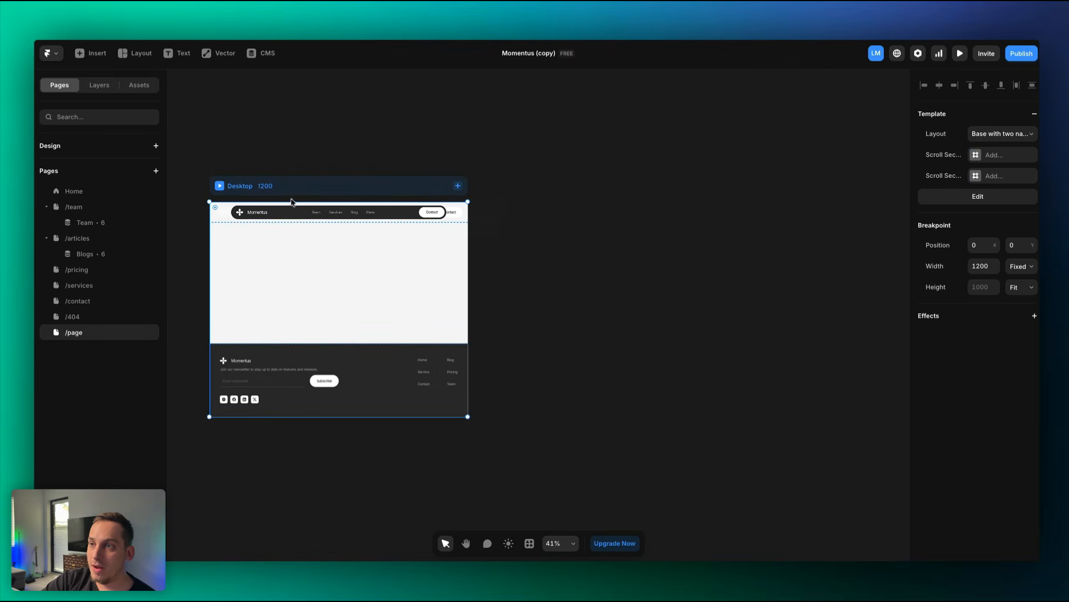
Delete the new blank page and reopen /services.
click(149, 333)
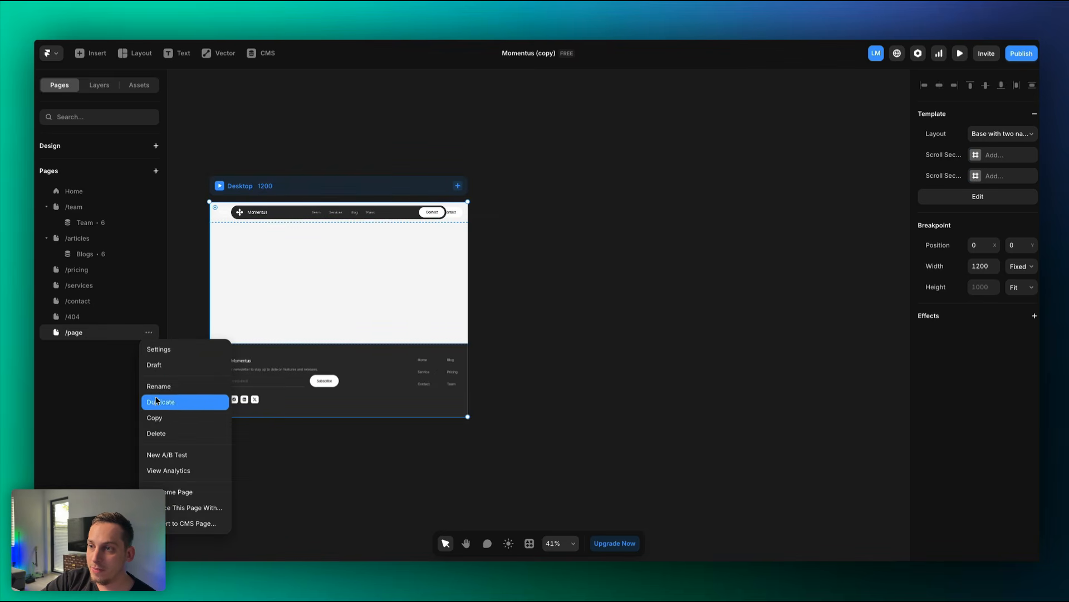
click(157, 437)
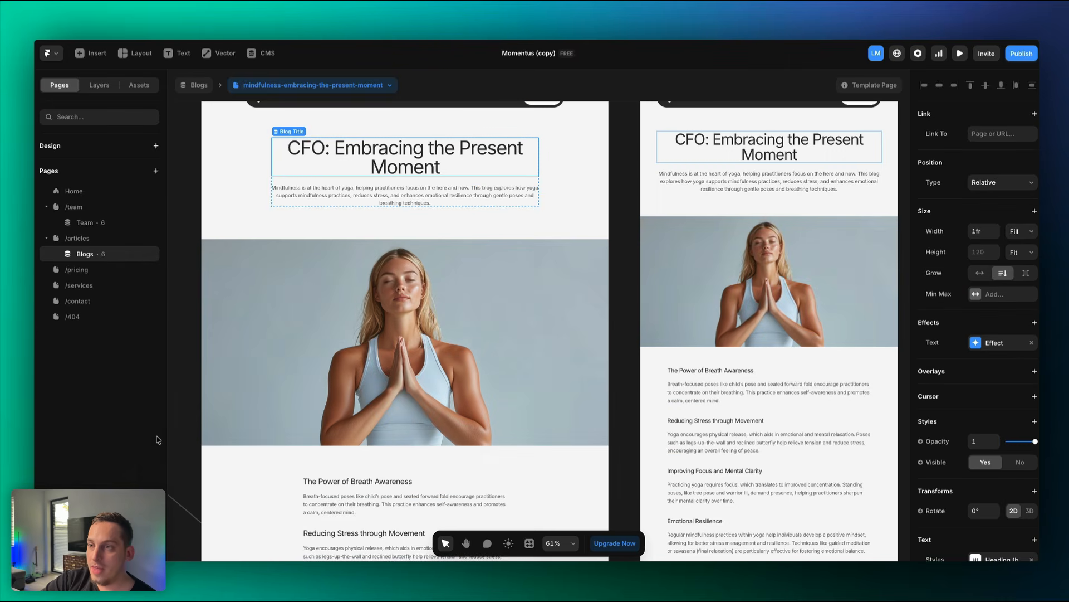
click(119, 292)
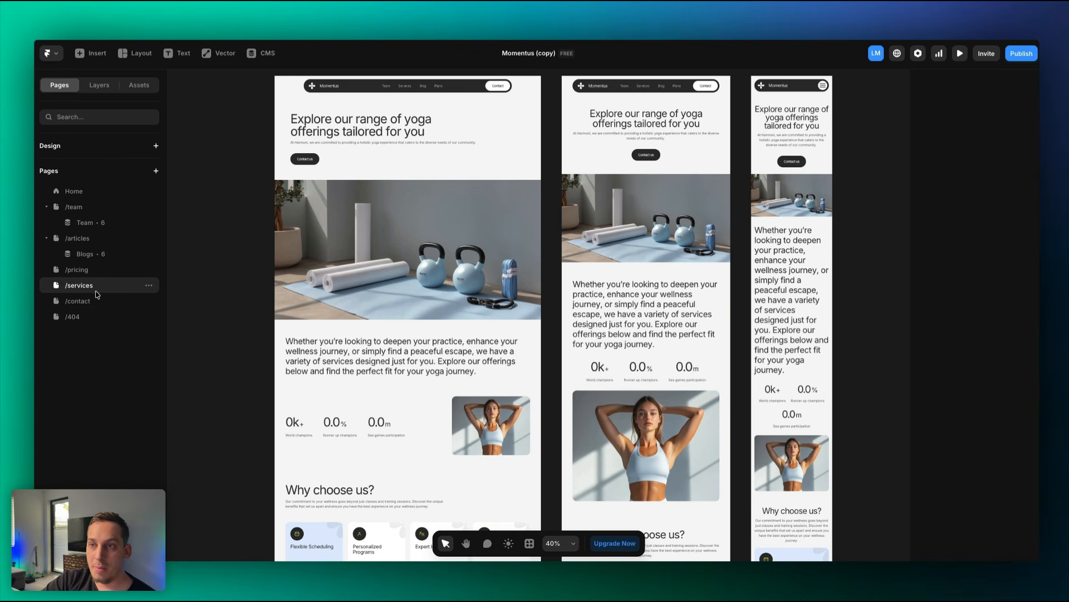
Duplicate the /services page and rename the copy /about.
click(148, 287)
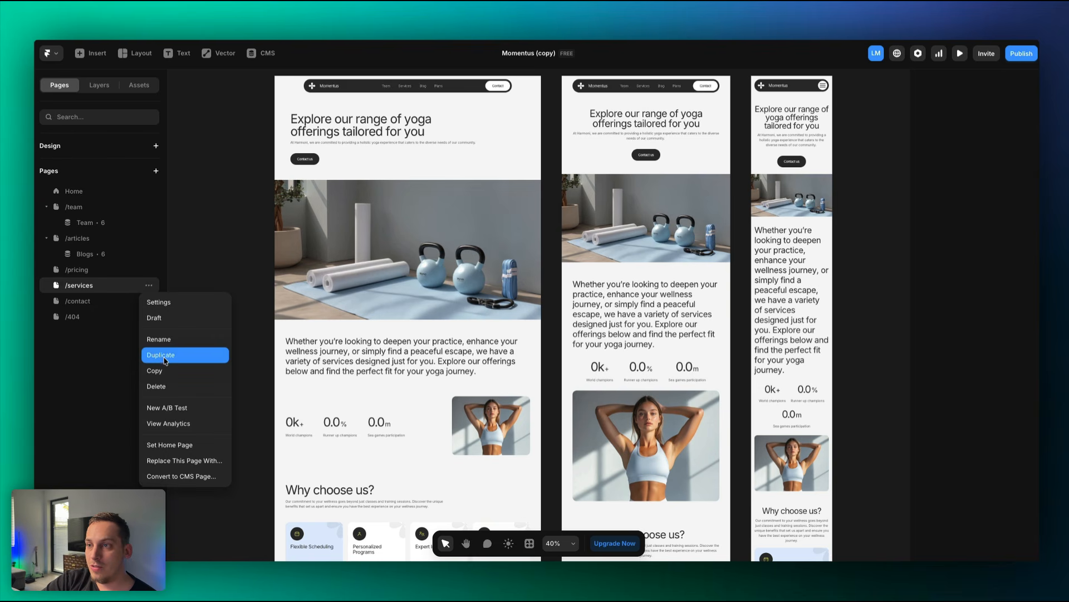
click(170, 357)
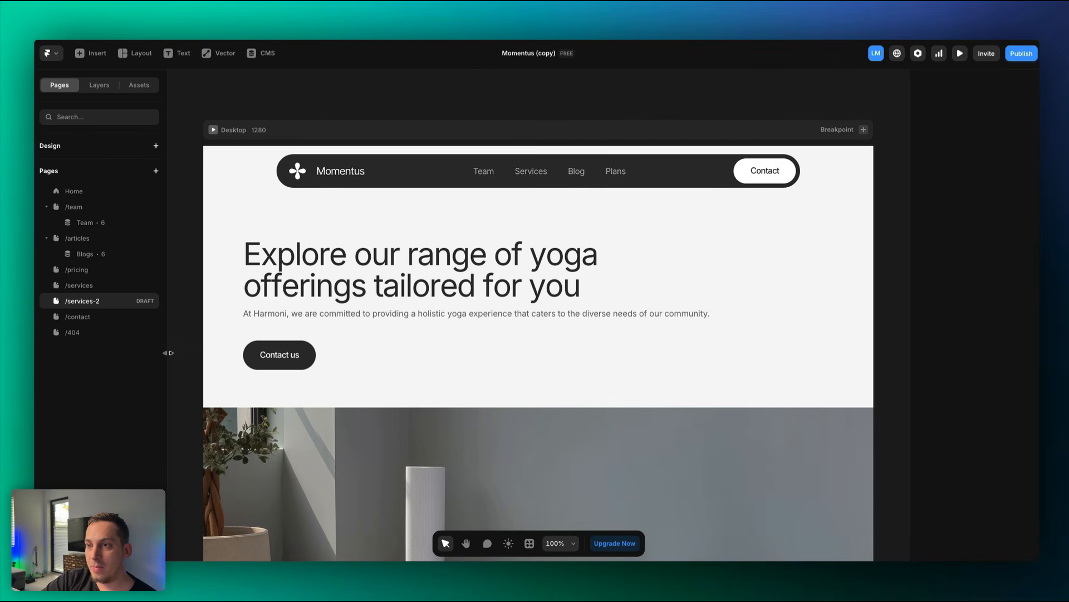
double_click(98, 303)
text(/about)
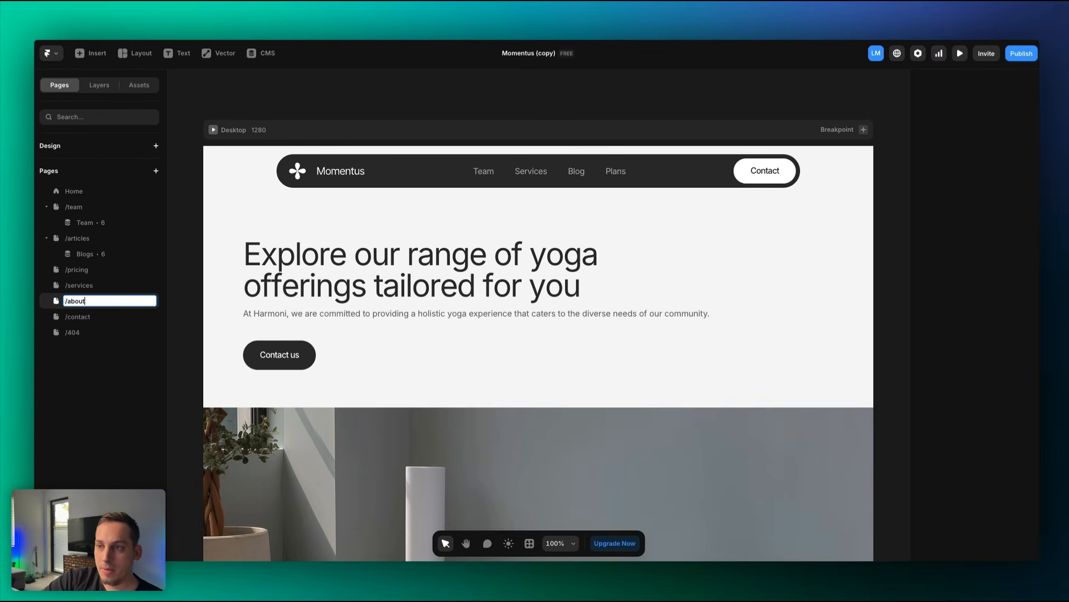
key(Return)
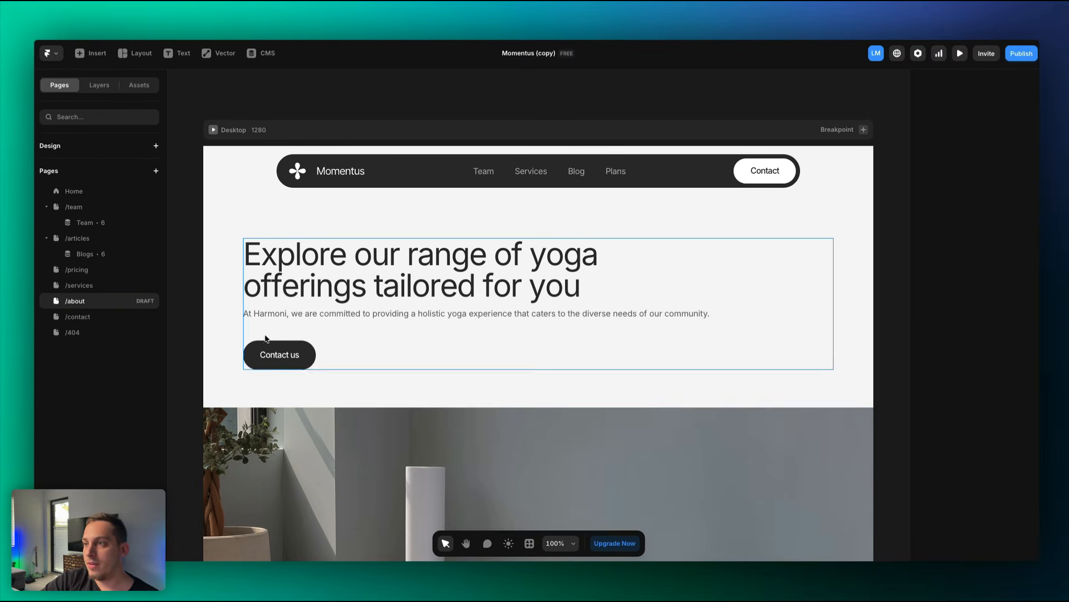
Change the hero heading to 'About Content' and review the intro paragraph.
double_click(356, 274)
scroll(356, 274, down, 5)
key(super+a)
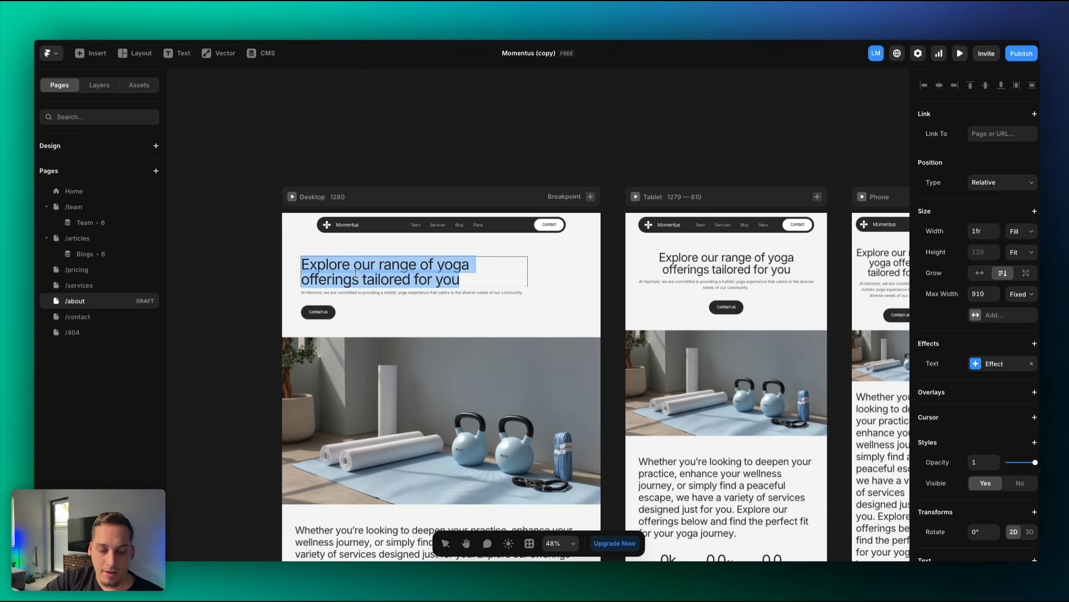
text(About)
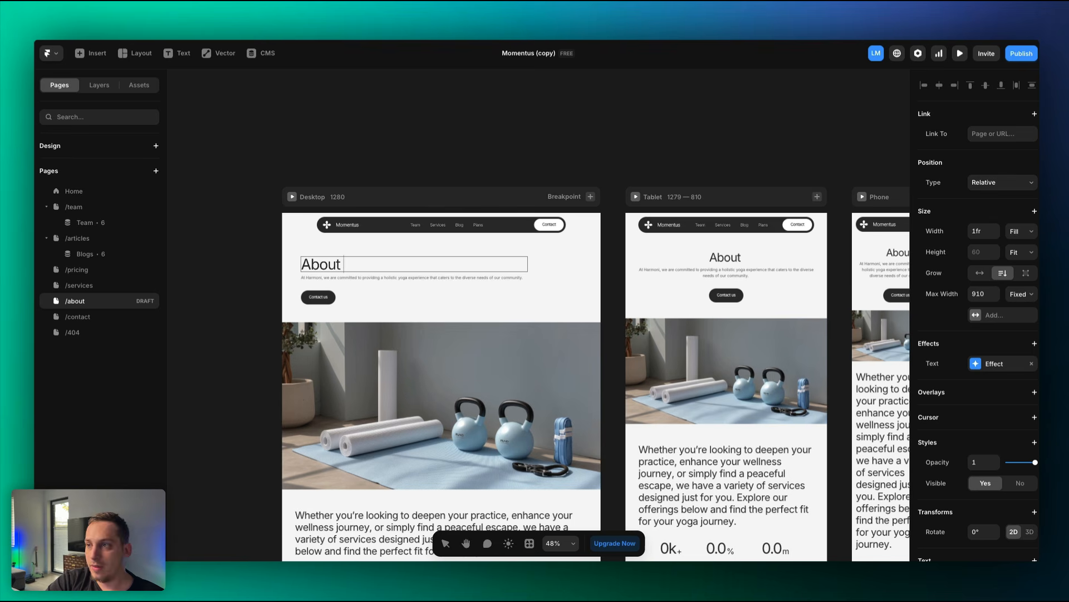
text( Content)
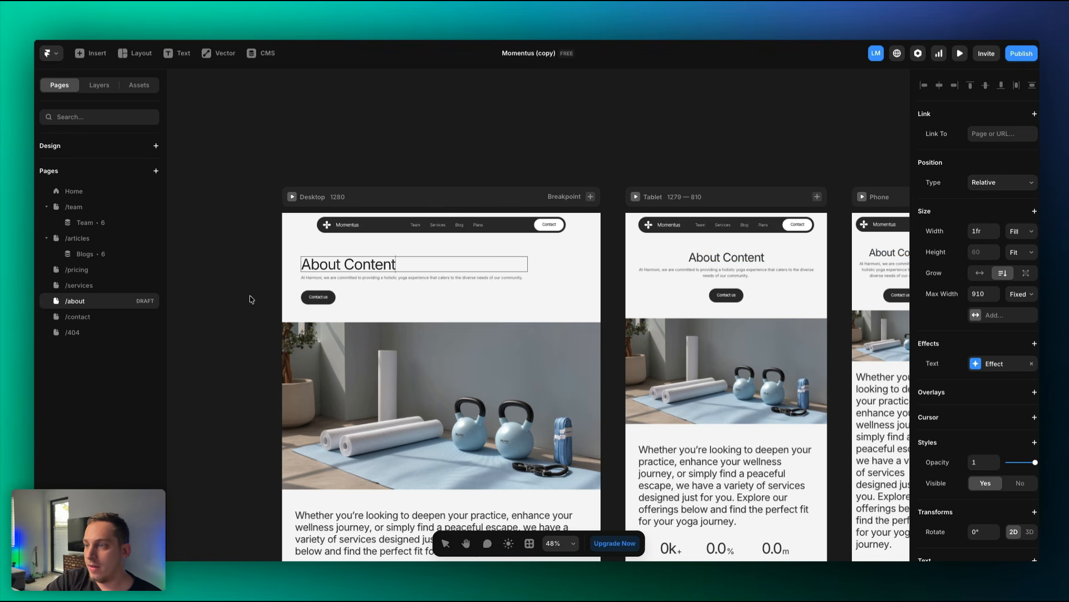
key(Escape)
scroll(324, 352, down, 3)
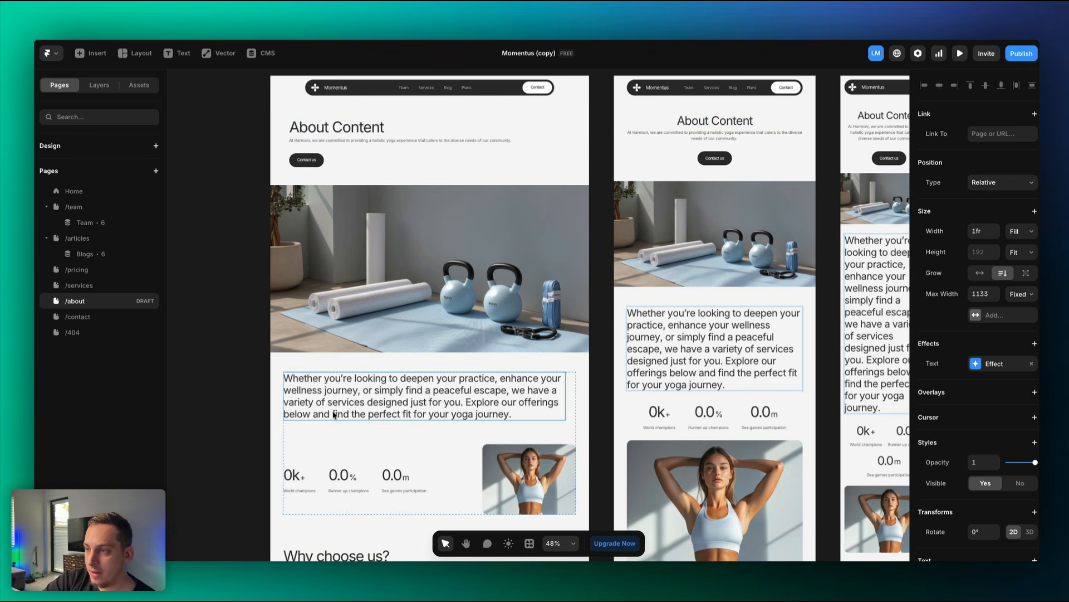
double_click(334, 413)
scroll(333, 413, down, 1)
scroll(332, 412, down, 3)
key(Escape)
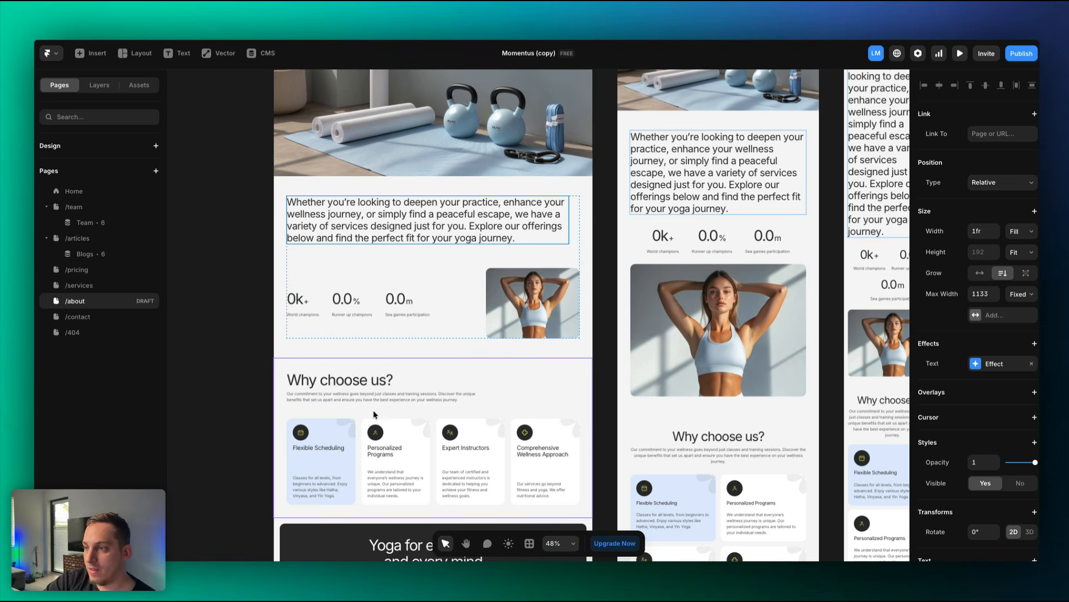
scroll(373, 414, down, 3)
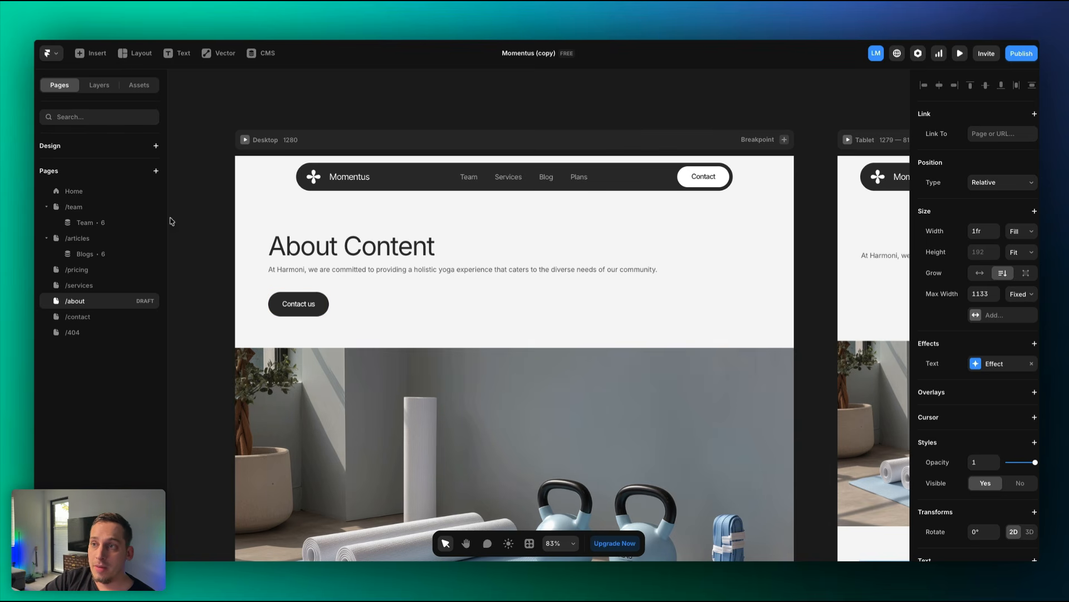
Preview the Home page on desktop, then back in the editor select the Join member button.
click(99, 199)
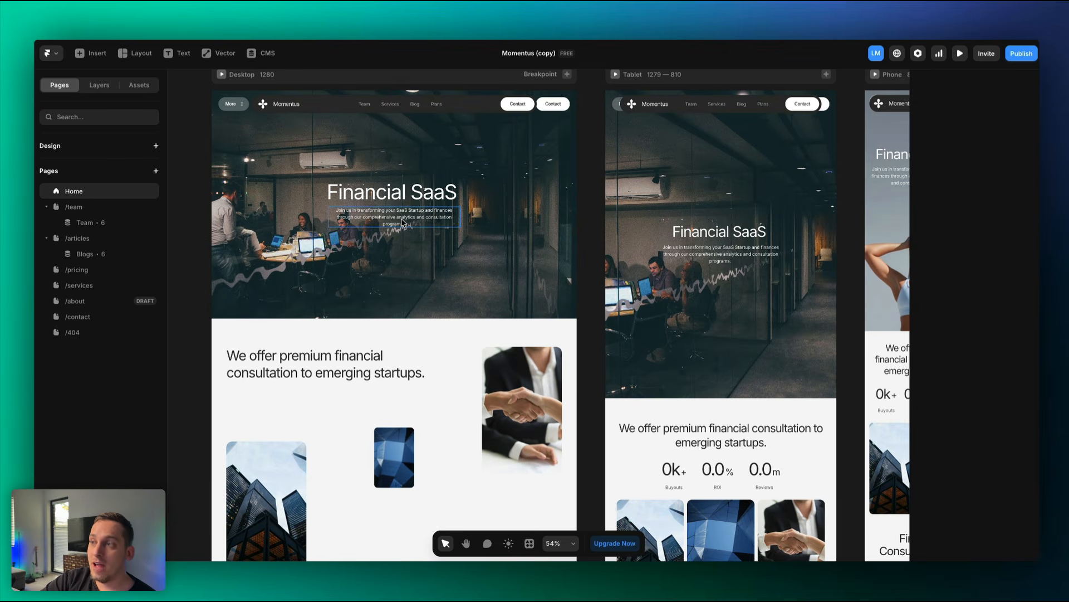
scroll(382, 243, up, 3)
scroll(382, 243, down, 5)
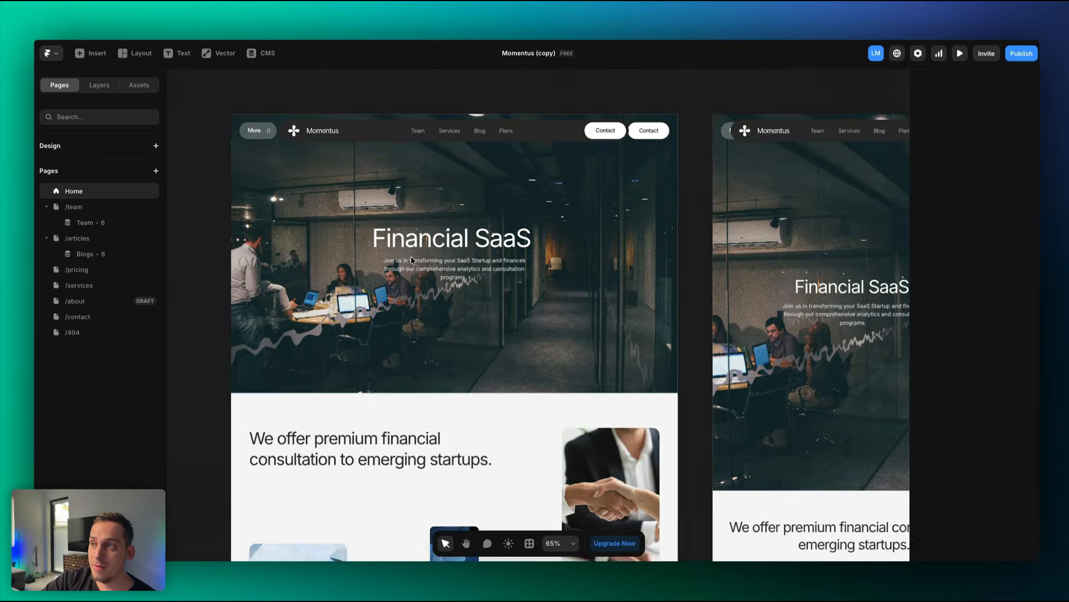
click(245, 101)
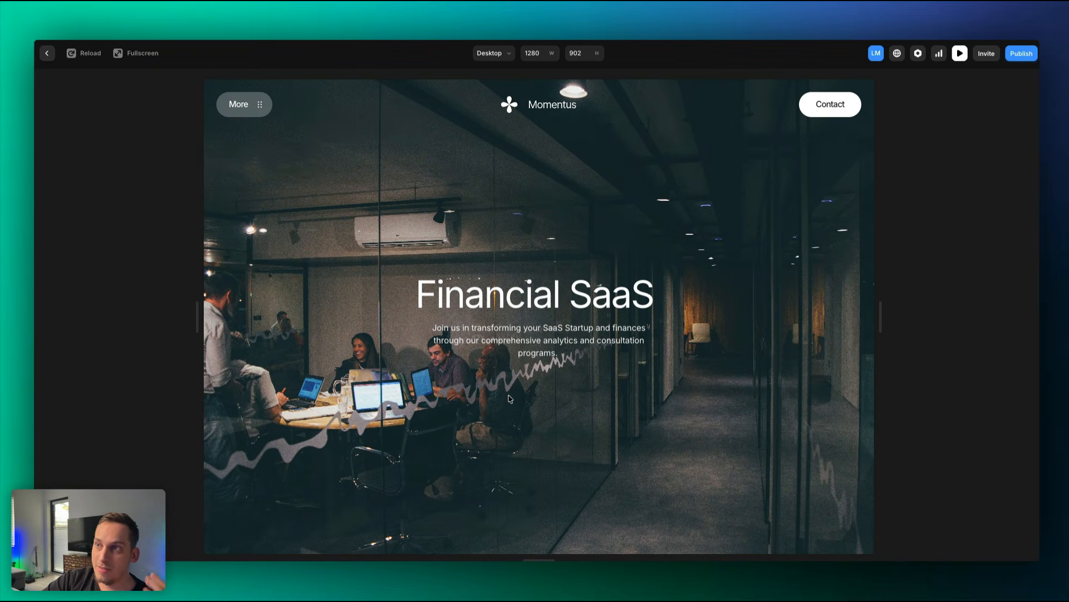
click(50, 56)
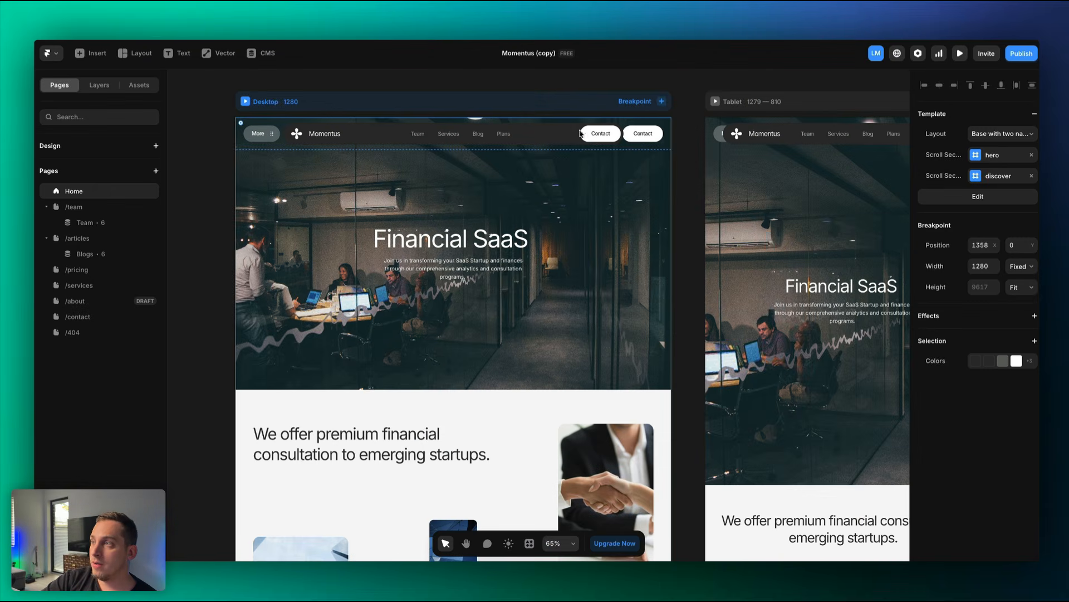
scroll(610, 168, down, 15)
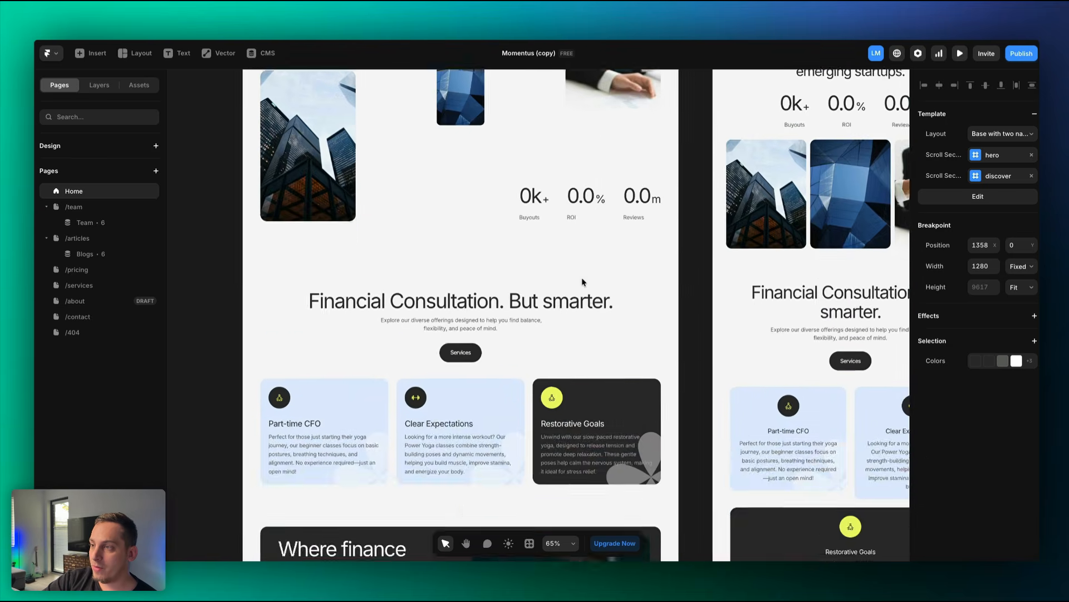
scroll(582, 282, up, 4)
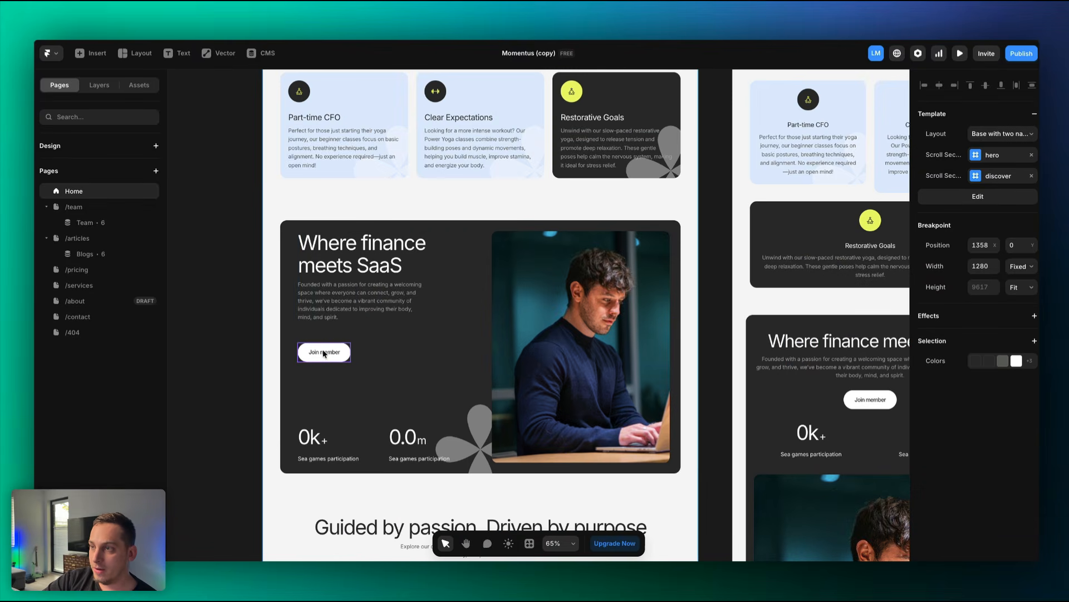
click(323, 352)
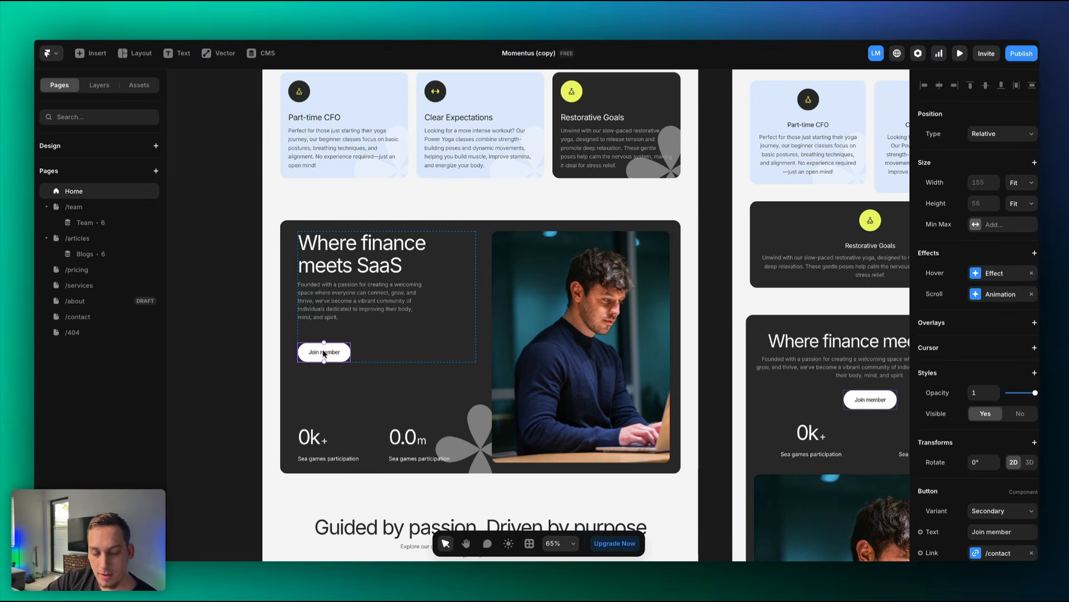
Paste the copied Join member button into the Financial SaaS hero text stack.
click(251, 238)
scroll(251, 237, up, 10)
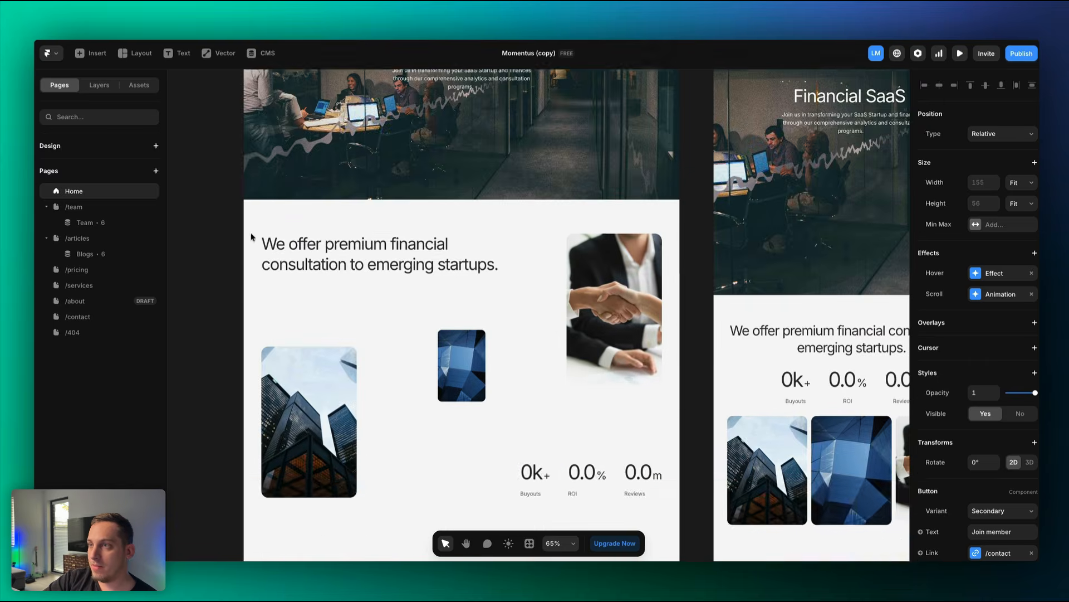
scroll(252, 237, up, 3)
click(424, 195)
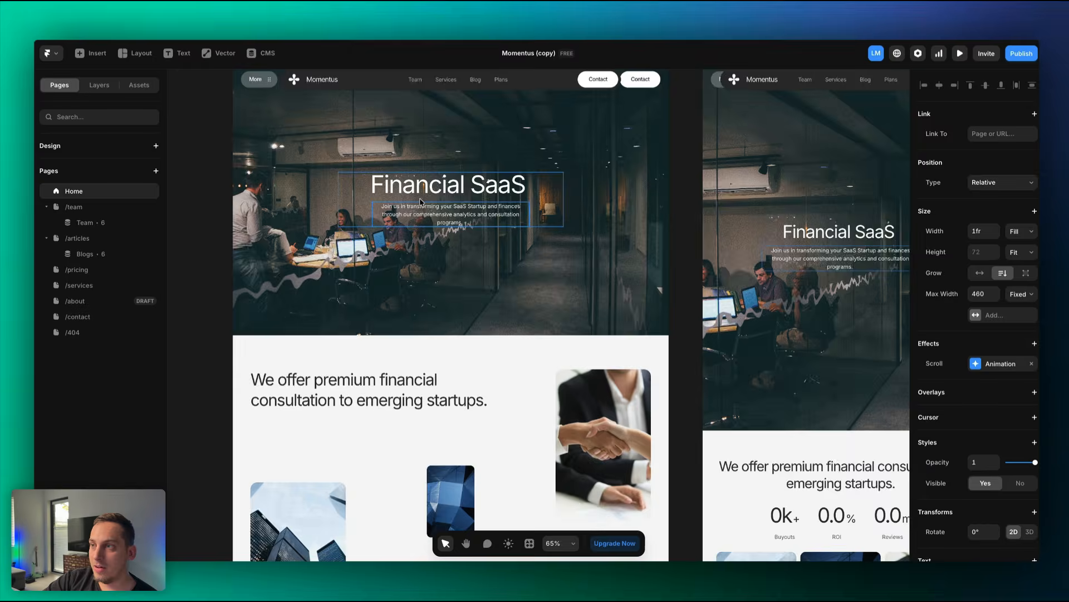
scroll(421, 202, up, 5)
click(379, 202)
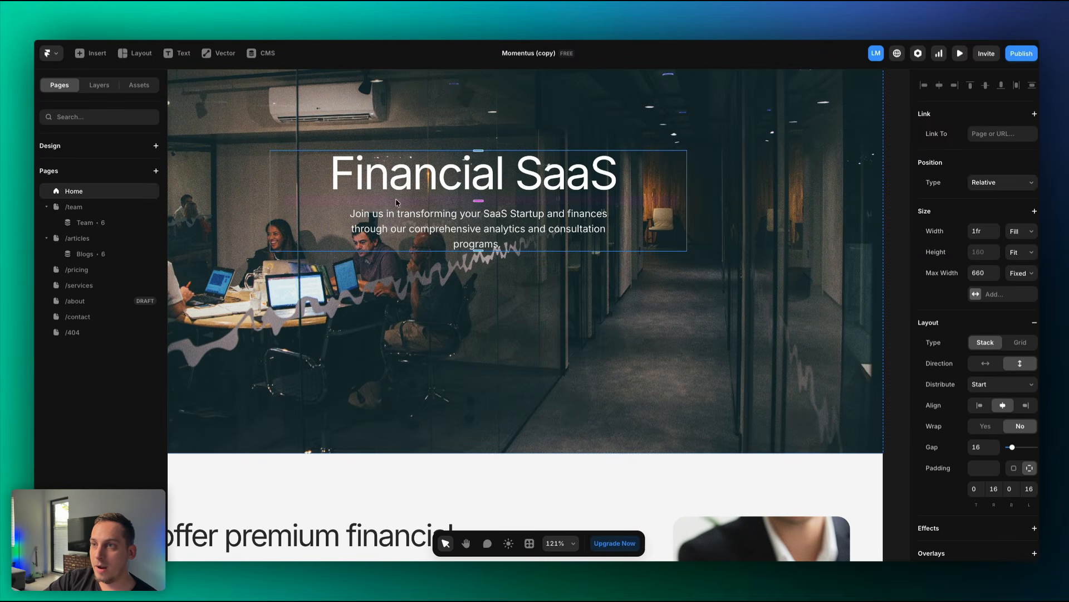
click(99, 85)
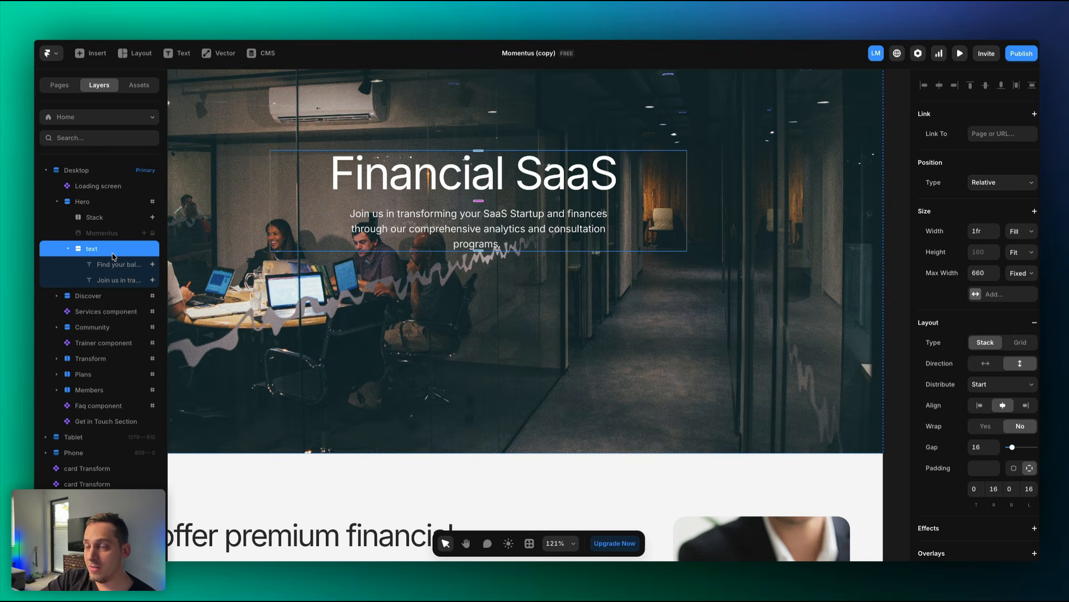
key(ctrl+v)
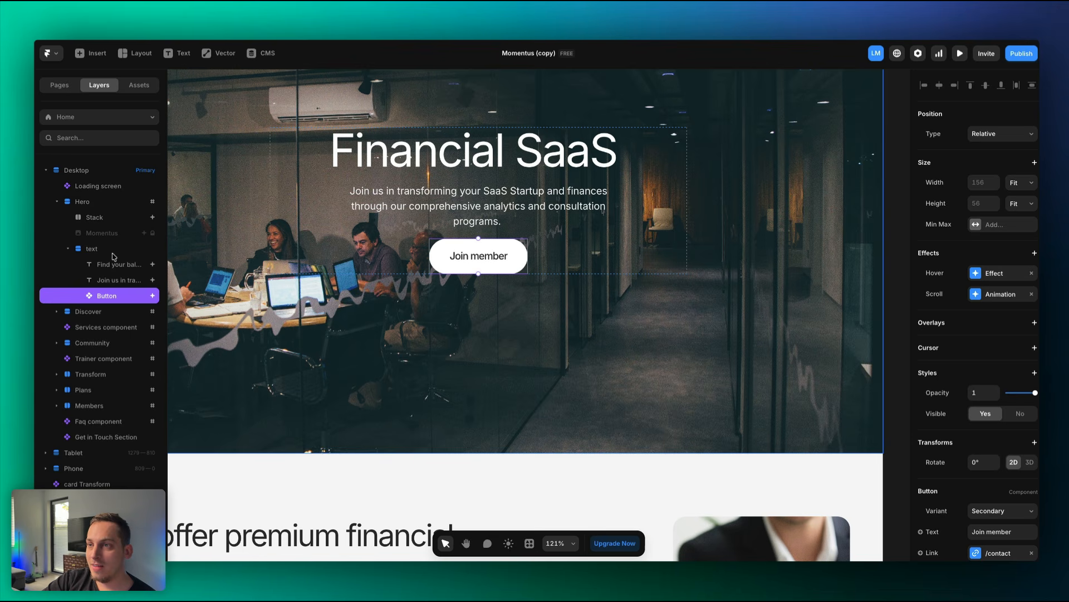
click(68, 249)
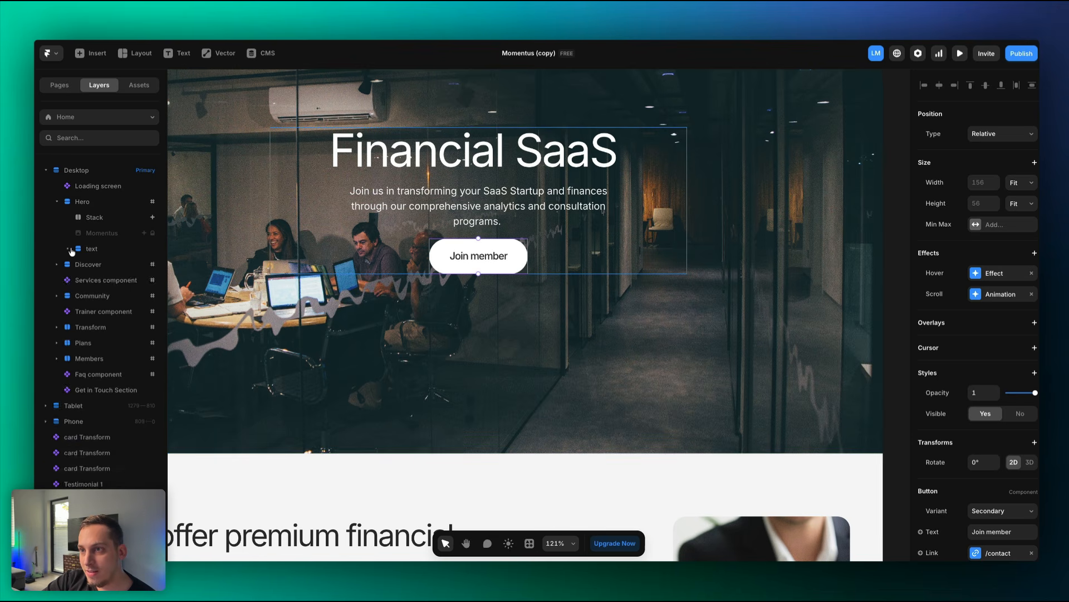
click(69, 249)
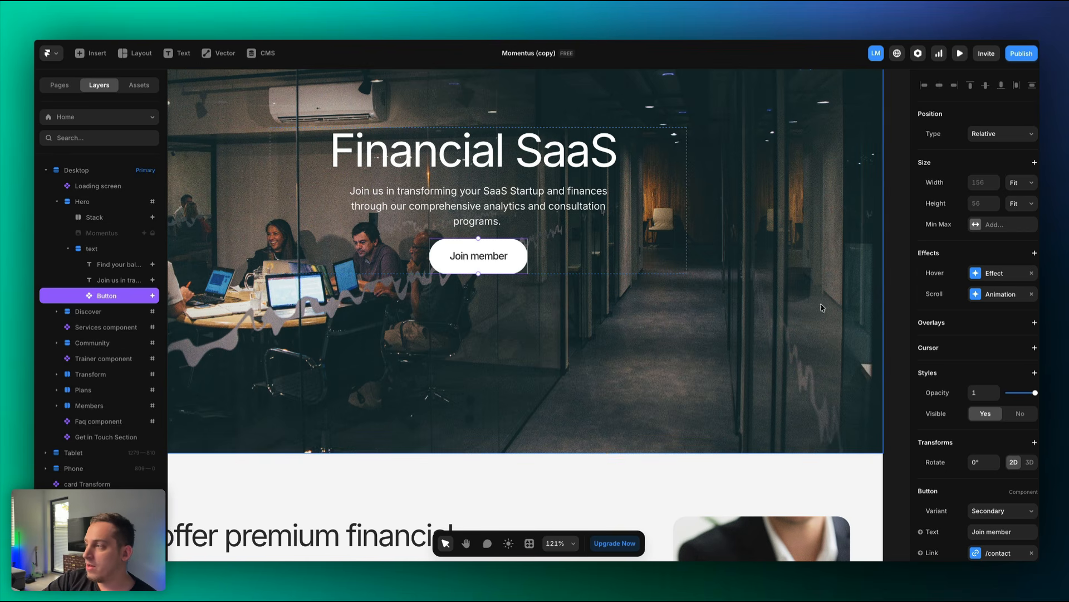
scroll(974, 390, down, 3)
Relabel the new hero button 'Book a call'.
click(1008, 452)
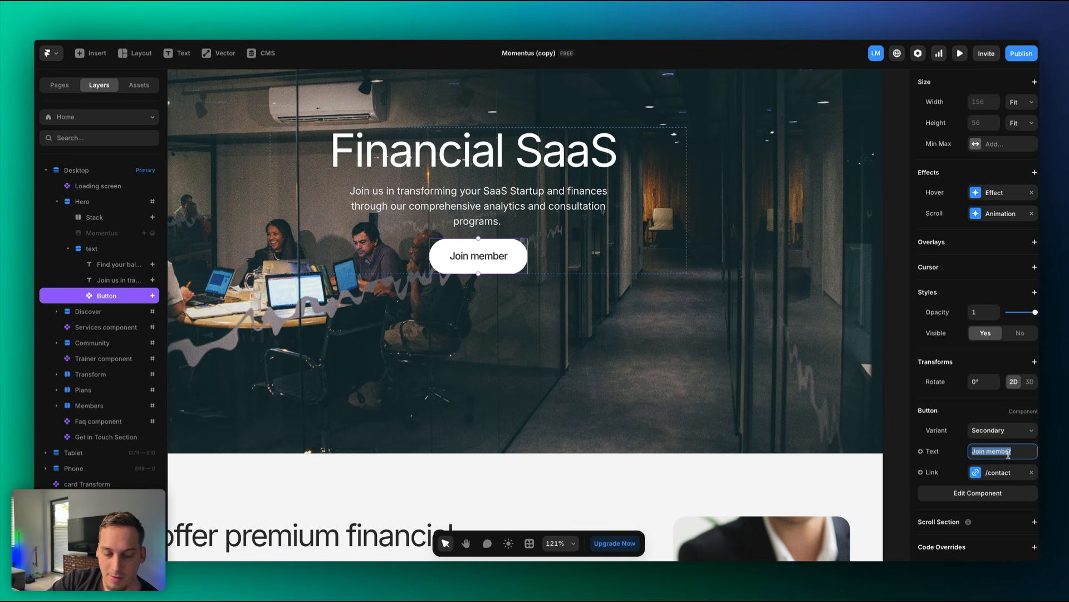
text(D)
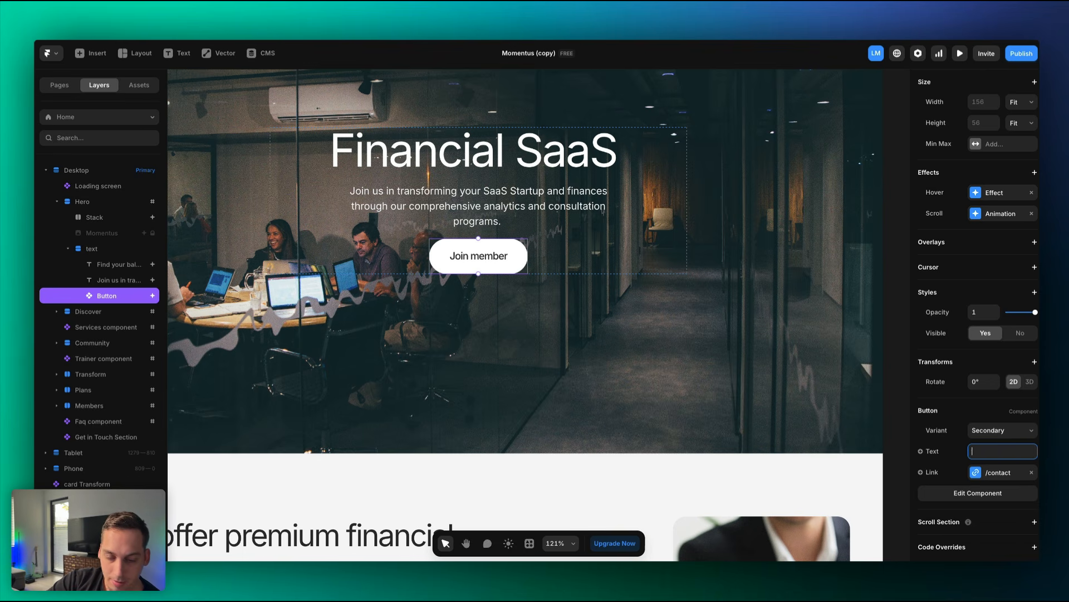
text(ook a )
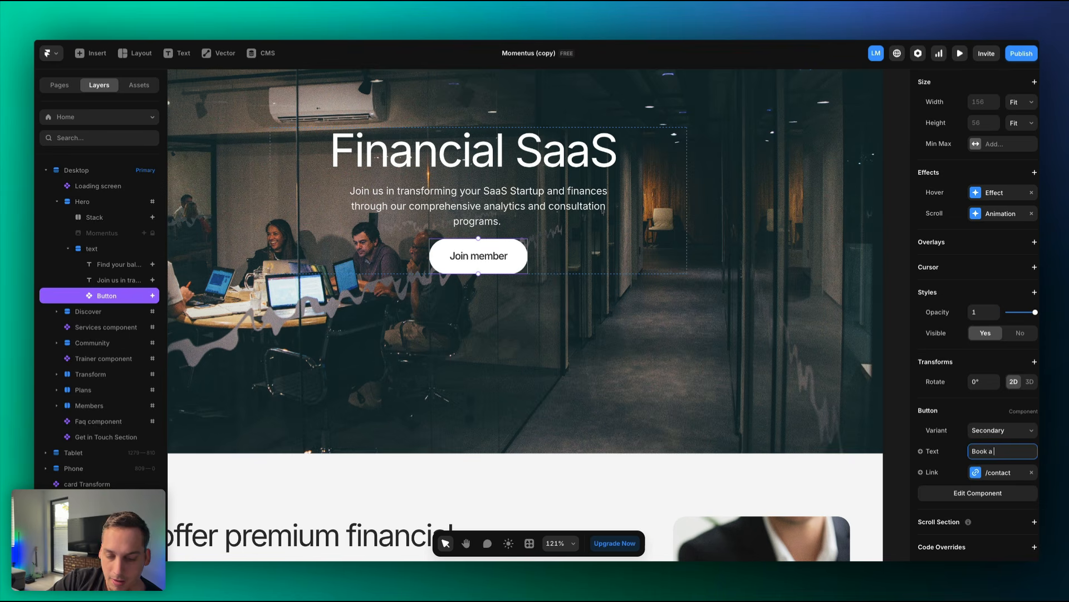
text(call)
key(Return)
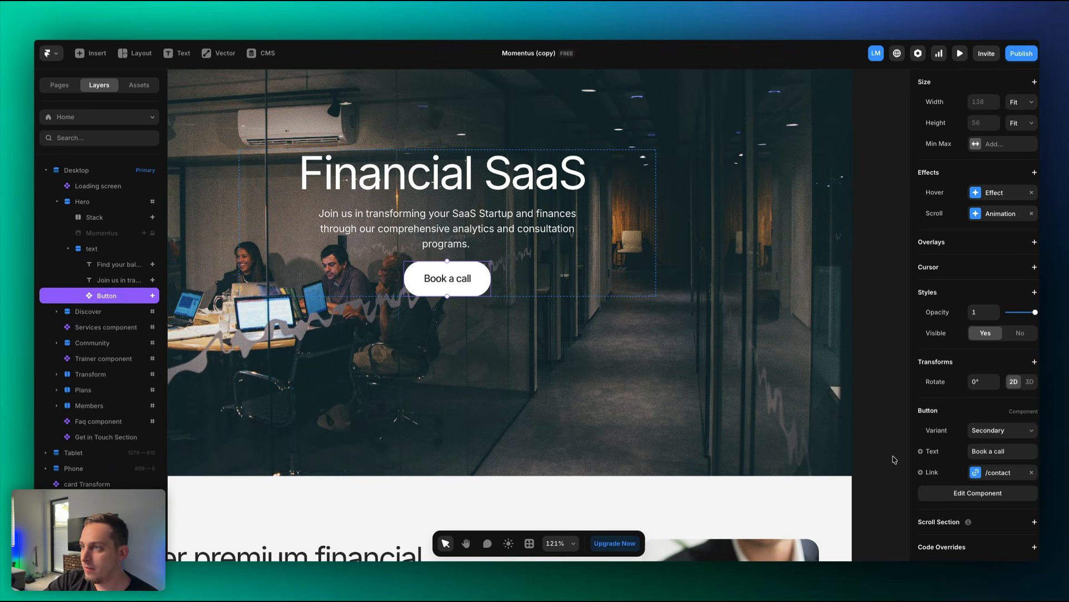
click(980, 473)
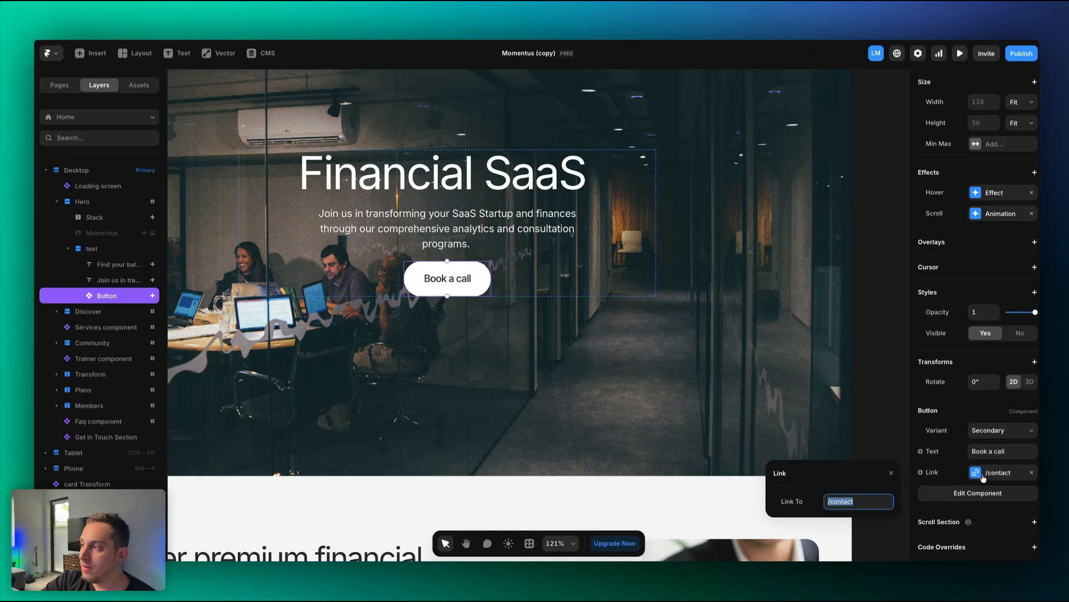
click(853, 502)
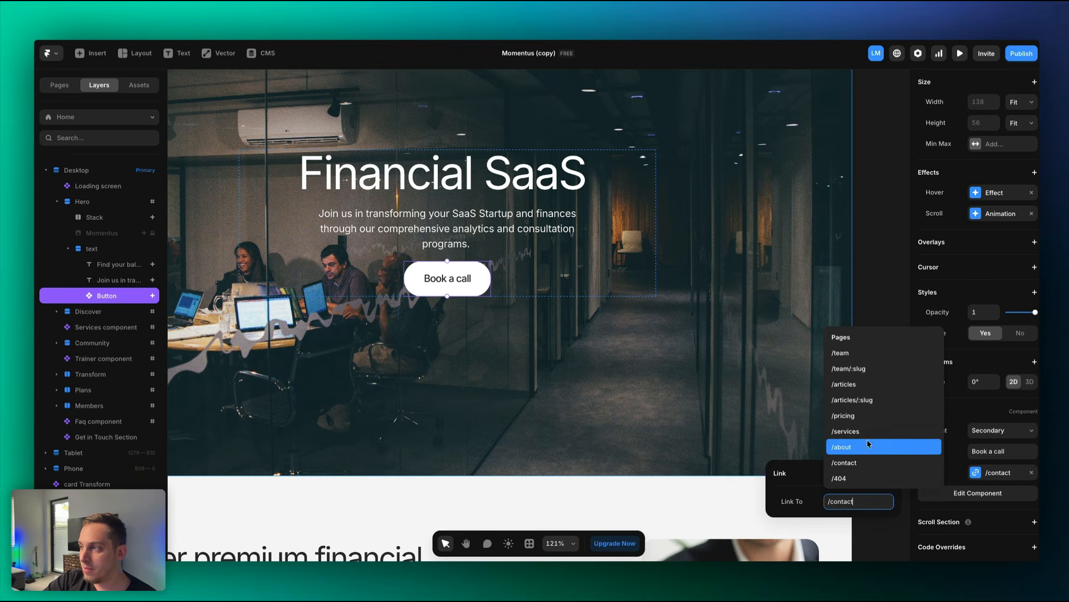
click(864, 435)
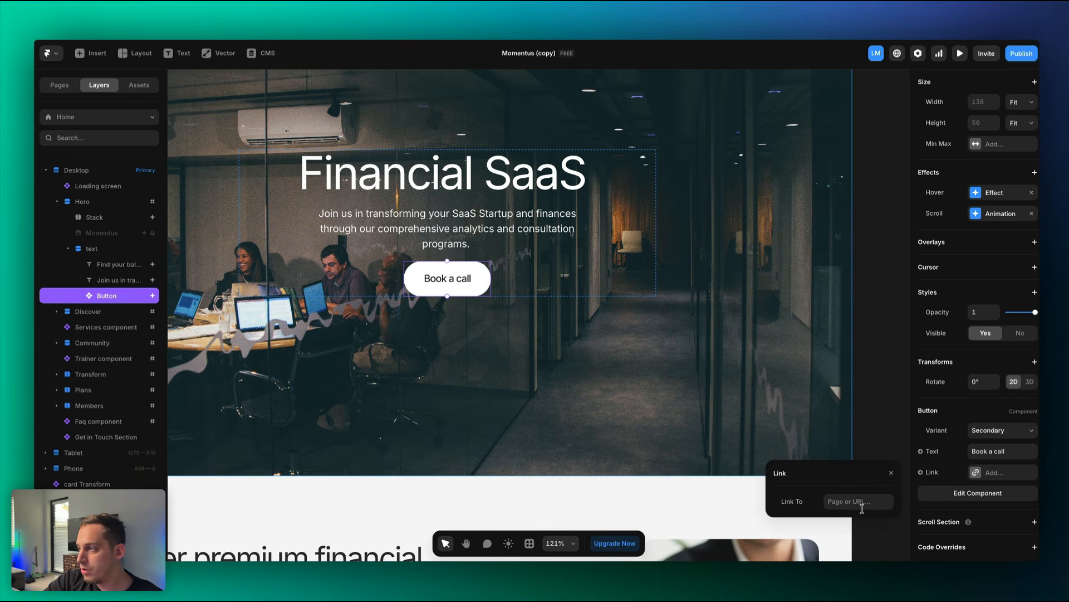
click(861, 502)
key(ctrl+v)
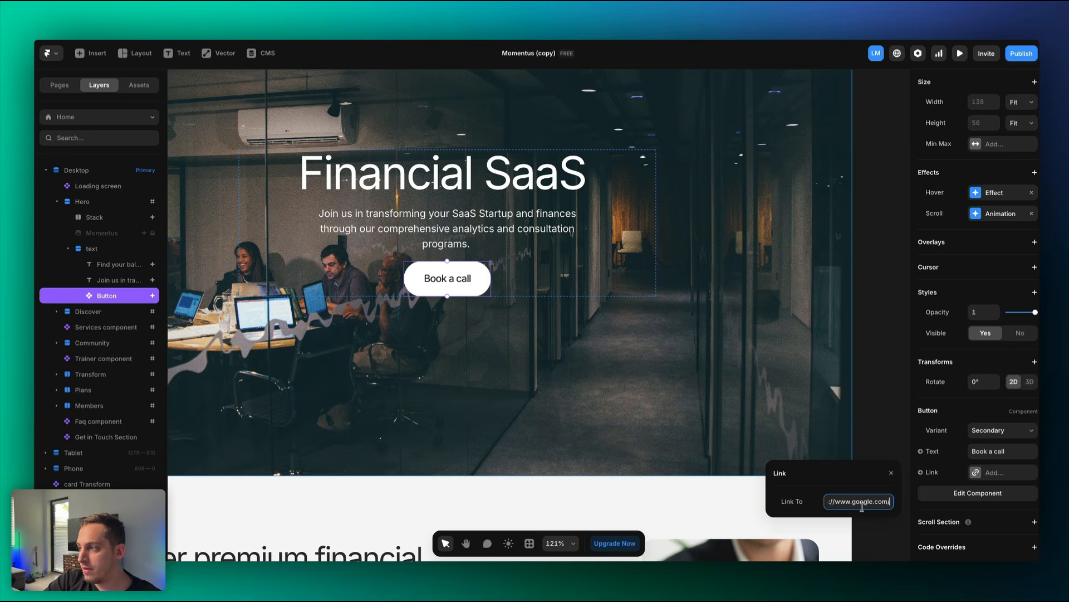
click(879, 440)
Preview the site and click the hero Book a call button to confirm it opens Google.
scroll(459, 249, down, 5)
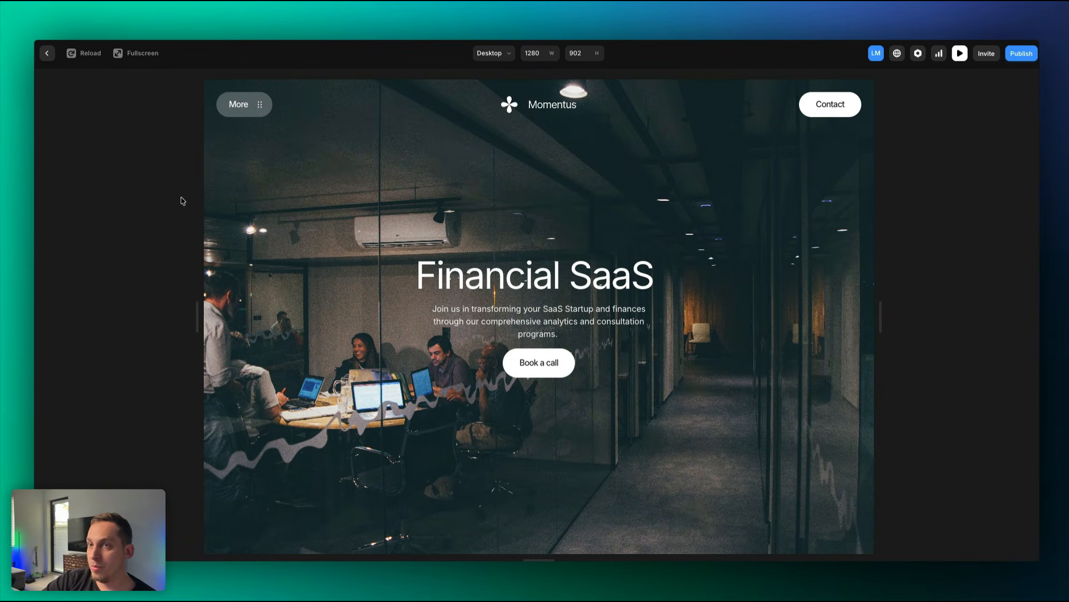
click(550, 372)
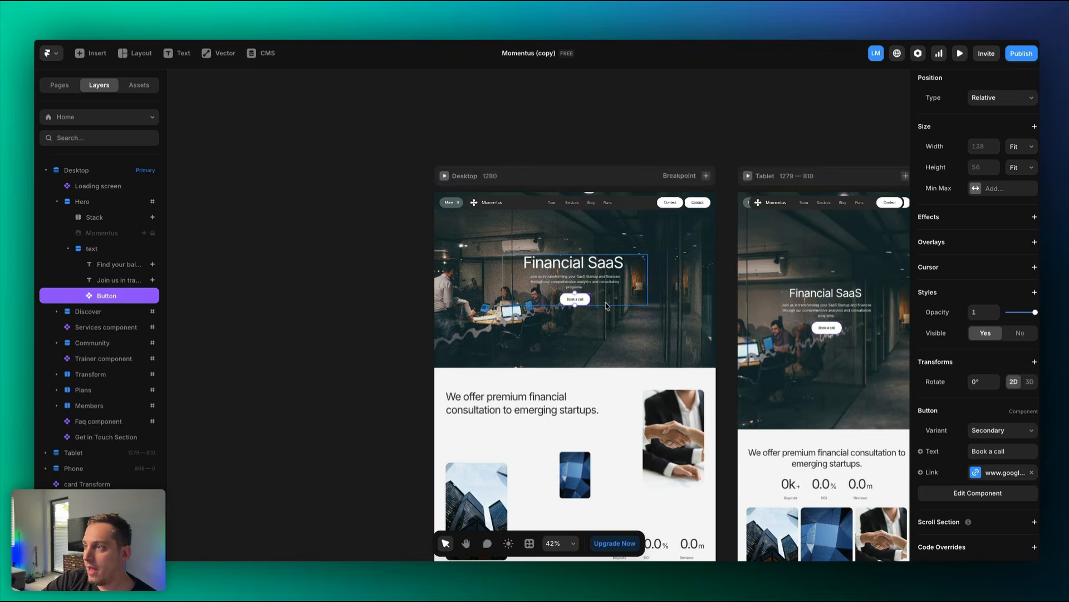
scroll(572, 301, up, 10)
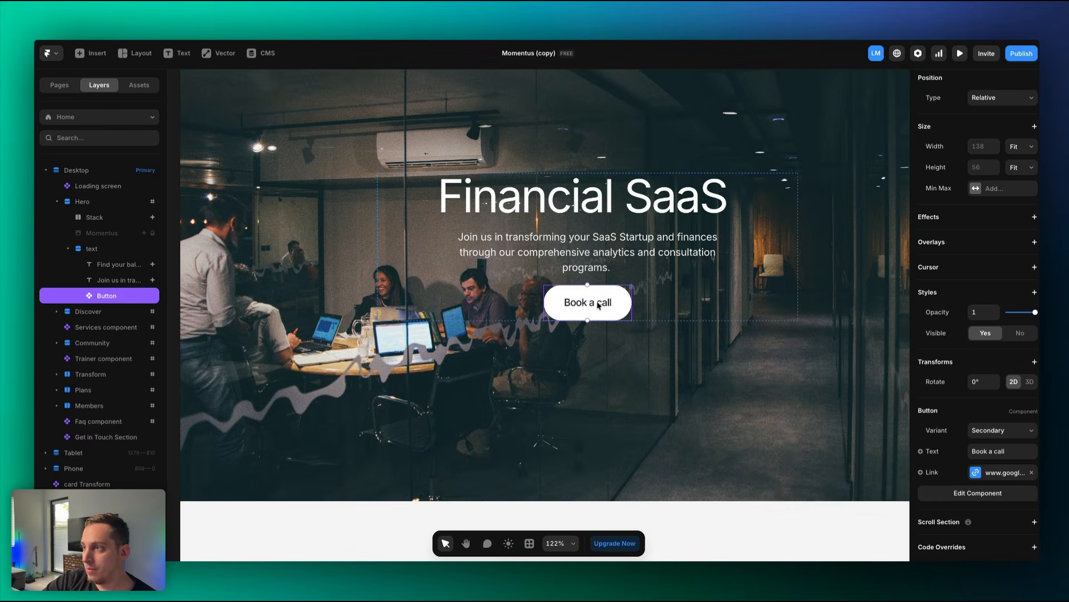
scroll(576, 308, down, 10)
scroll(576, 307, down, 15)
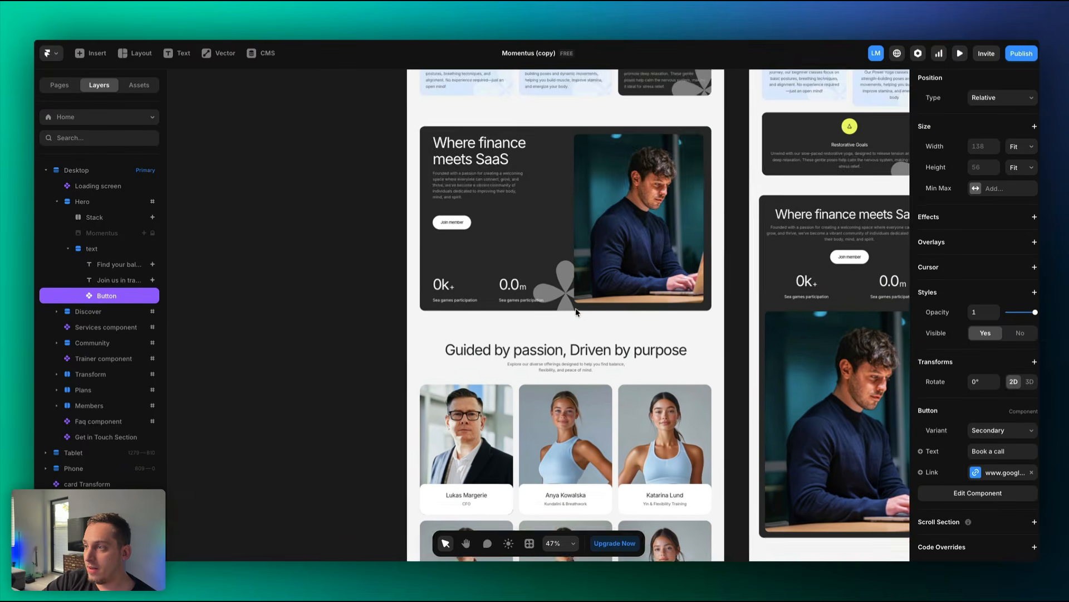
scroll(576, 308, up, 4)
Make the Get in Touch section a scroll section named 'contact'.
scroll(598, 366, down, 15)
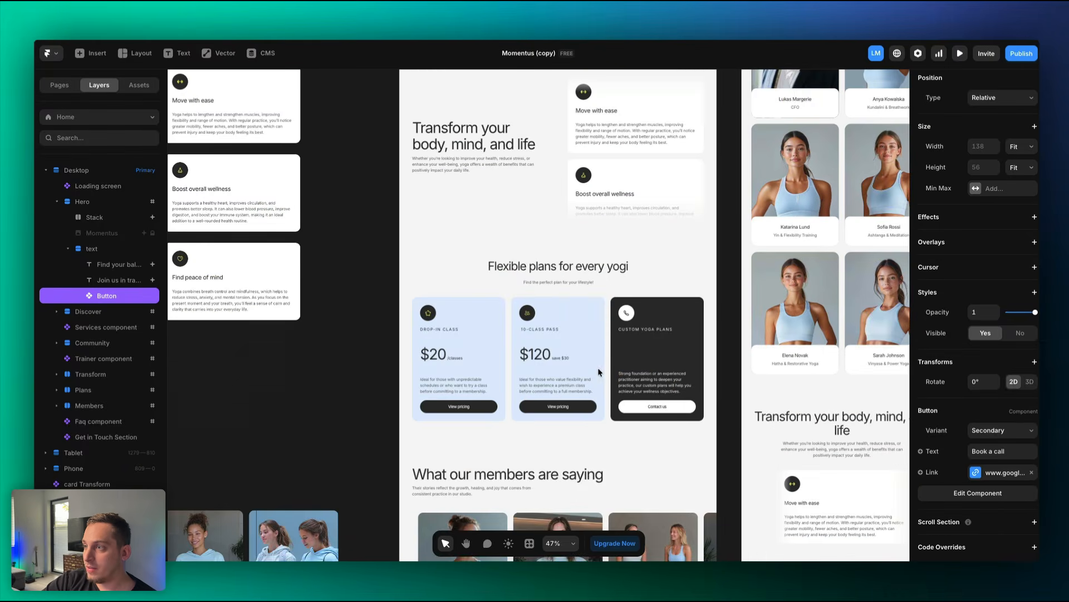
scroll(560, 301, up, 6)
scroll(559, 305, down, 15)
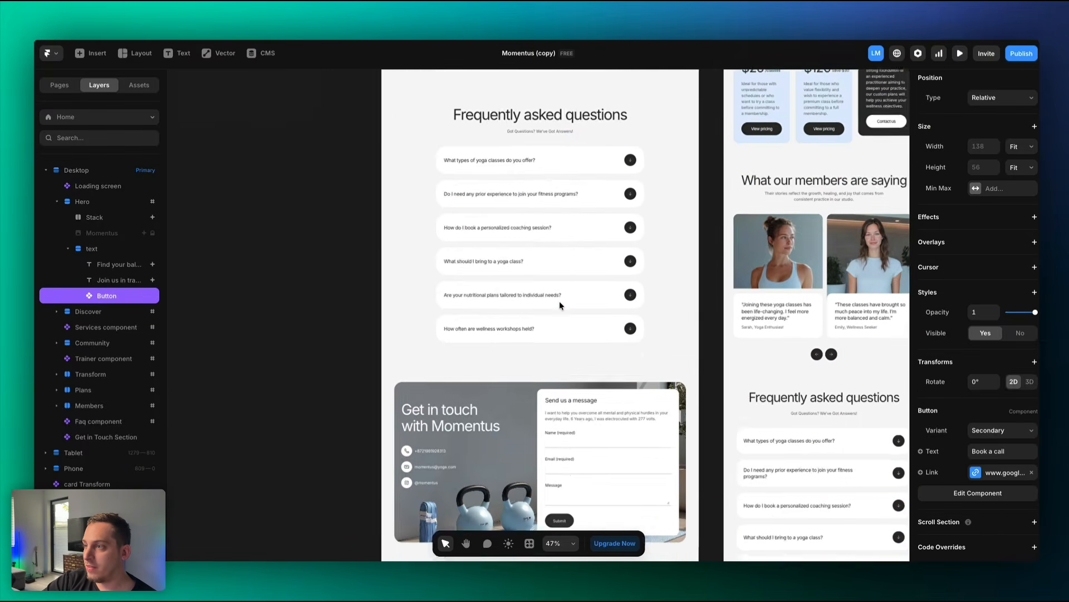
click(526, 320)
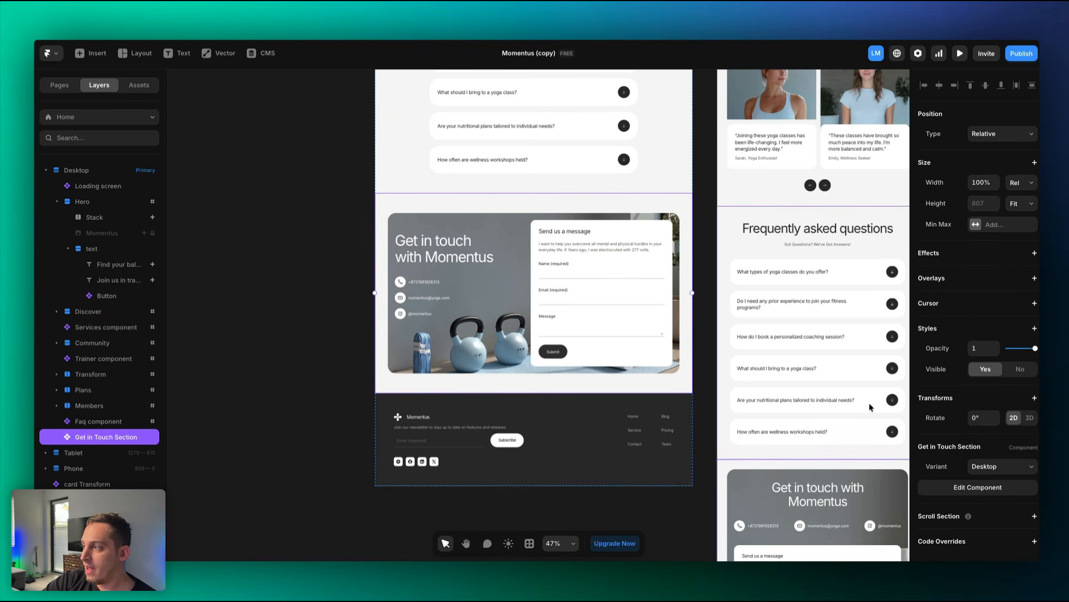
click(1034, 517)
scroll(1002, 513, down, 1)
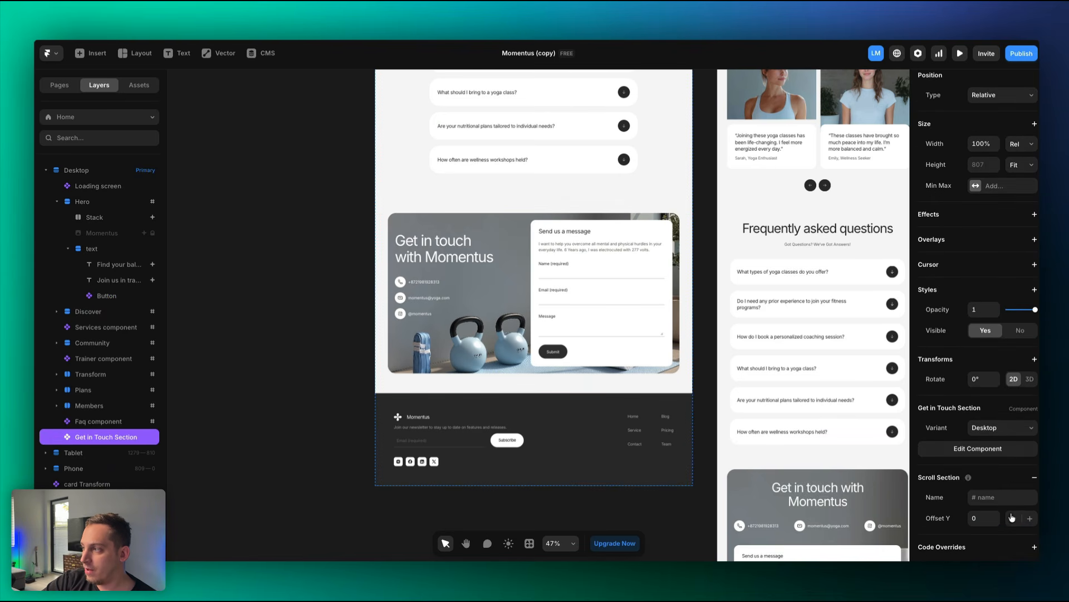
click(996, 497)
text(contact)
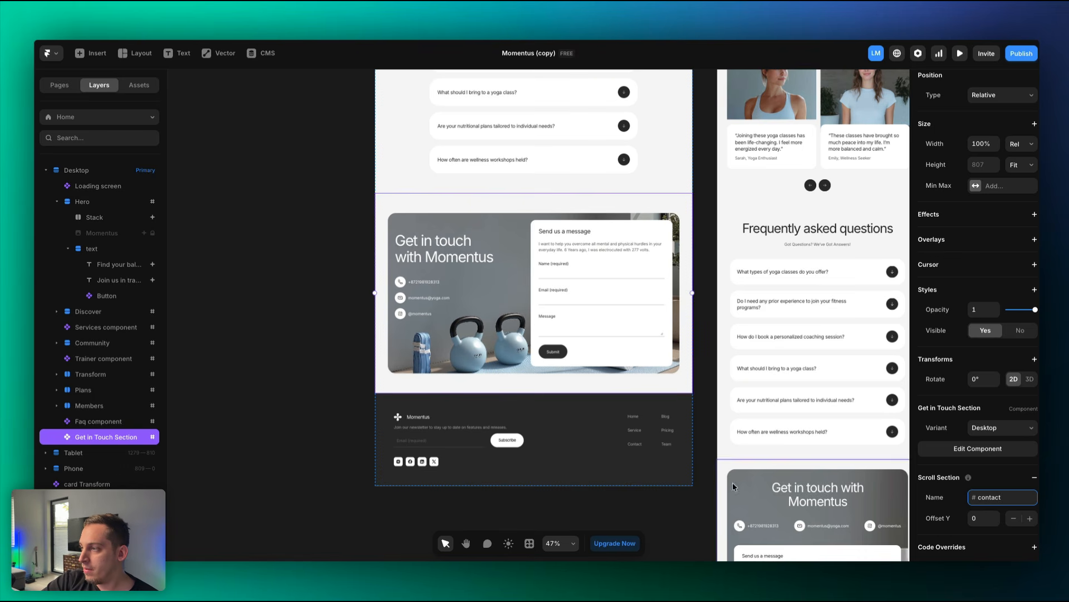
click(713, 465)
Replace the Book a call button's Google link with the Home page's #contact section.
scroll(713, 352, up, 20)
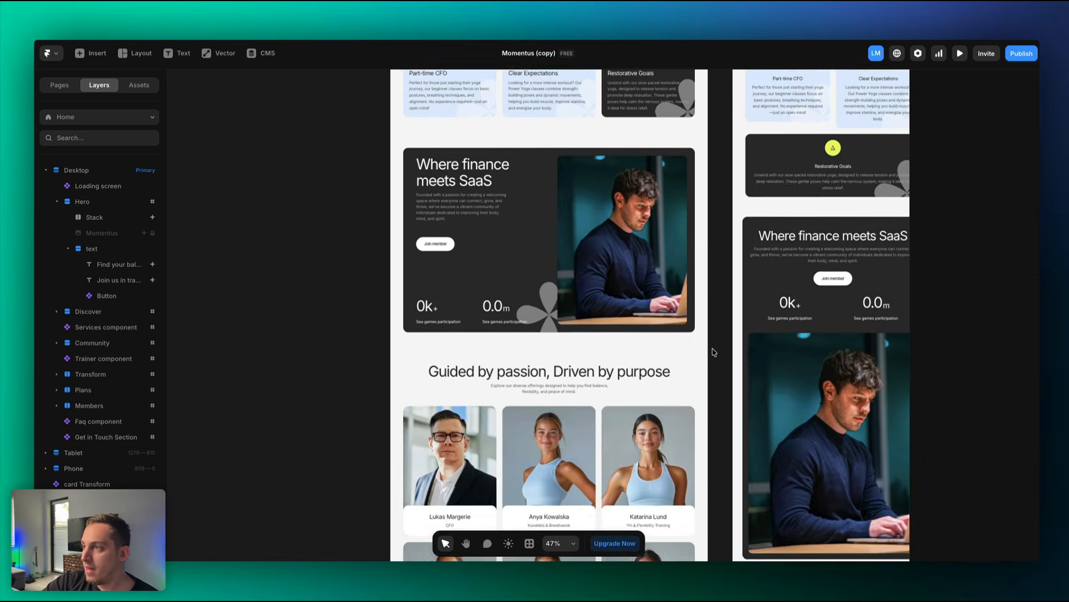
scroll(713, 352, up, 2)
click(557, 282)
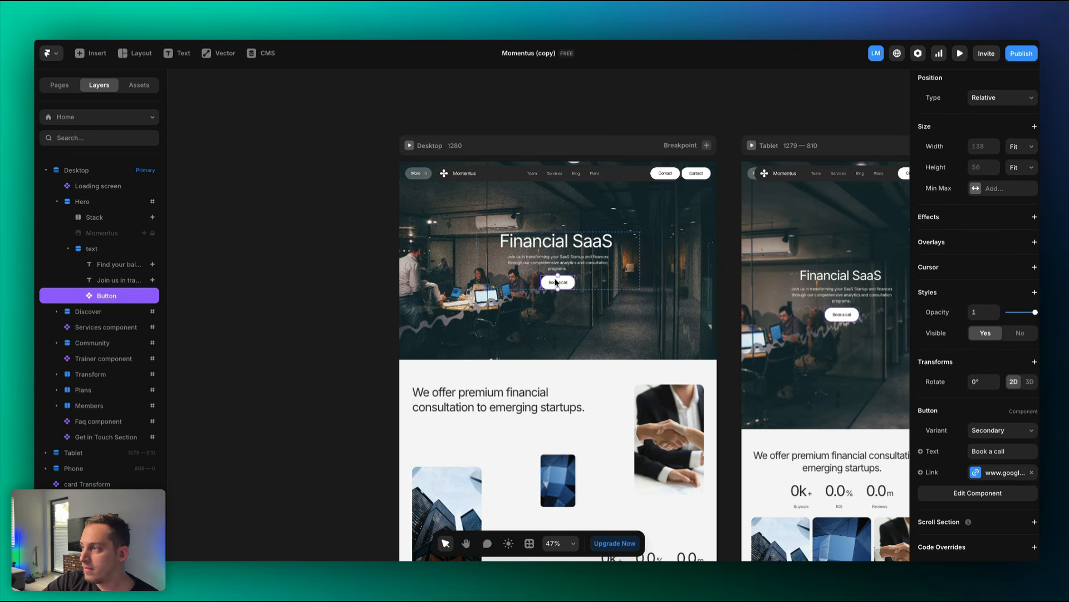
click(997, 473)
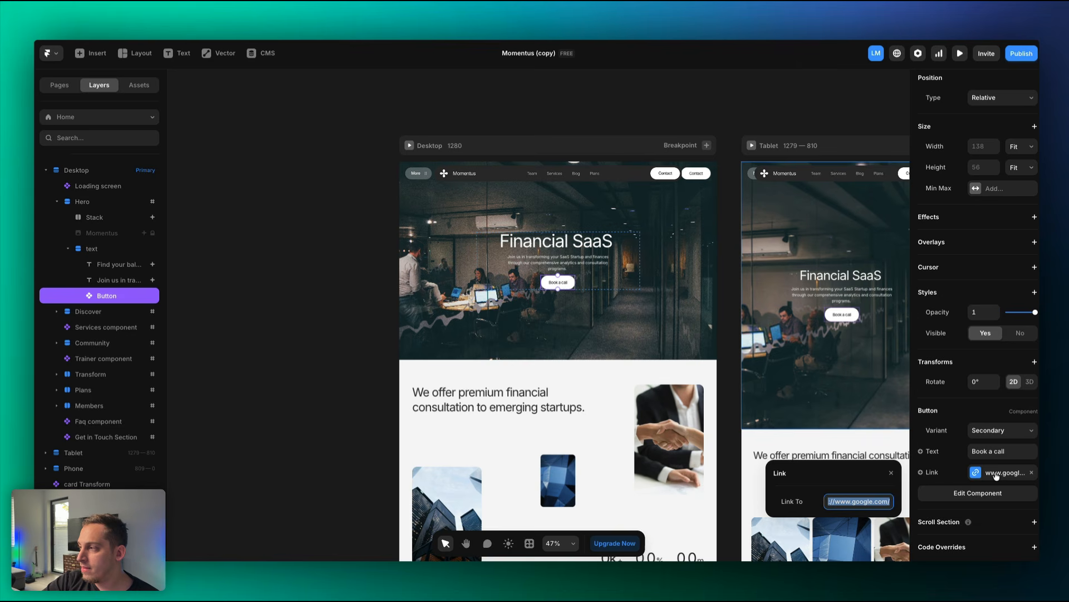
key(BackSpace)
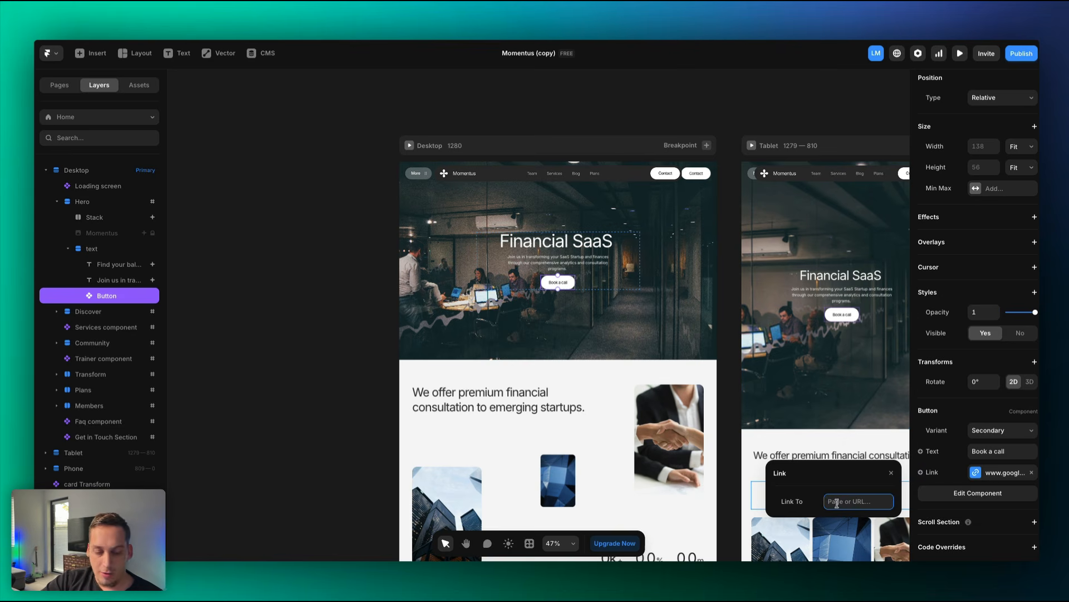
text(hom)
click(839, 541)
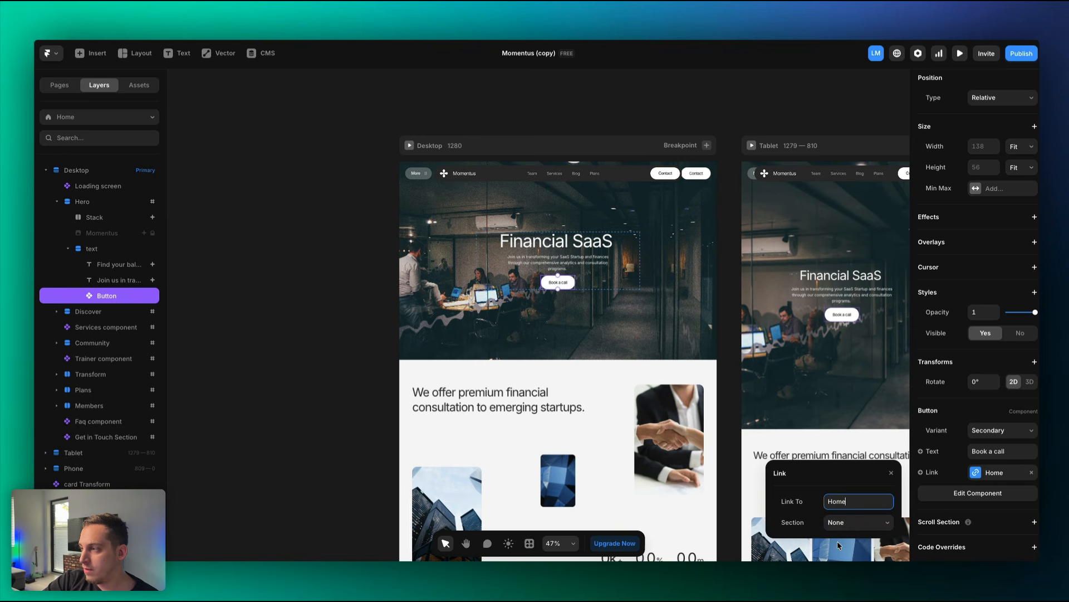
click(858, 525)
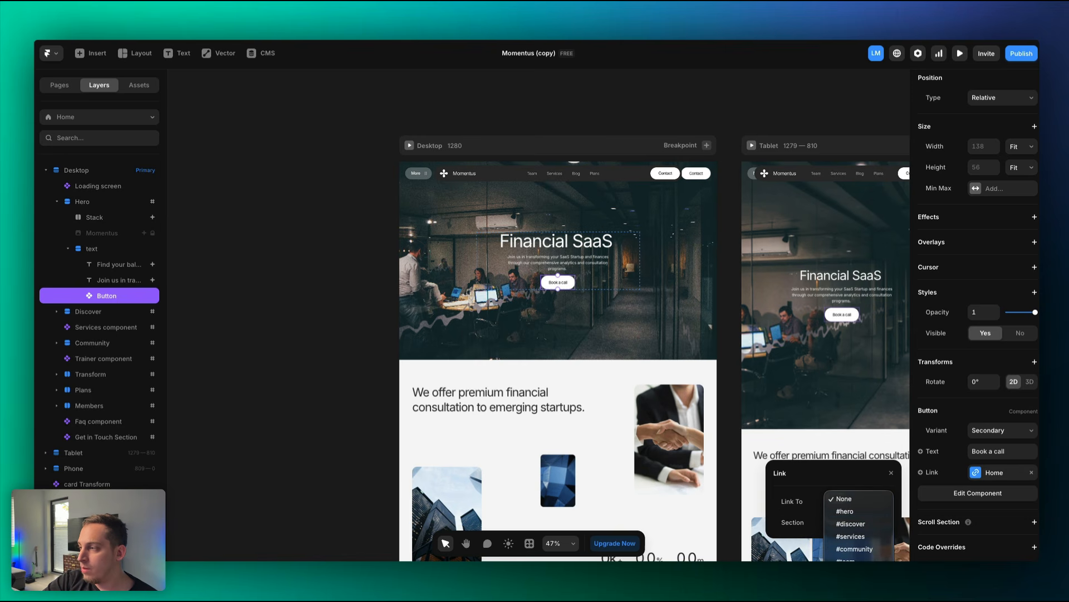
key(Escape)
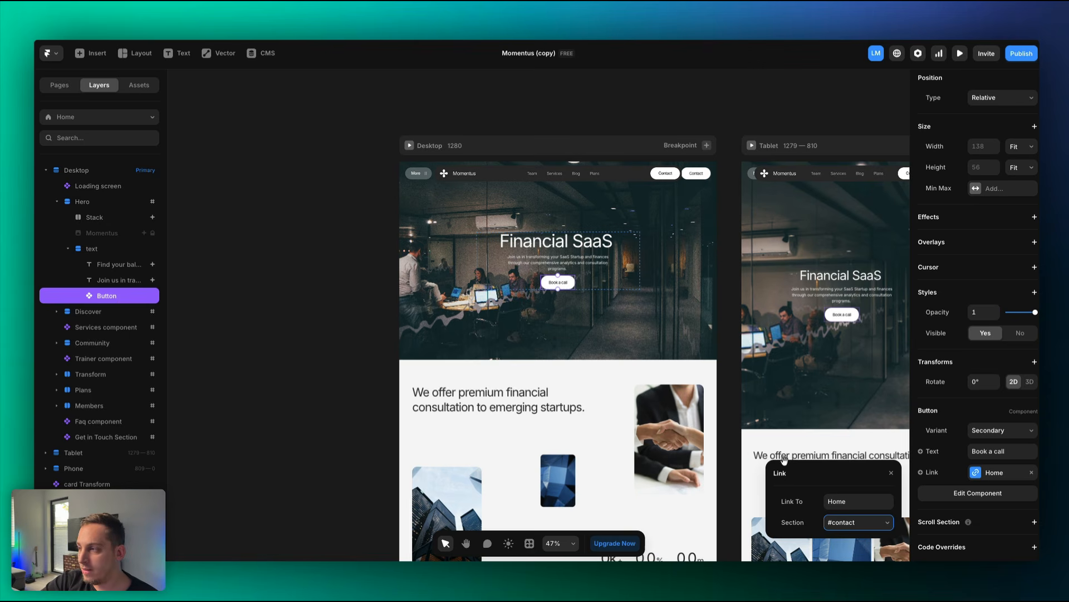
click(734, 447)
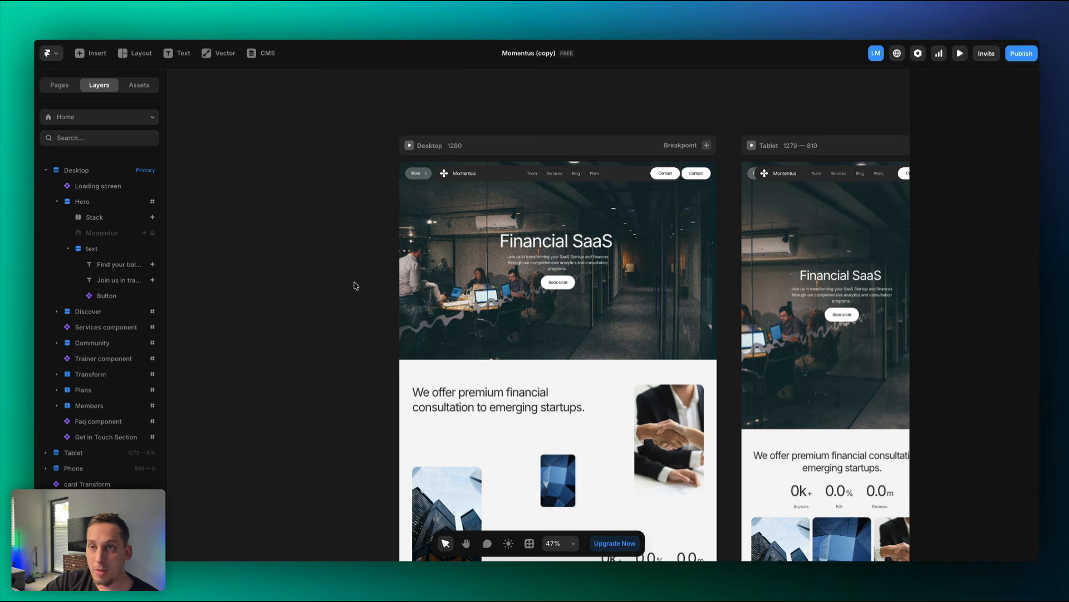
key(super+p)
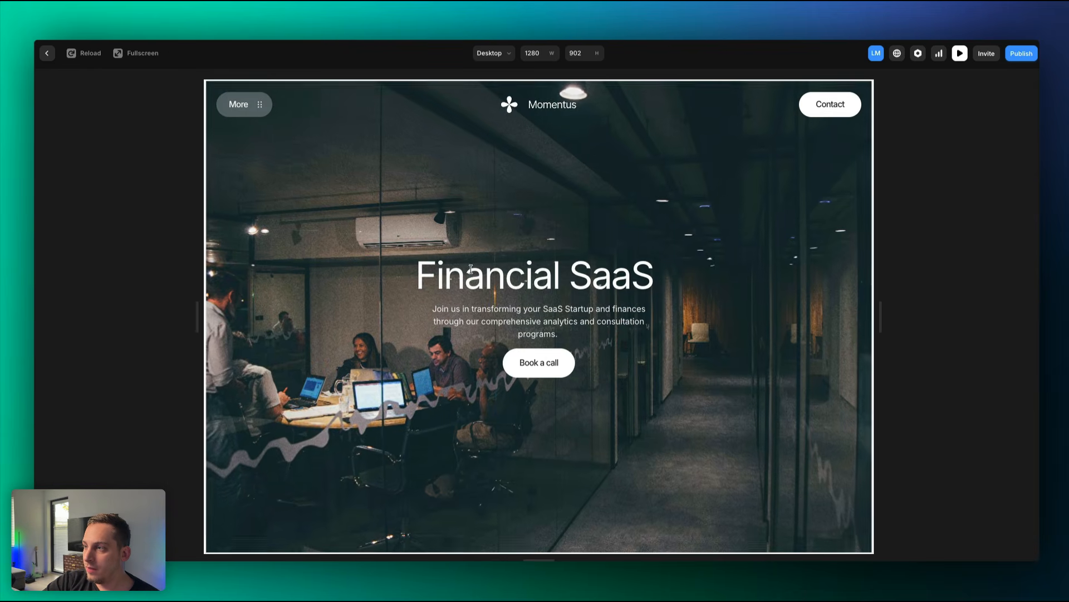
click(535, 370)
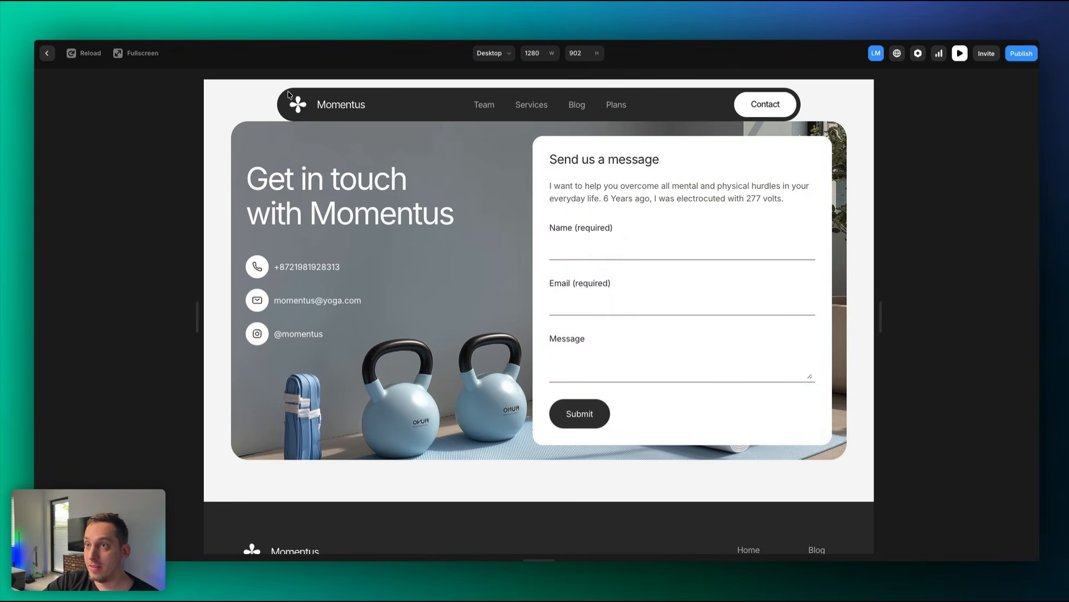
key(Escape)
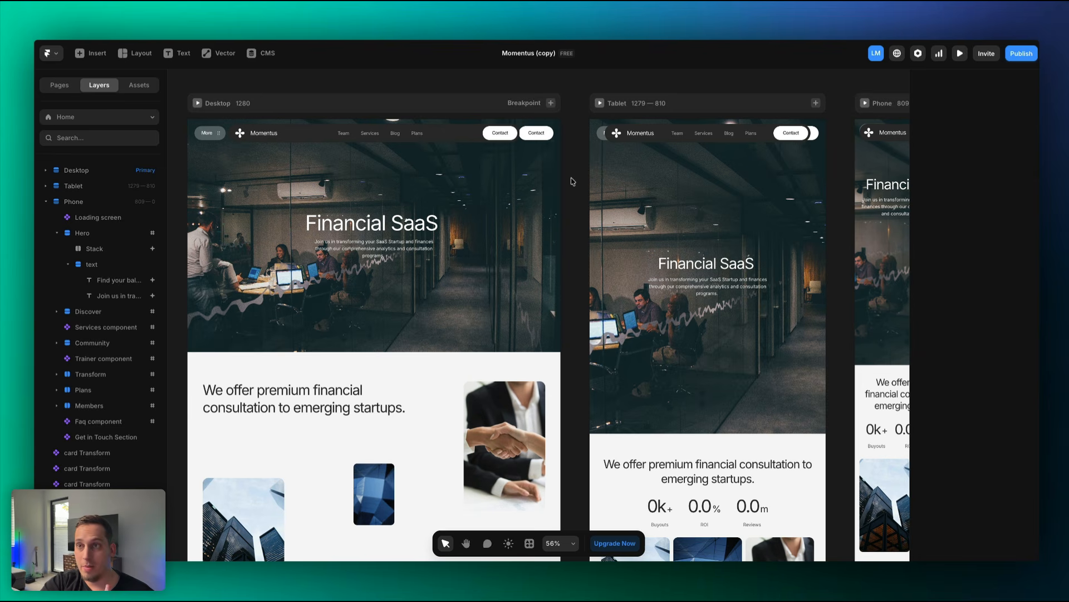
scroll(365, 188, down, 3)
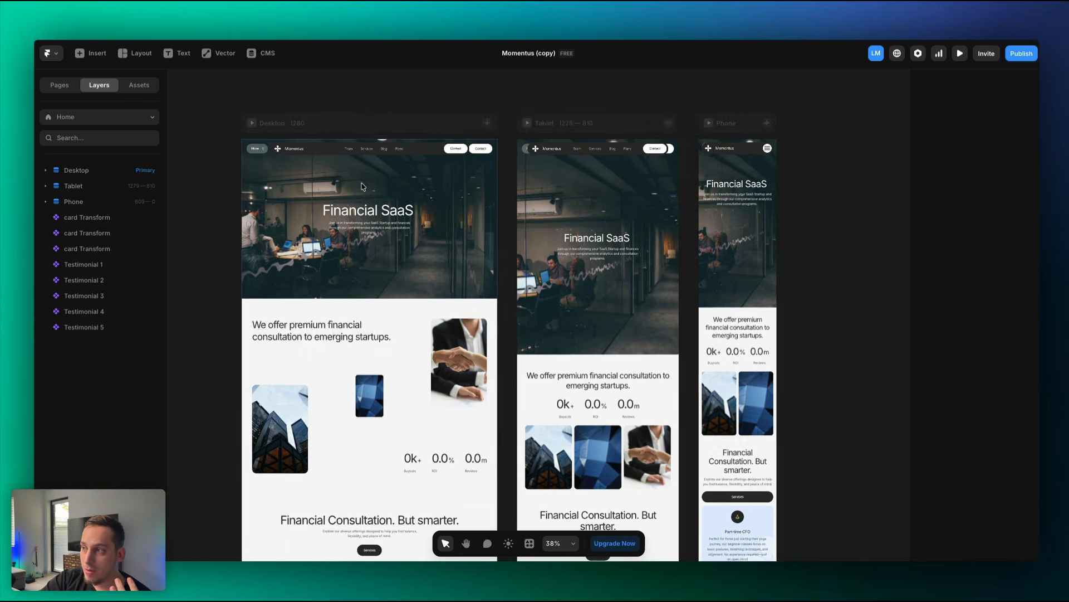
scroll(363, 187, down, 1)
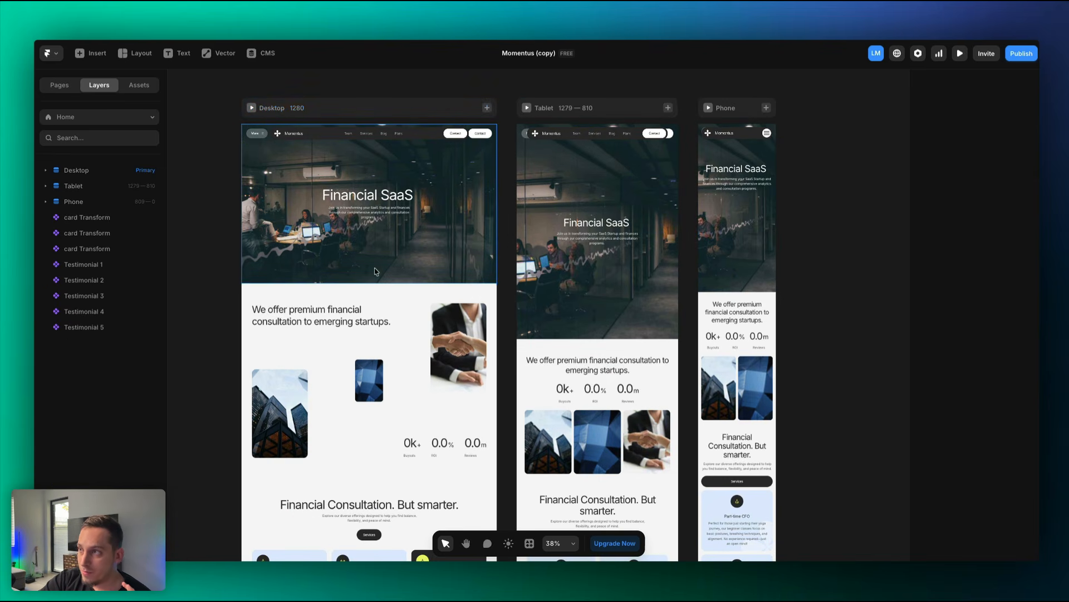
scroll(401, 261, up, 3)
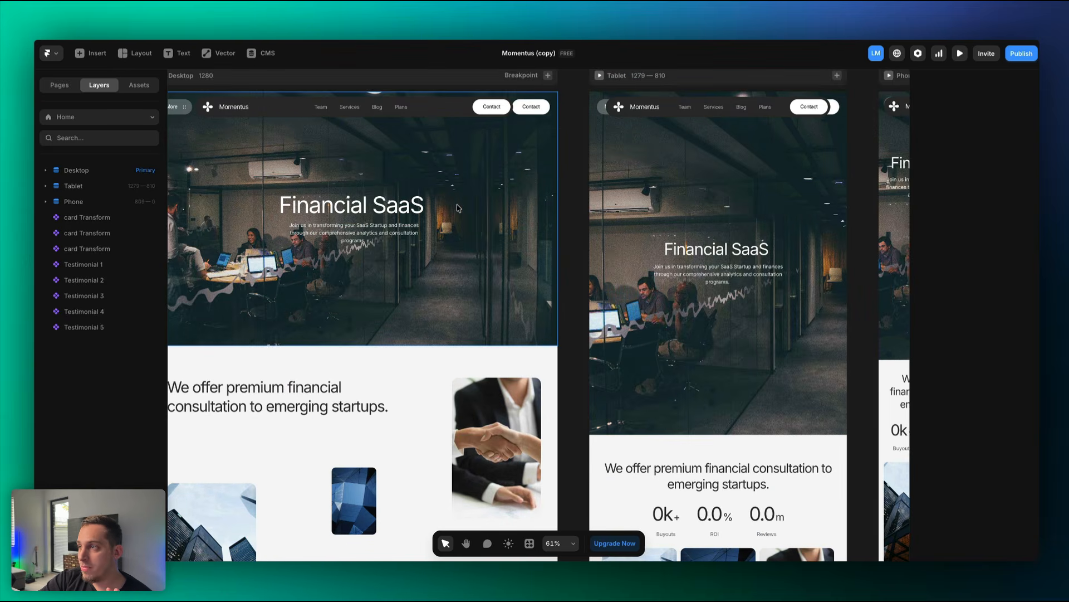
scroll(458, 208, down, 3)
scroll(445, 276, down, 1)
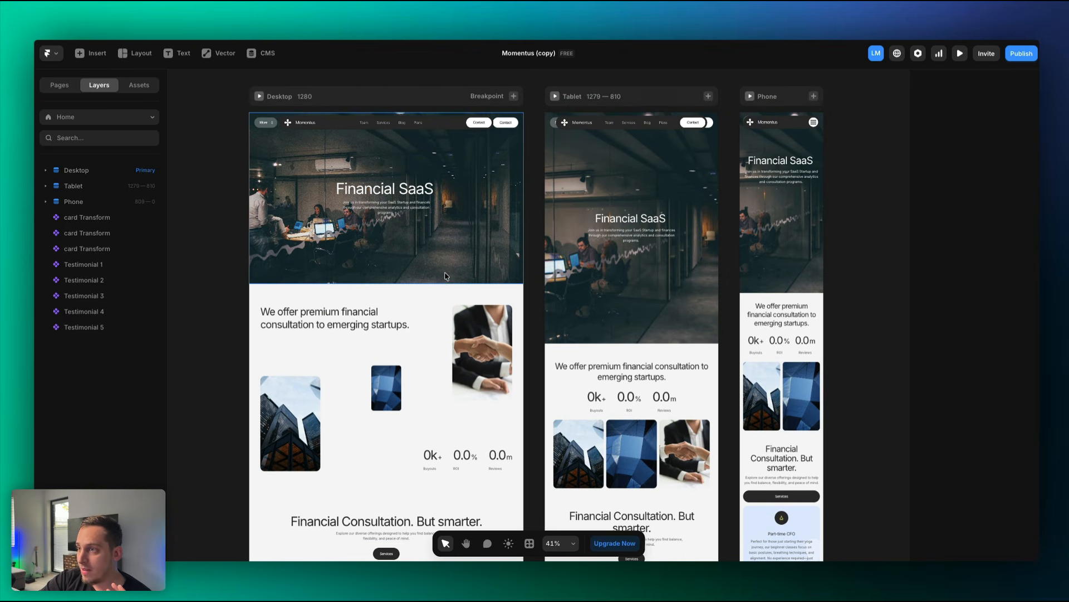
click(407, 261)
click(612, 310)
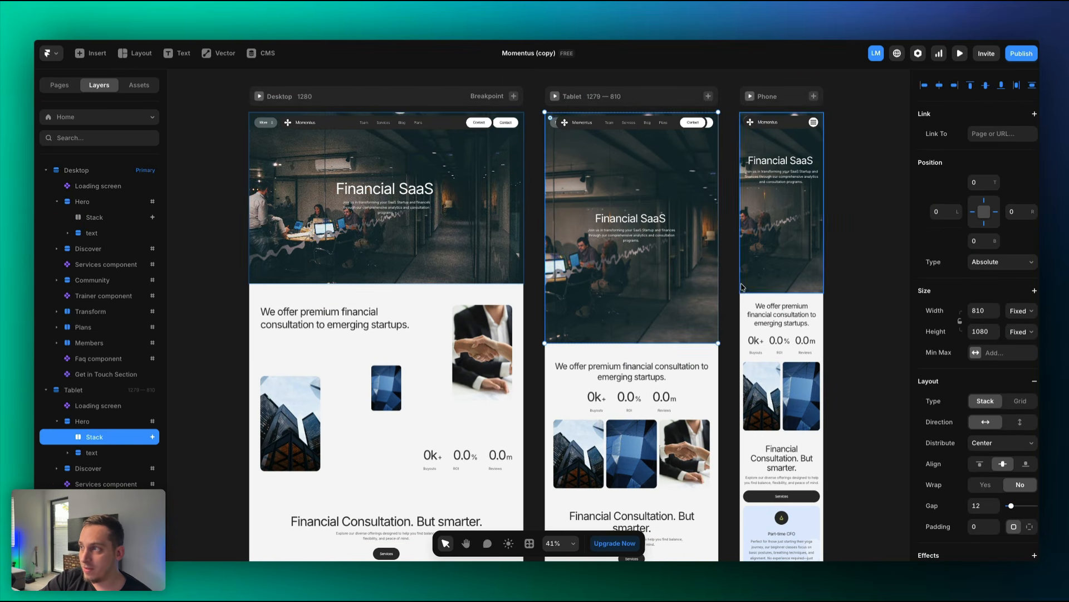
click(772, 268)
scroll(572, 406, down, 5)
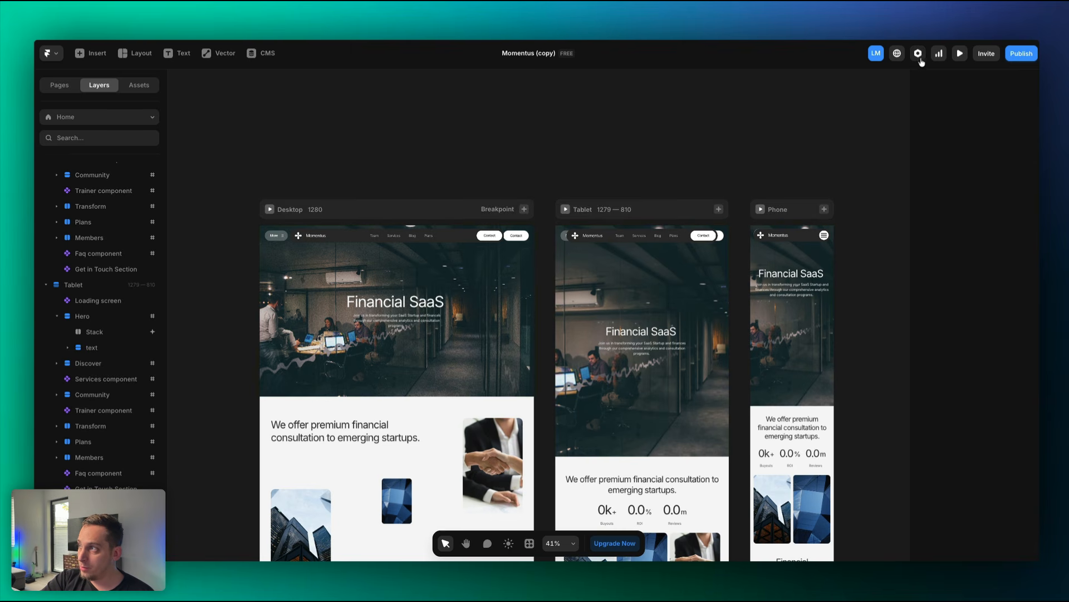
Open Site Settings and review the Momentus site title, description and search preview, leaving them unchanged.
click(918, 55)
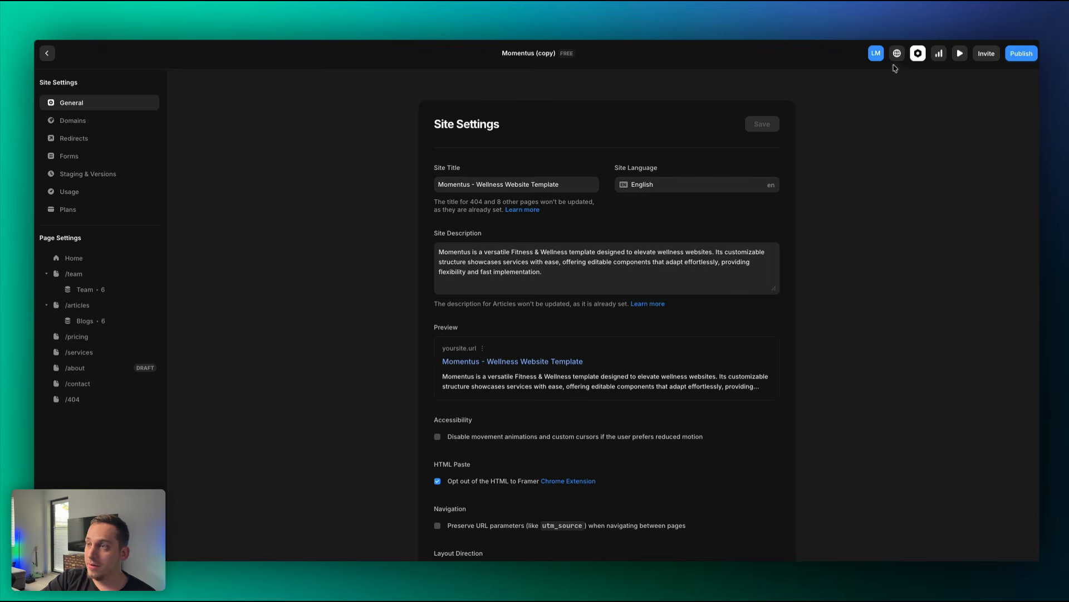
triple_click(438, 186)
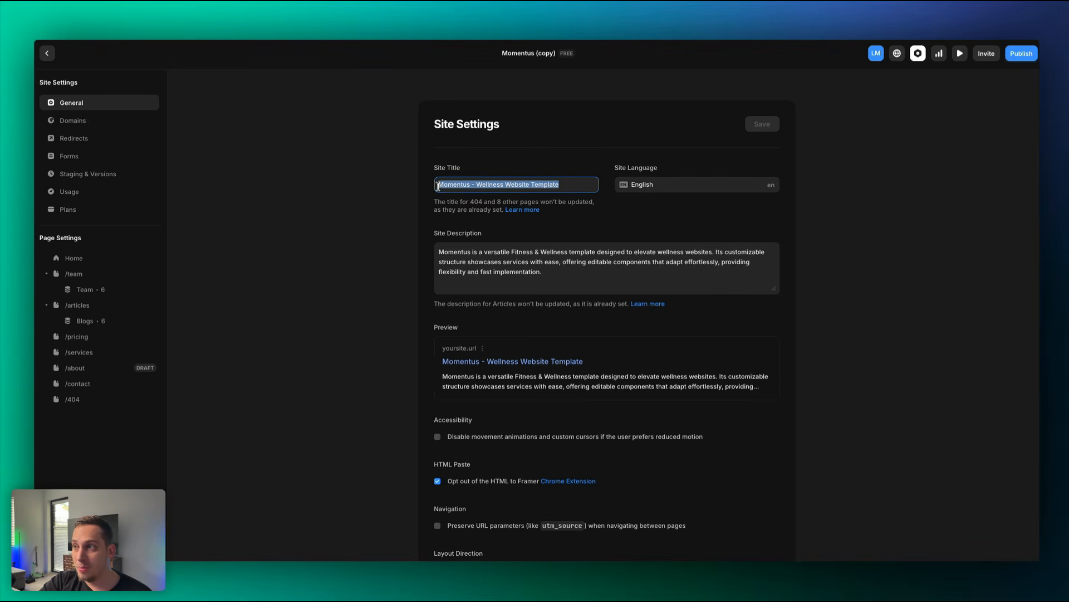
click(430, 248)
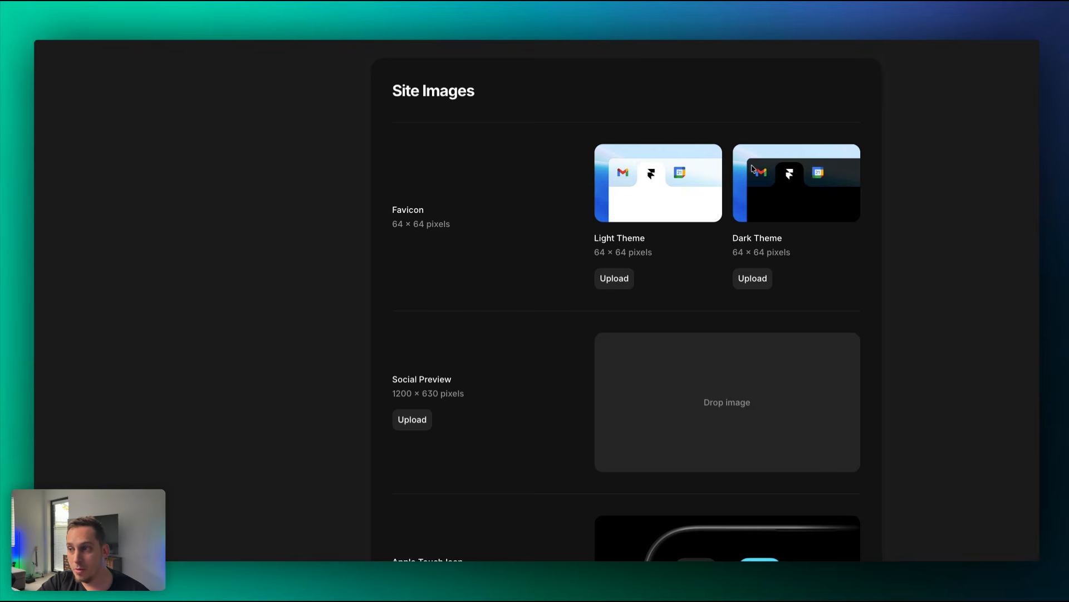
scroll(487, 332, down, 3)
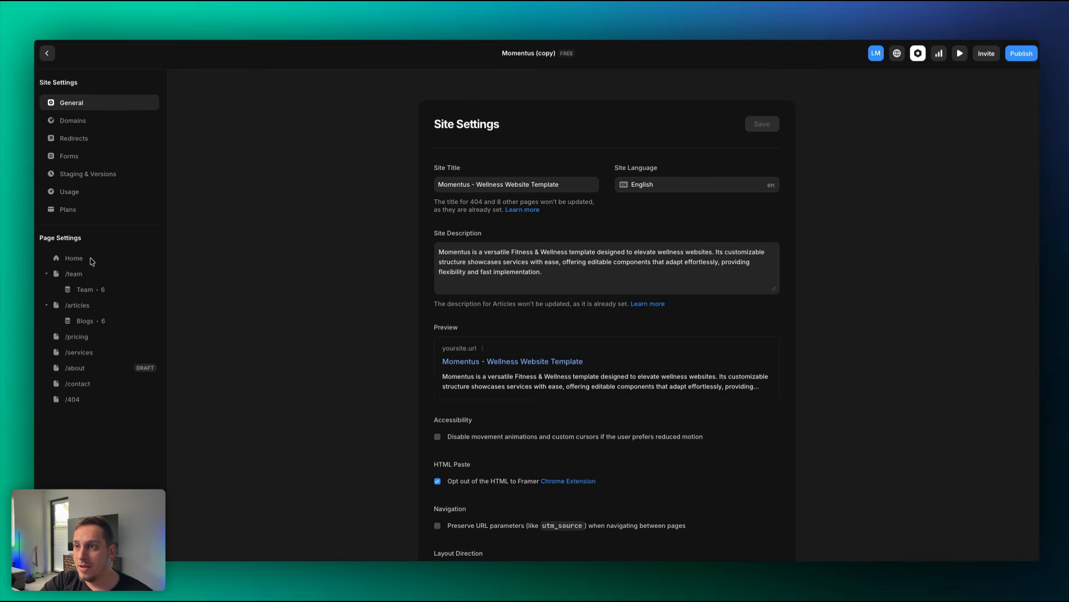
Review the settings of Home, /team, Team CMS, /articles, /pricing, /services, /about and /contact pages.
click(89, 261)
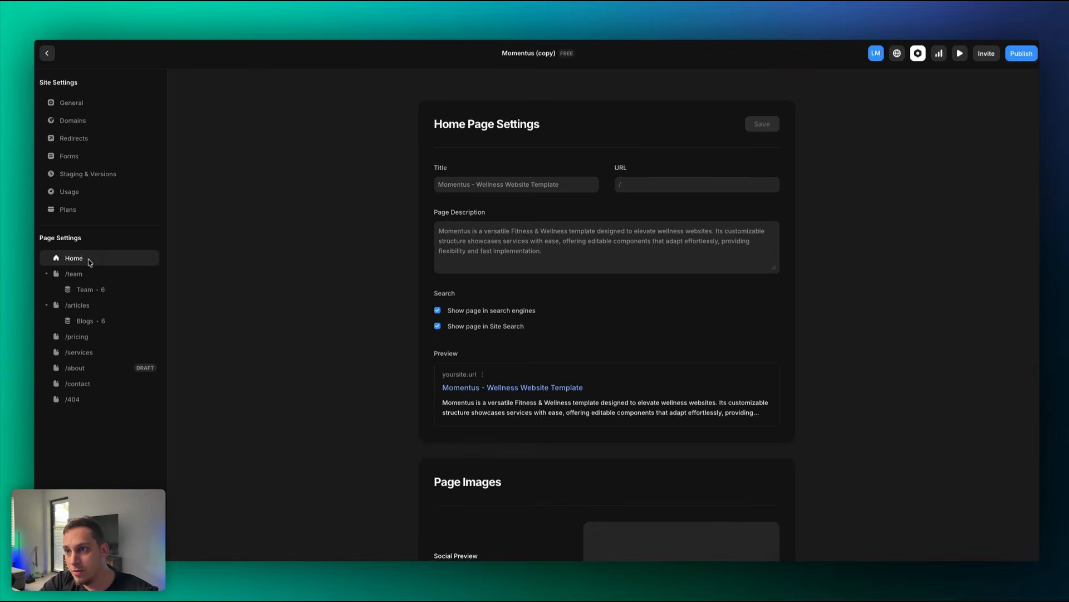
click(90, 274)
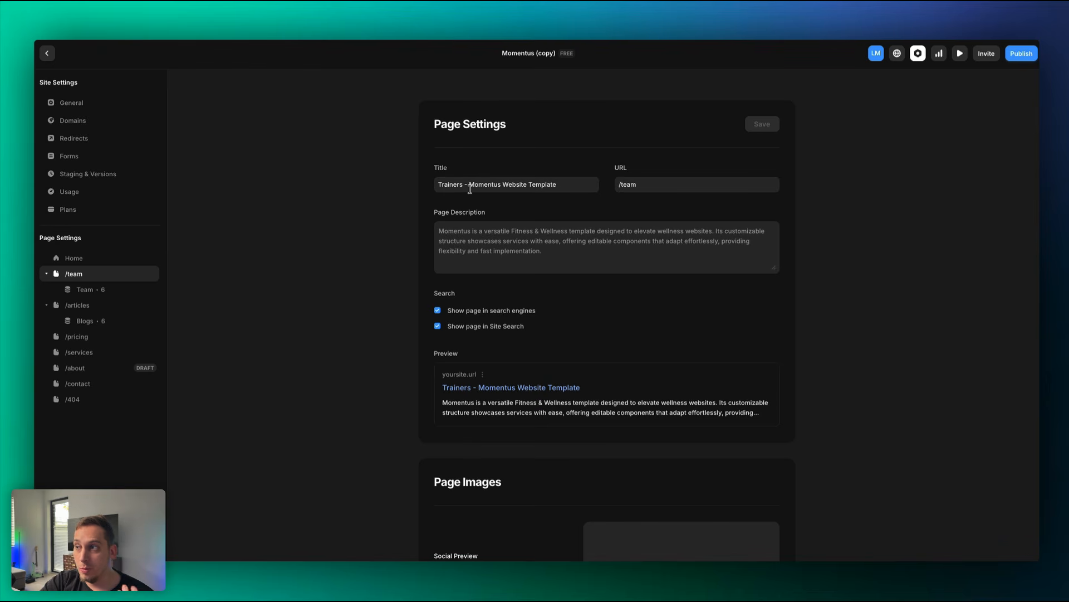
click(111, 290)
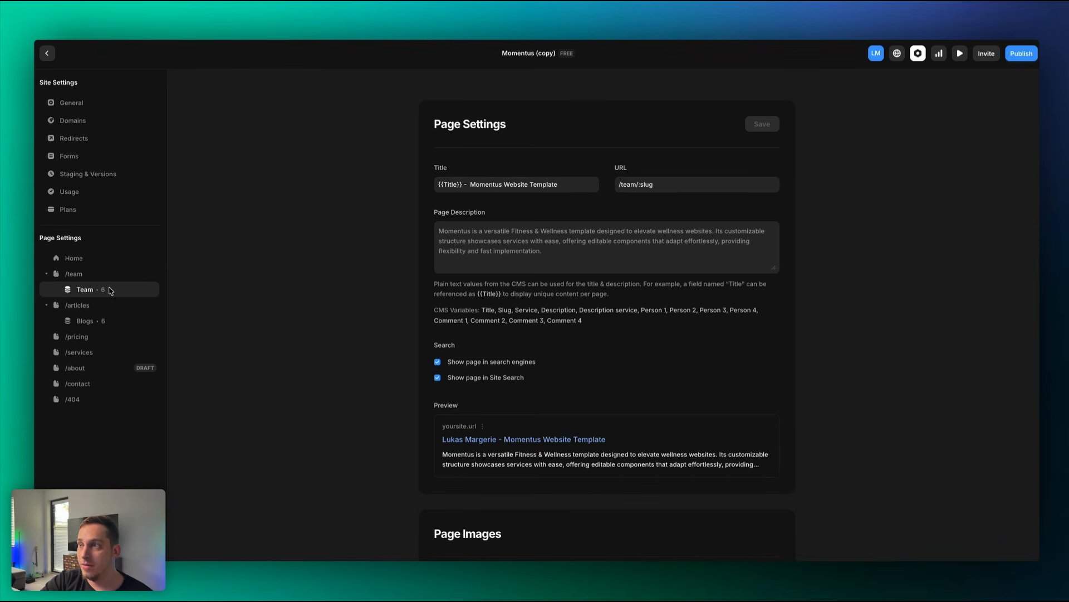
click(98, 308)
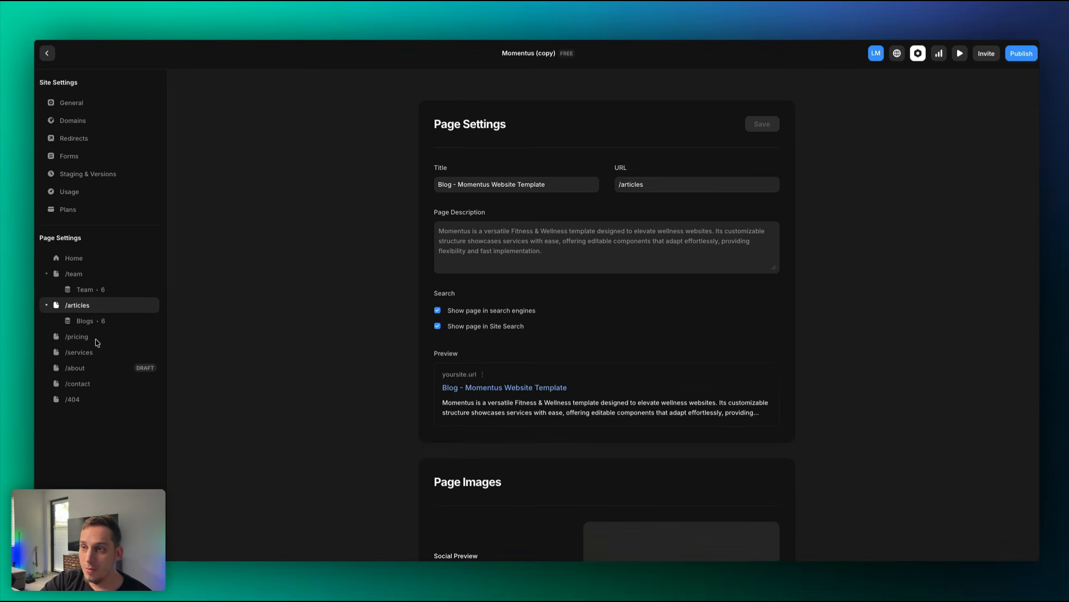
click(99, 342)
click(101, 355)
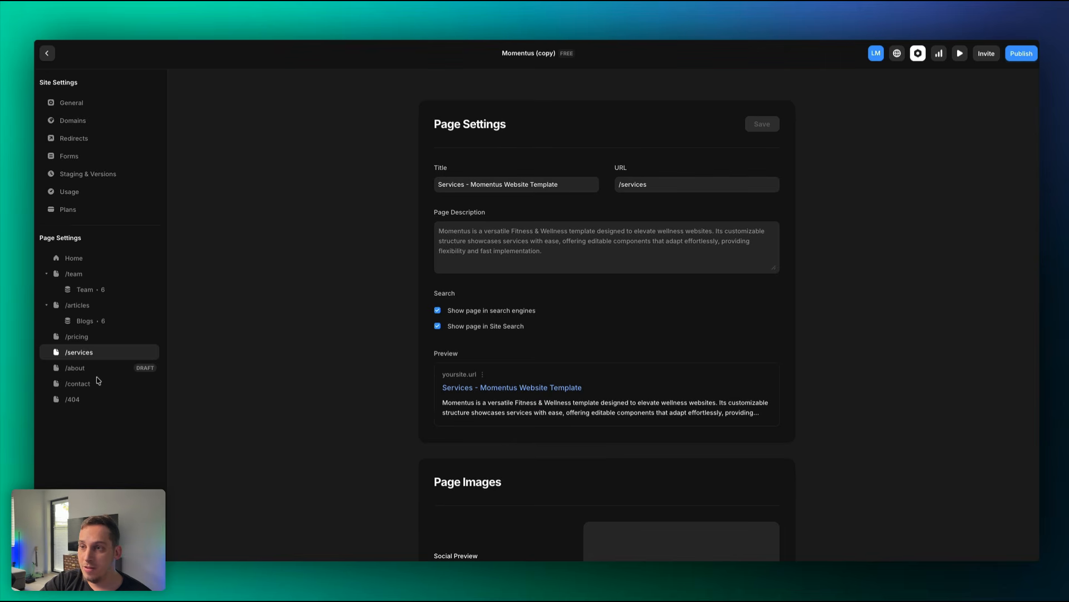
click(98, 372)
click(99, 385)
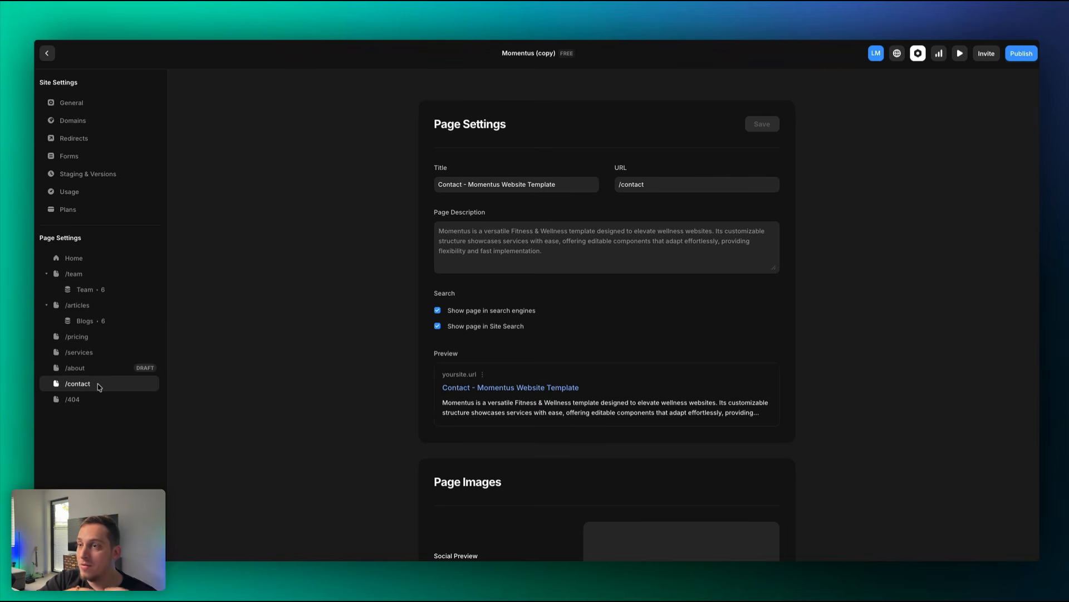
scroll(568, 351, down, 5)
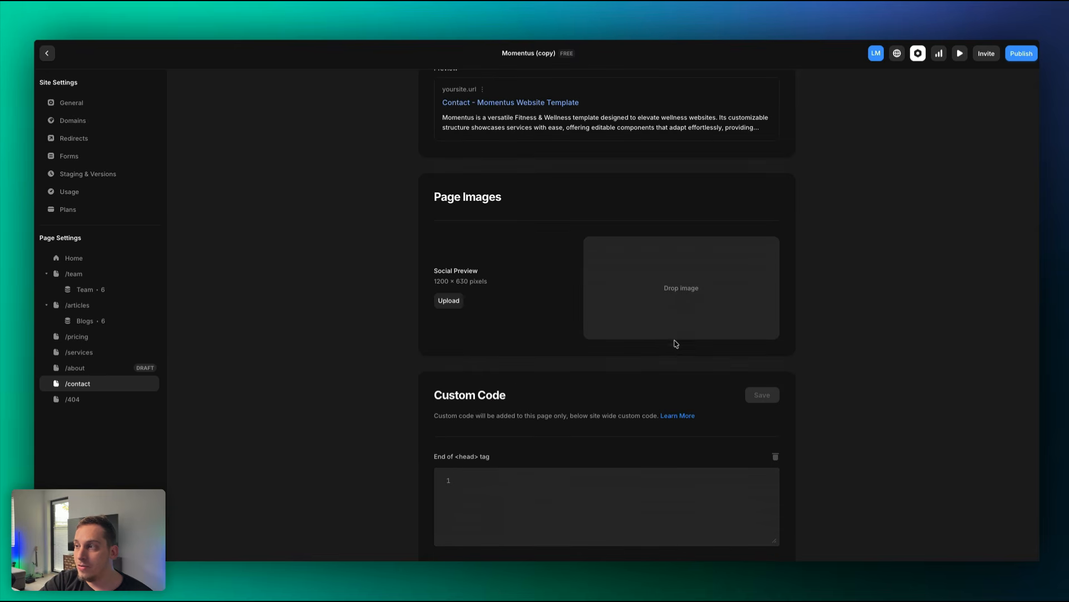
scroll(422, 273, up, 5)
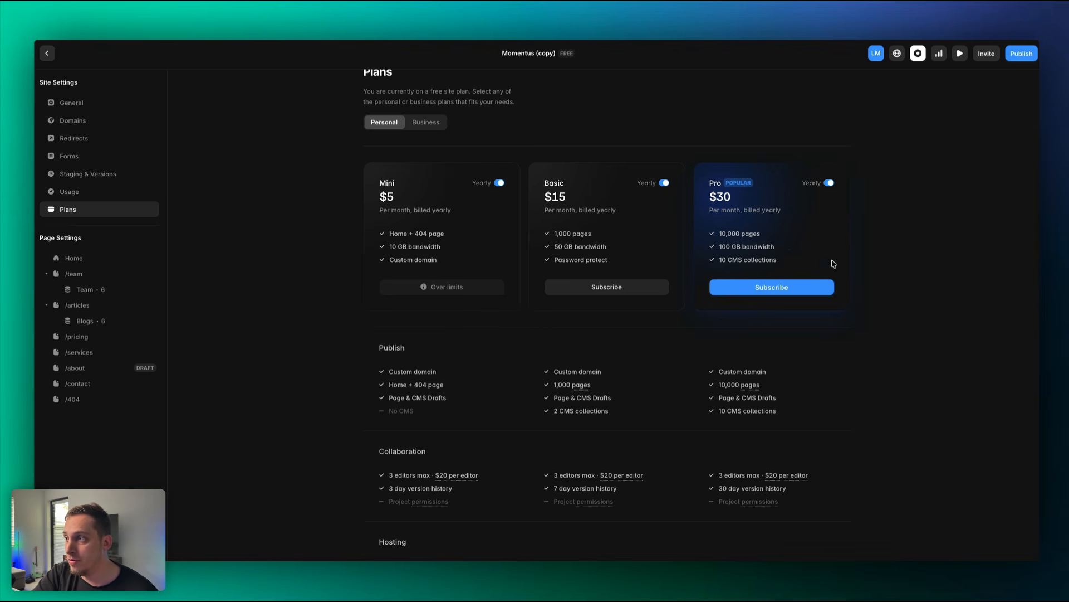
Scroll the Domains settings to view the published rotating-decade-222254.framer.app domain.
scroll(328, 146, up, 1)
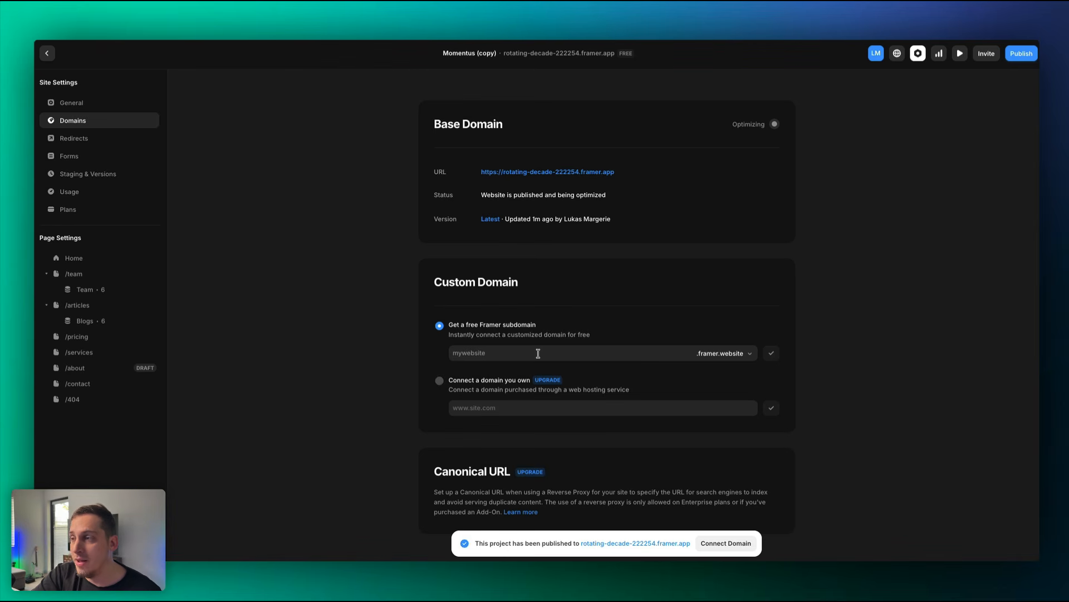
Connect the free subdomain mybusiness-100425.framer.website.
click(538, 353)
text(m)
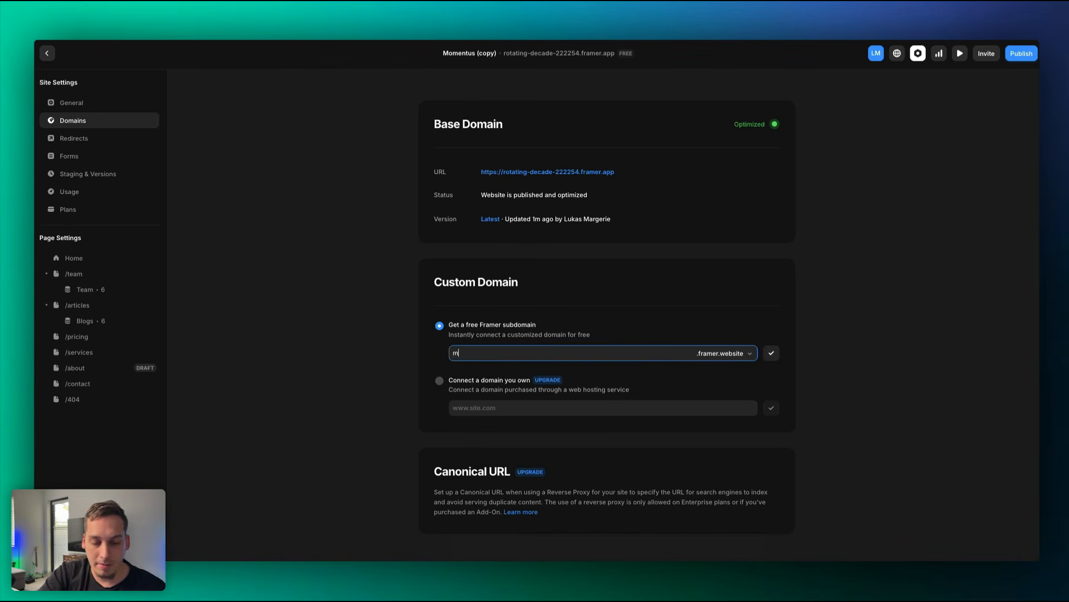
text(ybusiness)
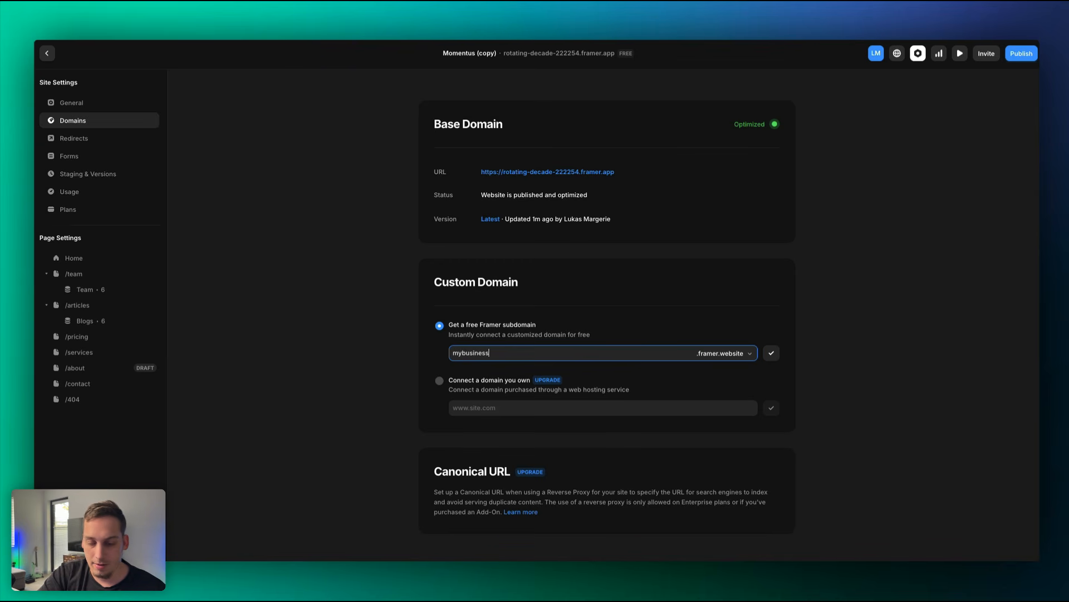
click(774, 357)
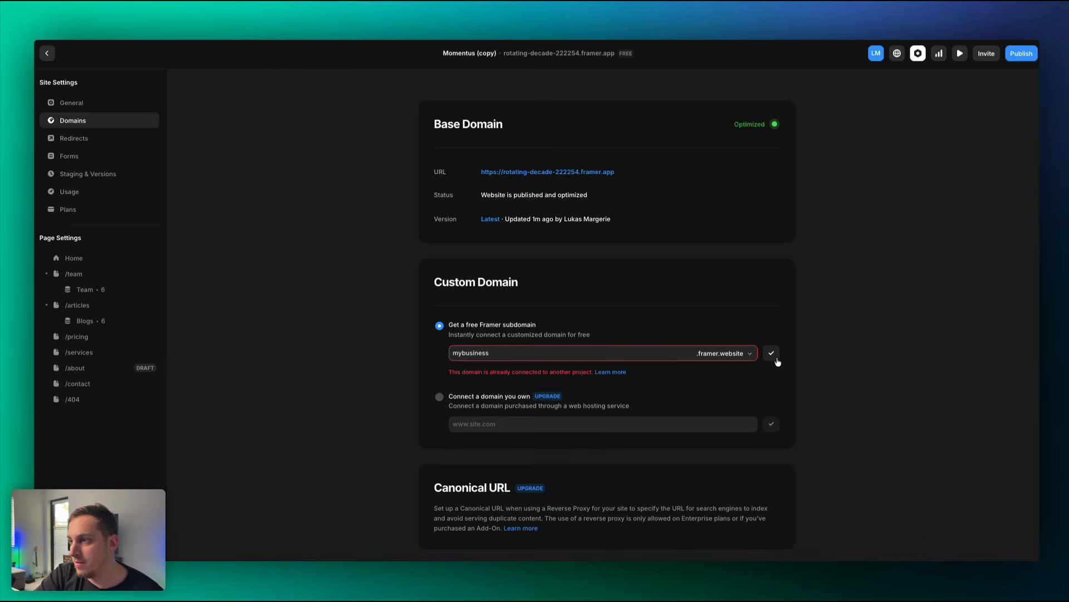
double_click(607, 355)
key(Right)
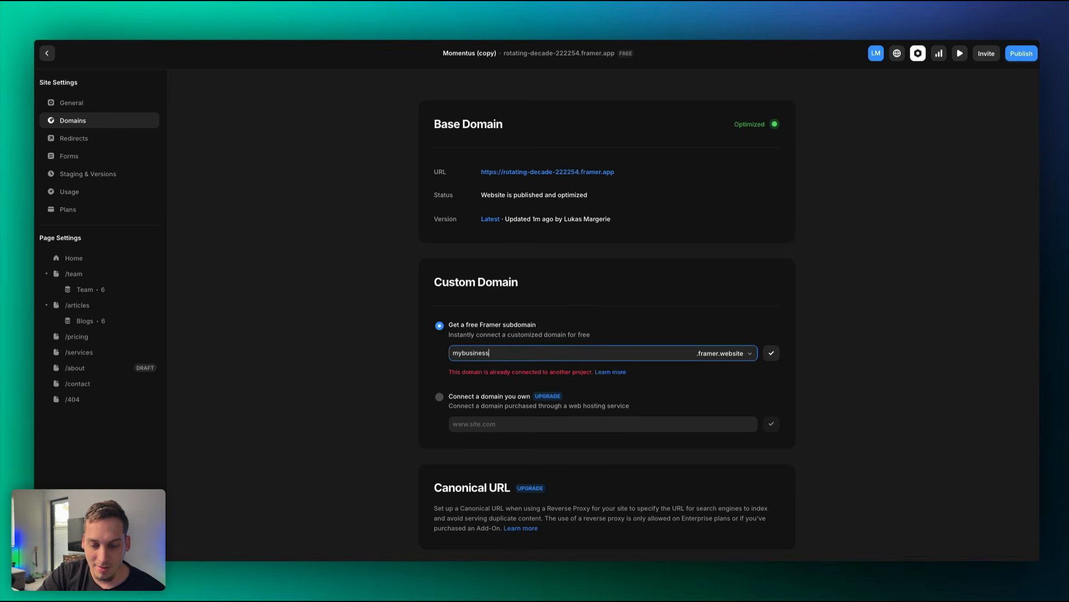
text(-100425)
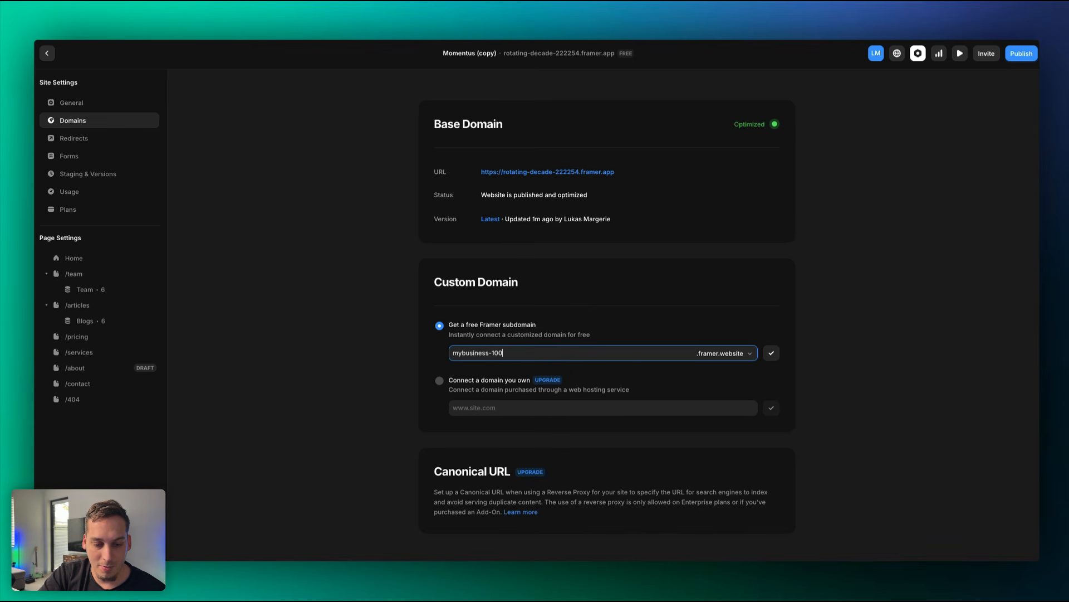
click(772, 353)
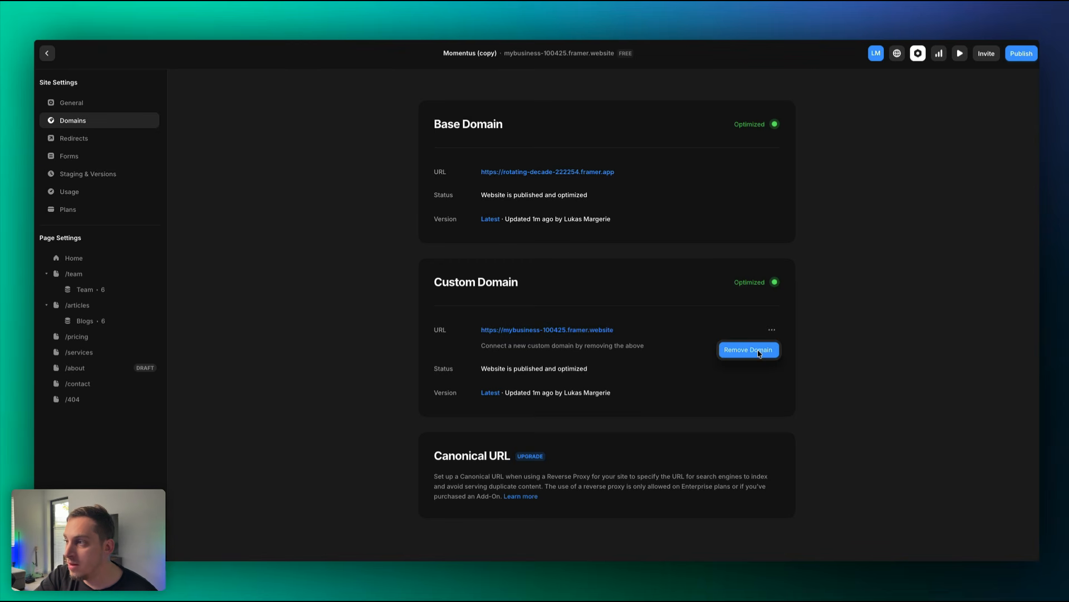
Remove the mybusiness-100425 domain and return to the site canvas.
click(759, 351)
click(579, 335)
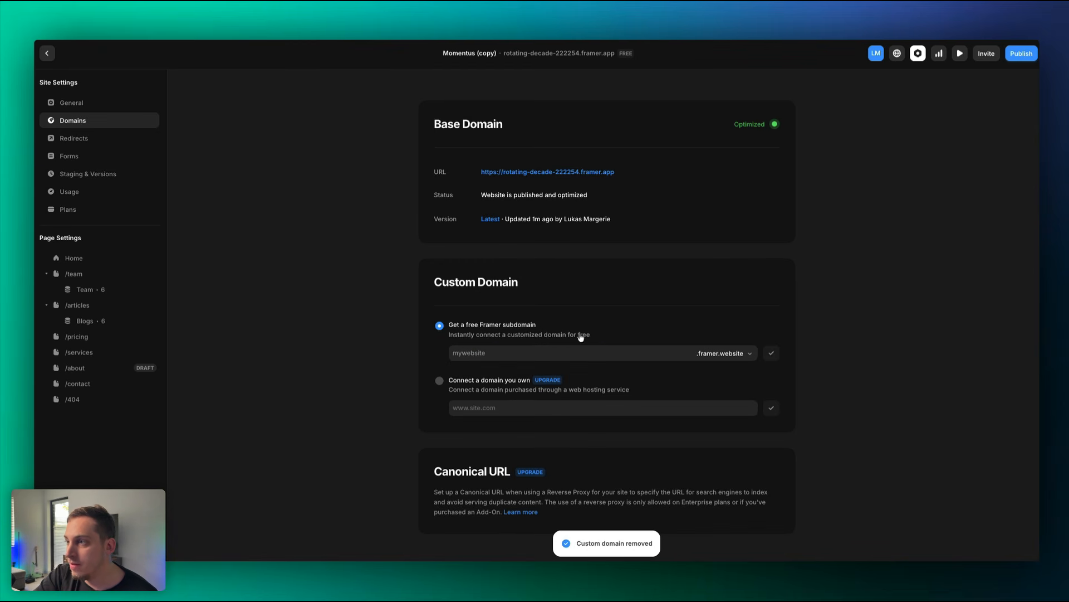
click(471, 383)
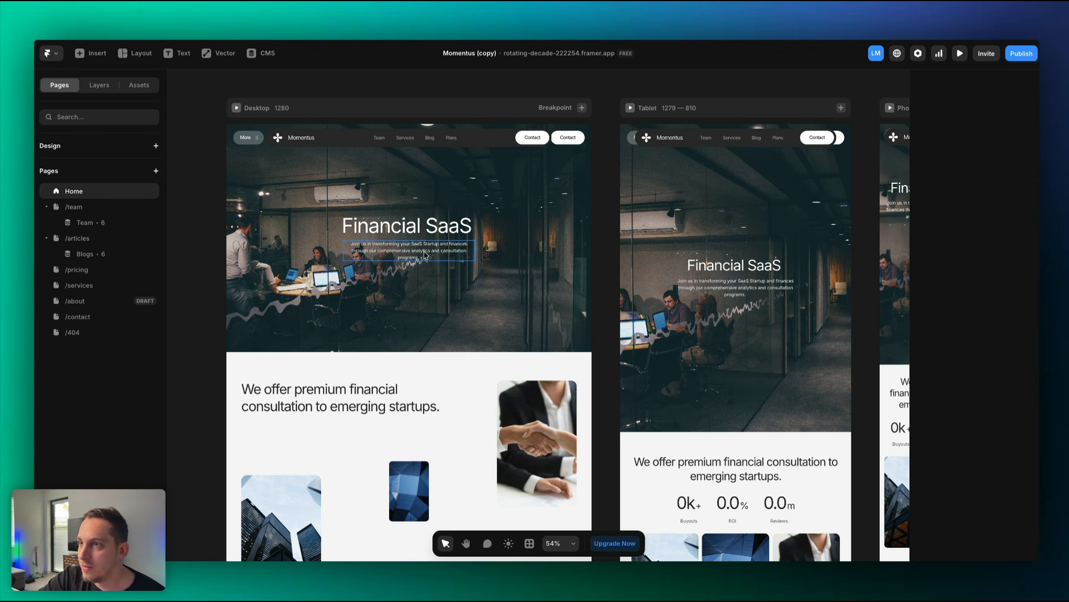
Update the live site with the latest version from the Publish menu.
click(1021, 53)
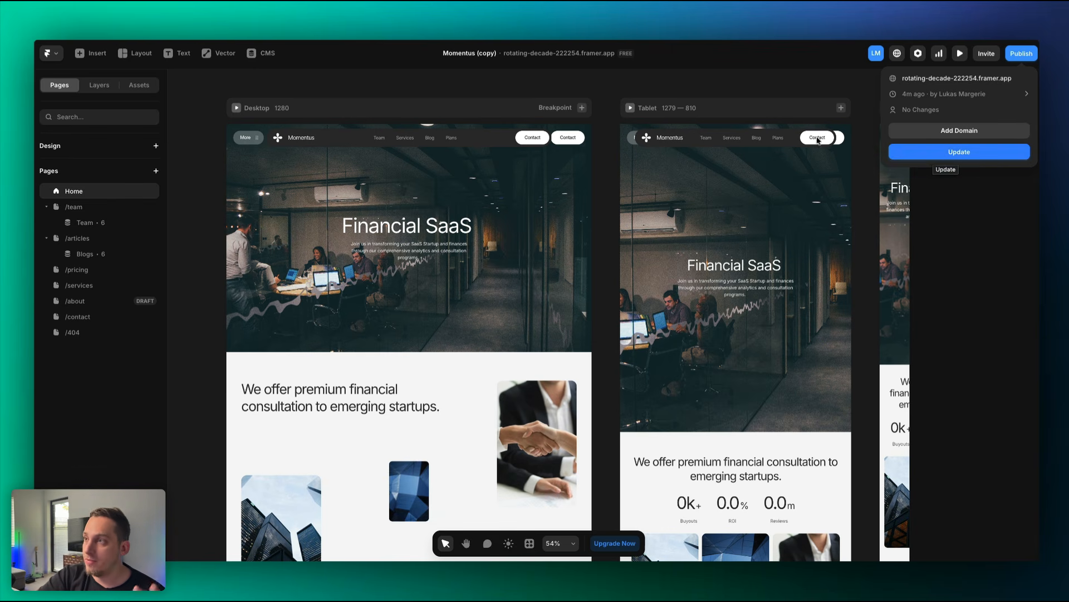
click(933, 159)
click(226, 321)
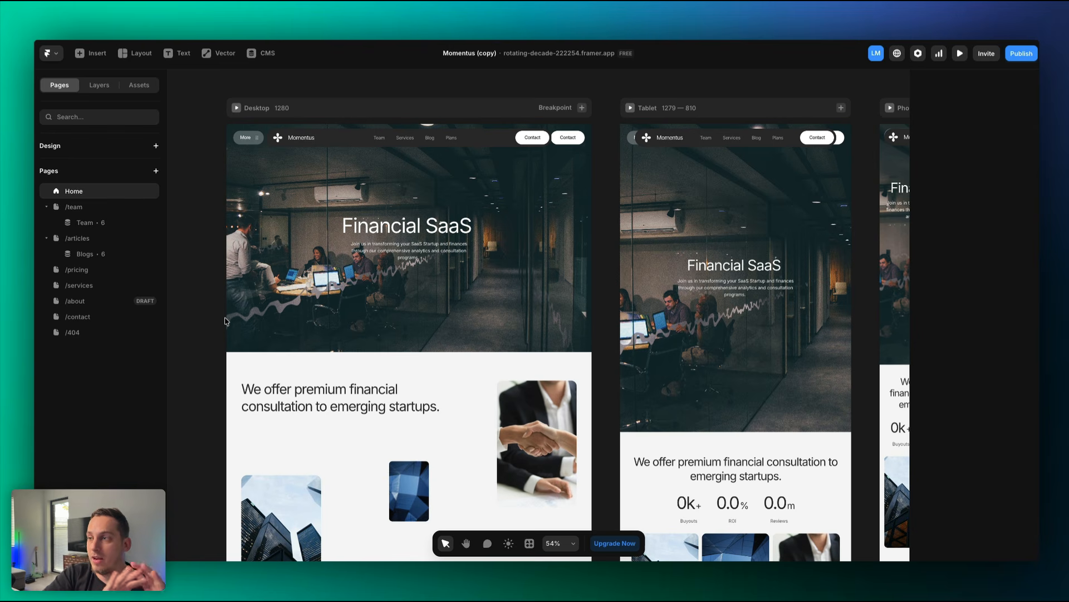